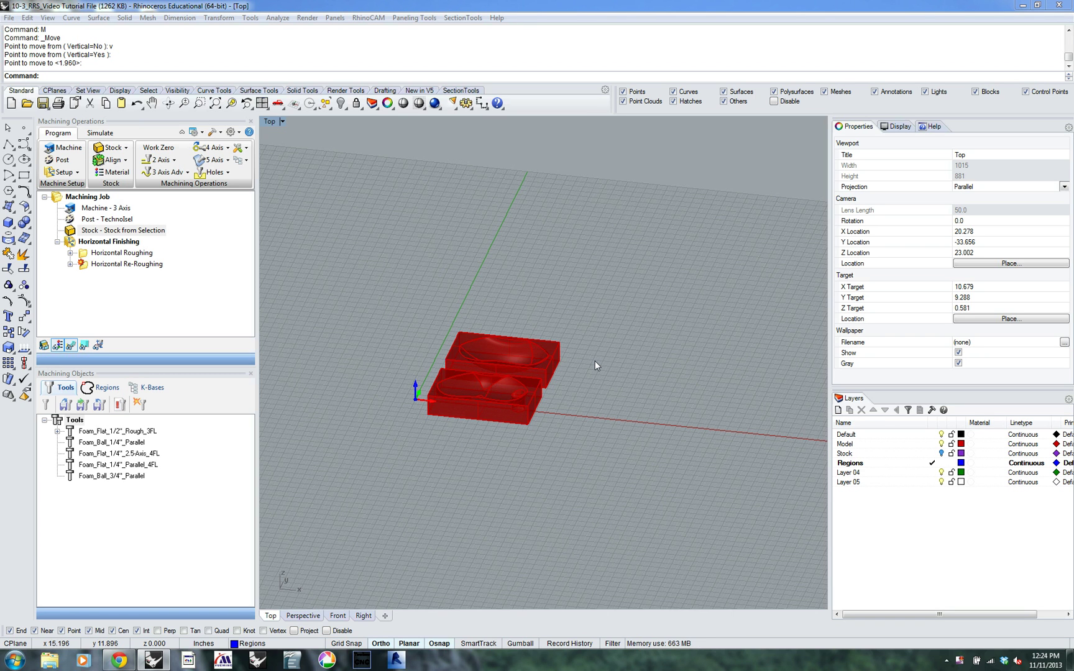
Examine the two red mold blocks and their cavities from several angles and distances.
{"action": "right_click_drag", "start_coordinate": [640, 333], "coordinate": [619, 347]}
{"action": "scroll", "coordinate": [485, 373], "scroll_direction": "up", "scroll_amount": 5}
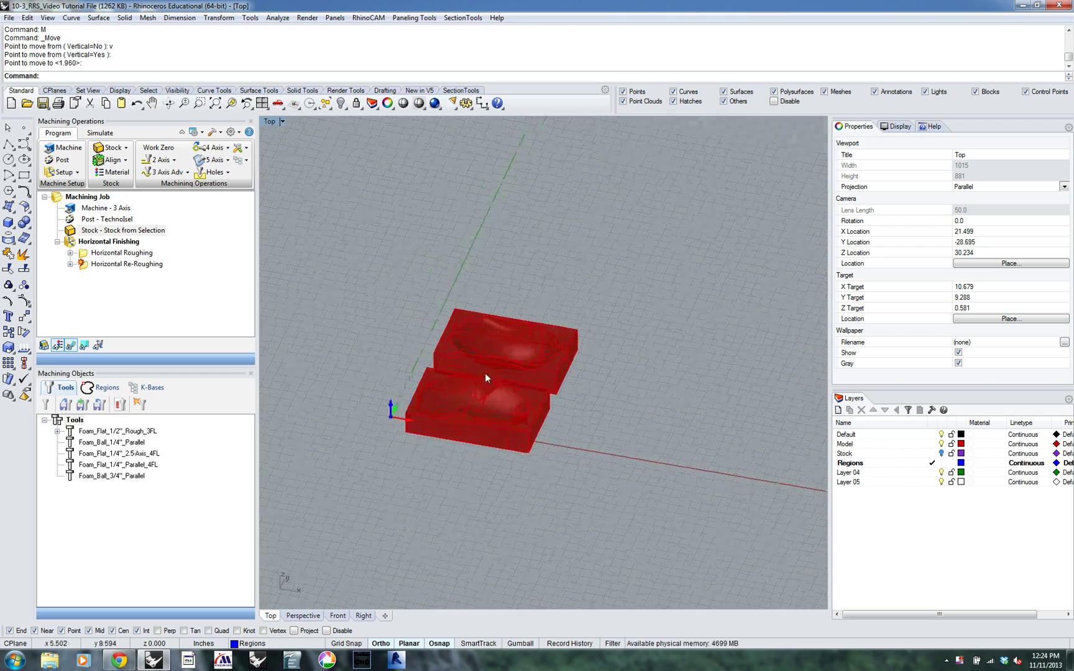
{"action": "scroll", "coordinate": [630, 422], "scroll_direction": "down", "scroll_amount": 3}
{"action": "scroll", "coordinate": [562, 451], "scroll_direction": "up", "scroll_amount": 3}
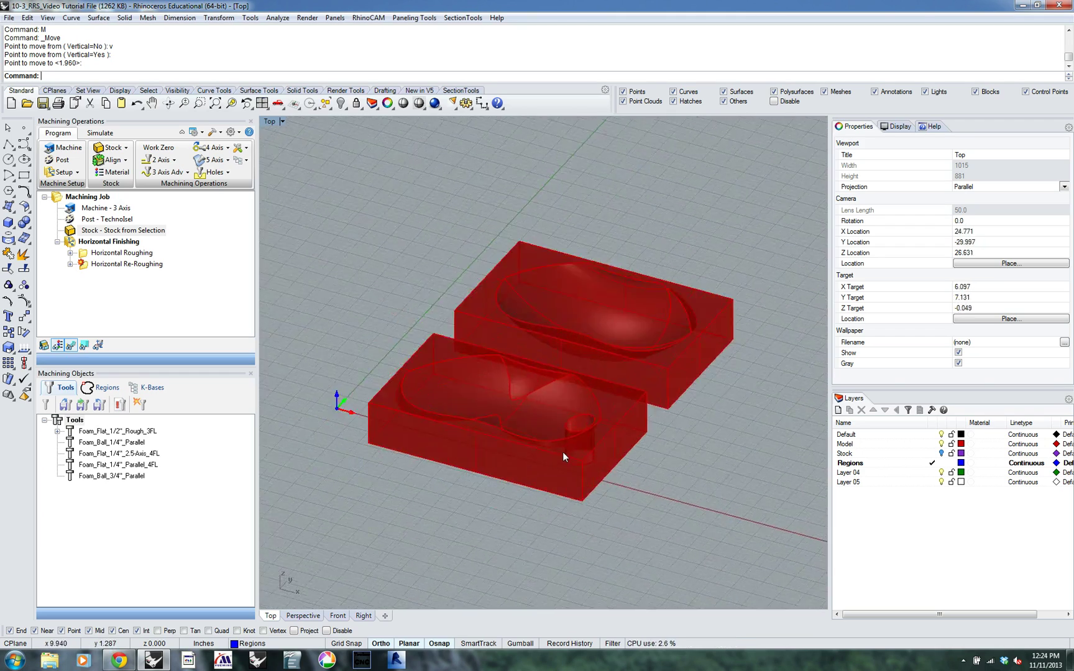
{"action": "right_click_drag", "start_coordinate": [562, 451], "coordinate": [497, 502]}
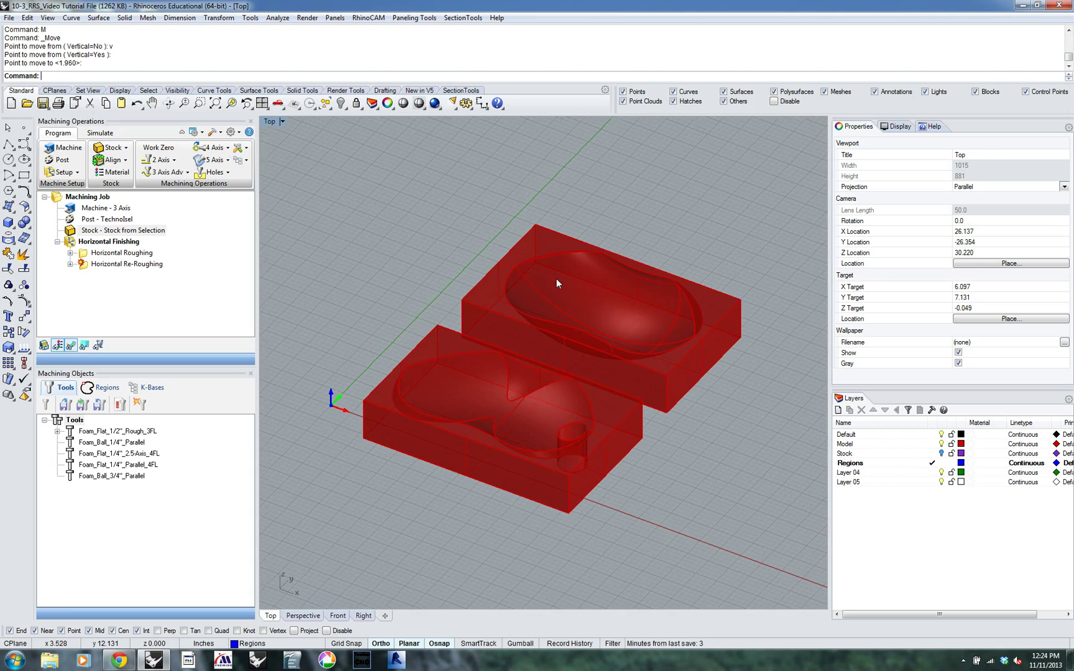
{"action": "scroll", "coordinate": [552, 280], "scroll_direction": "down", "scroll_amount": 5}
{"action": "right_click_drag", "start_coordinate": [501, 337], "coordinate": [570, 342]}
{"action": "right_click_drag", "start_coordinate": [637, 356], "coordinate": [611, 391]}
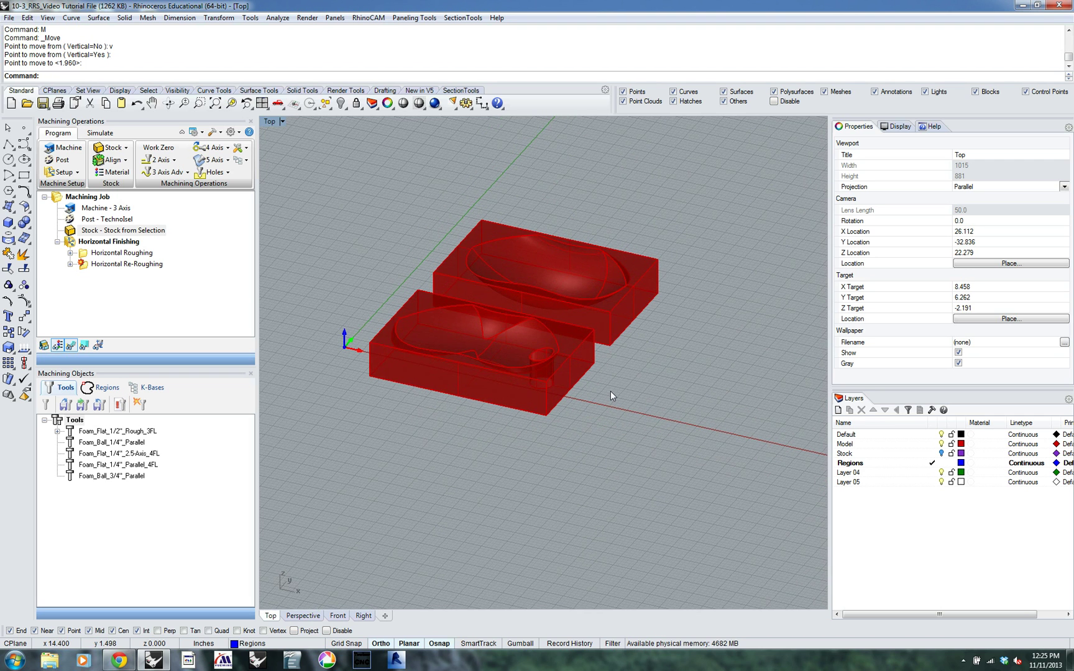
{"action": "scroll", "coordinate": [613, 387], "scroll_direction": "down", "scroll_amount": 2}
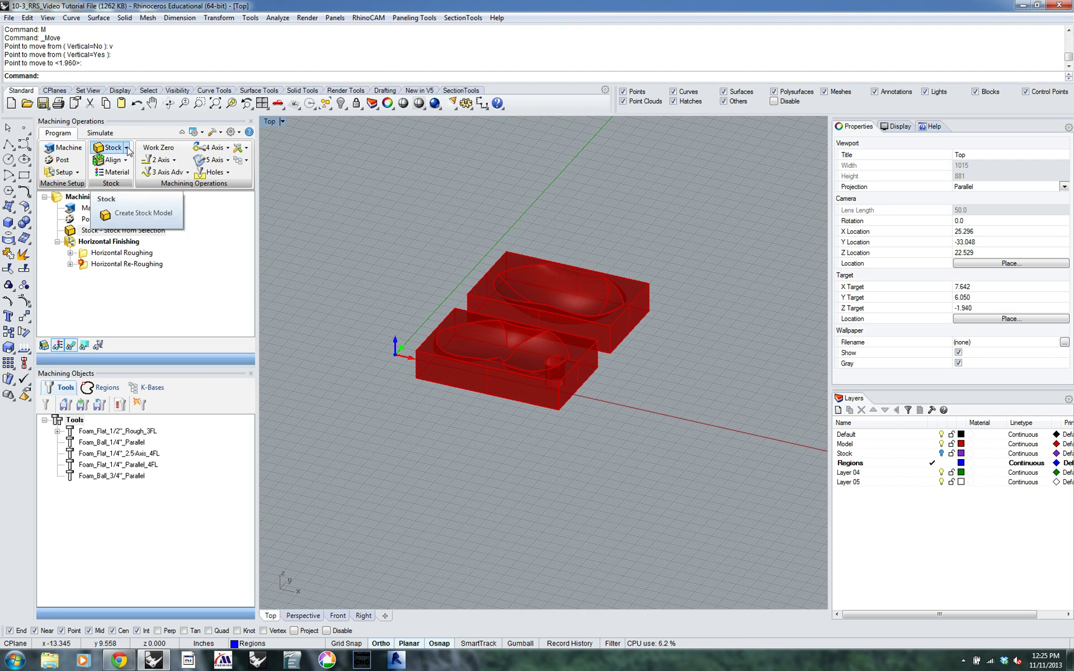
Turn on the Stock layer and move the stock block straight down so its upper front corner sits on the origin.
{"action": "left_click", "coordinate": [941, 453]}
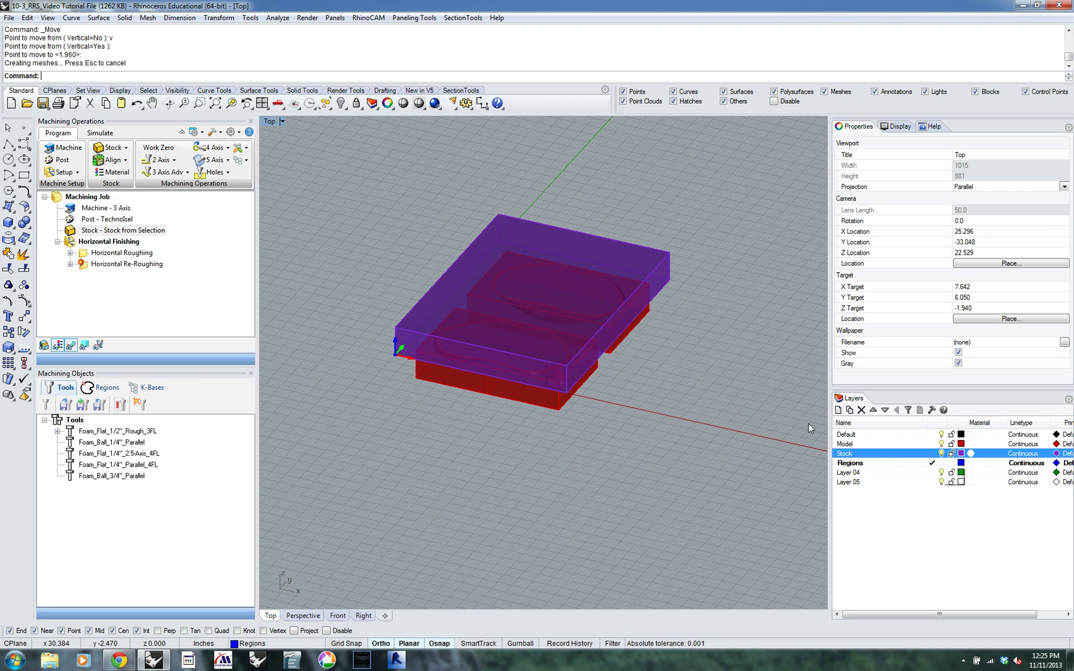
{"action": "left_click", "coordinate": [446, 288]}
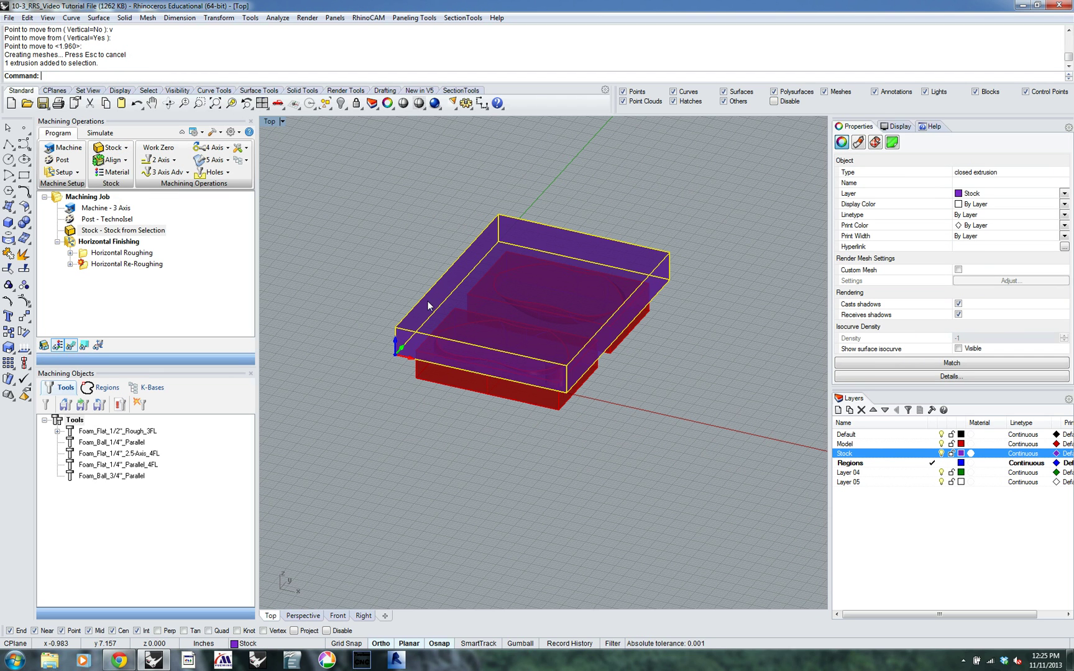
{"action": "type", "text": "M"}
{"action": "key", "text": "Return"}
{"action": "left_click", "coordinate": [394, 328]}
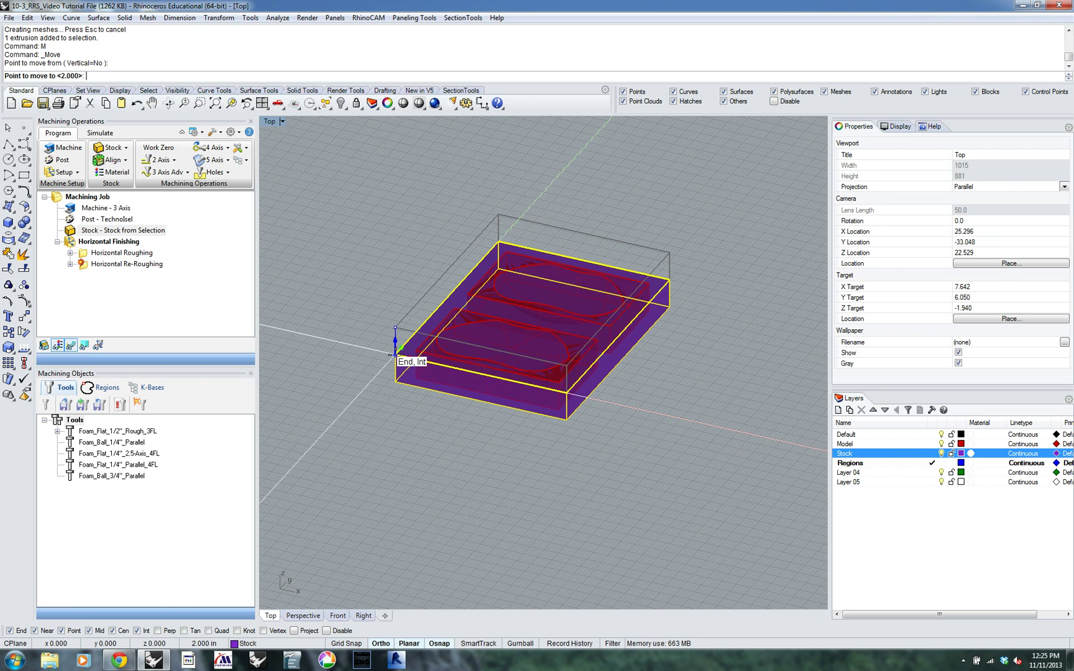
{"action": "left_click", "coordinate": [394, 354]}
Scale the stock block in one direction along X from its lower origin-side corner to a width of 24 inches.
{"action": "scroll", "coordinate": [372, 391], "scroll_direction": "up", "scroll_amount": 4}
{"action": "scroll", "coordinate": [376, 368], "scroll_direction": "up", "scroll_amount": 2}
{"action": "scroll", "coordinate": [376, 372], "scroll_direction": "down", "scroll_amount": 2}
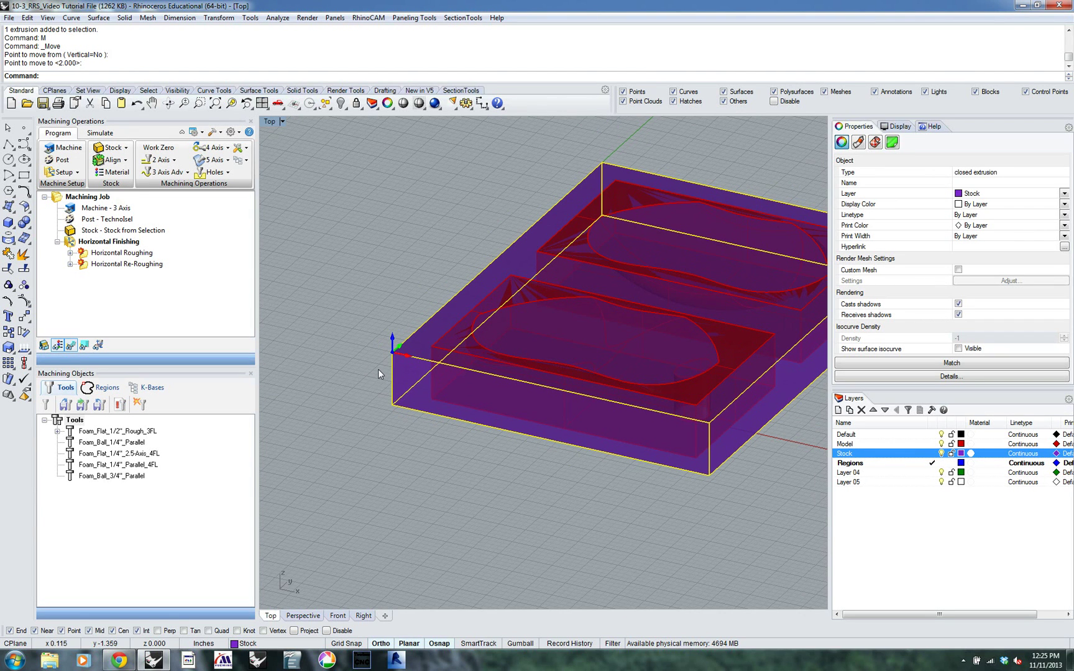
{"action": "type", "text": "SC"}
{"action": "key", "text": "Return"}
{"action": "left_click", "coordinate": [392, 406]}
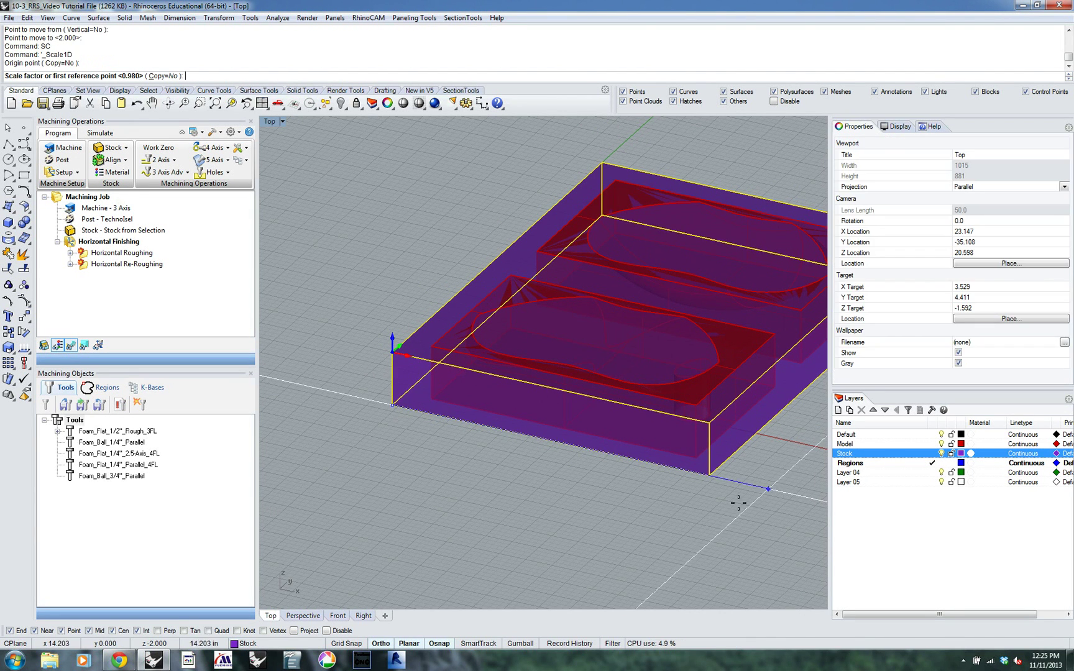
{"action": "left_click", "coordinate": [709, 476]}
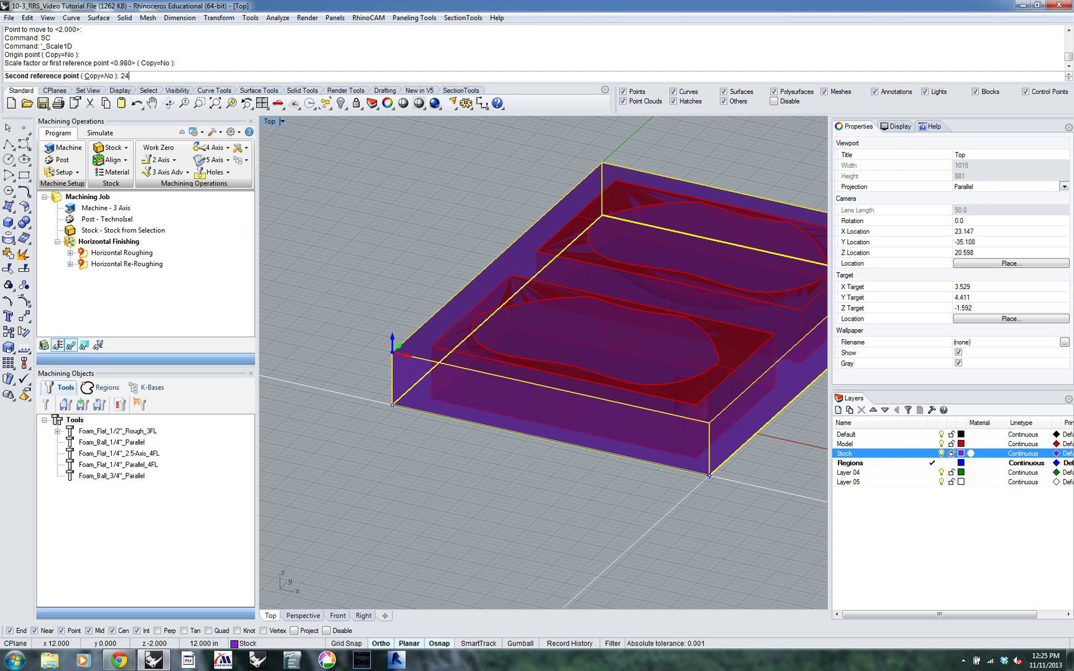
{"action": "type", "text": "24"}
{"action": "key", "text": "Return"}
Scale the stock block in one direction along Y from the same lower corner to a length of 96 inches.
{"action": "key", "text": "Return"}
{"action": "left_click", "coordinate": [393, 407]}
{"action": "right_click_drag", "start_coordinate": [393, 407], "coordinate": [267, 302]}
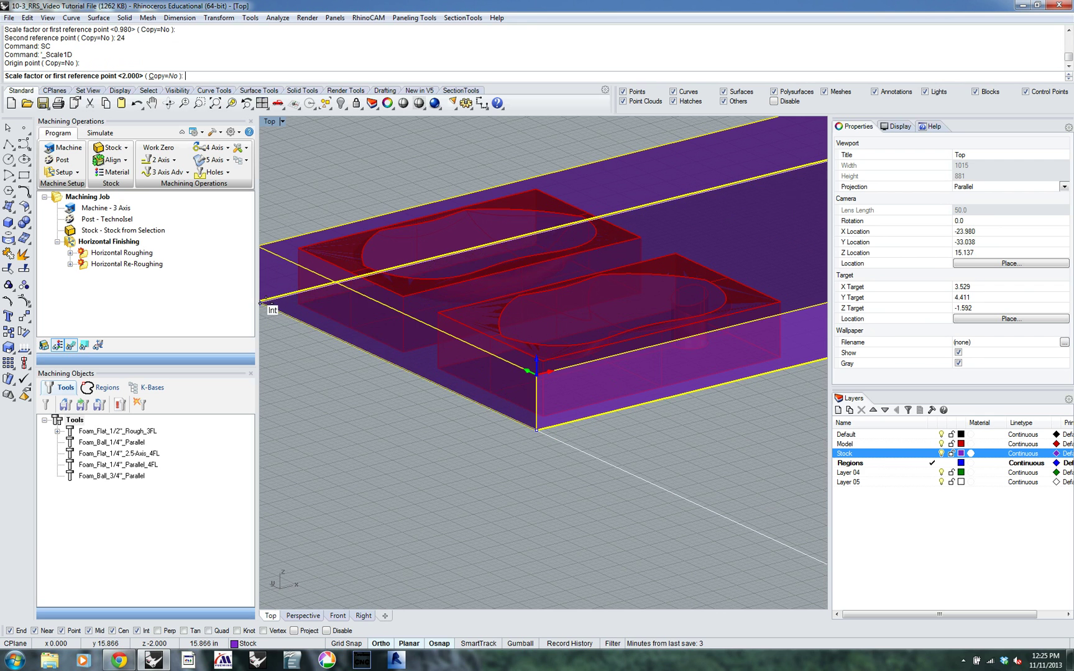
{"action": "scroll", "coordinate": [262, 302], "scroll_direction": "down", "scroll_amount": 5}
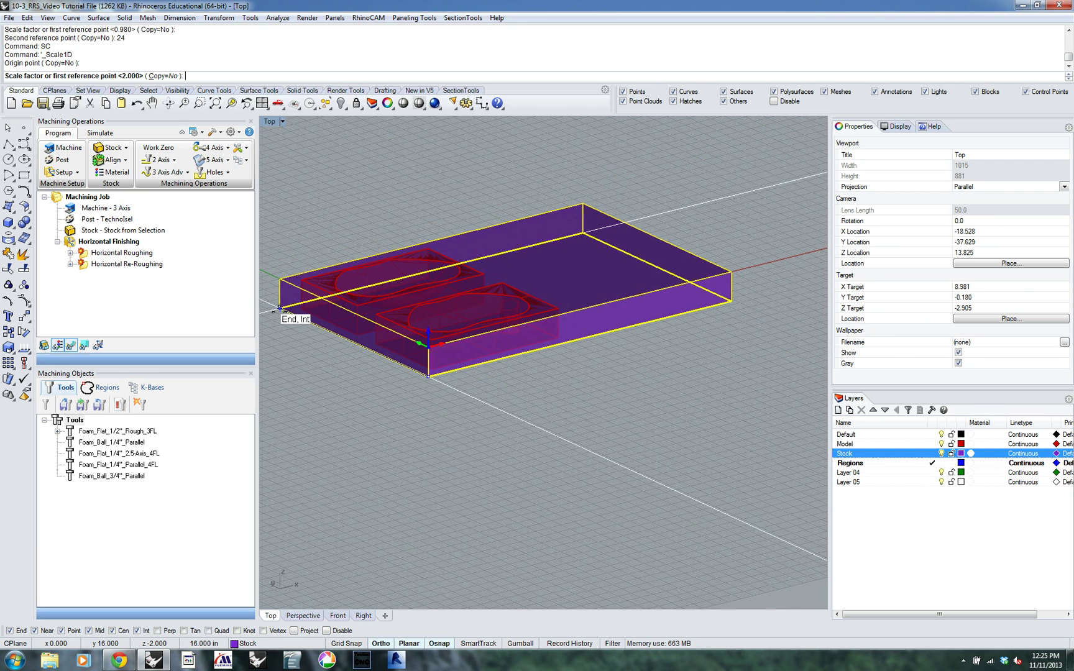
{"action": "left_click", "coordinate": [279, 308]}
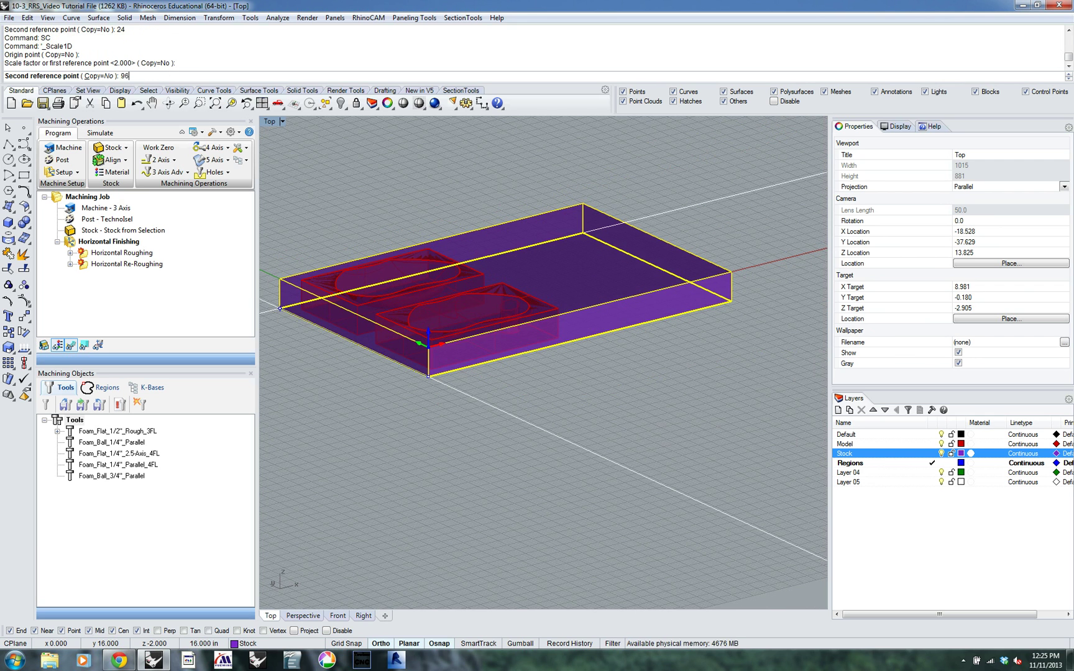
{"action": "key", "text": "Return"}
Scale the stock block vertically from its top corner at the origin to a thickness of 1.96 inches.
{"action": "scroll", "coordinate": [600, 329], "scroll_direction": "down", "scroll_amount": 2}
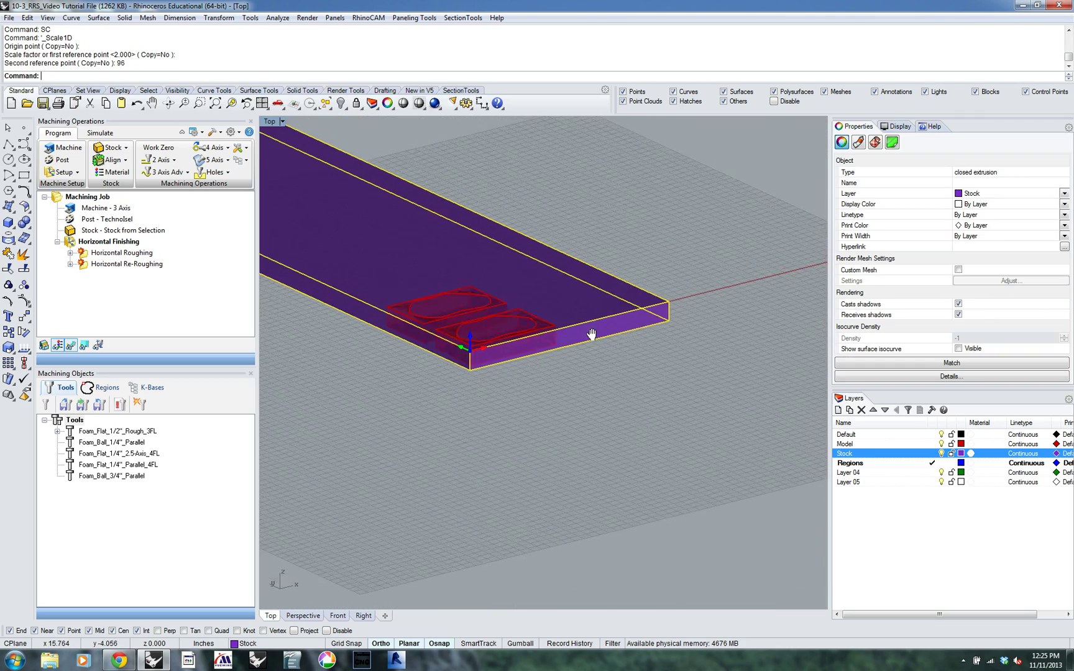
{"action": "scroll", "coordinate": [523, 360], "scroll_direction": "up", "scroll_amount": 6}
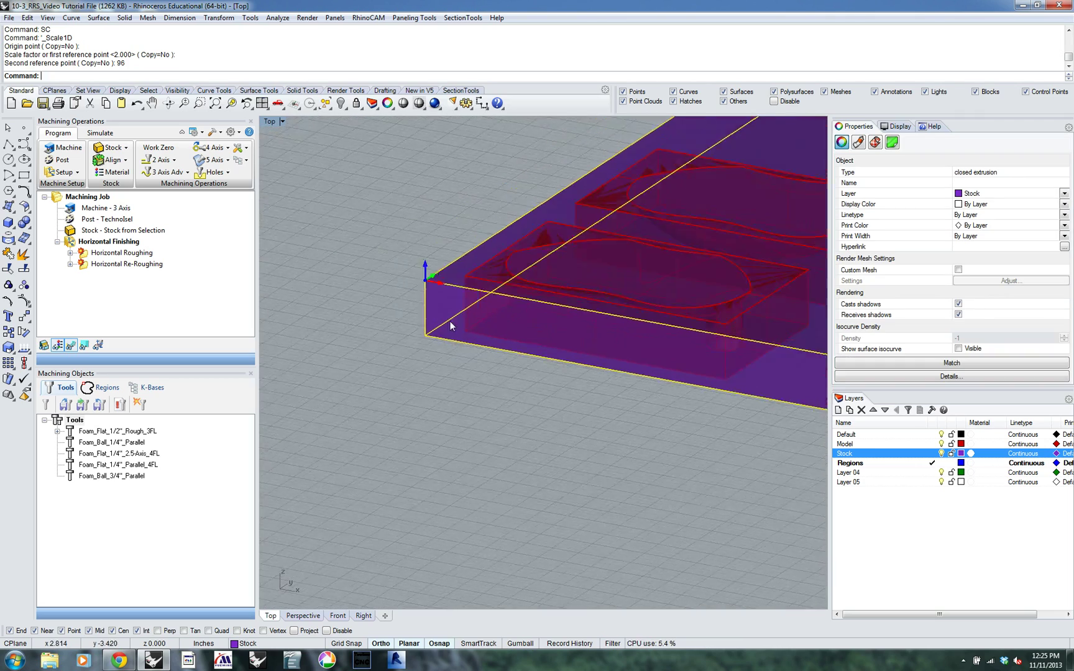
{"action": "type", "text": "SC"}
{"action": "key", "text": "Return"}
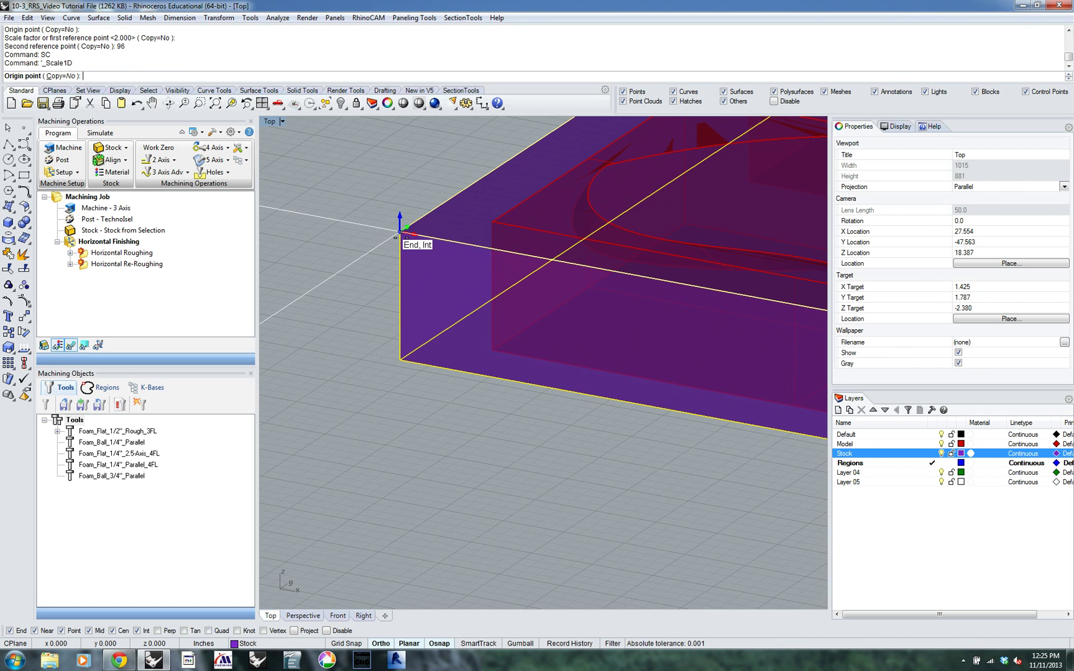
{"action": "left_click", "coordinate": [401, 232]}
{"action": "left_click", "coordinate": [399, 363]}
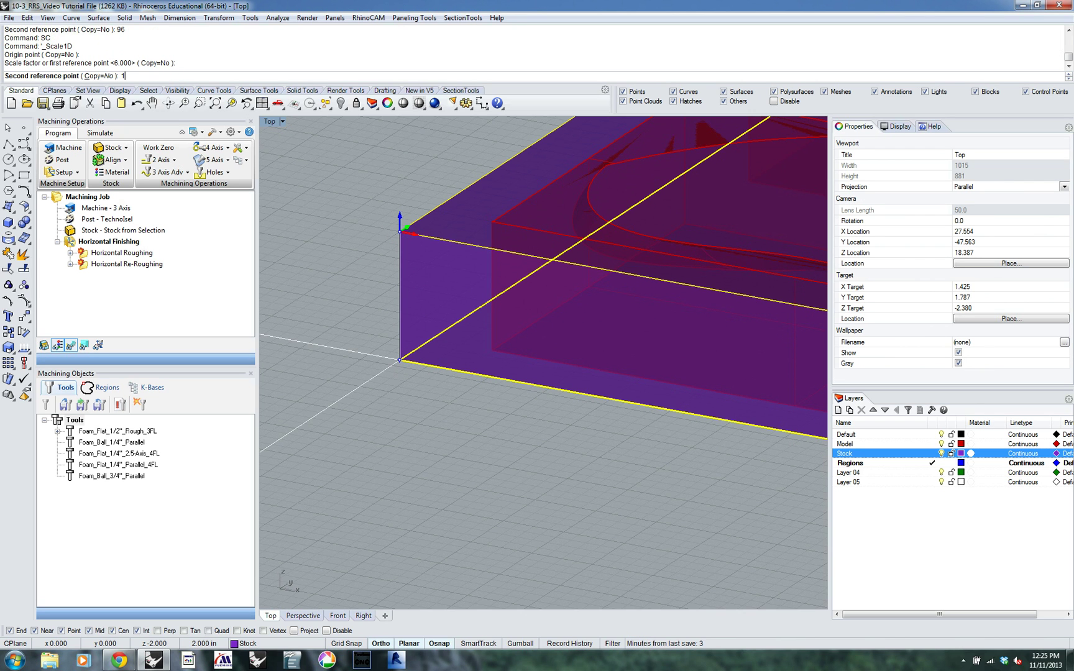
{"action": "key", "text": "Return"}
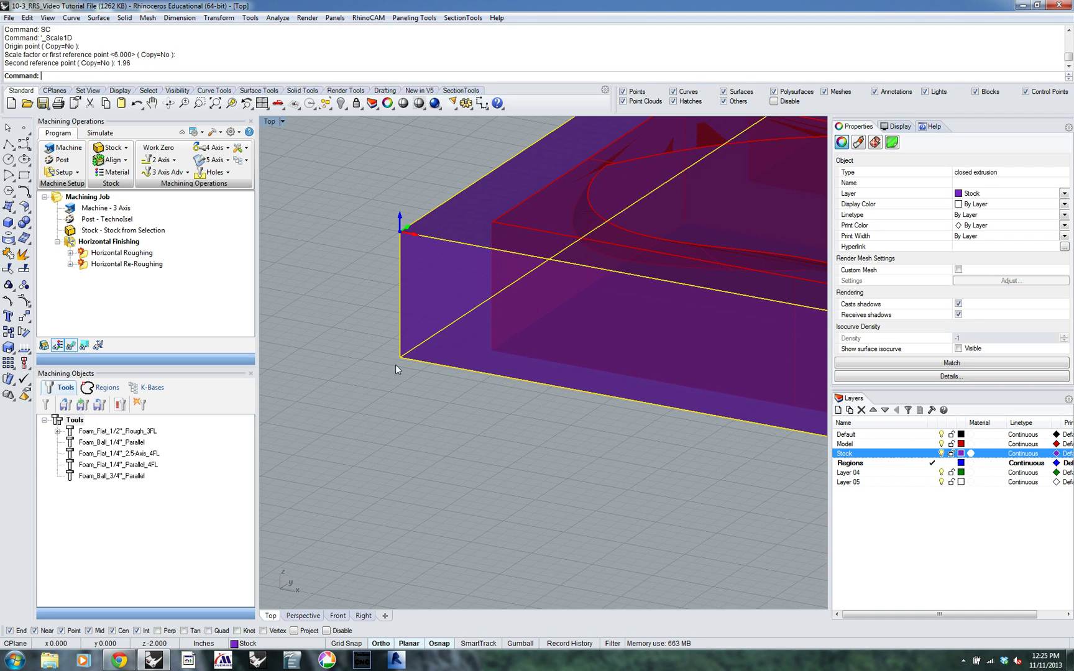
Scale both mold blocks and their region curves vertically with Scale1D from the top corner to a height of 1.96 inches.
{"action": "right_click_drag", "start_coordinate": [425, 387], "coordinate": [529, 429]}
{"action": "left_click_drag", "start_coordinate": [332, 134], "coordinate": [820, 435]}
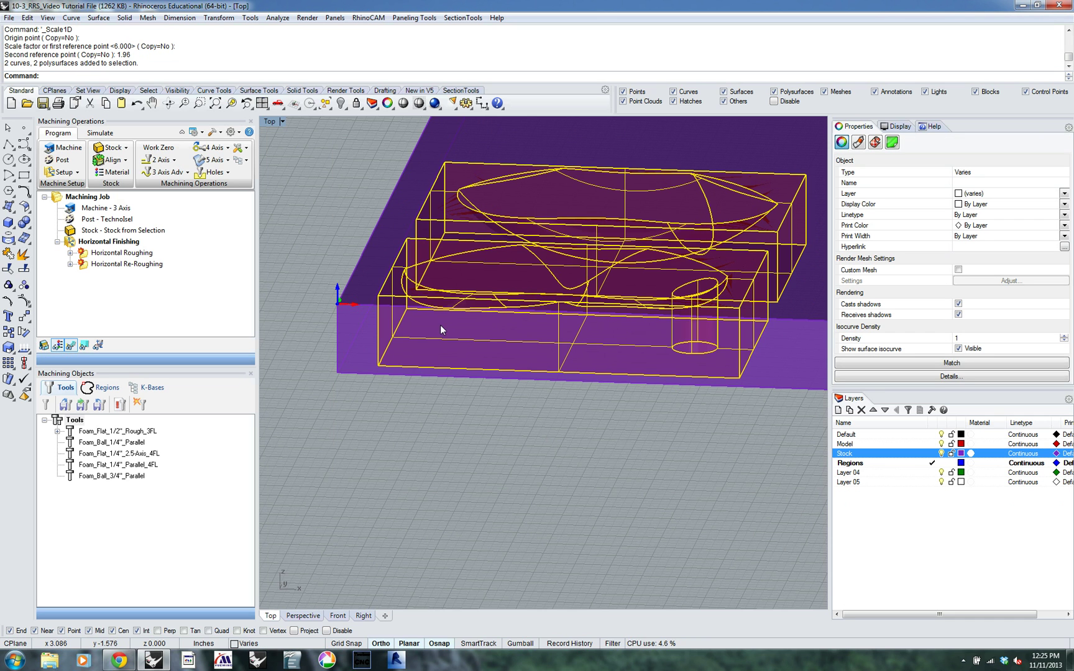
{"action": "key", "text": "BackSpace"}
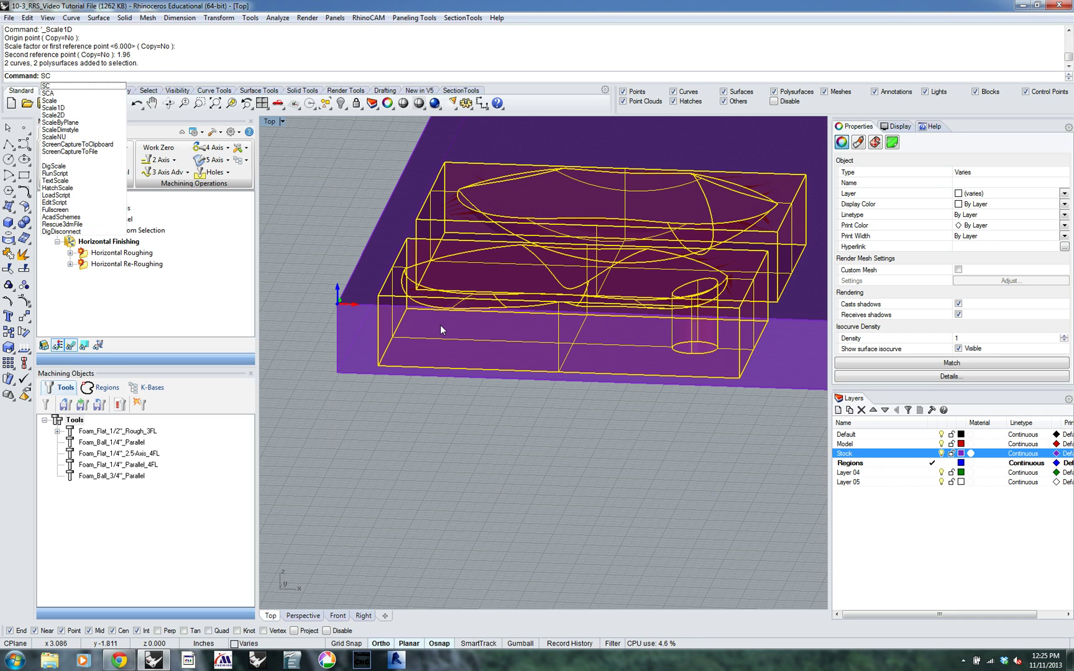
{"action": "type", "text": "c"}
{"action": "key", "text": "BackSpace"}
{"action": "type", "text": "al"}
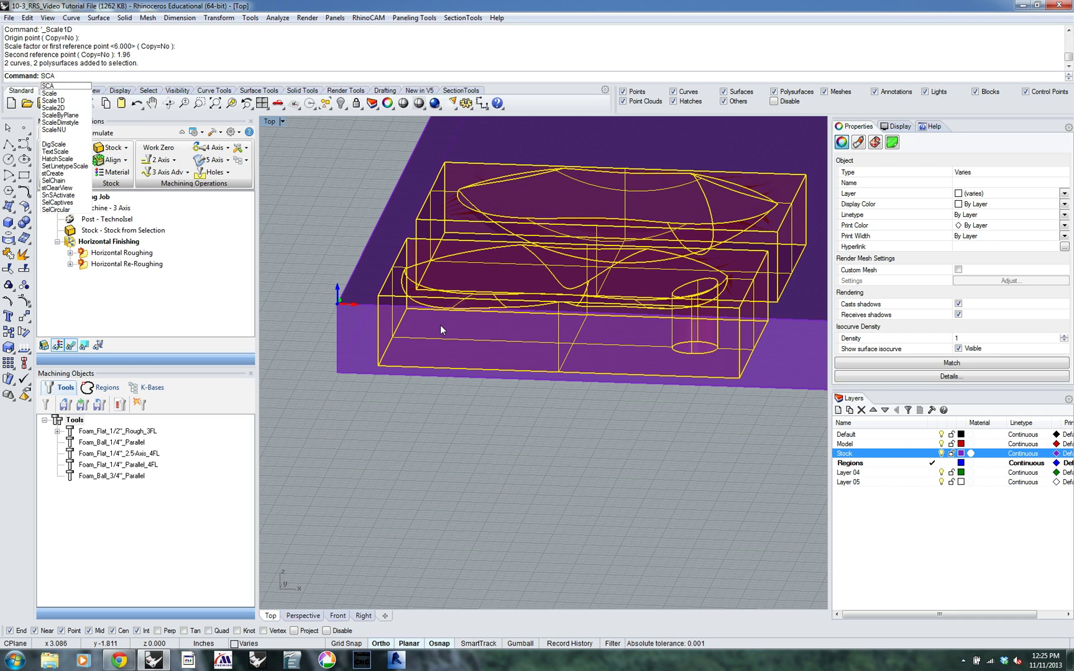
{"action": "key", "text": "Return"}
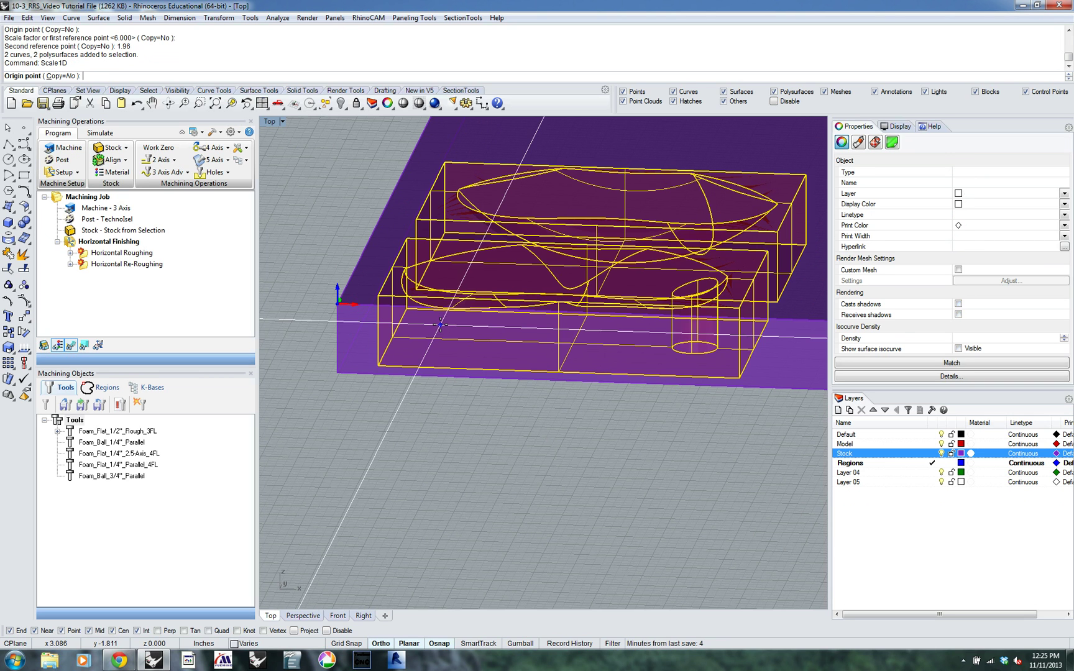
{"action": "left_click", "coordinate": [377, 294]}
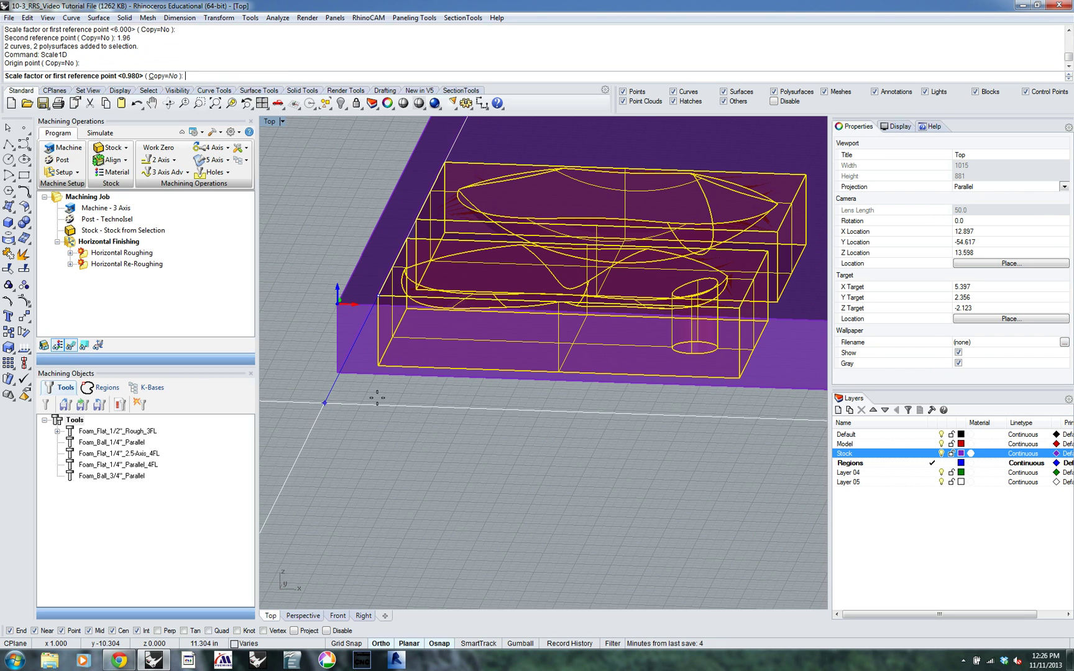
{"action": "left_click", "coordinate": [378, 364]}
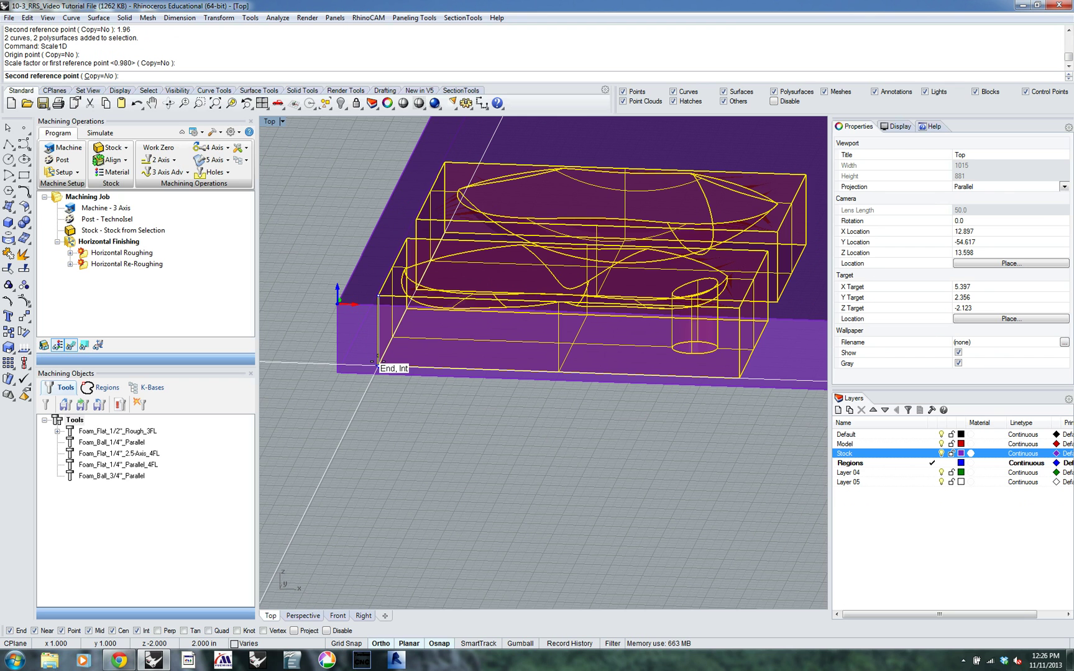
{"action": "type", "text": "1.9"}
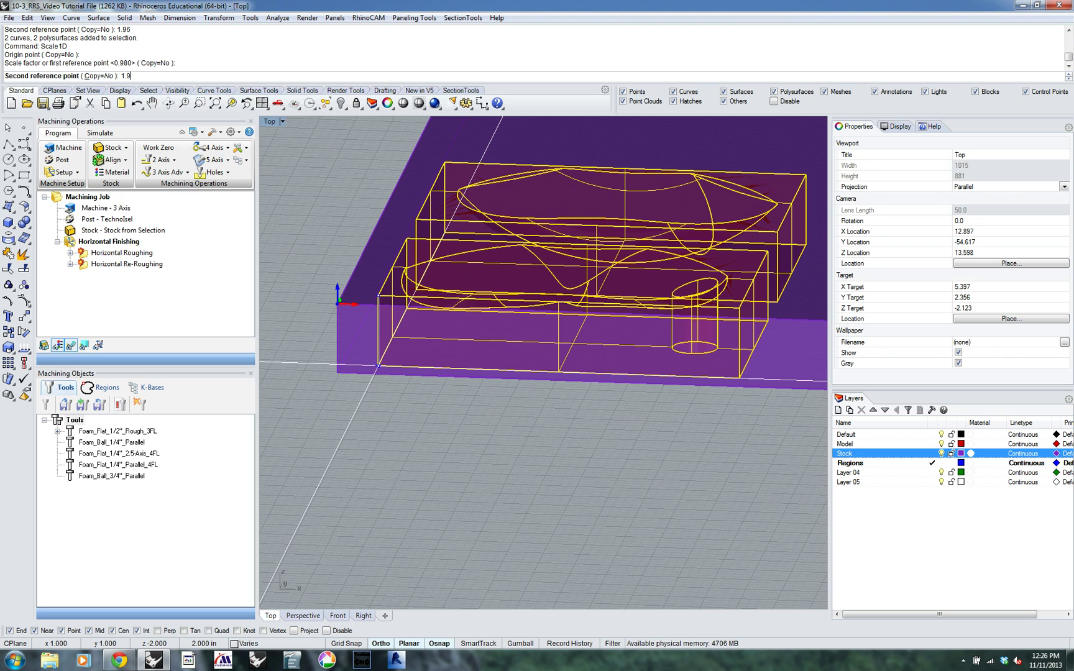
{"action": "type", "text": "6"}
{"action": "key", "text": "Return"}
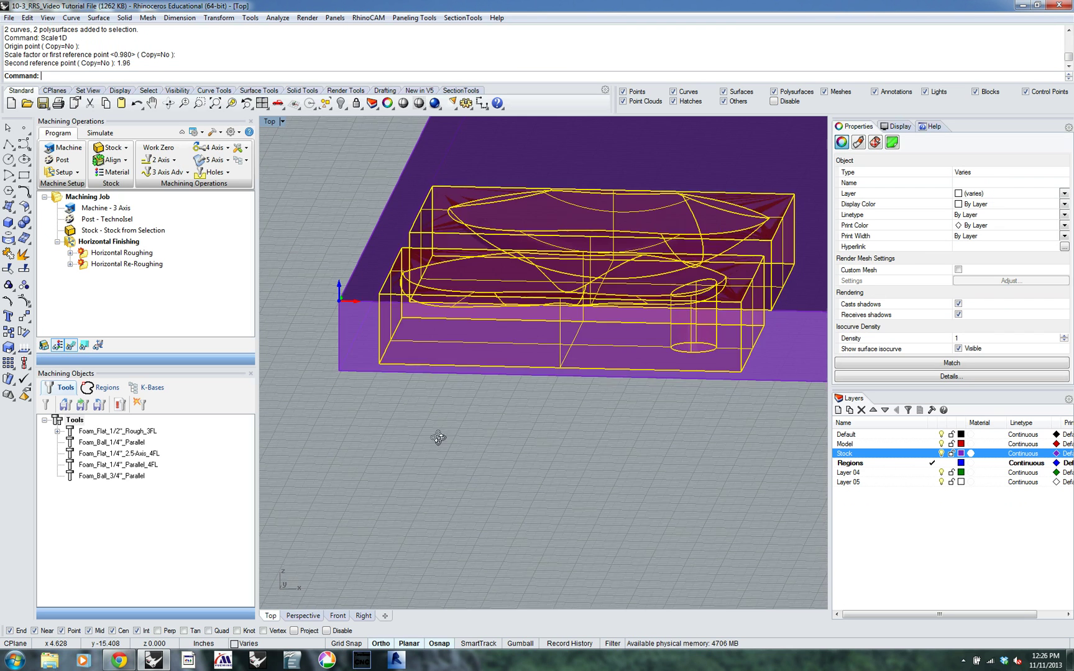
Move the rear mold block and its region curve beside the front block, snapping its bottom corner to the front block's bottom X-side corner.
{"action": "scroll", "coordinate": [433, 453], "scroll_direction": "down", "scroll_amount": 5}
{"action": "right_click_drag", "start_coordinate": [456, 441], "coordinate": [460, 526]}
{"action": "scroll", "coordinate": [460, 526], "scroll_direction": "down", "scroll_amount": 3}
{"action": "left_click", "coordinate": [432, 513]}
{"action": "right_click_drag", "start_coordinate": [422, 390], "coordinate": [400, 302]}
{"action": "left_click_drag", "start_coordinate": [399, 282], "coordinate": [592, 375]}
{"action": "scroll", "coordinate": [450, 370], "scroll_direction": "up", "scroll_amount": 5}
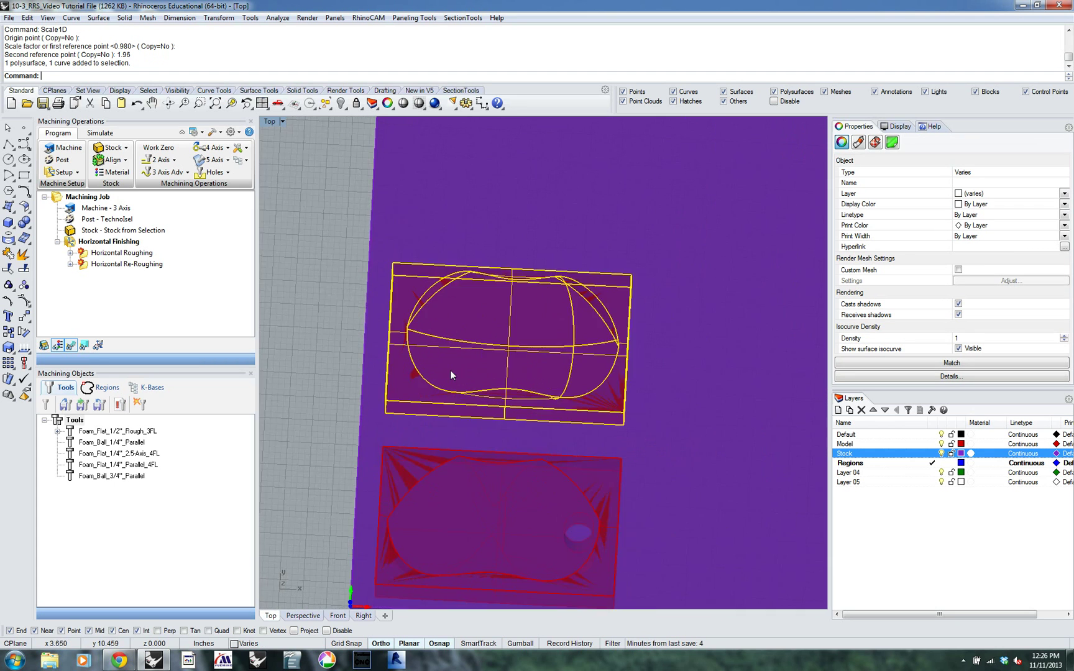
{"action": "right_click_drag", "start_coordinate": [544, 468], "coordinate": [475, 295]}
{"action": "scroll", "coordinate": [475, 295], "scroll_direction": "down", "scroll_amount": 3}
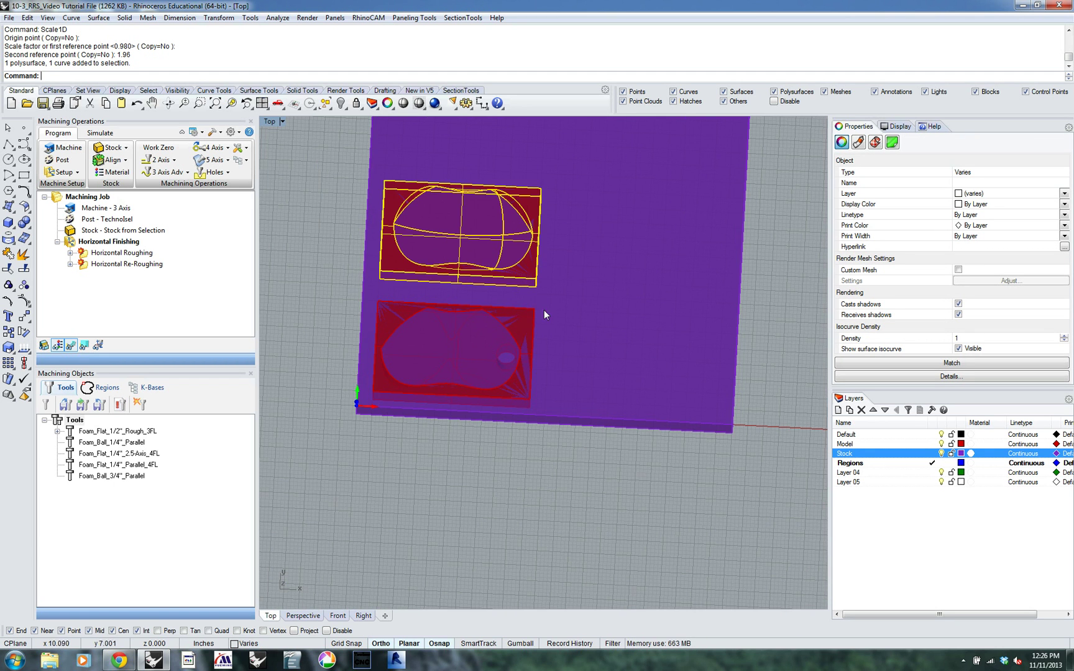
{"action": "right_click_drag", "start_coordinate": [717, 311], "coordinate": [662, 410]}
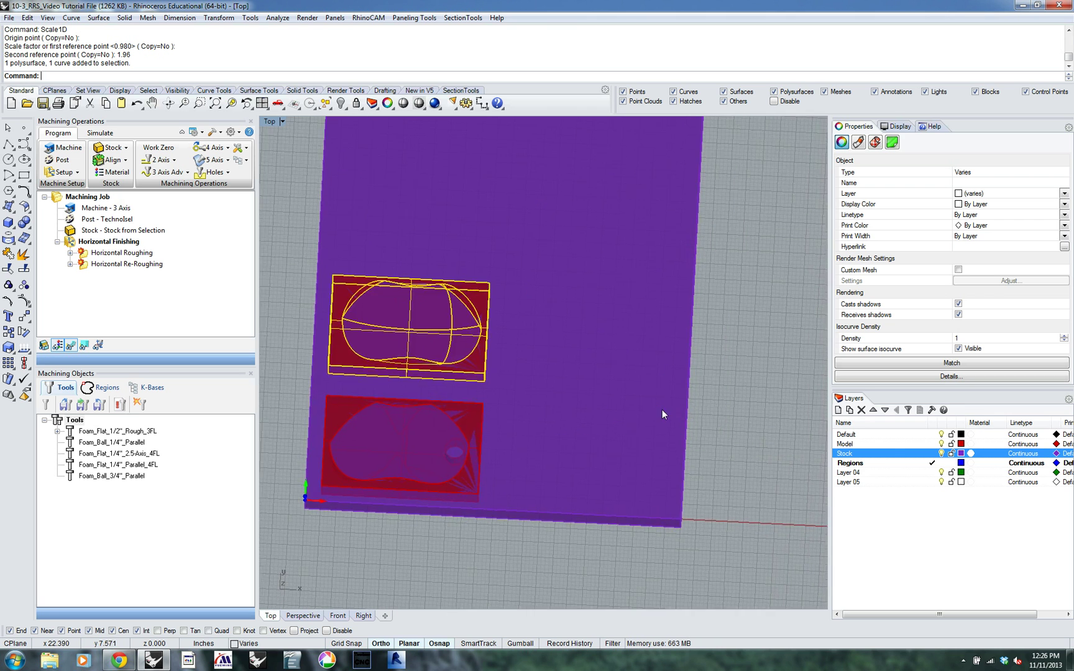
{"action": "scroll", "coordinate": [662, 410], "scroll_direction": "down", "scroll_amount": 3}
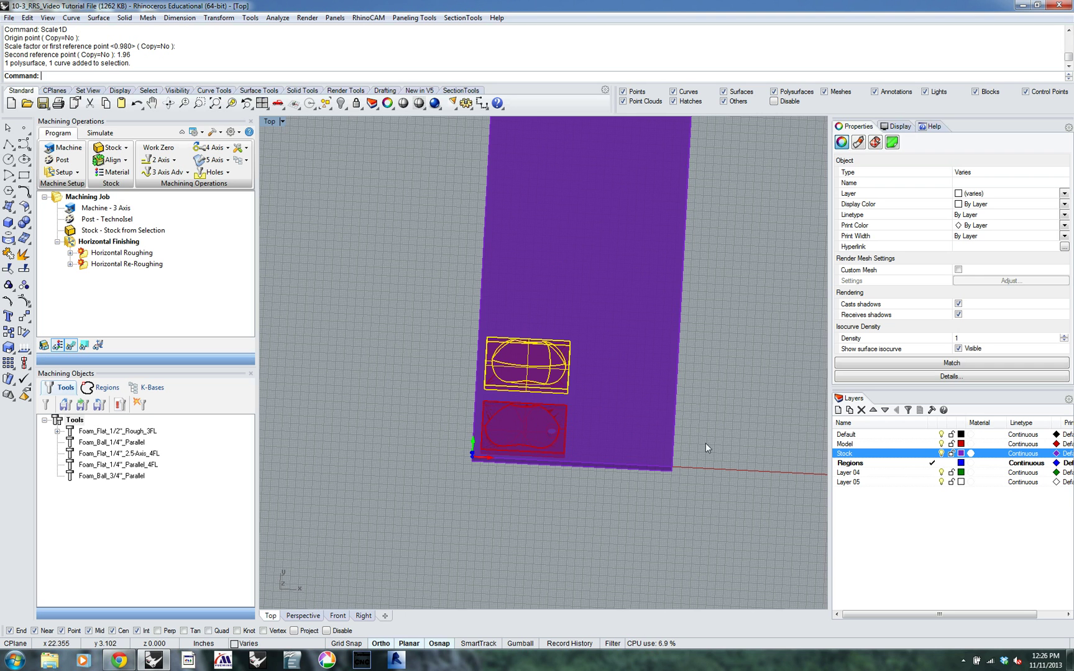
{"action": "type", "text": "M"}
{"action": "key", "text": "Return"}
{"action": "right_click_drag", "start_coordinate": [483, 390], "coordinate": [507, 404], "text": "ctrl+shift"}
{"action": "left_click", "coordinate": [483, 388]}
{"action": "scroll", "coordinate": [533, 450], "scroll_direction": "up", "scroll_amount": 5}
{"action": "right_click_drag", "start_coordinate": [474, 367], "coordinate": [646, 412]}
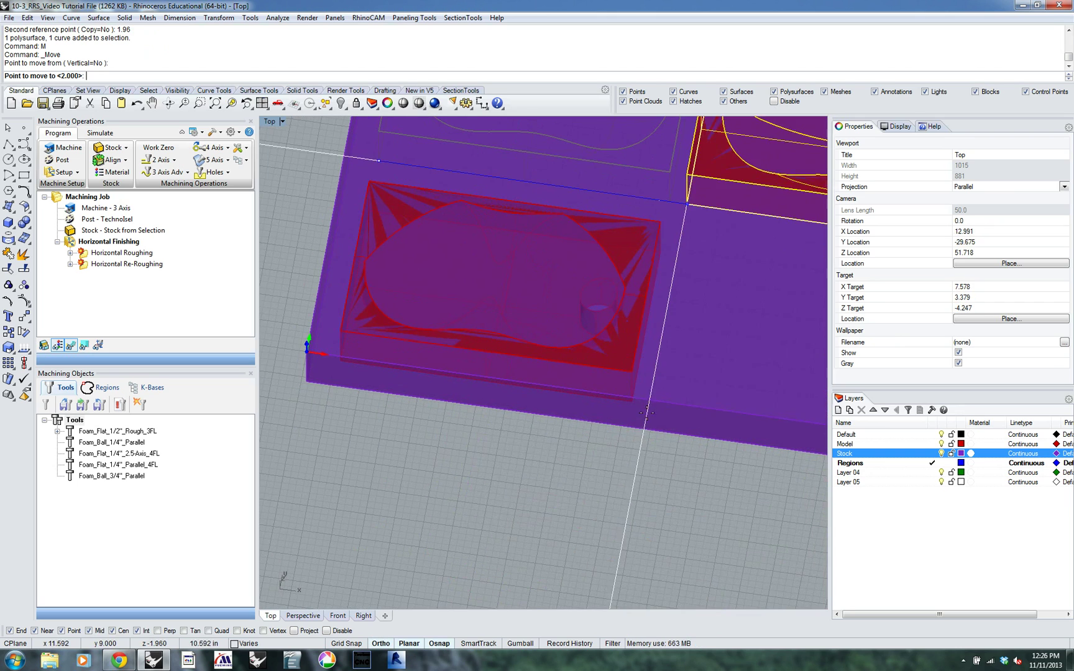
{"action": "left_click", "coordinate": [631, 401]}
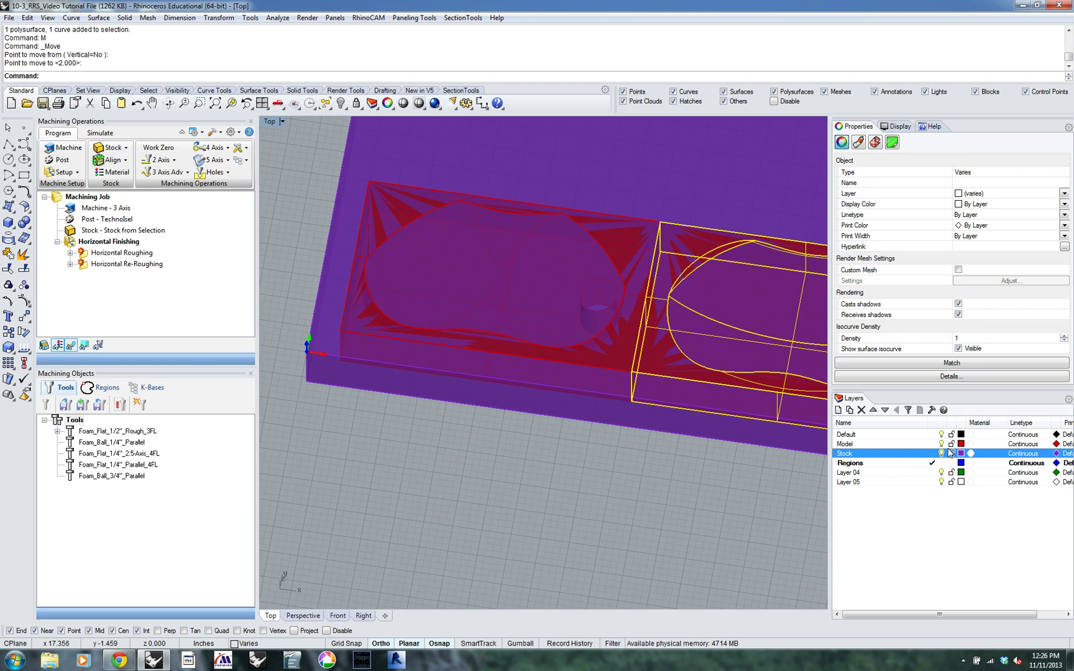
Move the rear mold block and its region curve another 1 inch along positive X, away from the front block.
{"action": "right_click_drag", "start_coordinate": [663, 463], "coordinate": [510, 324]}
{"action": "scroll", "coordinate": [603, 479], "scroll_direction": "down", "scroll_amount": 3}
{"action": "type", "text": "M"}
{"action": "key", "text": "Return"}
{"action": "left_click", "coordinate": [528, 496]}
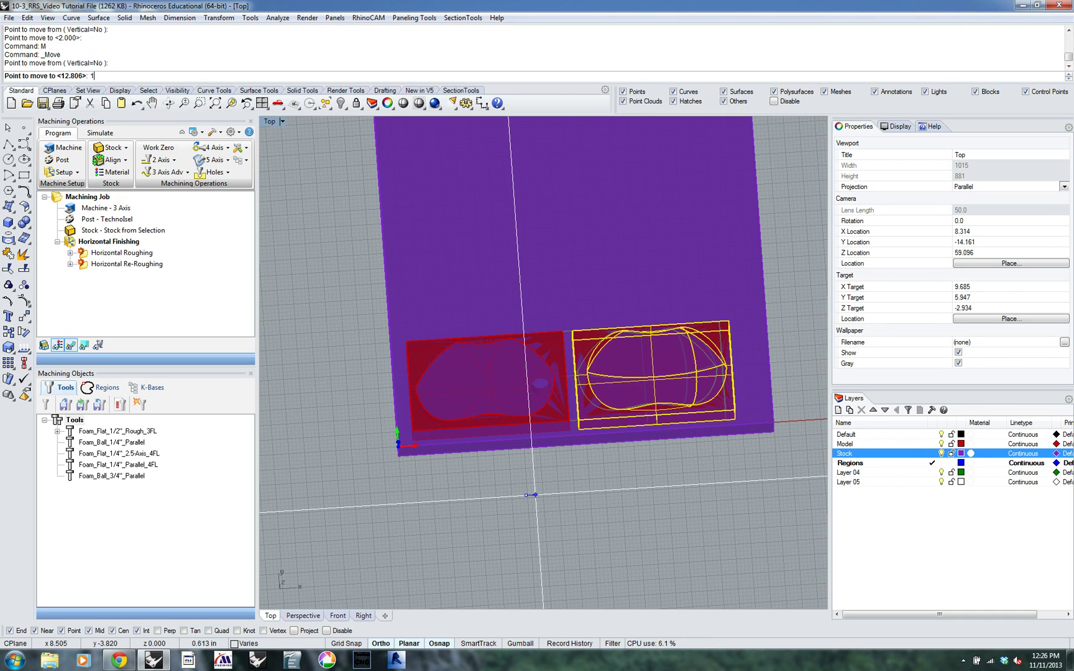
{"action": "type", "text": "1"}
{"action": "key", "text": "Return"}
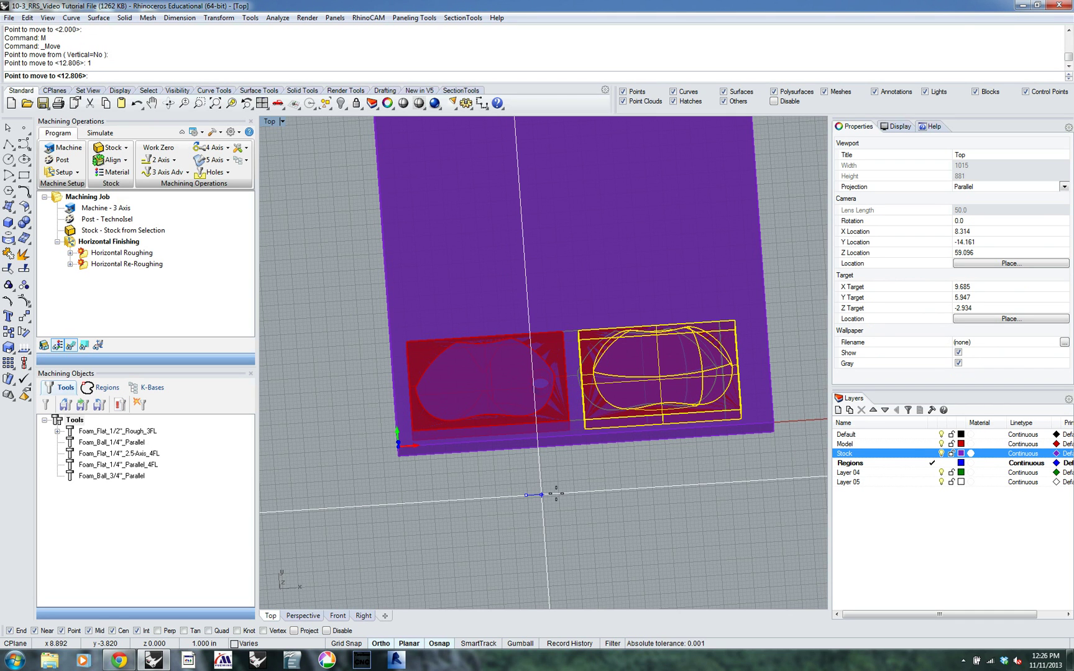
{"action": "left_click", "coordinate": [556, 494]}
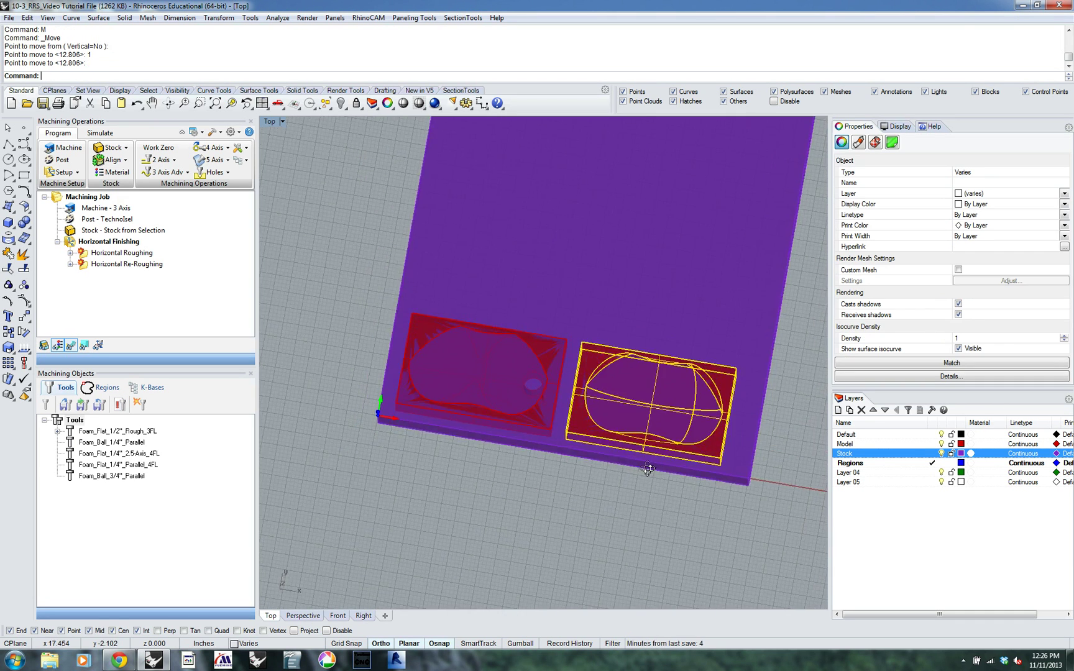
Move both mold blocks and their region curves 0.5 inch together along positive X on the stock.
{"action": "left_click_drag", "start_coordinate": [350, 316], "coordinate": [790, 499]}
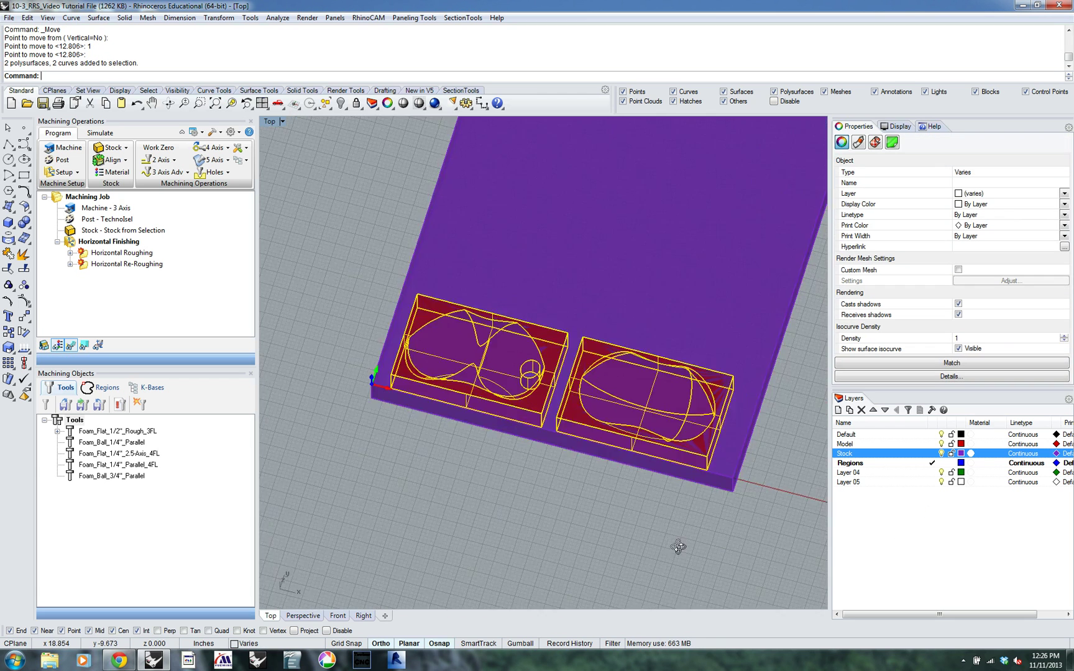
{"action": "type", "text": "M"}
{"action": "key", "text": "Return"}
{"action": "left_click", "coordinate": [533, 556]}
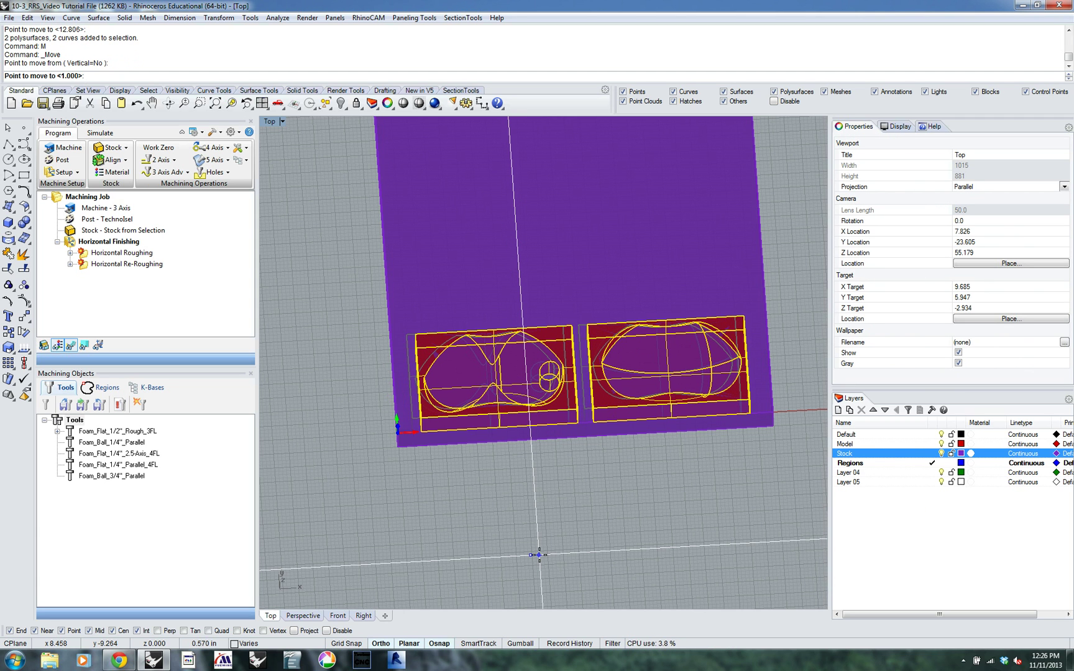
{"action": "key", "text": "Return"}
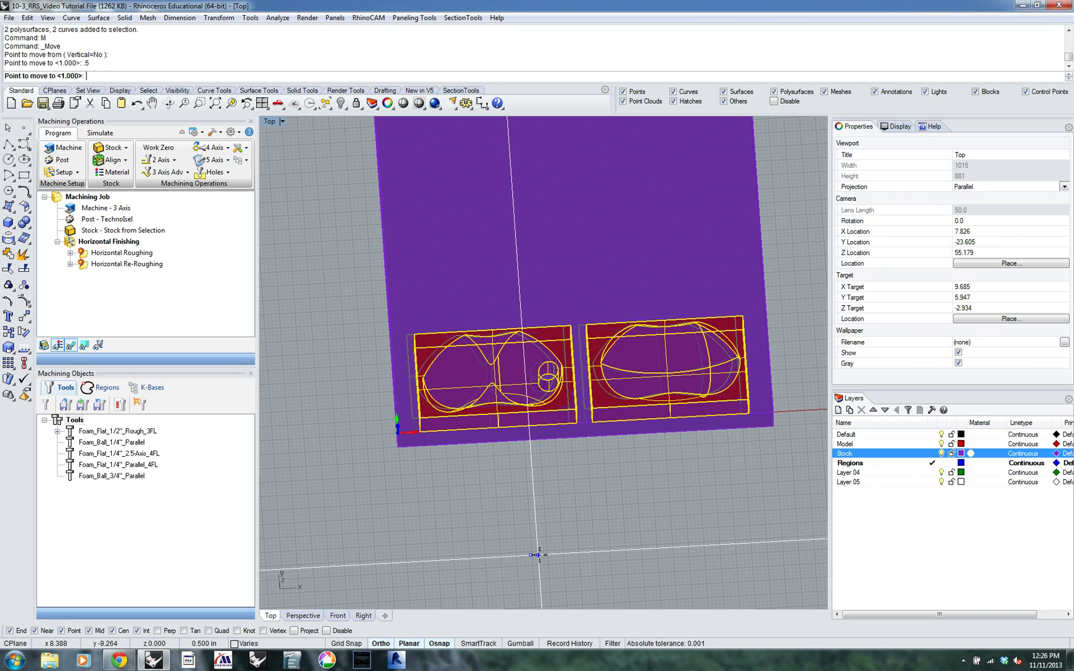
{"action": "key", "text": "Return"}
Select the resized stock block and define the machining stock from this selection.
{"action": "right_click_drag", "start_coordinate": [594, 574], "coordinate": [523, 441], "text": "ctrl+shift"}
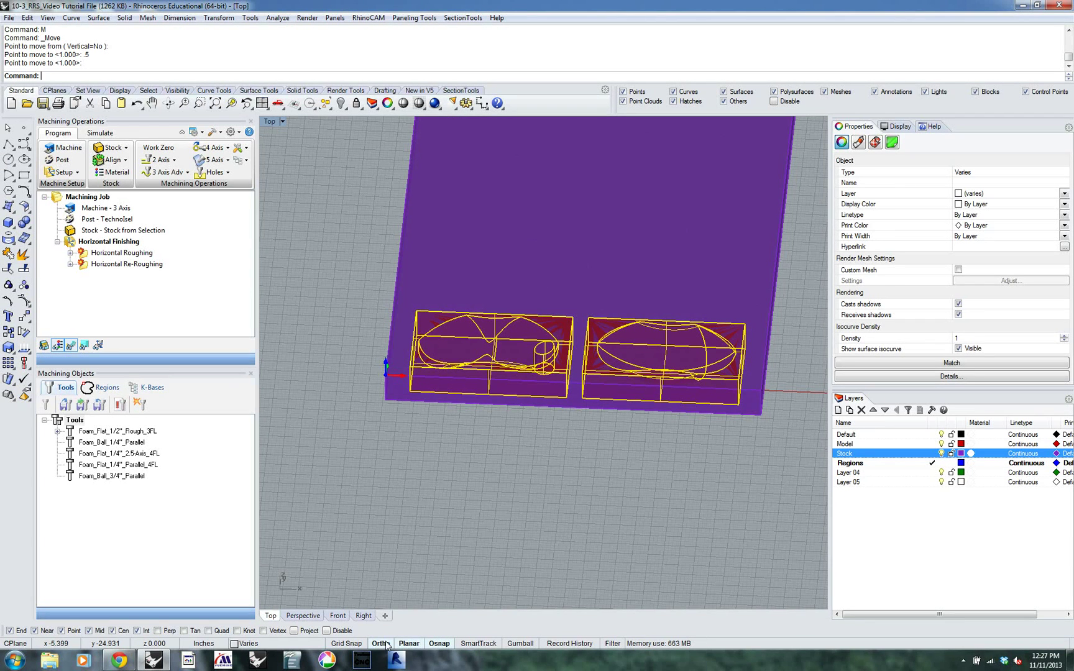
{"action": "right_click_drag", "start_coordinate": [645, 442], "coordinate": [581, 481]}
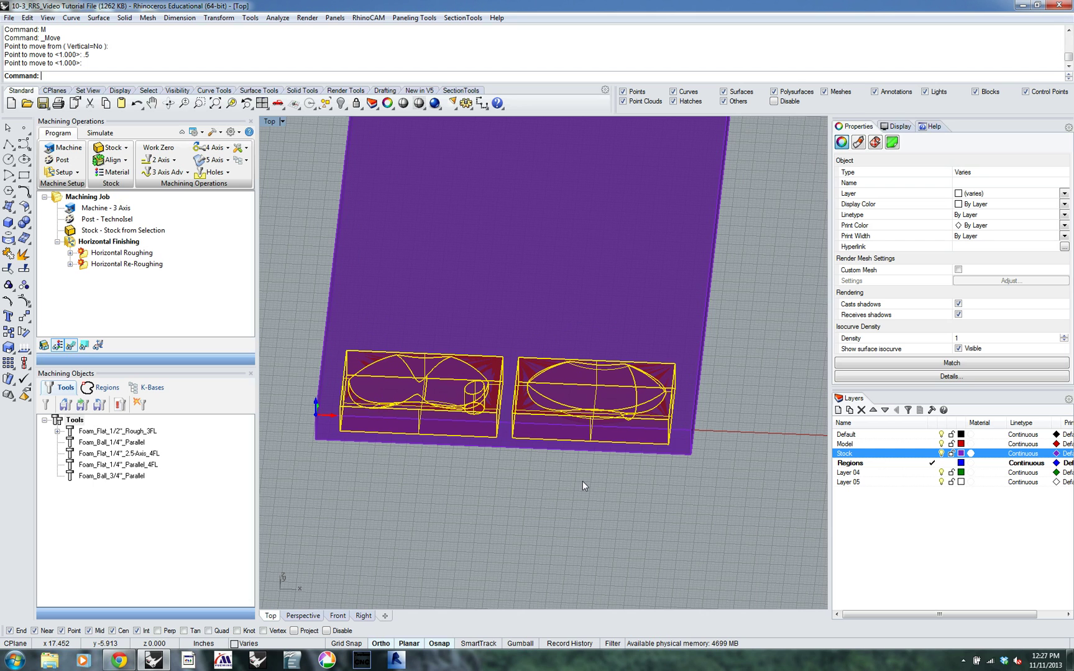
{"action": "right_click_drag", "start_coordinate": [577, 481], "coordinate": [600, 455], "text": "ctrl+shift"}
{"action": "scroll", "coordinate": [572, 419], "scroll_direction": "up", "scroll_amount": 3}
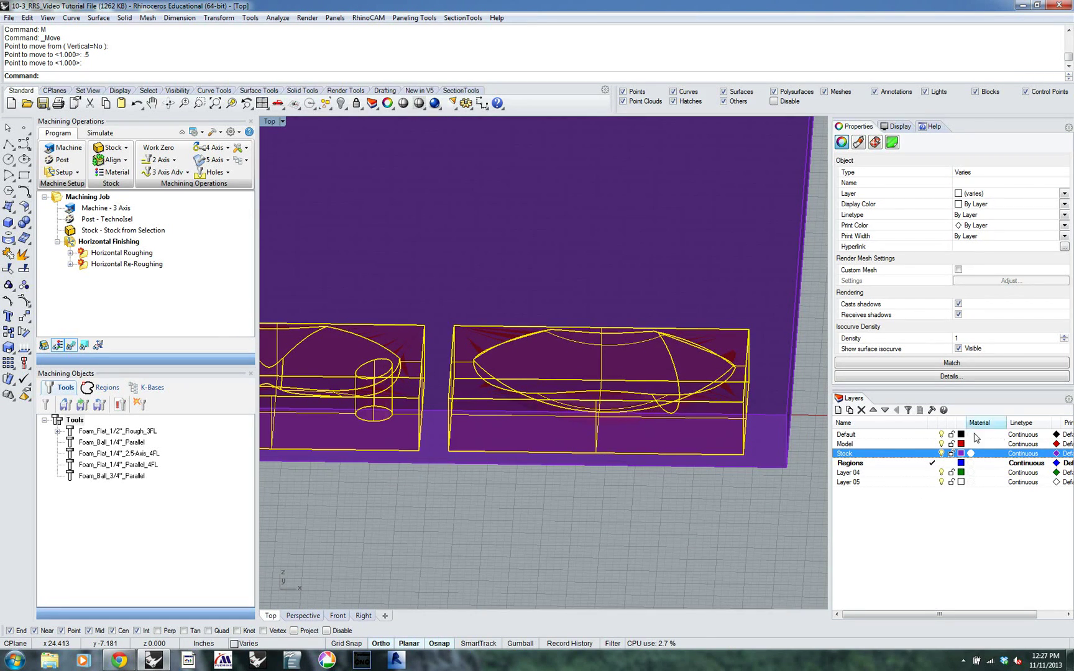
{"action": "left_click", "coordinate": [686, 308]}
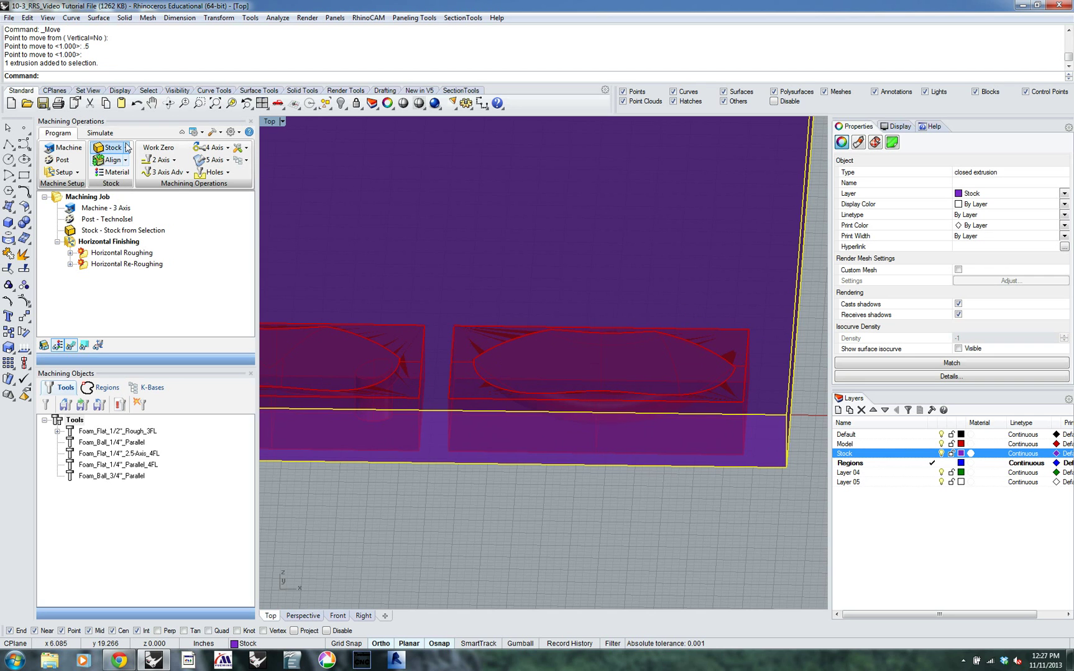
{"action": "right_click_drag", "start_coordinate": [606, 220], "coordinate": [715, 236], "text": "ctrl+shift"}
{"action": "left_click", "coordinate": [126, 149]}
{"action": "left_click", "coordinate": [132, 271]}
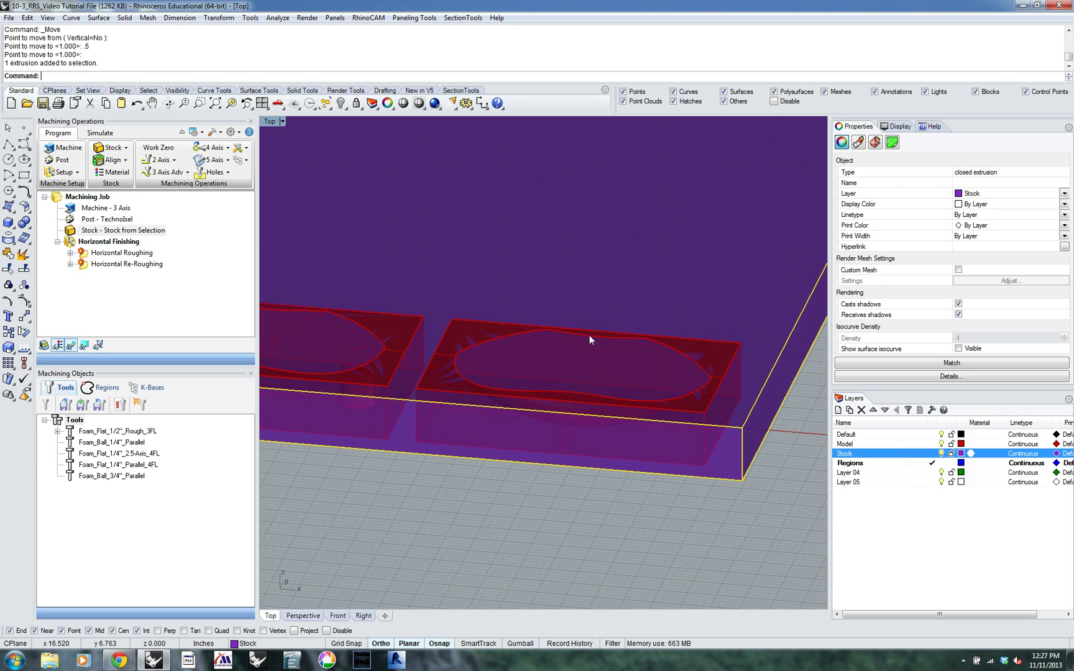
Hide the Stock layer and briefly display the machining stock around the mold blocks to check it.
{"action": "left_click", "coordinate": [943, 454]}
{"action": "right_click_drag", "start_coordinate": [664, 446], "coordinate": [419, 442], "text": "ctrl+shift"}
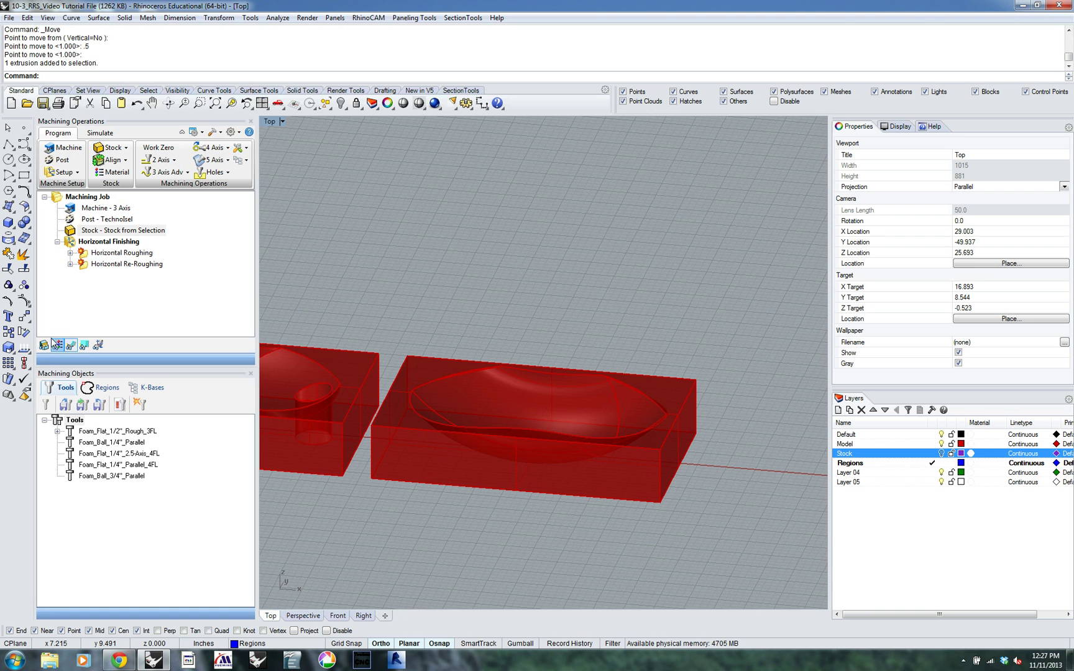
{"action": "left_click", "coordinate": [44, 346]}
{"action": "right_click_drag", "start_coordinate": [778, 356], "coordinate": [693, 257], "text": "ctrl+shift"}
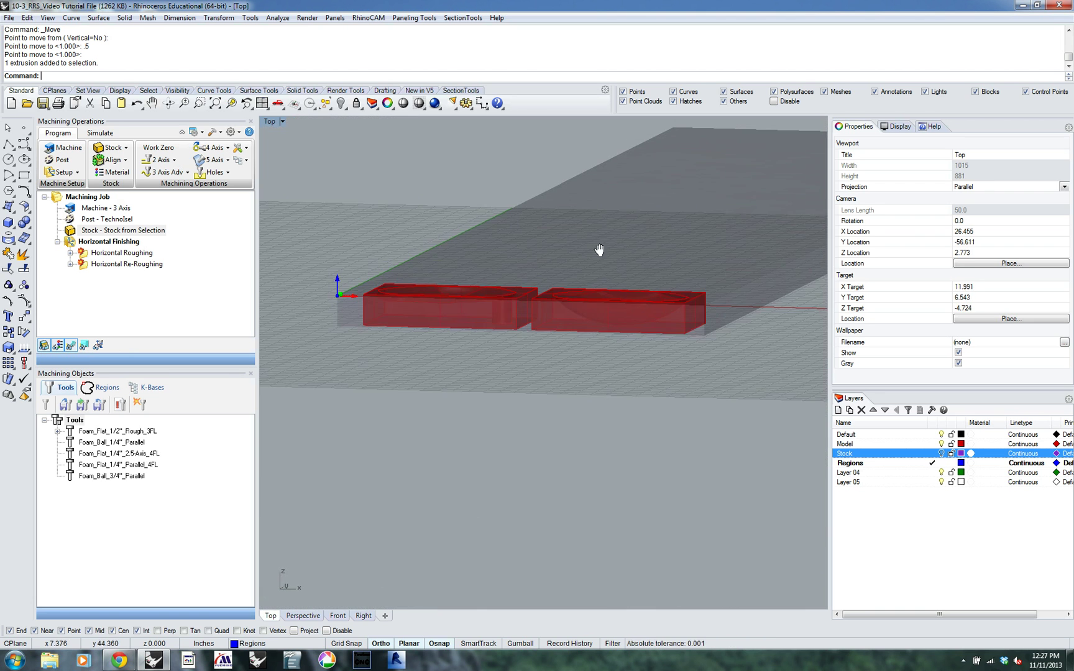
{"action": "right_click_drag", "start_coordinate": [606, 221], "coordinate": [549, 319]}
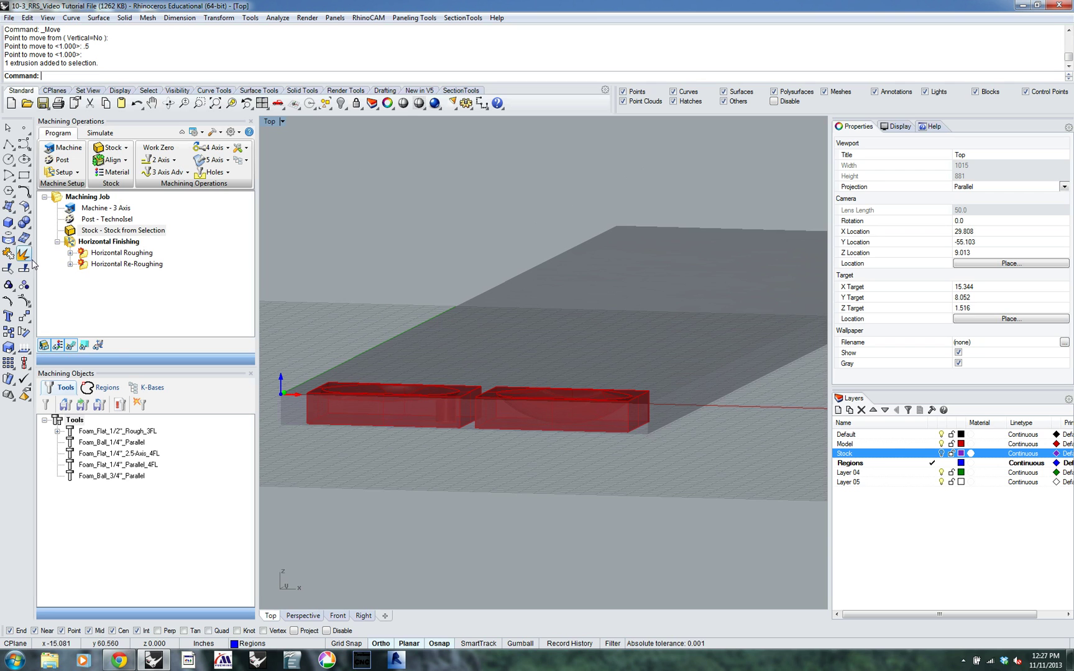
{"action": "left_click", "coordinate": [43, 346]}
Examine the two mold blocks from several angles with the stock hidden.
{"action": "right_click_drag", "start_coordinate": [456, 285], "coordinate": [502, 379], "text": "ctrl+shift"}
{"action": "scroll", "coordinate": [471, 460], "scroll_direction": "up", "scroll_amount": 3}
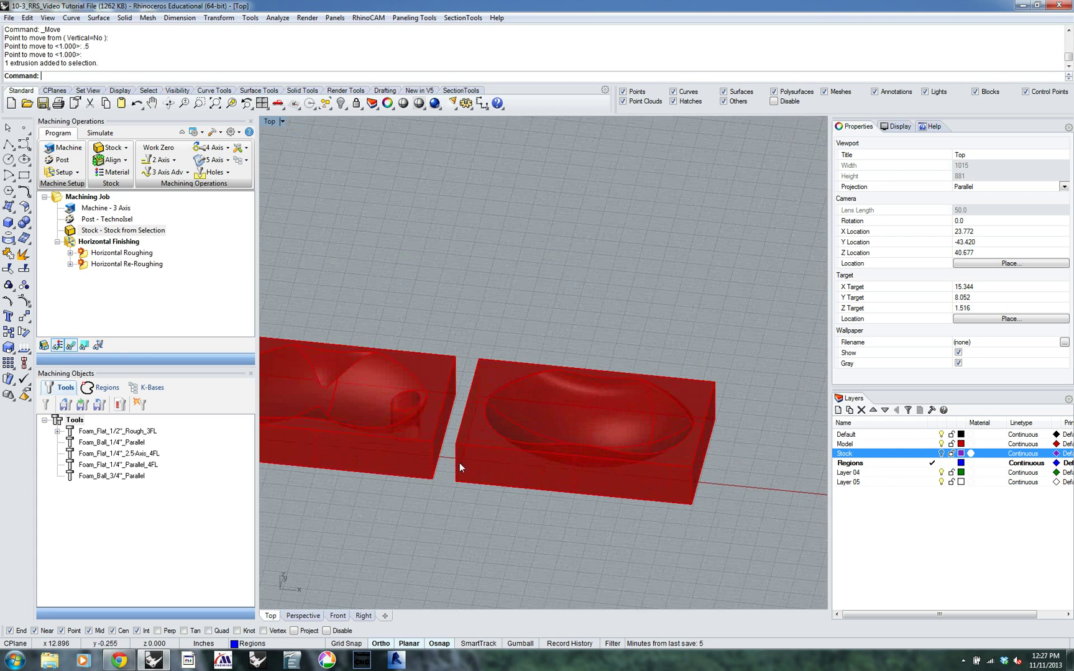
{"action": "left_click", "coordinate": [356, 443]}
{"action": "right_click_drag", "start_coordinate": [404, 465], "coordinate": [530, 475]}
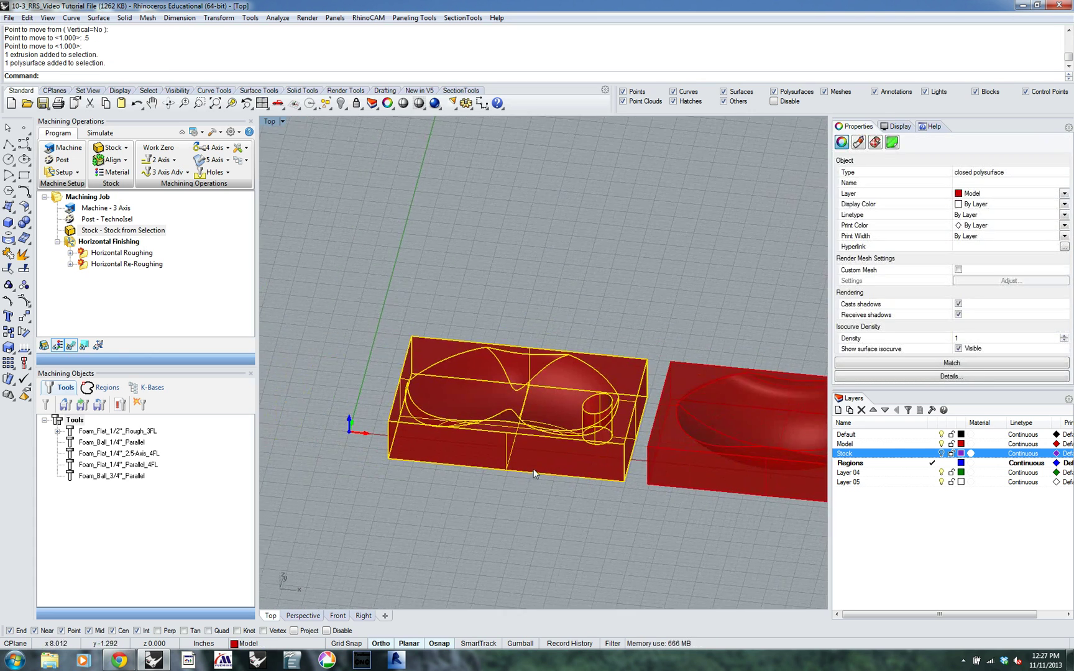
{"action": "right_click_drag", "start_coordinate": [563, 561], "coordinate": [507, 501], "text": "ctrl+shift"}
{"action": "scroll", "coordinate": [506, 463], "scroll_direction": "down", "scroll_amount": 3}
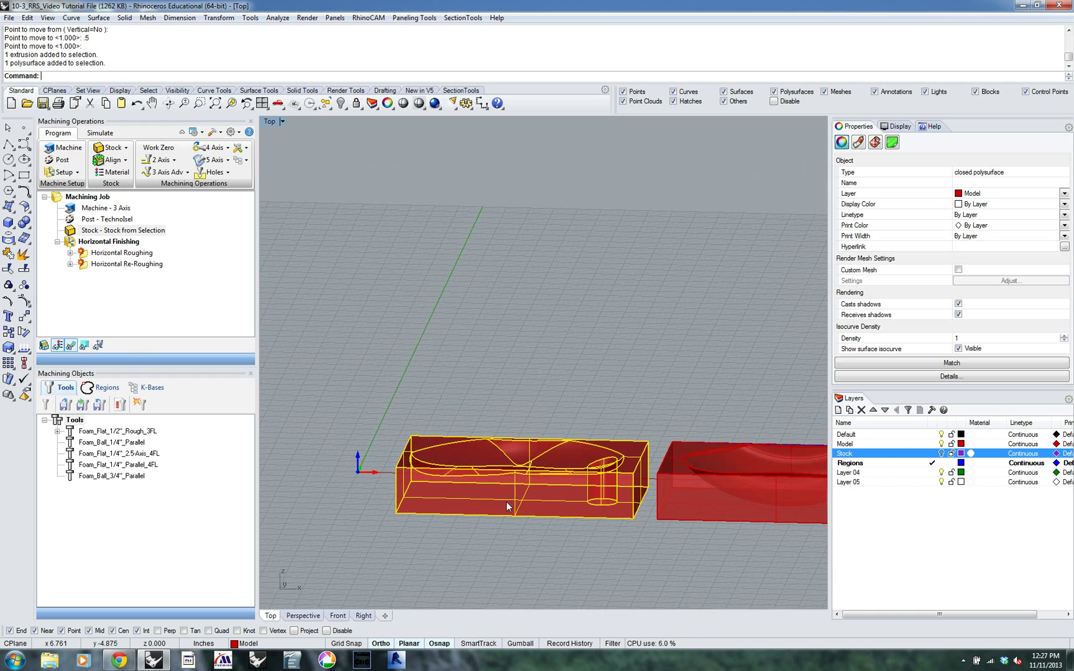
{"action": "scroll", "coordinate": [517, 379], "scroll_direction": "down", "scroll_amount": 3}
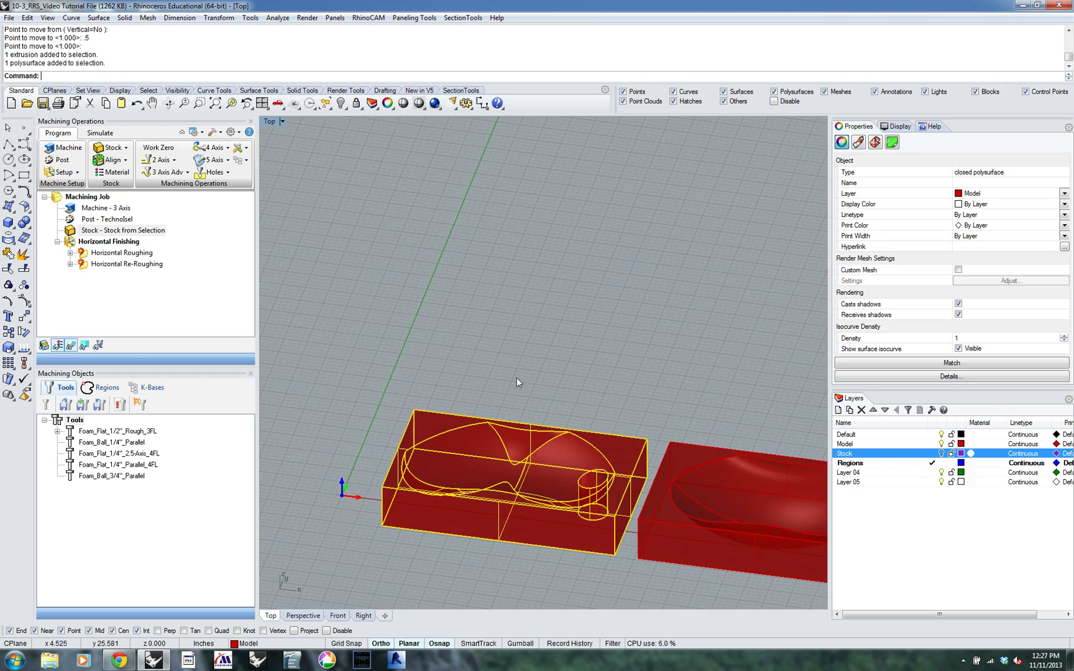
{"action": "left_click", "coordinate": [435, 375]}
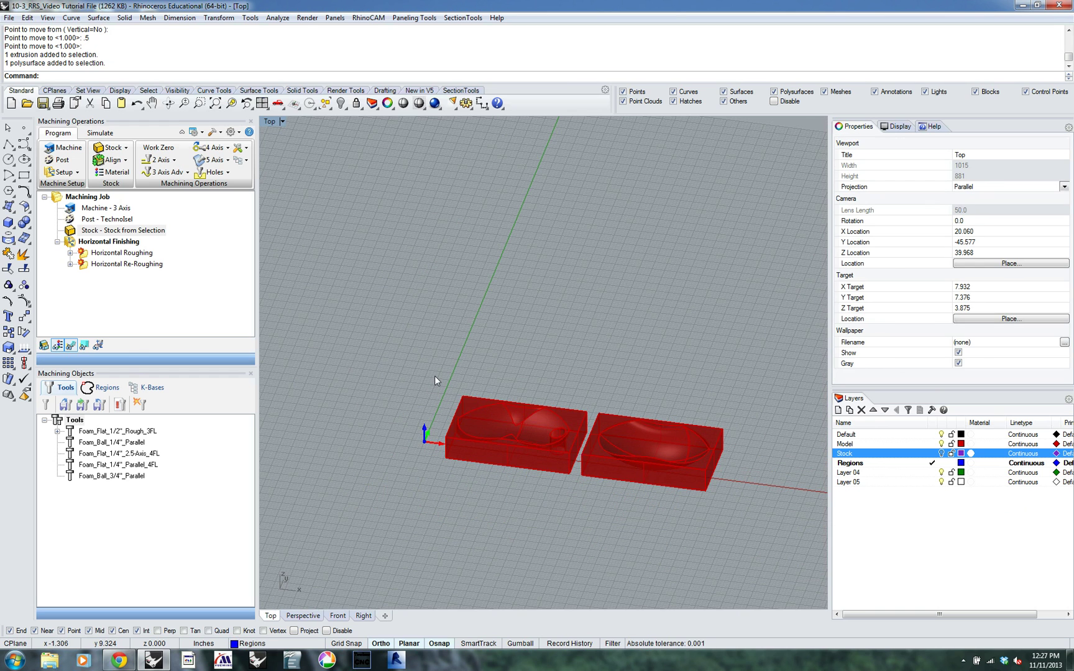
{"action": "key", "text": "Return"}
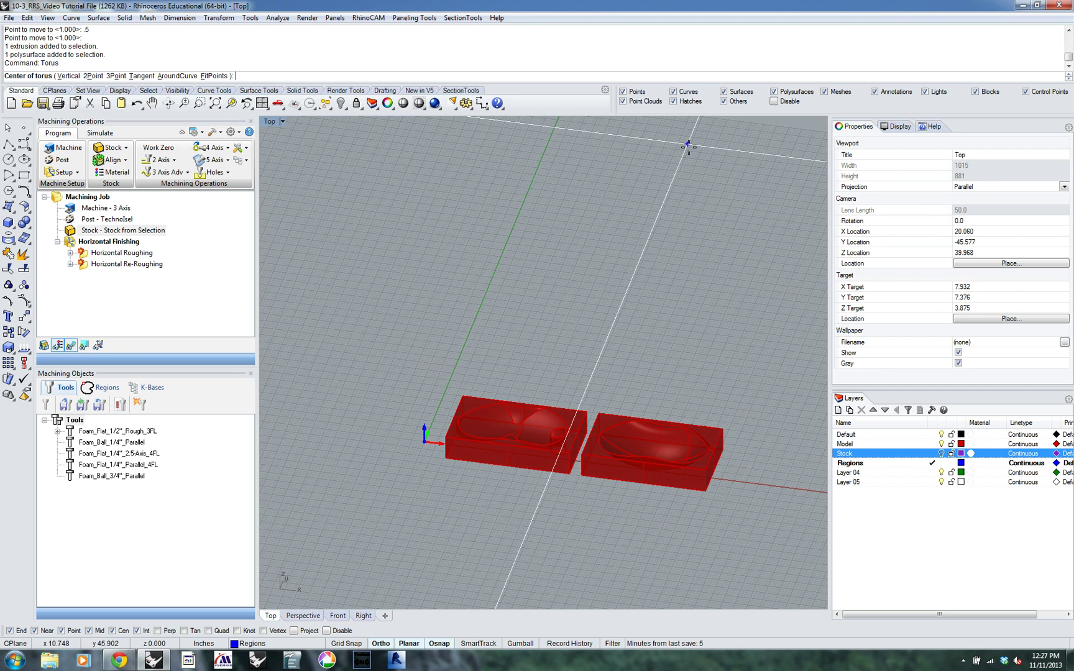
{"action": "left_click", "coordinate": [676, 184]}
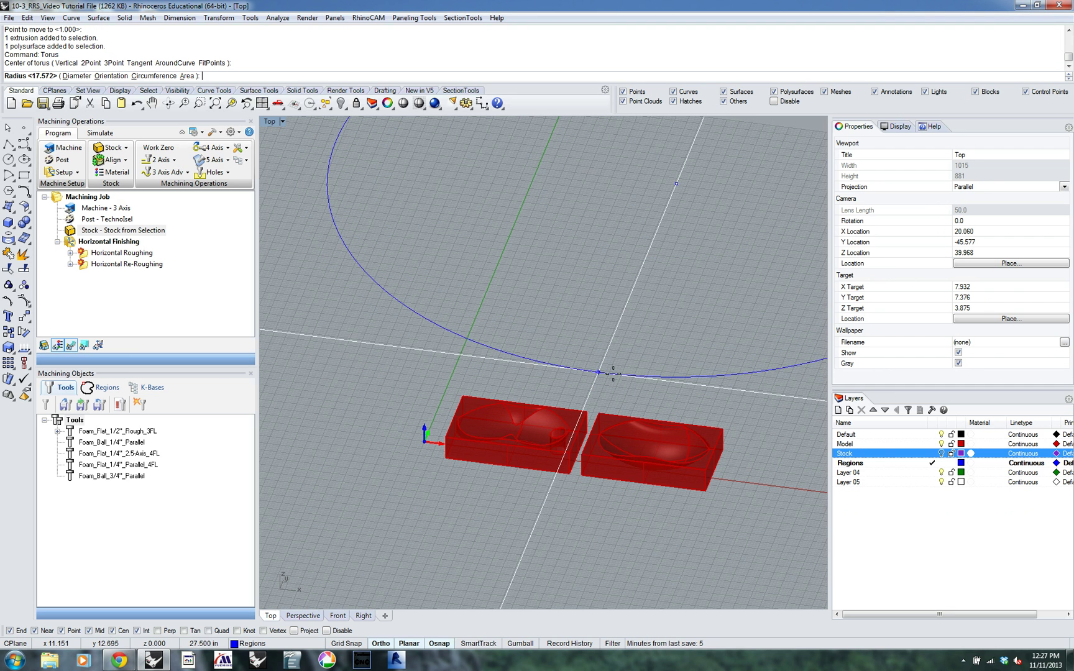
{"action": "left_click", "coordinate": [591, 389]}
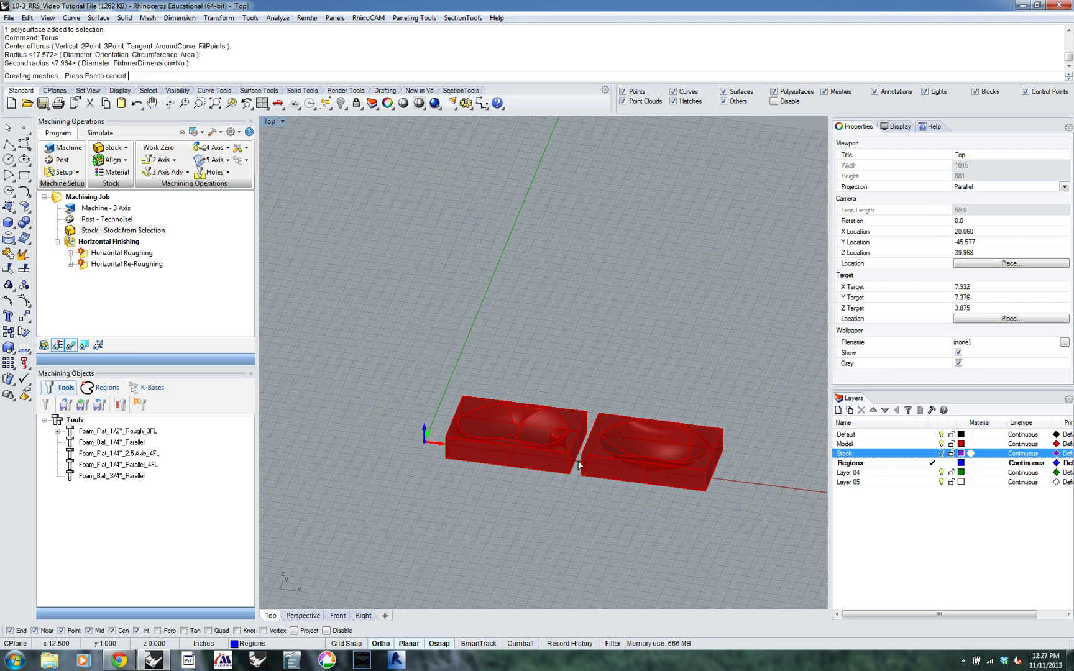
{"action": "left_click", "coordinate": [581, 456]}
{"action": "left_click", "coordinate": [630, 352]}
{"action": "scroll", "coordinate": [653, 249], "scroll_direction": "down", "scroll_amount": 3}
{"action": "right_click_drag", "start_coordinate": [657, 206], "coordinate": [528, 271]}
{"action": "key", "text": "Delete"}
Draw a large torus lying flat on the construction plane behind the two mold blocks.
{"action": "type", "text": "torus"}
{"action": "key", "text": "Return"}
{"action": "left_click", "coordinate": [538, 276]}
{"action": "left_click", "coordinate": [501, 372]}
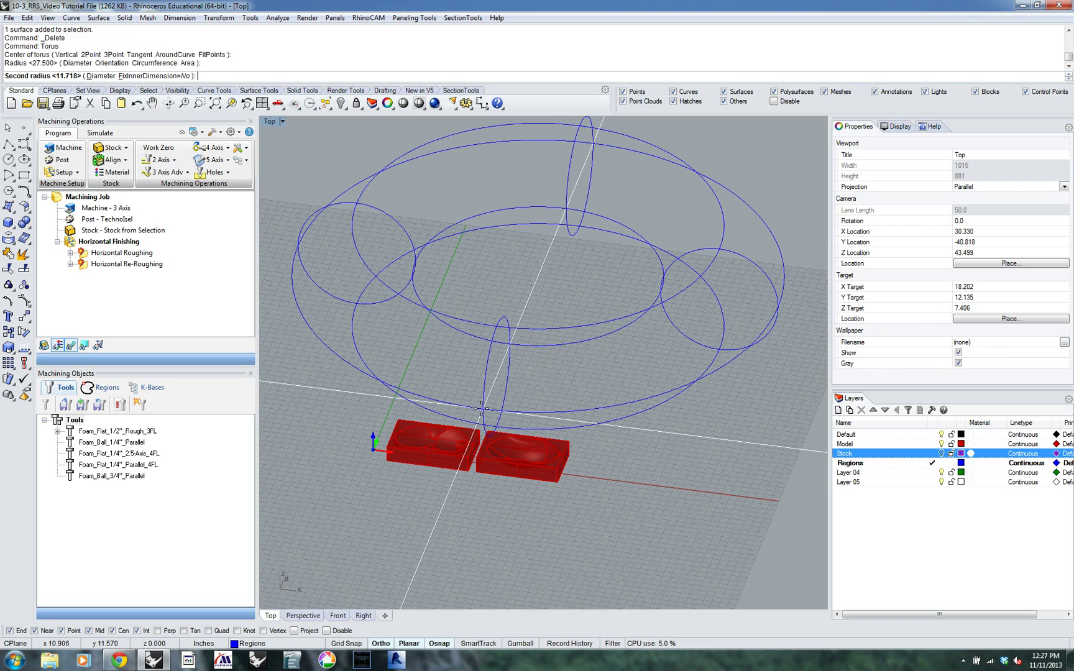
{"action": "left_click", "coordinate": [480, 410]}
Rotate a copy of the torus upright with Rotate3D about a horizontal axis through its center, and delete the flat original.
{"action": "left_click", "coordinate": [494, 369]}
{"action": "mouse_move", "coordinate": [548, 285]}
{"action": "right_mouse_down"}
{"action": "mouse_move", "coordinate": [516, 263]}
{"action": "mouse_move", "coordinate": [538, 271]}
{"action": "right_mouse_up"}
{"action": "type", "text": "R"}
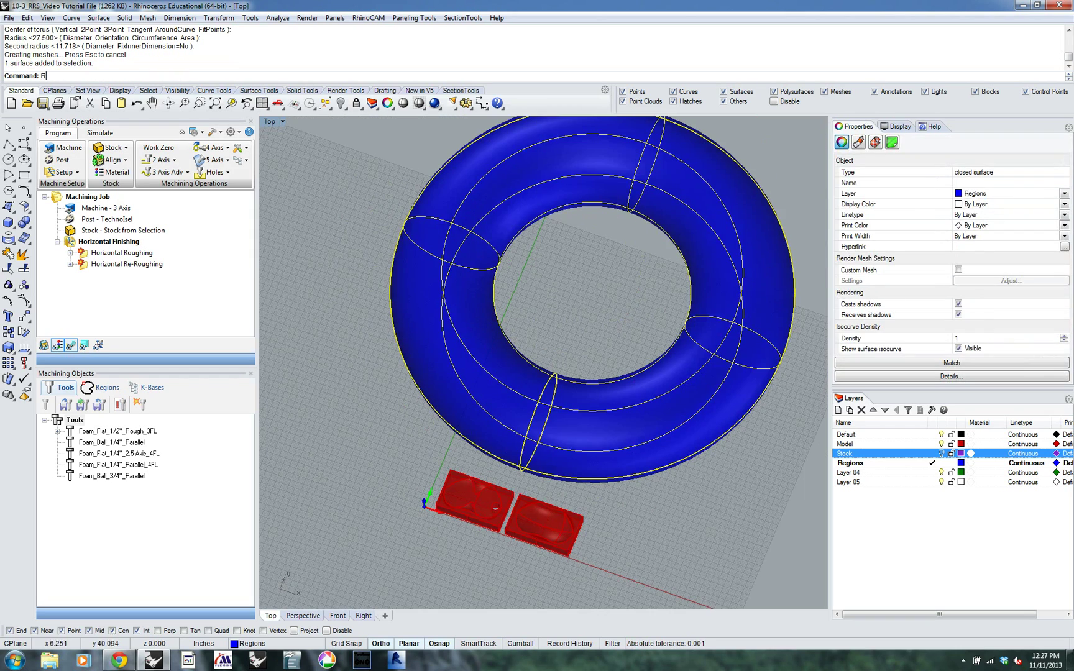
{"action": "type", "text": "R"}
{"action": "key", "text": "Return"}
{"action": "left_click", "coordinate": [589, 294]}
{"action": "left_click", "coordinate": [317, 243]}
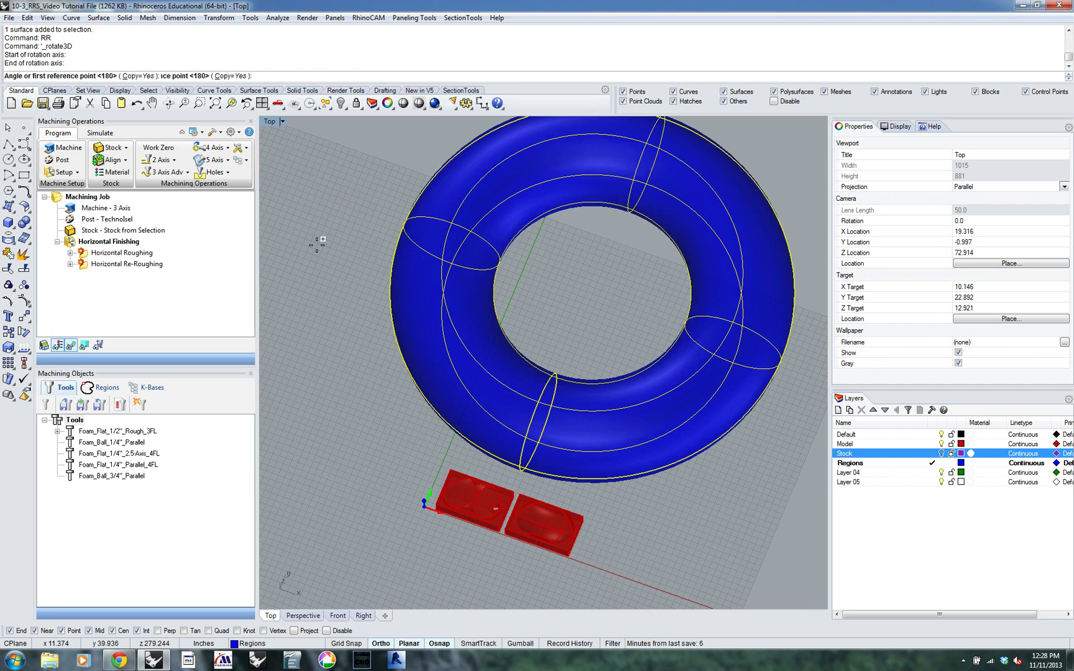
{"action": "right_click_drag", "start_coordinate": [327, 317], "coordinate": [557, 245]}
{"action": "scroll", "coordinate": [557, 274], "scroll_direction": "down", "scroll_amount": 5}
{"action": "left_click", "coordinate": [314, 398]}
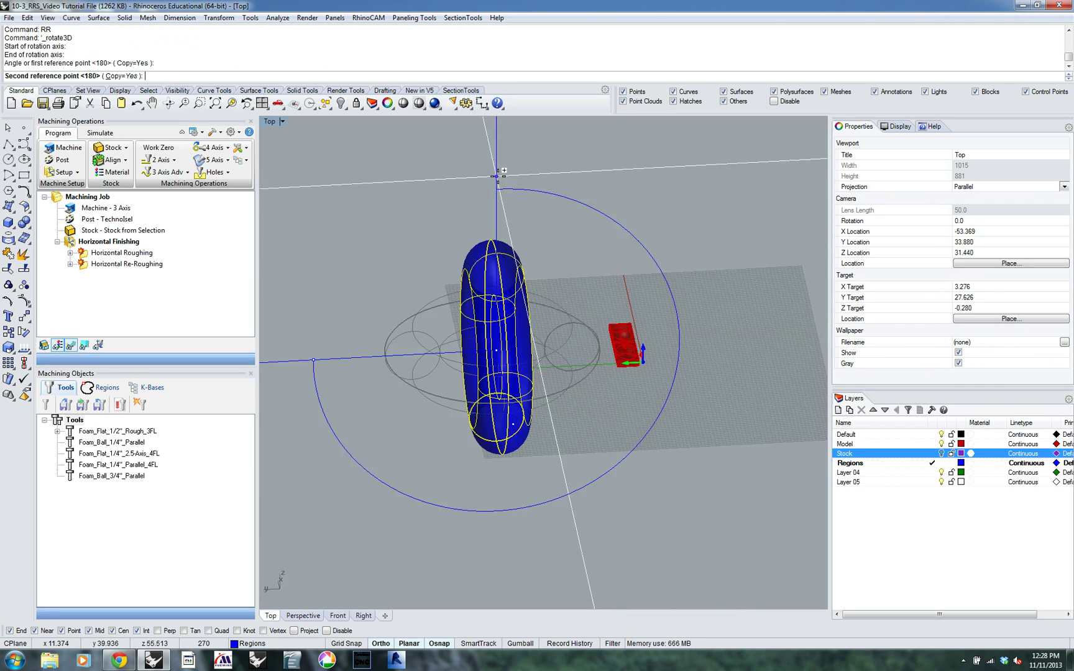
{"action": "left_click", "coordinate": [627, 283]}
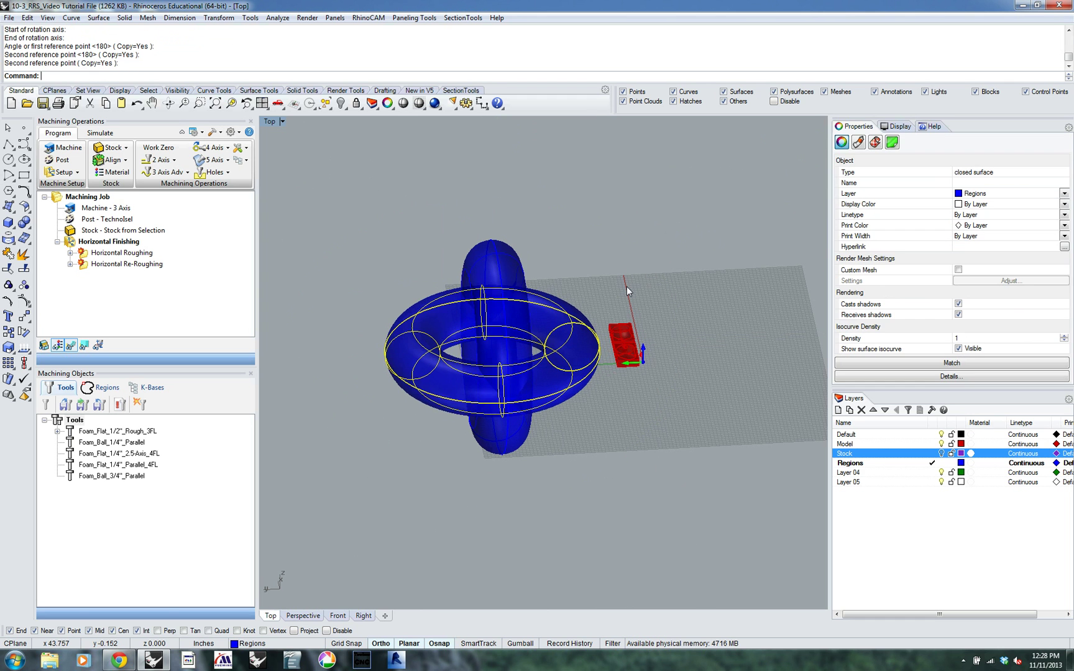
{"action": "key", "text": "Delete"}
Move the upright torus in the top view about 37.6 inches along negative Y over the blocks and about 4.7 inches along negative X.
{"action": "right_click_drag", "start_coordinate": [643, 269], "coordinate": [388, 260]}
{"action": "left_click", "coordinate": [388, 260]}
{"action": "right_click_drag", "start_coordinate": [534, 292], "coordinate": [558, 312]}
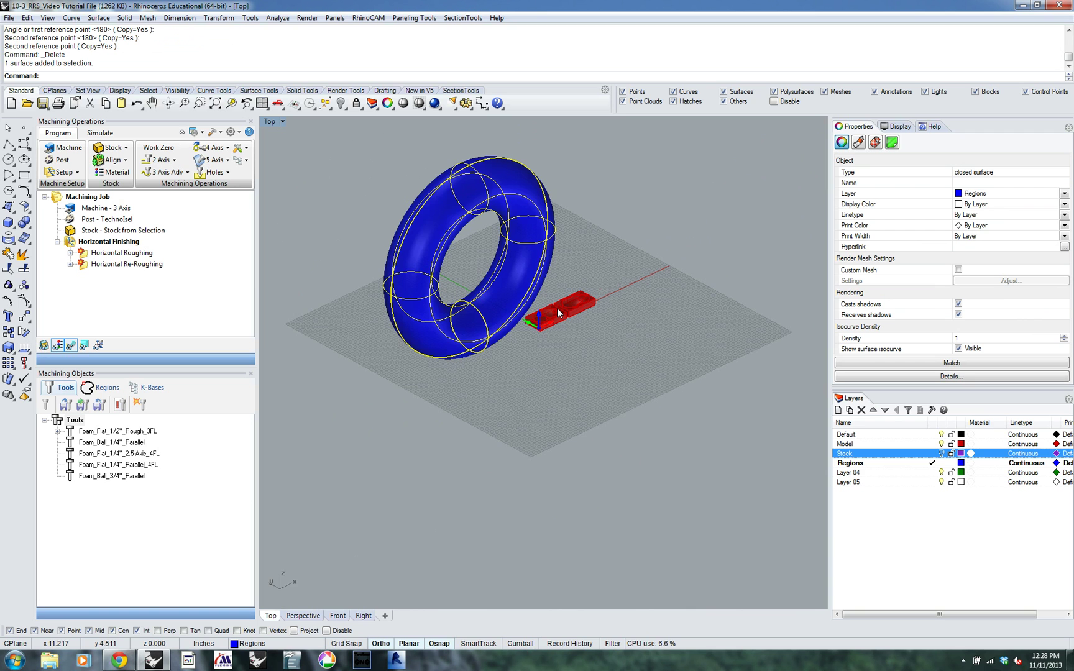
{"action": "key", "text": "Return"}
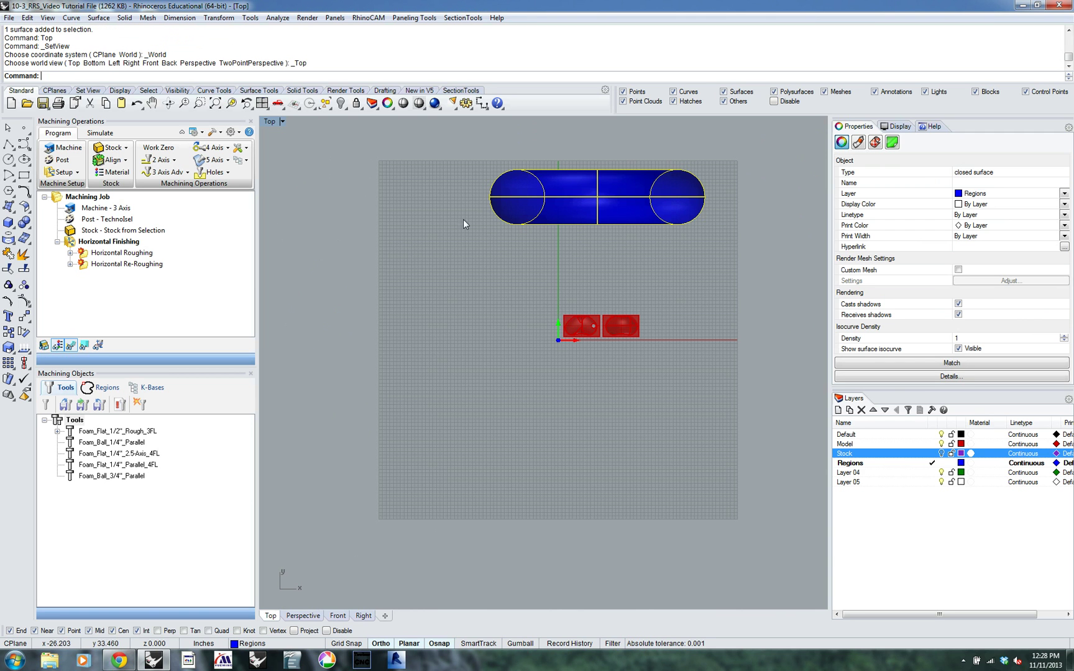
{"action": "type", "text": "M"}
{"action": "key", "text": "Return"}
{"action": "left_click", "coordinate": [436, 189]}
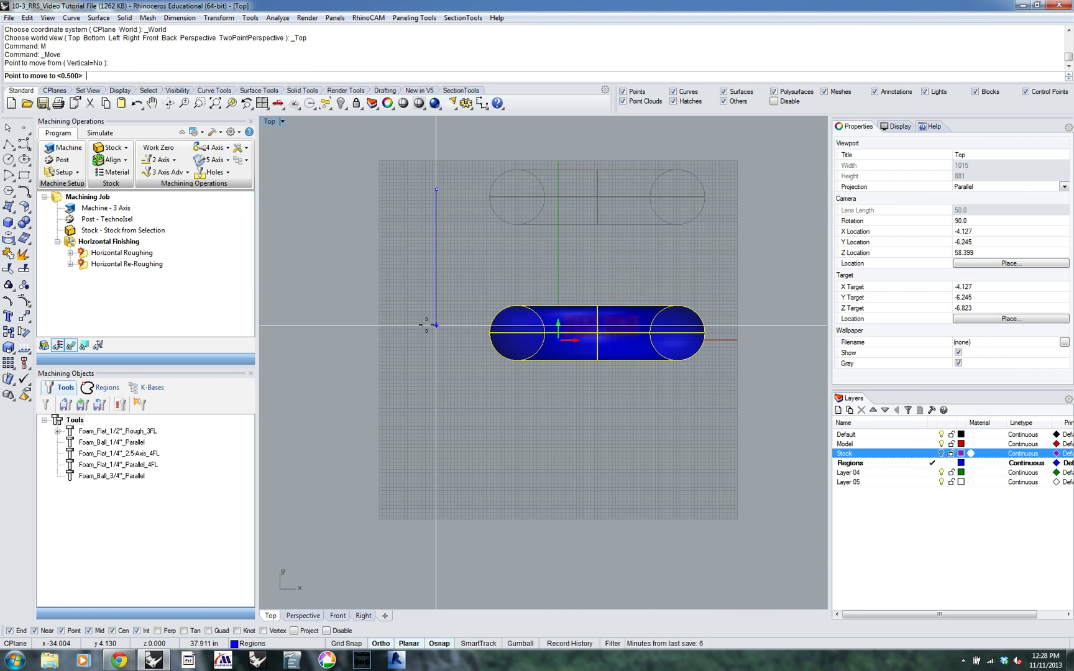
{"action": "left_click", "coordinate": [436, 324]}
{"action": "key", "text": "Return"}
{"action": "left_click", "coordinate": [626, 422]}
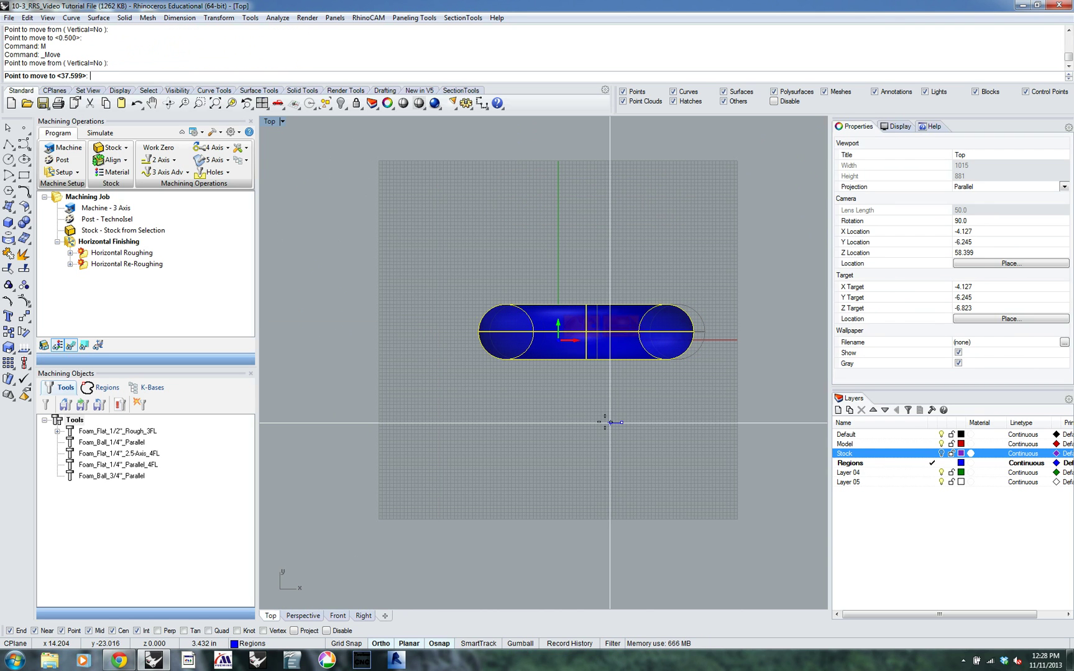
{"action": "left_click", "coordinate": [610, 422]}
Move the torus down in the front view until its top lies just below the top of the mold blocks.
{"action": "right_click_drag", "start_coordinate": [532, 403], "coordinate": [536, 359]}
{"action": "type", "text": "Front"}
{"action": "key", "text": "Return"}
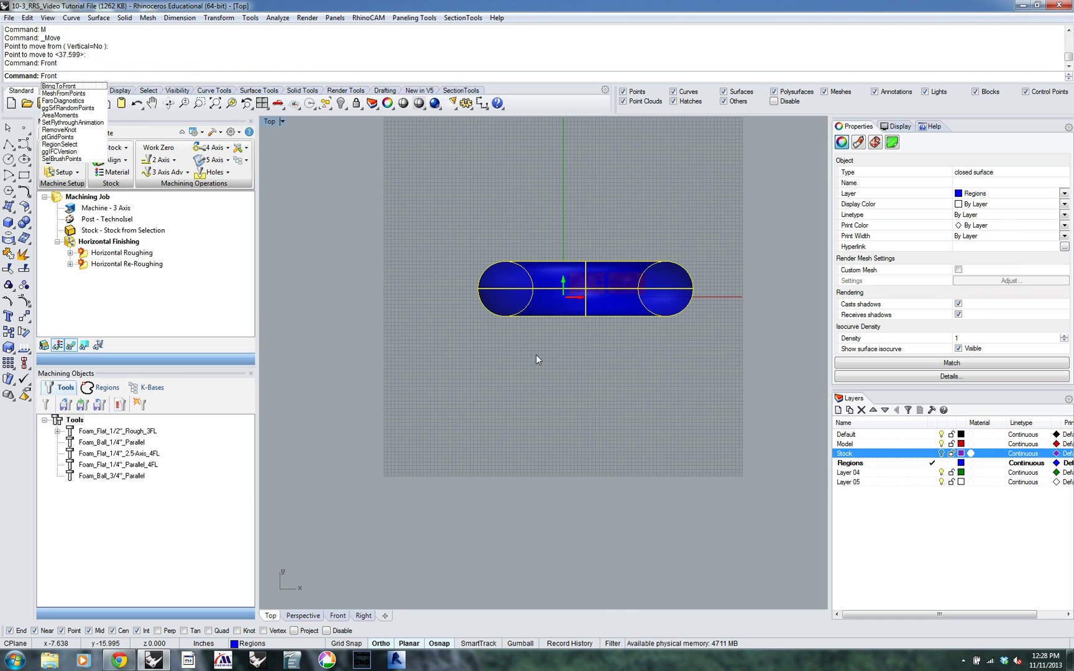
{"action": "type", "text": "M"}
{"action": "key", "text": "Return"}
{"action": "left_click", "coordinate": [462, 233]}
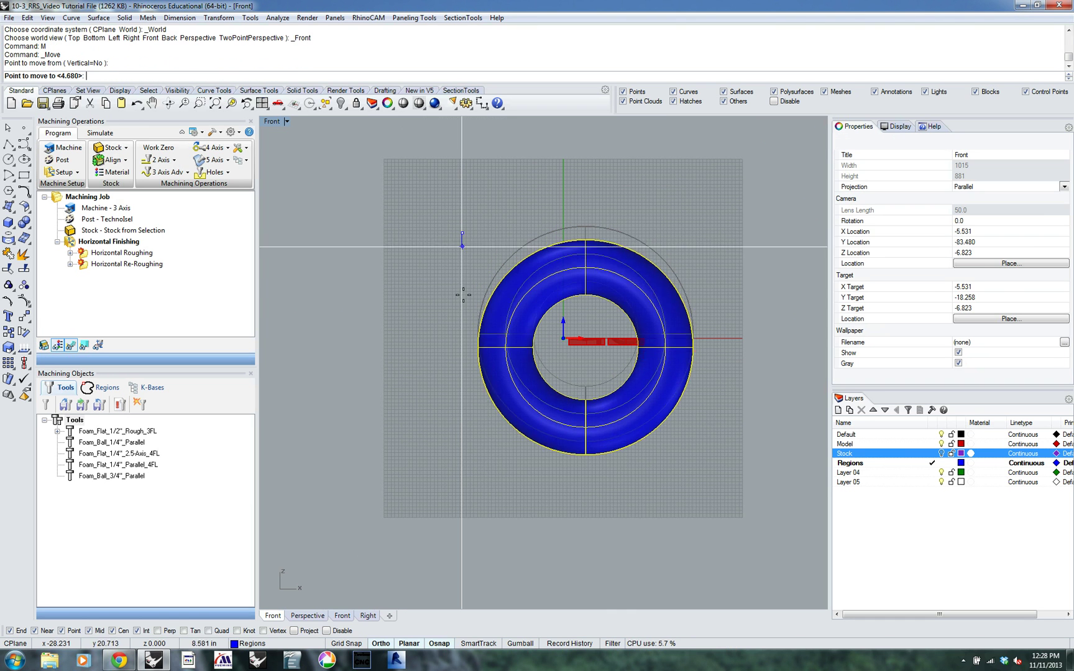
{"action": "left_click", "coordinate": [458, 344]}
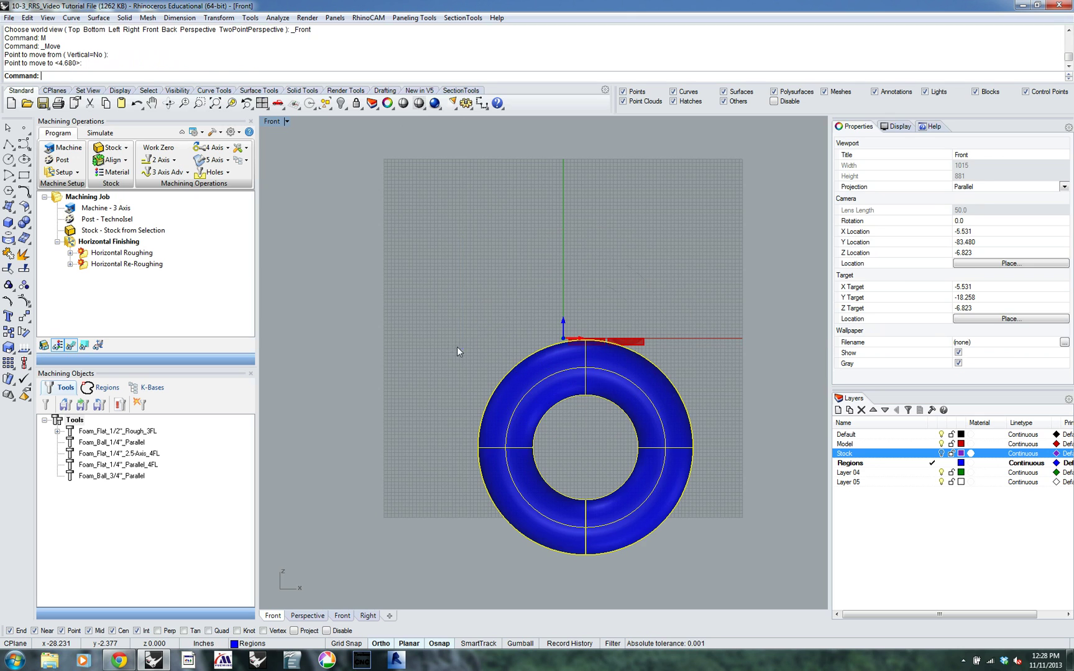
Move the torus about 60 inches straight up so its lower end cuts into the mold blocks, and check the overlap.
{"action": "right_click_drag", "start_coordinate": [541, 299], "coordinate": [466, 390], "text": "ctrl+shift"}
{"action": "scroll", "coordinate": [430, 404], "scroll_direction": "up", "scroll_amount": 2}
{"action": "right_click_drag", "start_coordinate": [523, 417], "coordinate": [439, 343], "text": "ctrl+shift"}
{"action": "scroll", "coordinate": [513, 428], "scroll_direction": "down", "scroll_amount": 3}
{"action": "type", "text": "m"}
{"action": "key", "text": "Return"}
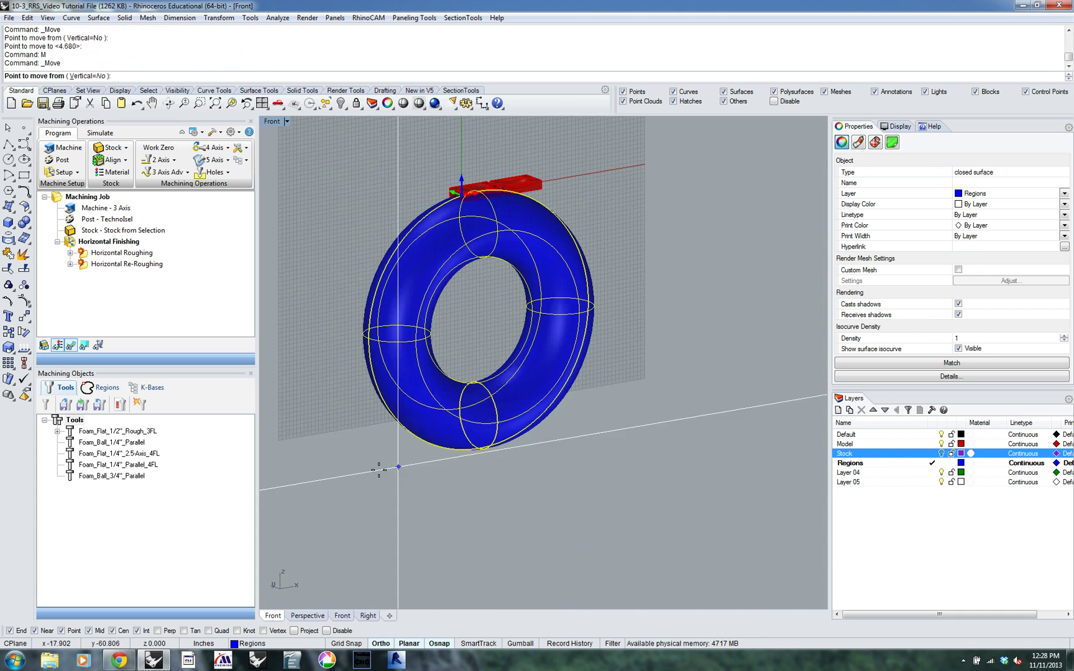
{"action": "left_click", "coordinate": [312, 472]}
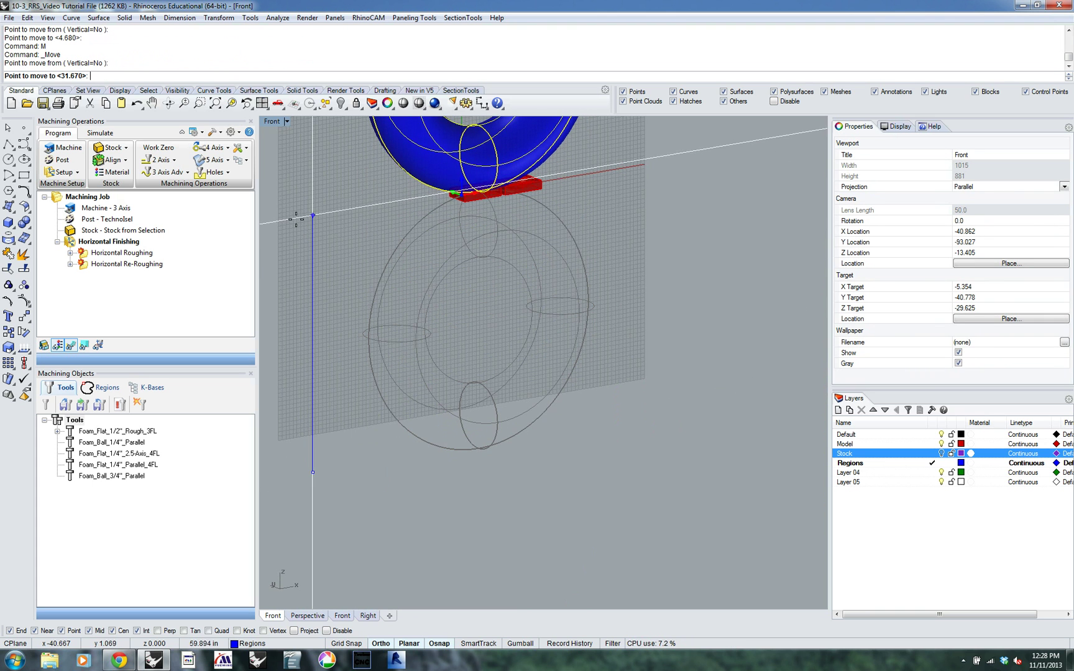
{"action": "left_click", "coordinate": [295, 218]}
{"action": "right_click_drag", "start_coordinate": [443, 180], "coordinate": [364, 223], "text": "ctrl+shift"}
{"action": "scroll", "coordinate": [478, 271], "scroll_direction": "up", "scroll_amount": 5}
{"action": "right_click_drag", "start_coordinate": [478, 271], "coordinate": [536, 336]}
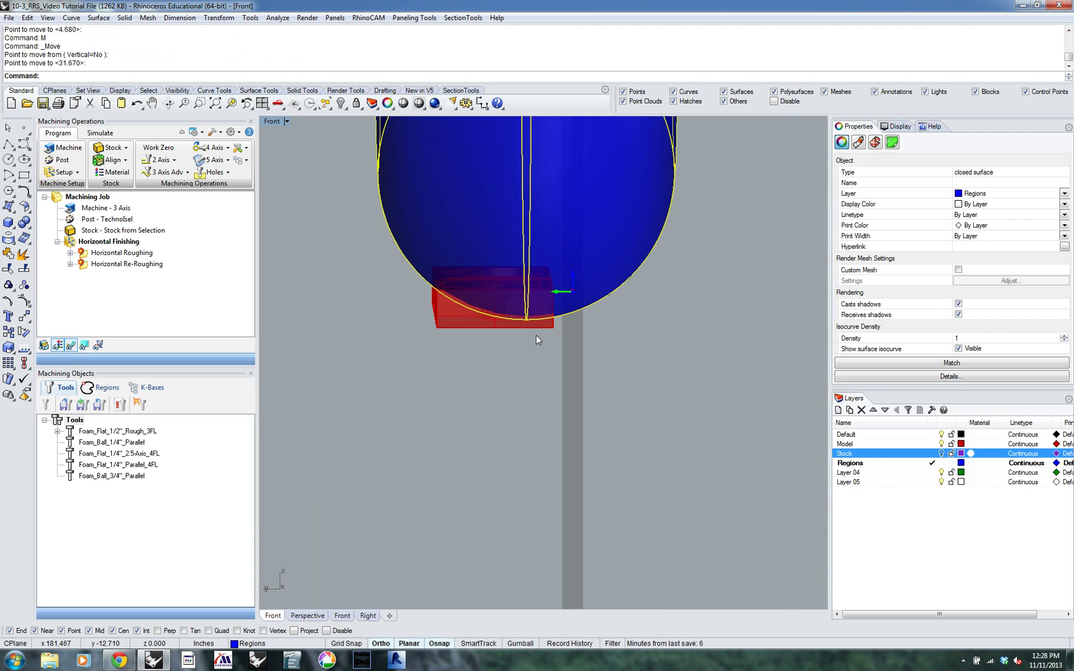
{"action": "right_click_drag", "start_coordinate": [616, 380], "coordinate": [590, 381], "text": "ctrl+shift"}
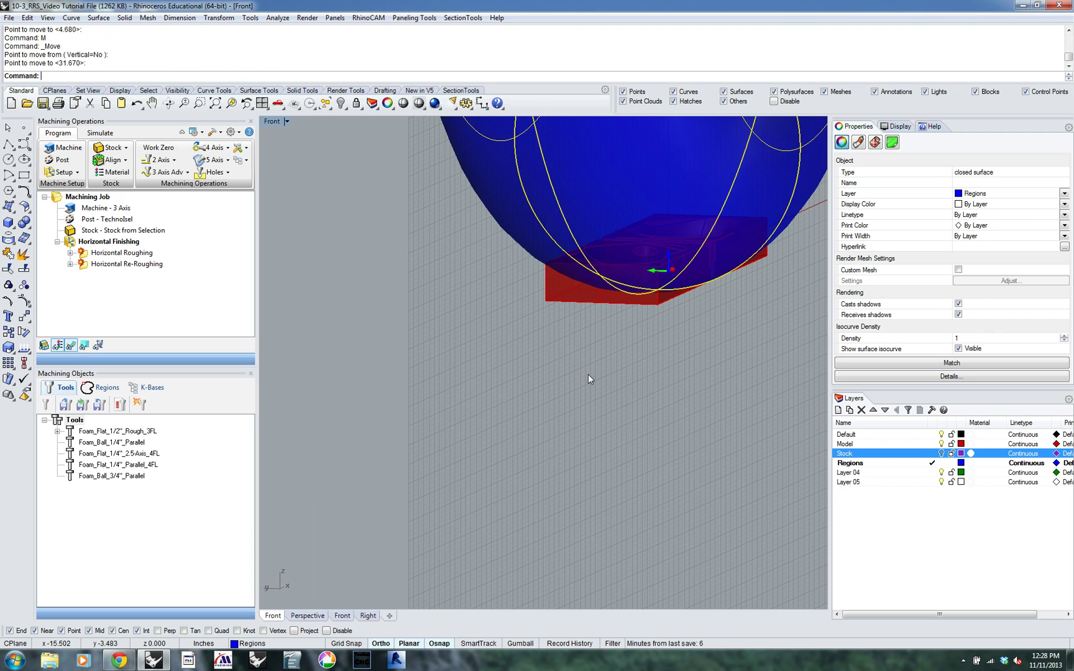
Move the torus in the top view about 1.5 inches along positive Y to center it over the mold blocks.
{"action": "type", "text": "Top"}
{"action": "key", "text": "Return"}
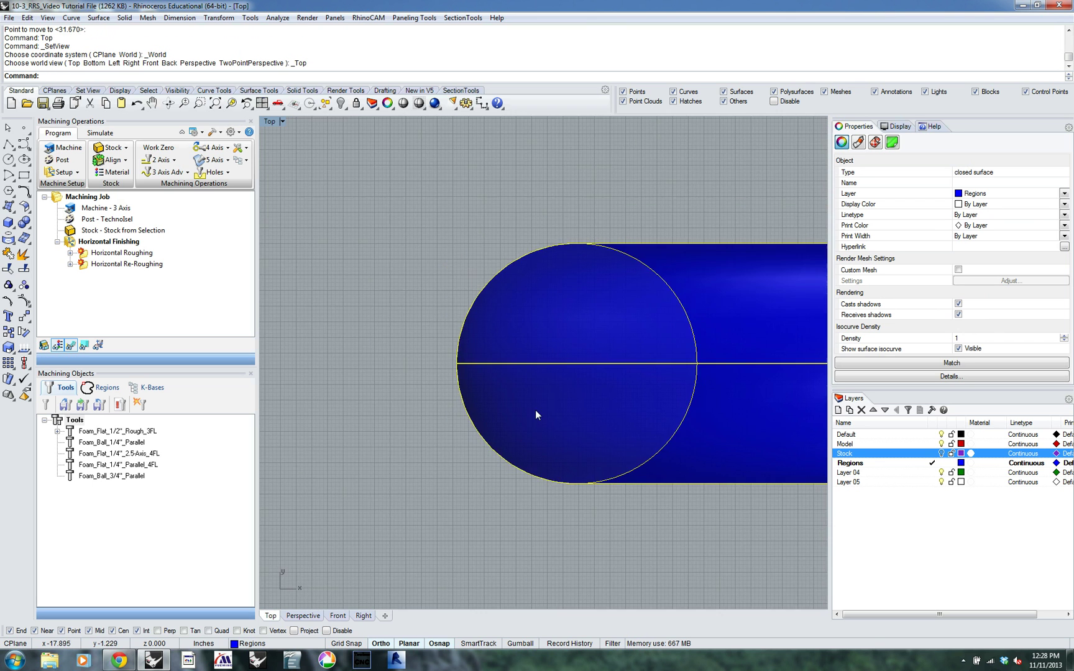
{"action": "scroll", "coordinate": [535, 409], "scroll_direction": "down", "scroll_amount": 2}
{"action": "type", "text": "M"}
{"action": "key", "text": "Return"}
{"action": "left_click", "coordinate": [389, 410]}
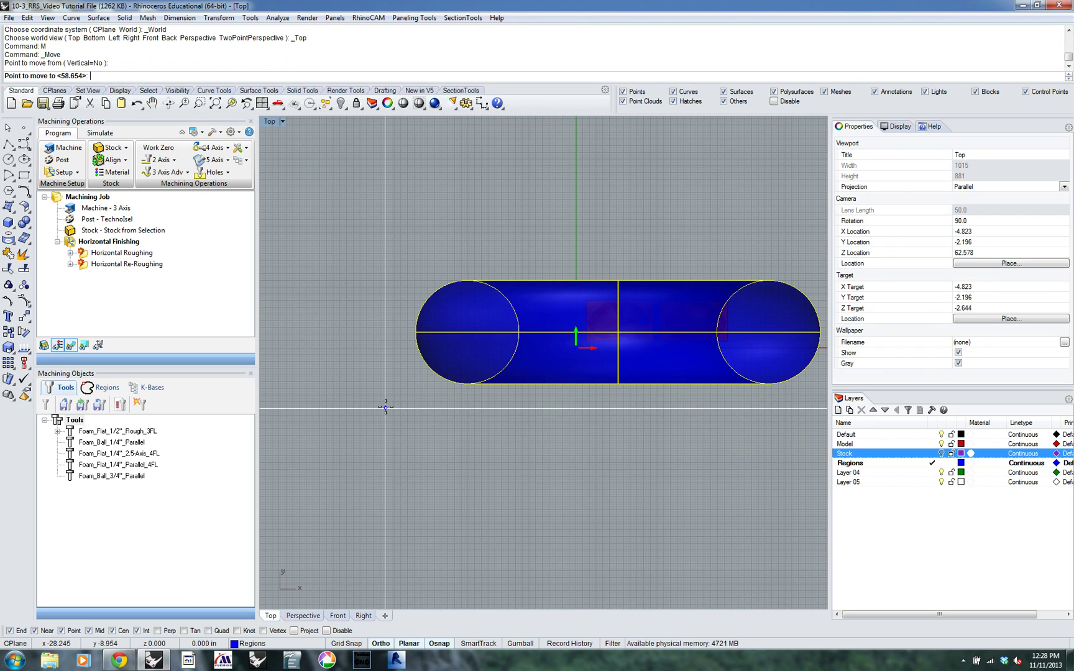
{"action": "left_click", "coordinate": [385, 400]}
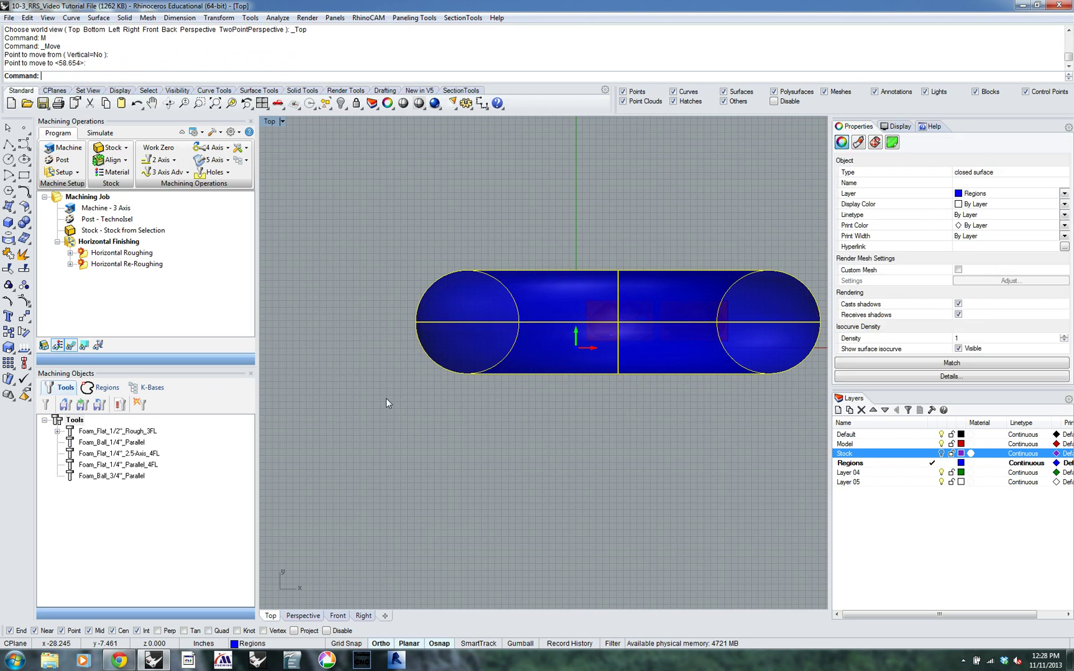
{"action": "right_click_drag", "start_coordinate": [386, 399], "coordinate": [677, 312], "text": "ctrl+shift"}
{"action": "right_click_drag", "start_coordinate": [740, 394], "coordinate": [667, 349], "text": "ctrl+shift"}
{"action": "scroll", "coordinate": [605, 391], "scroll_direction": "up", "scroll_amount": 5}
{"action": "right_click_drag", "start_coordinate": [533, 381], "coordinate": [644, 414], "text": "ctrl+shift"}
{"action": "left_click", "coordinate": [597, 376], "text": "shift"}
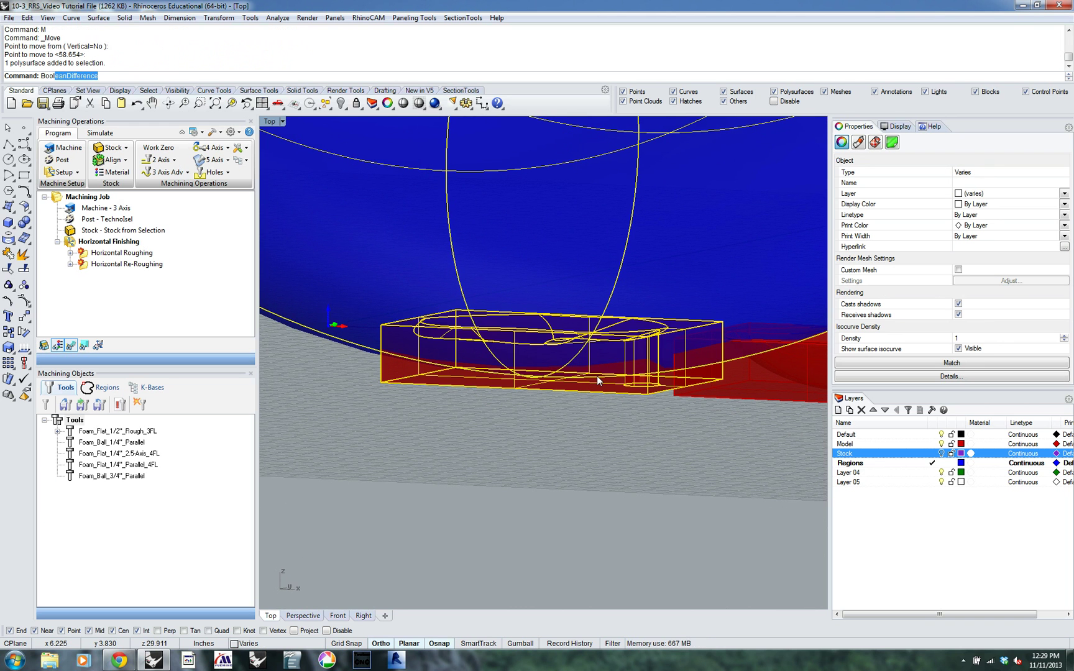
{"action": "type", "text": "eanI"}
{"action": "key", "text": "Return"}
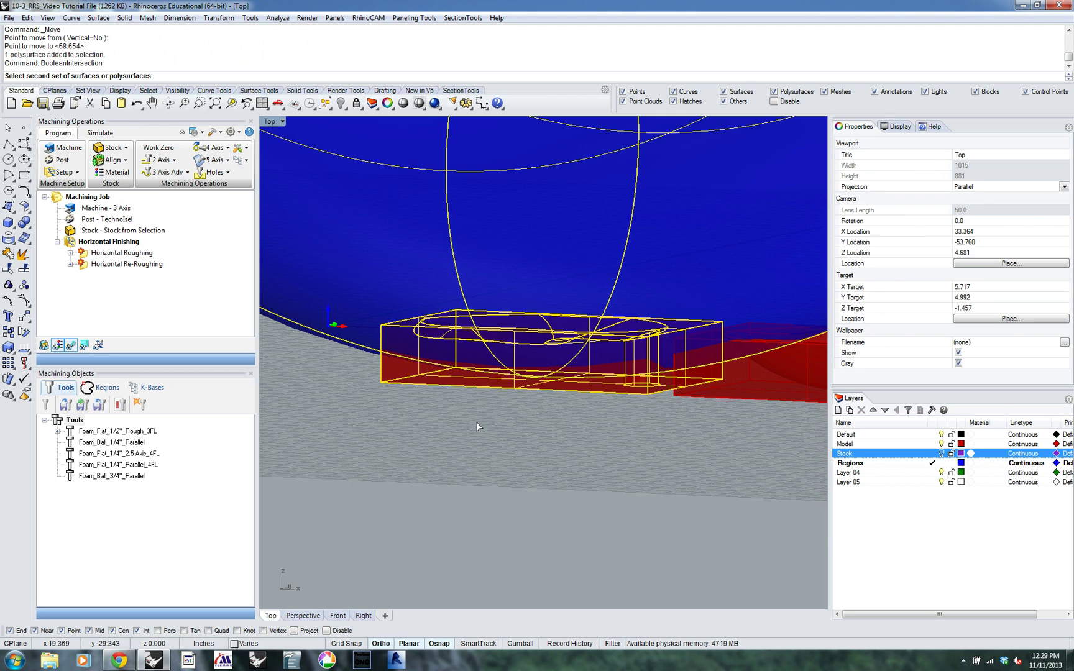
{"action": "key", "text": "Escape"}
{"action": "key", "text": "Escape"}
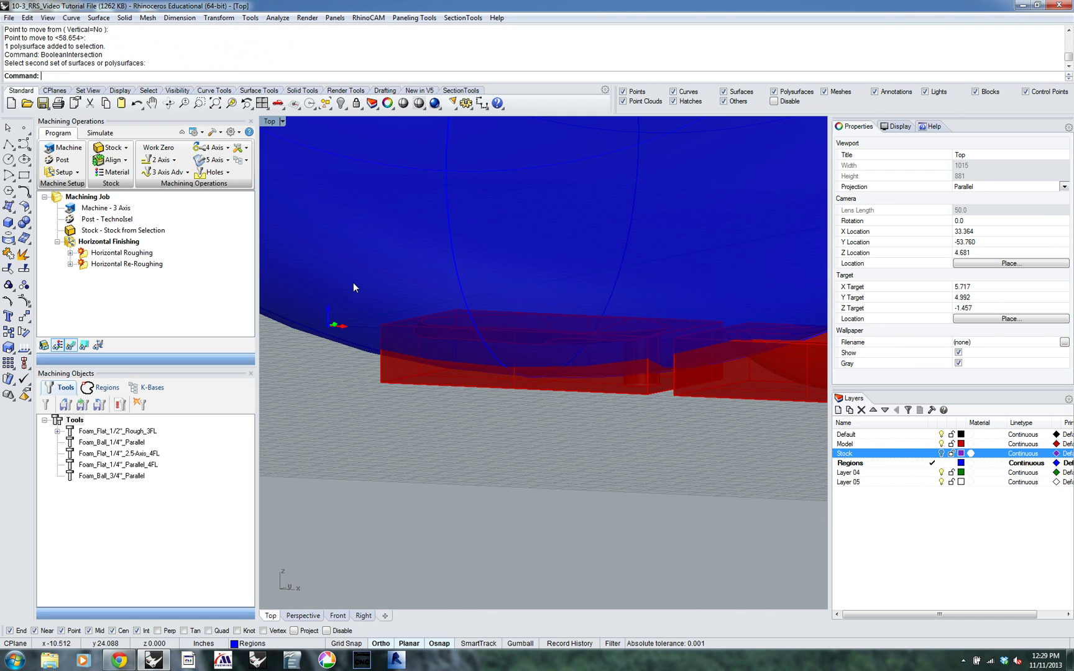
Create a Boolean intersection of the torus with the mold block nearest the origin.
{"action": "left_click", "coordinate": [394, 255]}
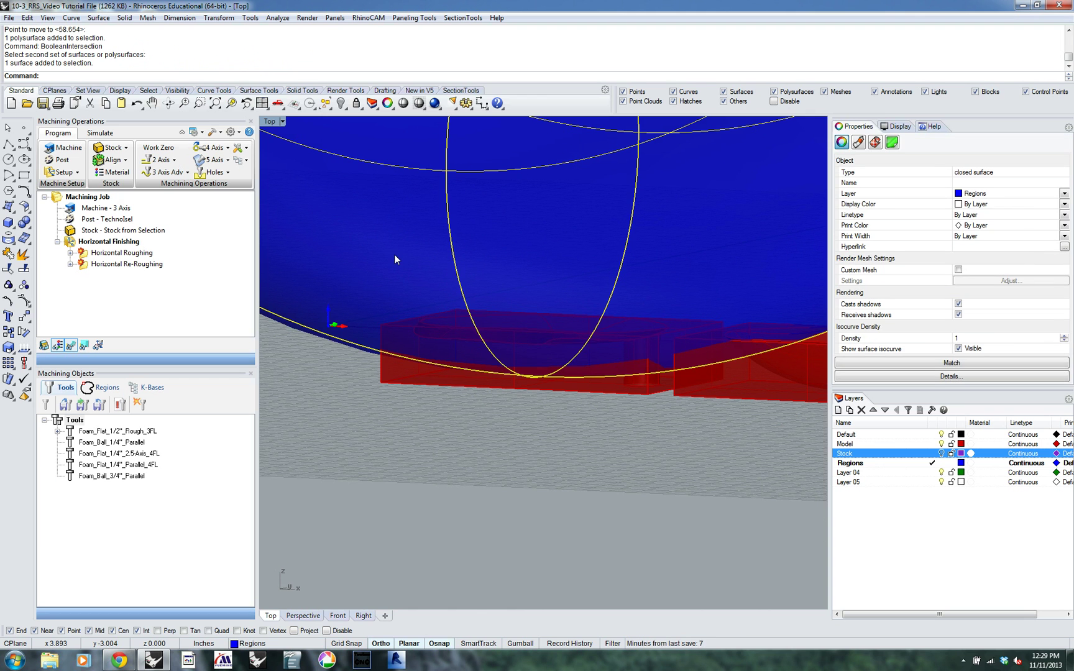
{"action": "key", "text": "Return"}
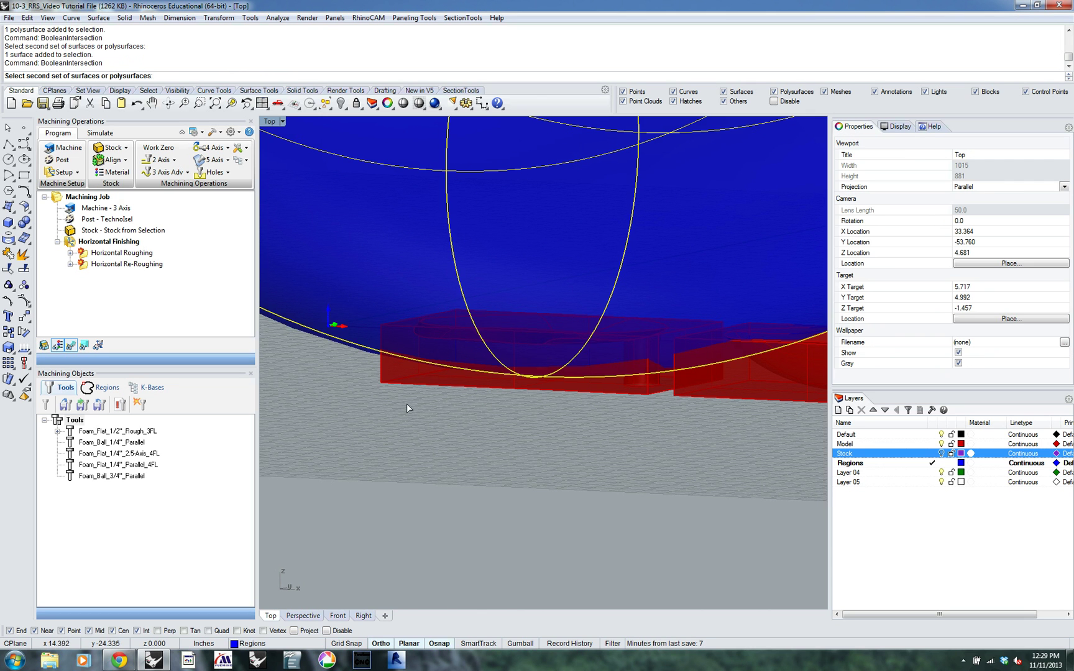
{"action": "left_click", "coordinate": [413, 383]}
{"action": "key", "text": "Return"}
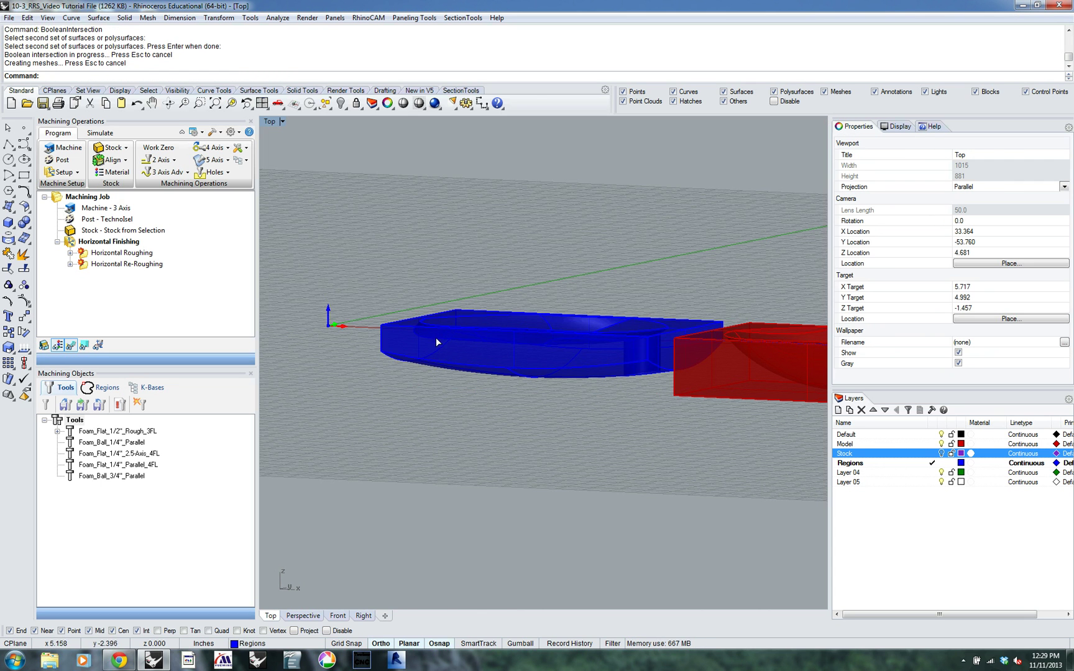
Change the intersected, curved-bottom block to the Model layer.
{"action": "left_click", "coordinate": [436, 338]}
{"action": "right_click_drag", "start_coordinate": [435, 338], "coordinate": [676, 454]}
{"action": "right_click_drag", "start_coordinate": [597, 433], "coordinate": [594, 312]}
{"action": "scroll", "coordinate": [523, 375], "scroll_direction": "up", "scroll_amount": 3}
{"action": "right_click_drag", "start_coordinate": [523, 375], "coordinate": [622, 423]}
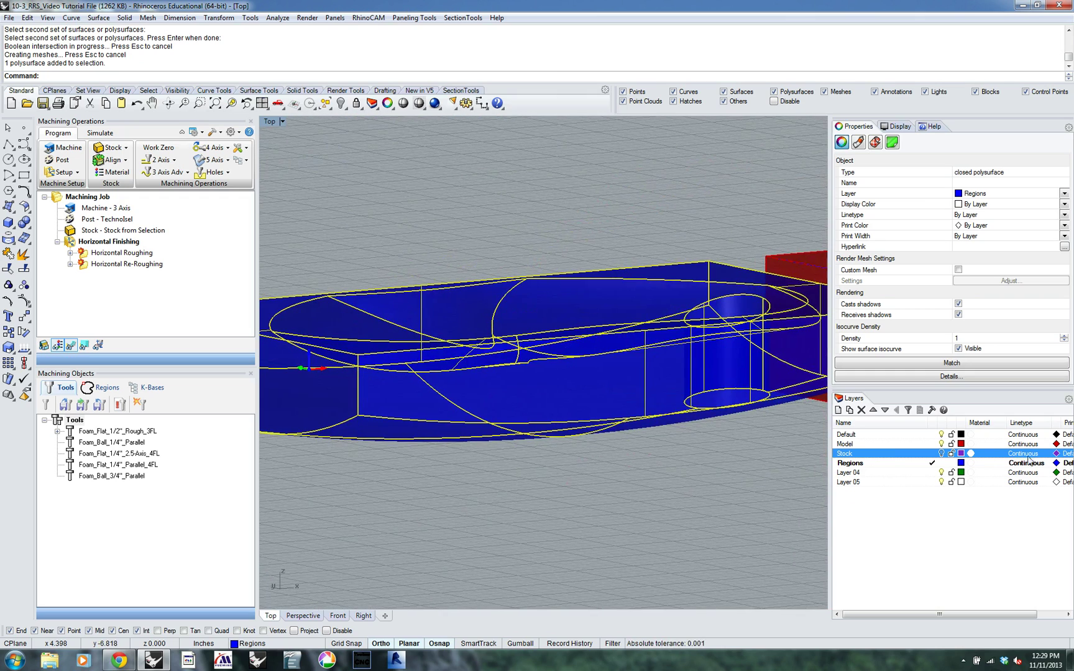
{"action": "right_click", "coordinate": [895, 442]}
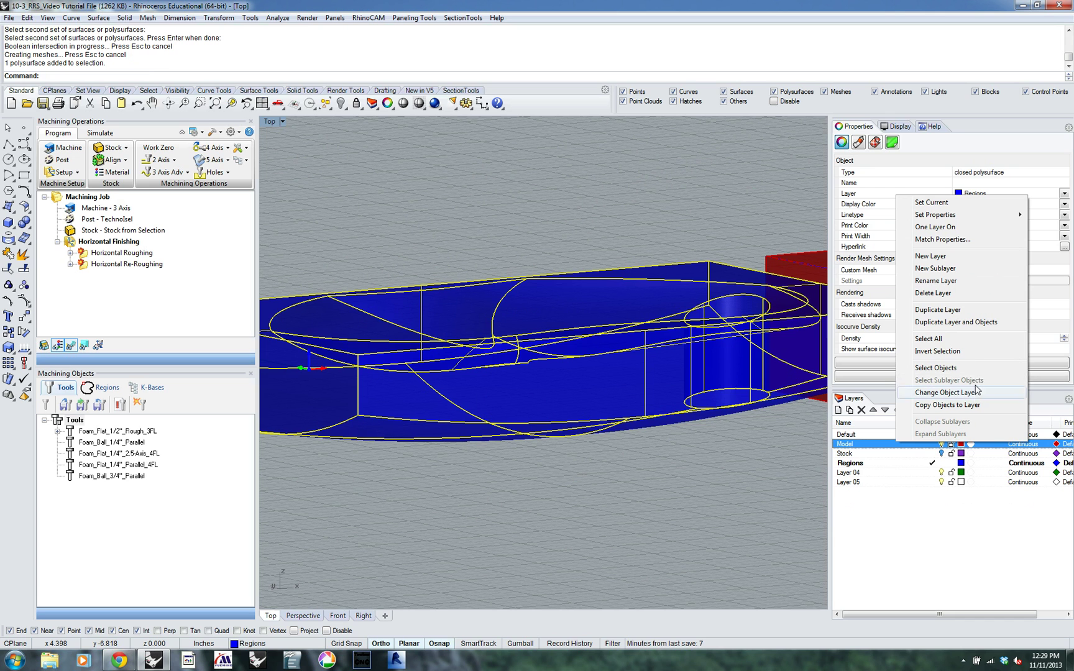
{"action": "left_click", "coordinate": [944, 392]}
Examine the curved-bottom block beside the uncut mold block from above and at an angle.
{"action": "right_click_drag", "start_coordinate": [711, 412], "coordinate": [589, 358]}
{"action": "left_click", "coordinate": [412, 373]}
{"action": "right_click_drag", "start_coordinate": [414, 367], "coordinate": [551, 364]}
{"action": "scroll", "coordinate": [594, 312], "scroll_direction": "down", "scroll_amount": 8}
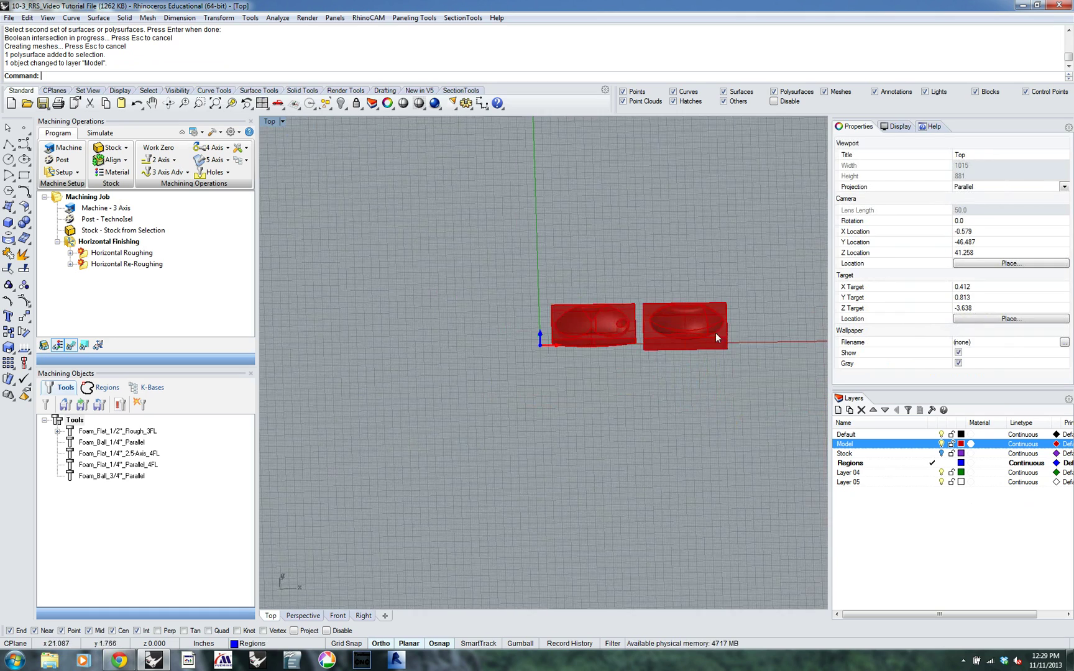
{"action": "scroll", "coordinate": [607, 374], "scroll_direction": "up", "scroll_amount": 4}
{"action": "right_click_drag", "start_coordinate": [537, 292], "coordinate": [612, 341]}
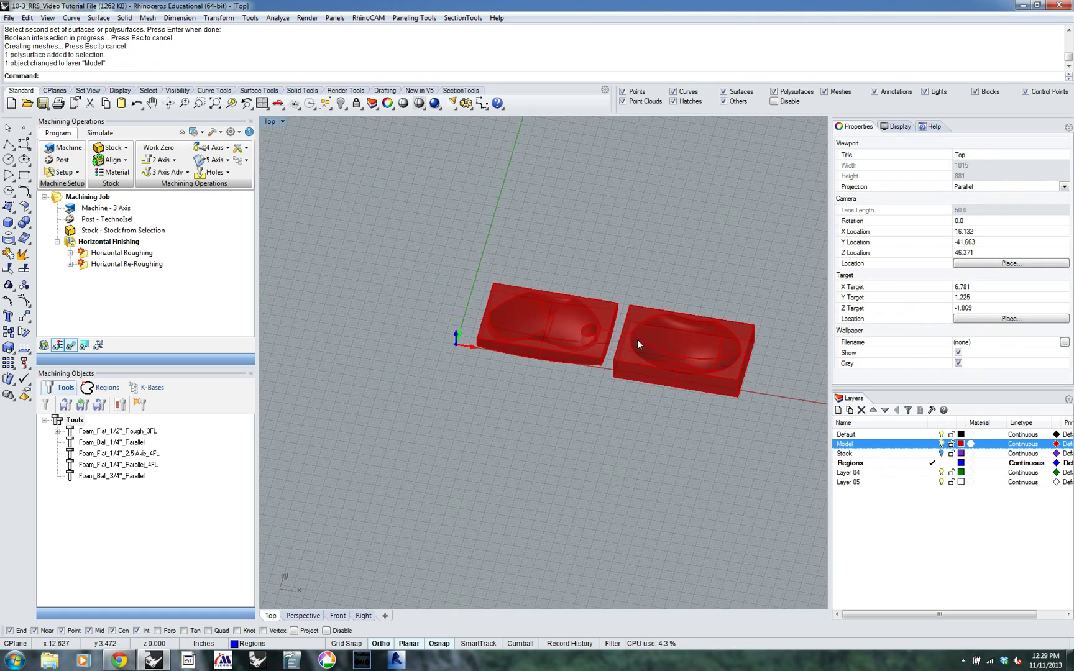
{"action": "right_click_drag", "start_coordinate": [702, 339], "coordinate": [522, 312]}
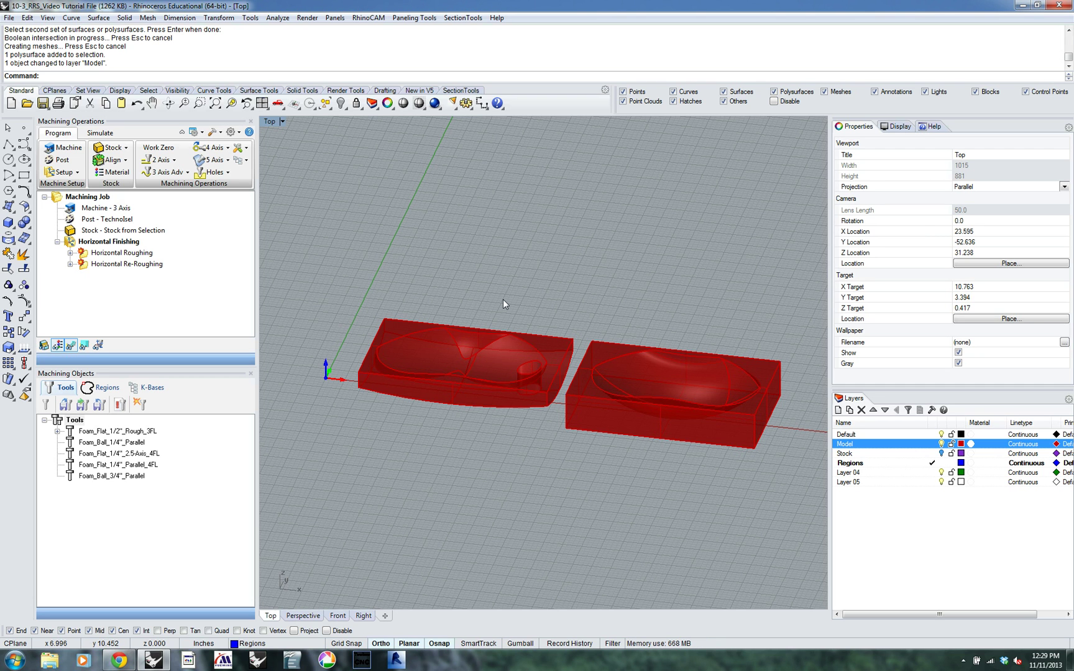
{"action": "right_click_drag", "start_coordinate": [645, 279], "coordinate": [606, 237]}
{"action": "right_click_drag", "start_coordinate": [420, 236], "coordinate": [506, 240], "text": "ctrl+shift"}
{"action": "scroll", "coordinate": [534, 245], "scroll_direction": "up", "scroll_amount": 3}
{"action": "scroll", "coordinate": [533, 249], "scroll_direction": "down", "scroll_amount": 3}
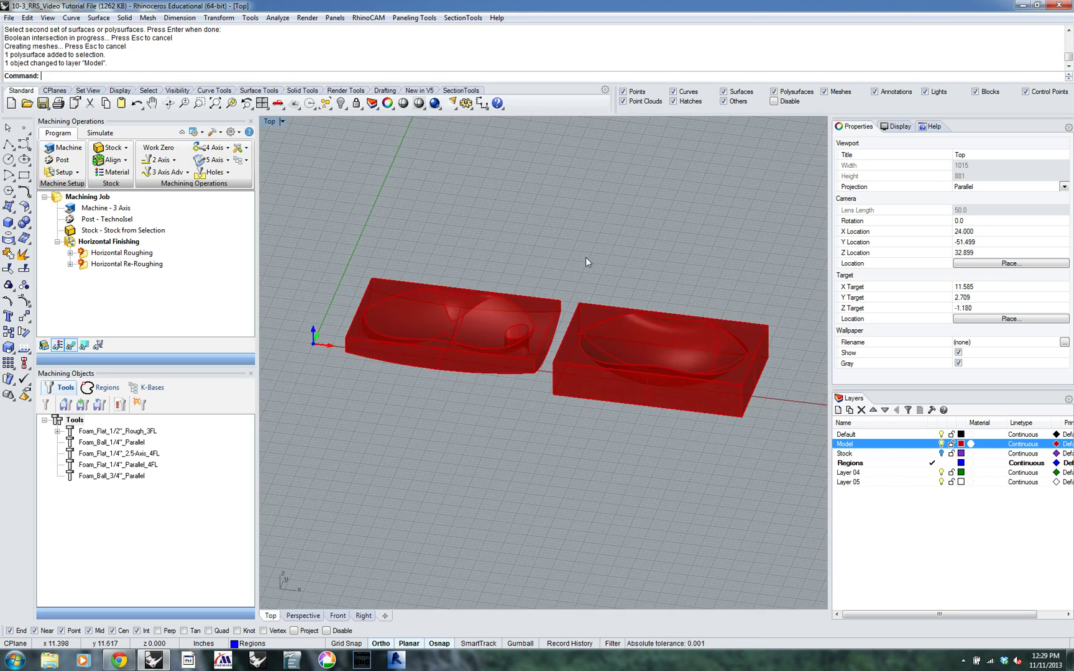
{"action": "scroll", "coordinate": [596, 247], "scroll_direction": "down", "scroll_amount": 2}
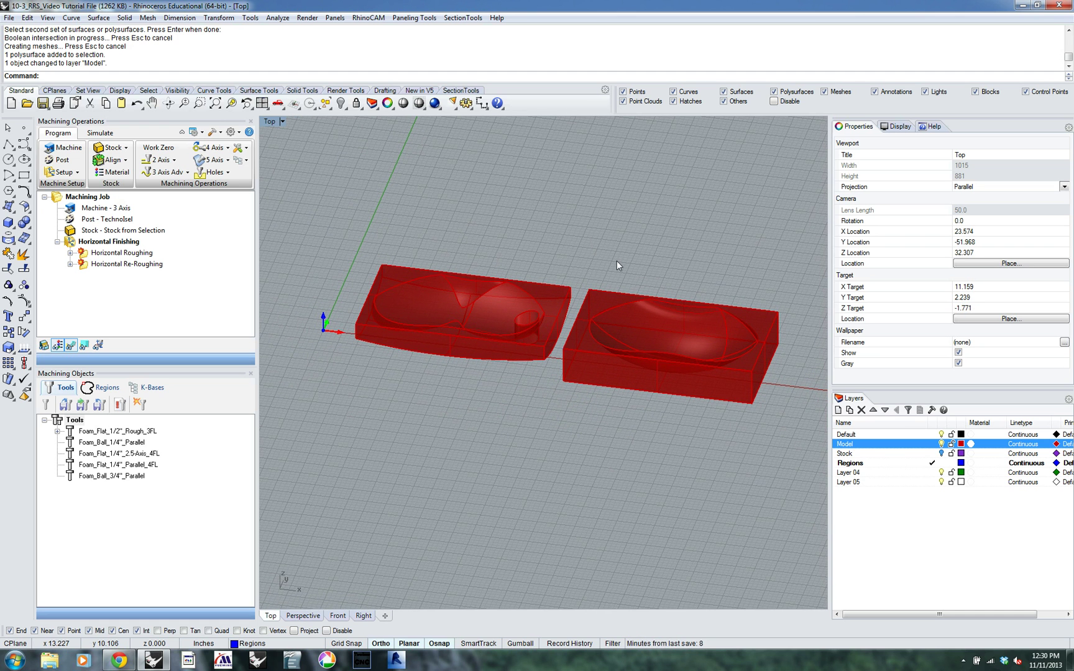
Show the Stock layer and draw a line about 7.4 inches along negative Y from the stock's top corner at the origin.
{"action": "left_click", "coordinate": [942, 454]}
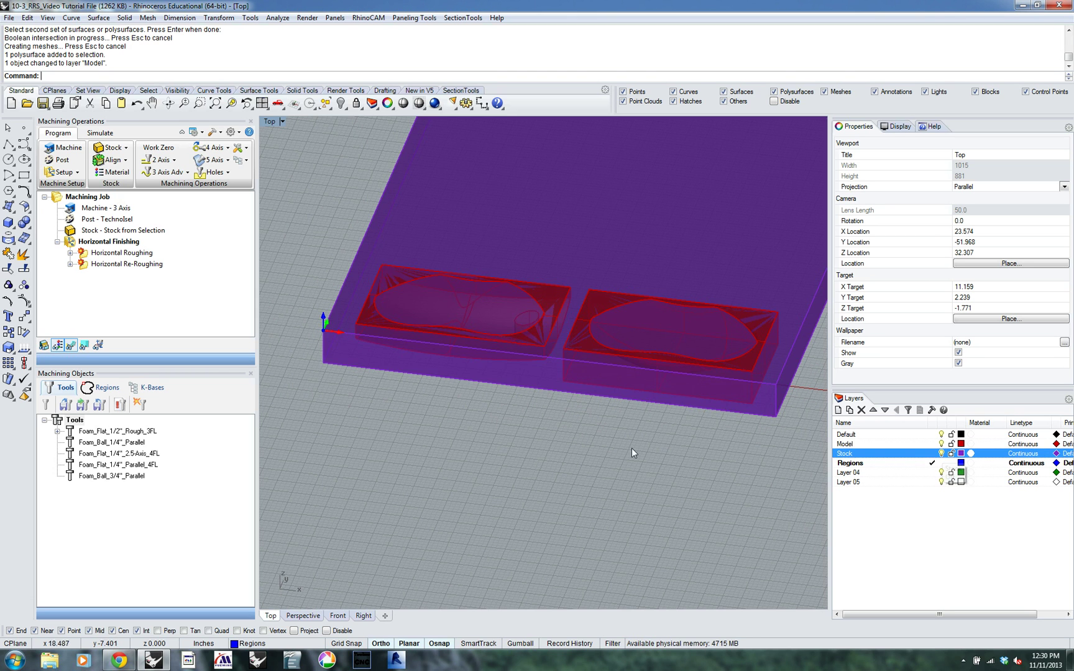
{"action": "scroll", "coordinate": [289, 350], "scroll_direction": "up", "scroll_amount": 4}
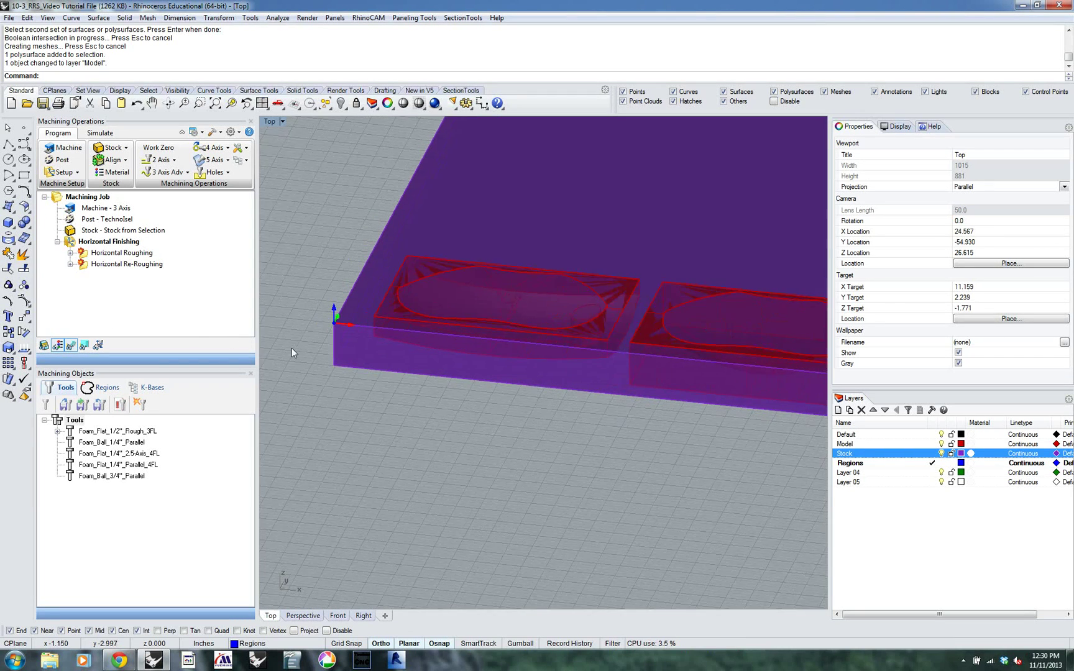
{"action": "type", "text": "L"}
{"action": "key", "text": "Return"}
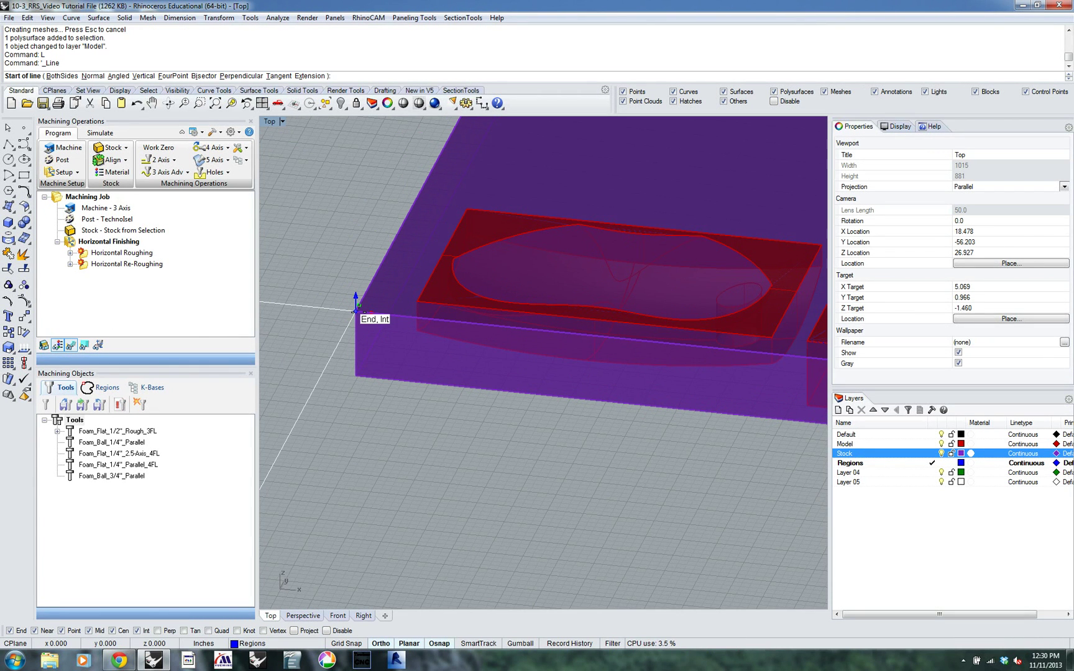
{"action": "left_click", "coordinate": [356, 310]}
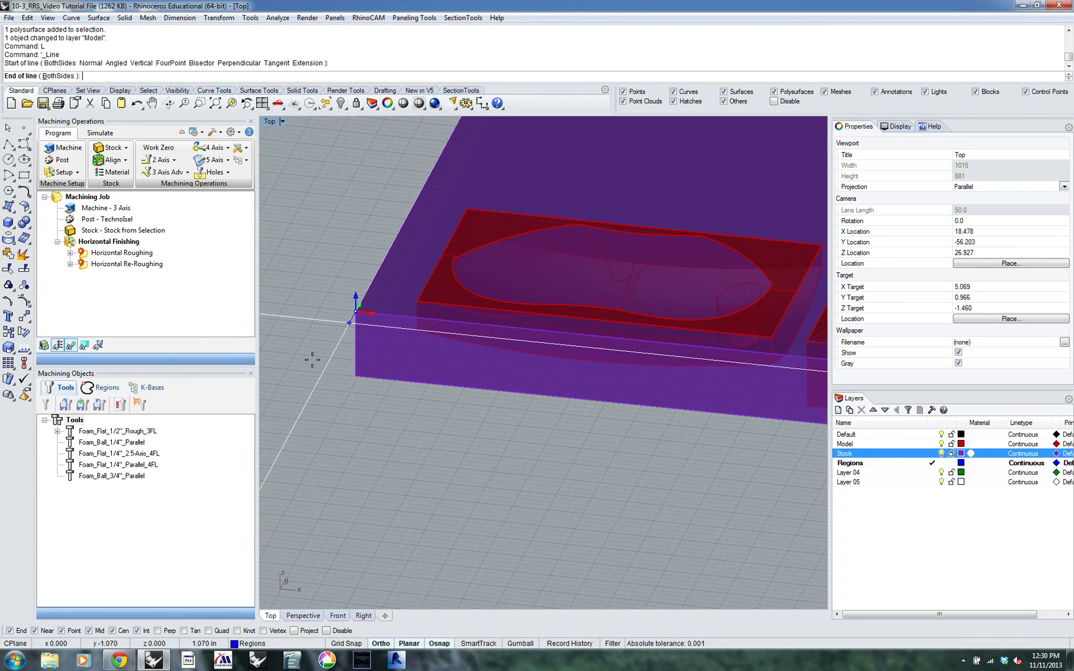
{"action": "left_click", "coordinate": [296, 423]}
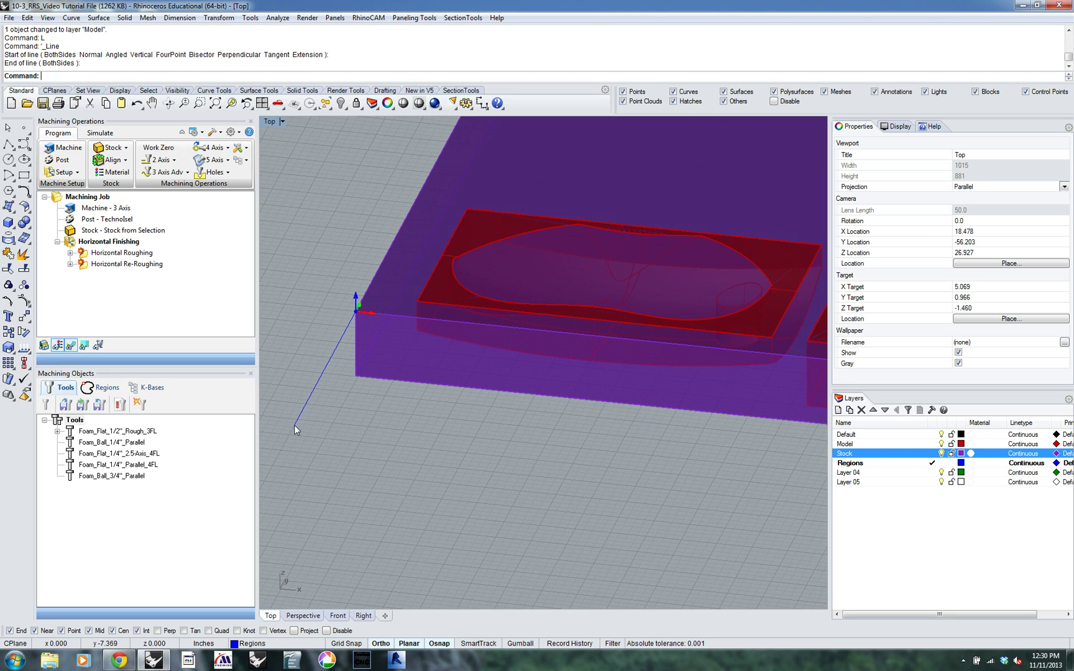
Copy the line from the stock's top corner to the midpoint of the vertical edge below it.
{"action": "left_click", "coordinate": [312, 398]}
{"action": "type", "text": "c"}
{"action": "key", "text": "Return"}
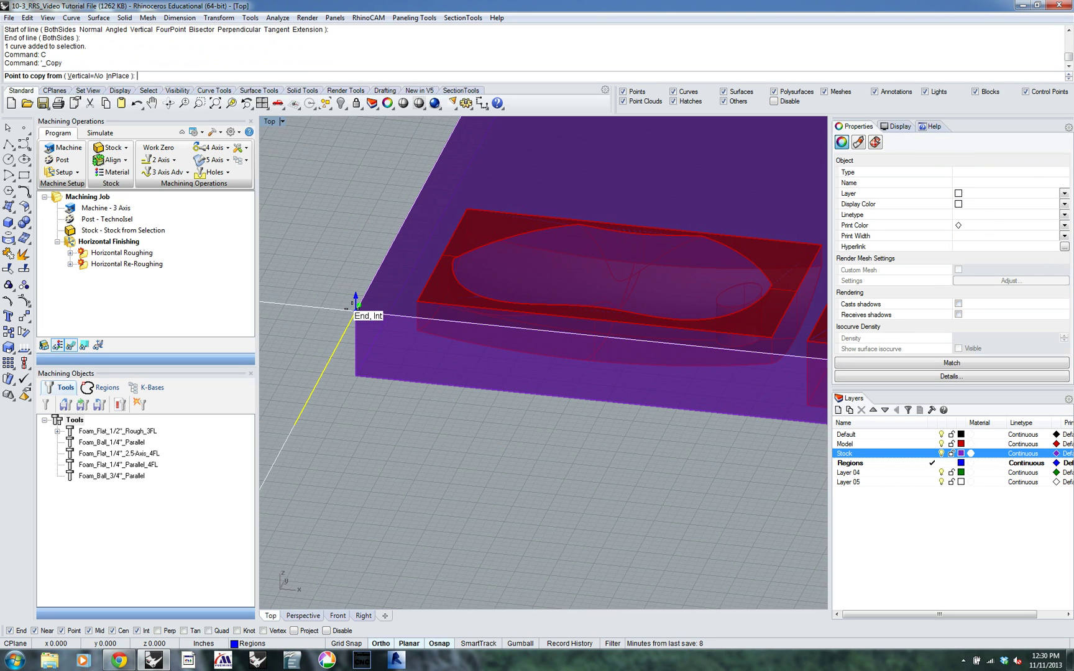
{"action": "left_click", "coordinate": [356, 308]}
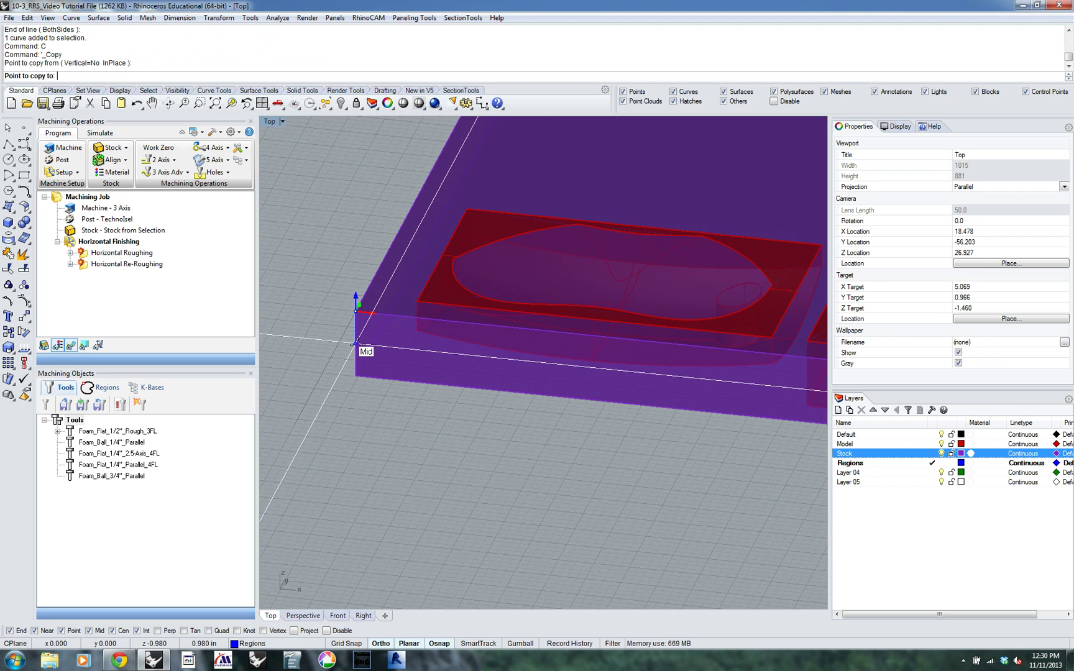
{"action": "left_click", "coordinate": [355, 343]}
{"action": "key", "text": "Return"}
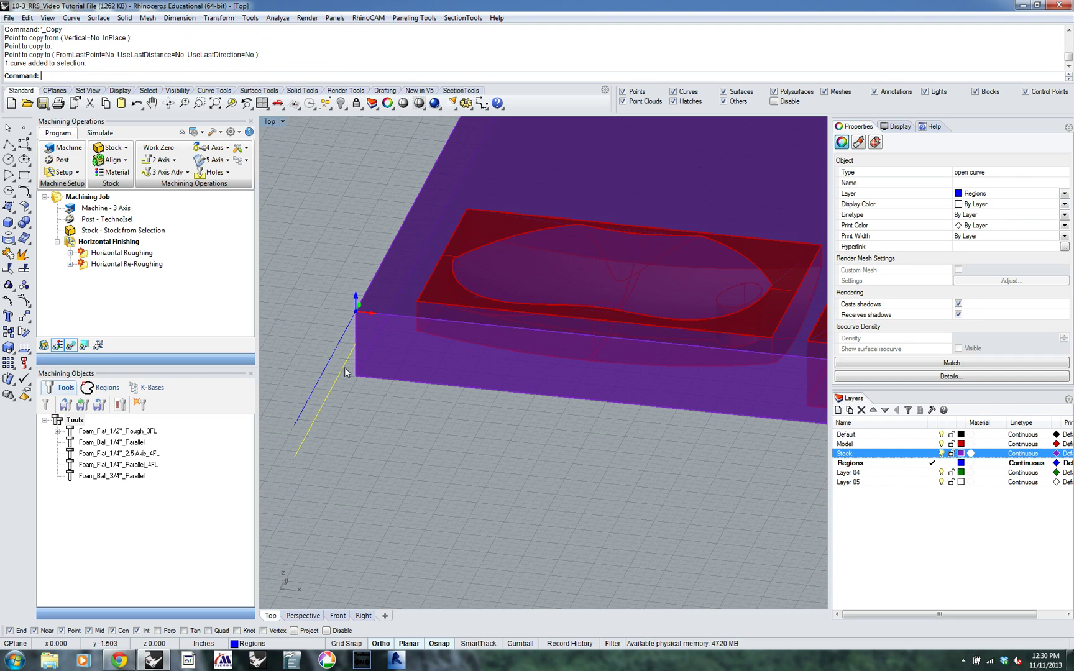
Move the copied line 12 inches along X, from the stock's bottom corner to the midpoint of the bottom front edge.
{"action": "type", "text": "m"}
{"action": "key", "text": "Return"}
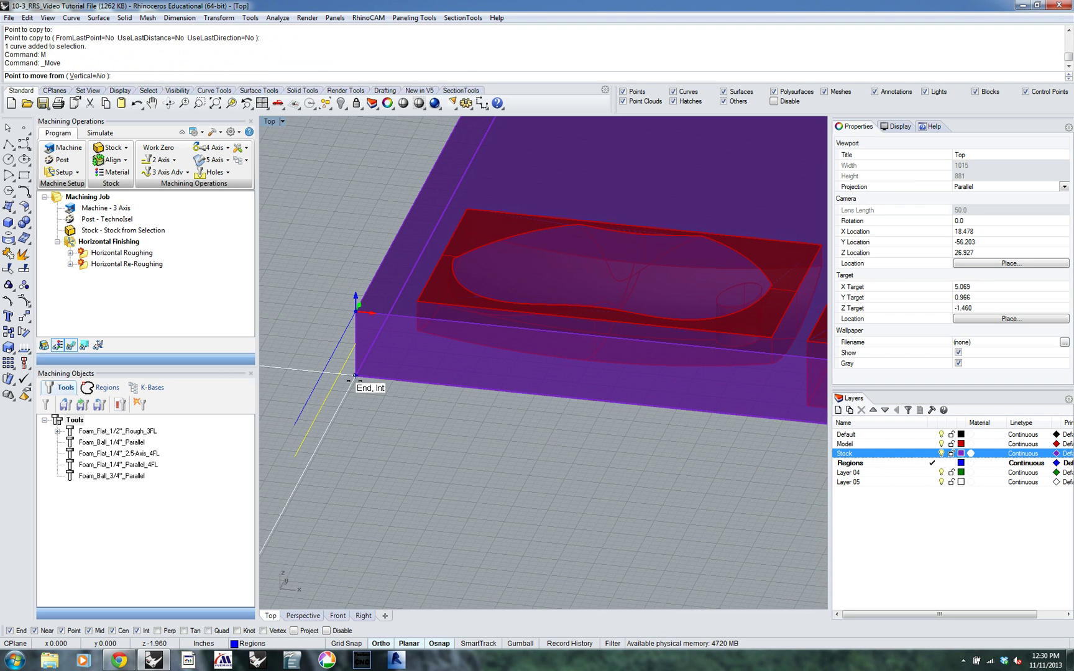
{"action": "left_click", "coordinate": [355, 376]}
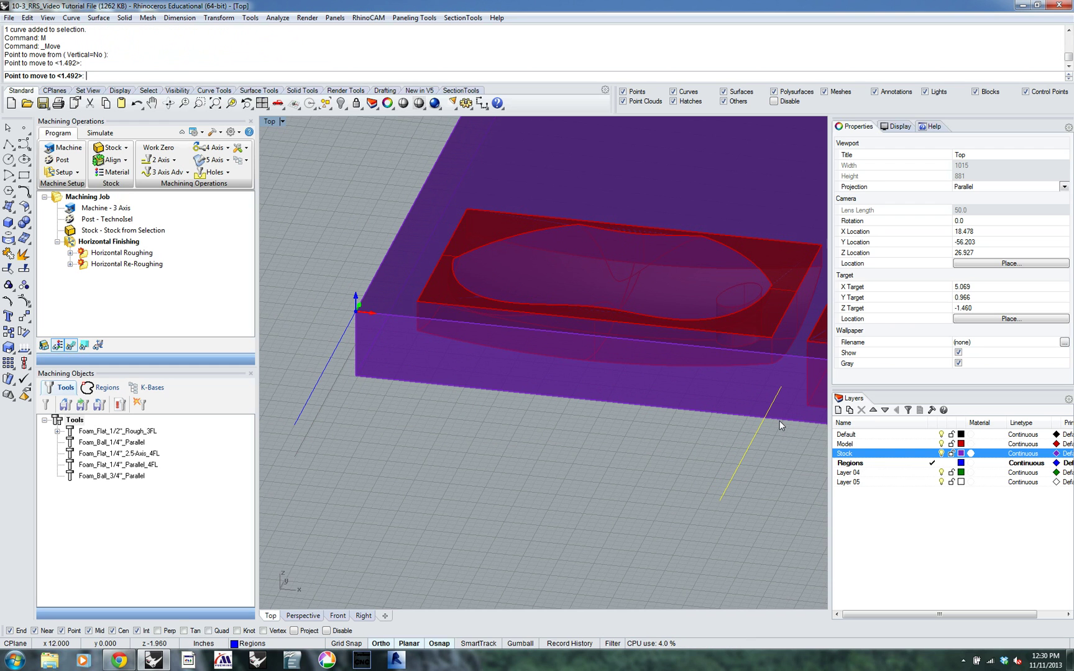
{"action": "left_click", "coordinate": [780, 418]}
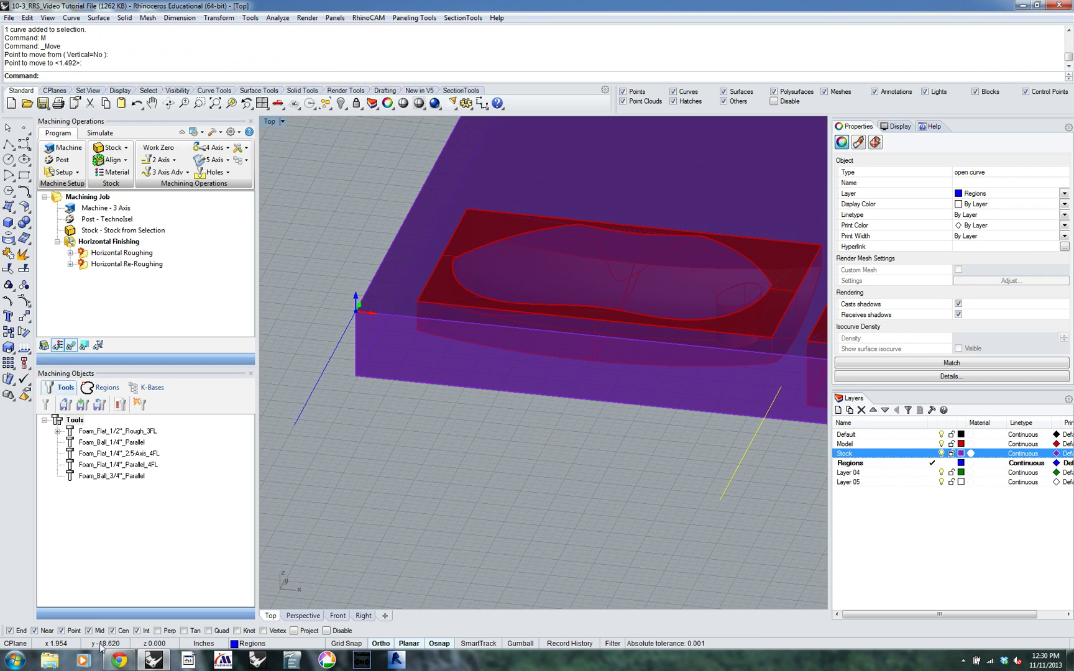
Select the line that starts at the stock's top corner and examine where it meets the stock.
{"action": "right_click_drag", "start_coordinate": [557, 525], "coordinate": [419, 385]}
{"action": "key", "text": "Escape"}
{"action": "left_click", "coordinate": [418, 385]}
{"action": "scroll", "coordinate": [486, 347], "scroll_direction": "up", "scroll_amount": 6}
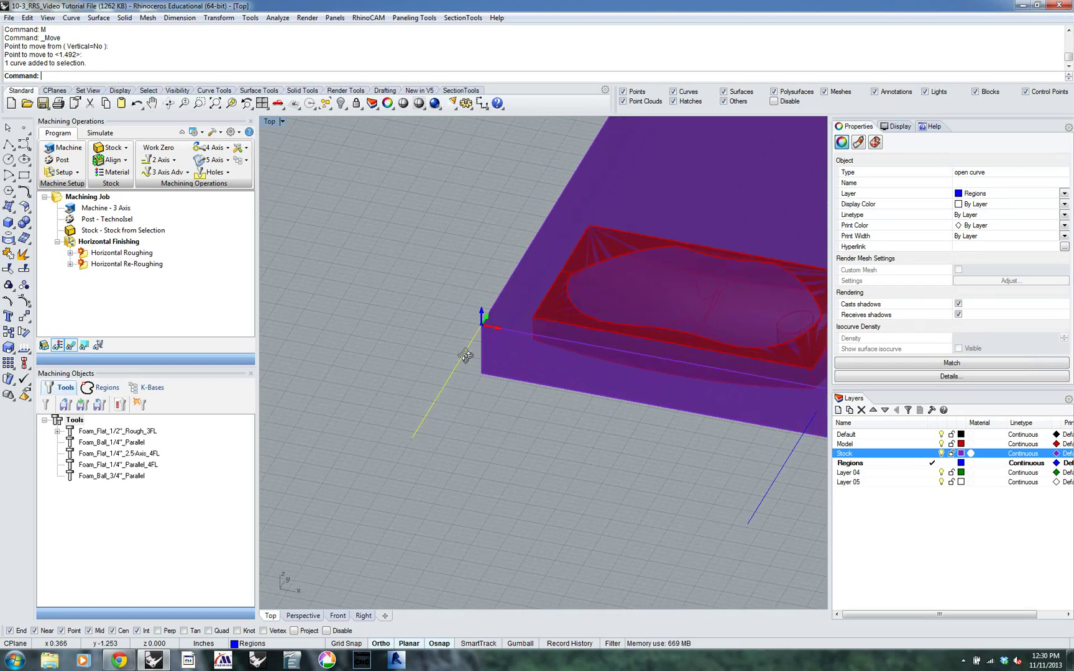
{"action": "scroll", "coordinate": [419, 316], "scroll_direction": "down", "scroll_amount": 5}
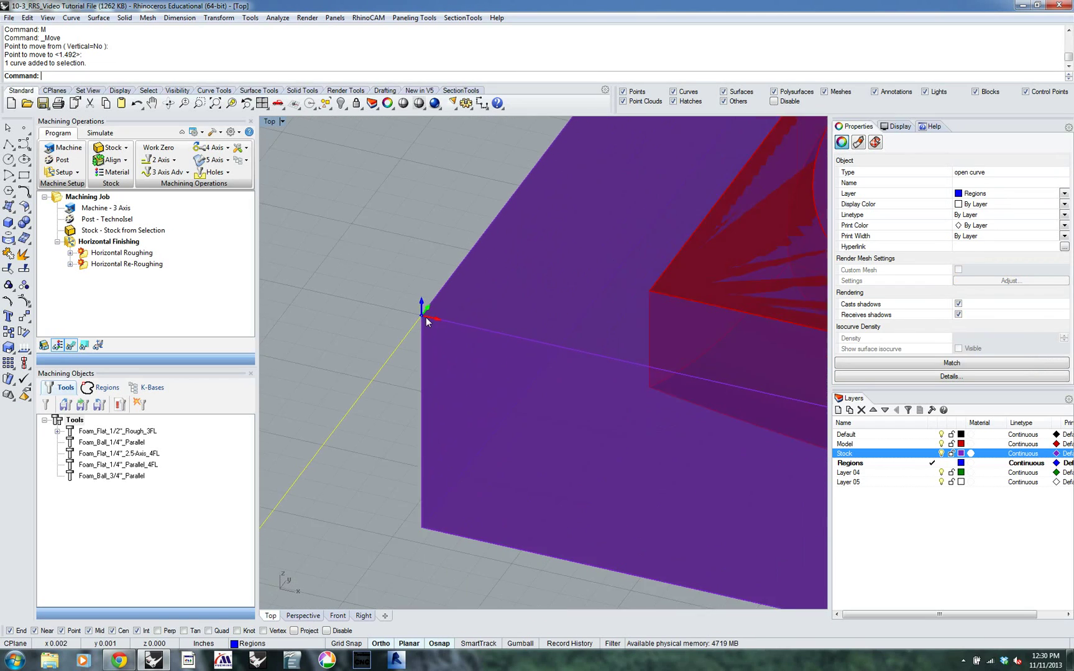
{"action": "right_click_drag", "start_coordinate": [543, 450], "coordinate": [551, 352]}
{"action": "scroll", "coordinate": [550, 352], "scroll_direction": "down", "scroll_amount": 3}
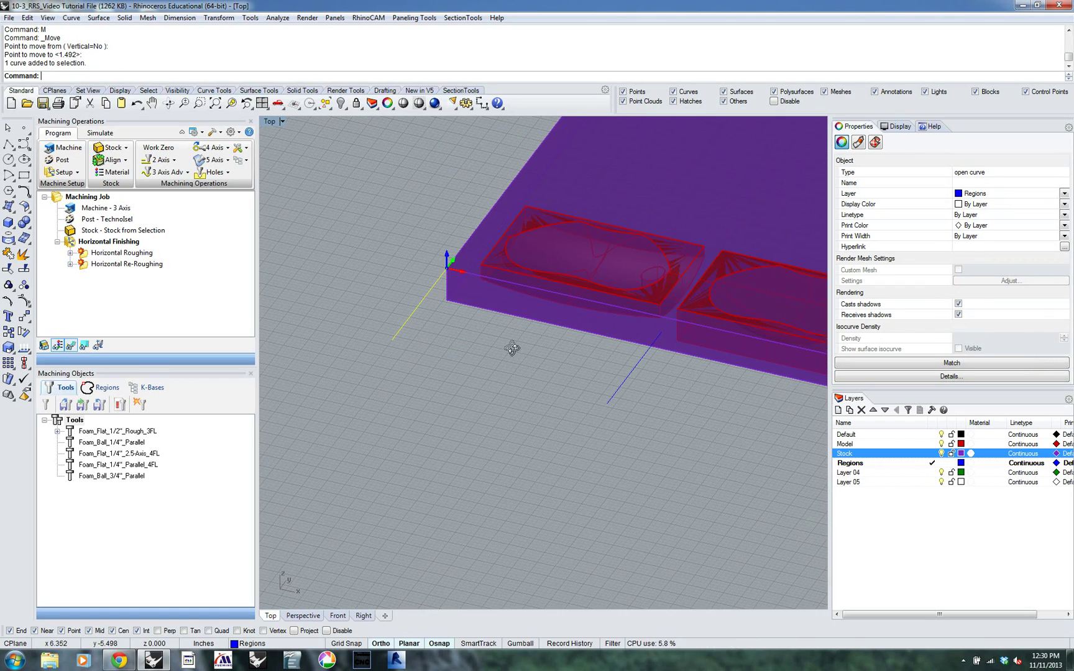
{"action": "scroll", "coordinate": [520, 350], "scroll_direction": "down", "scroll_amount": 1}
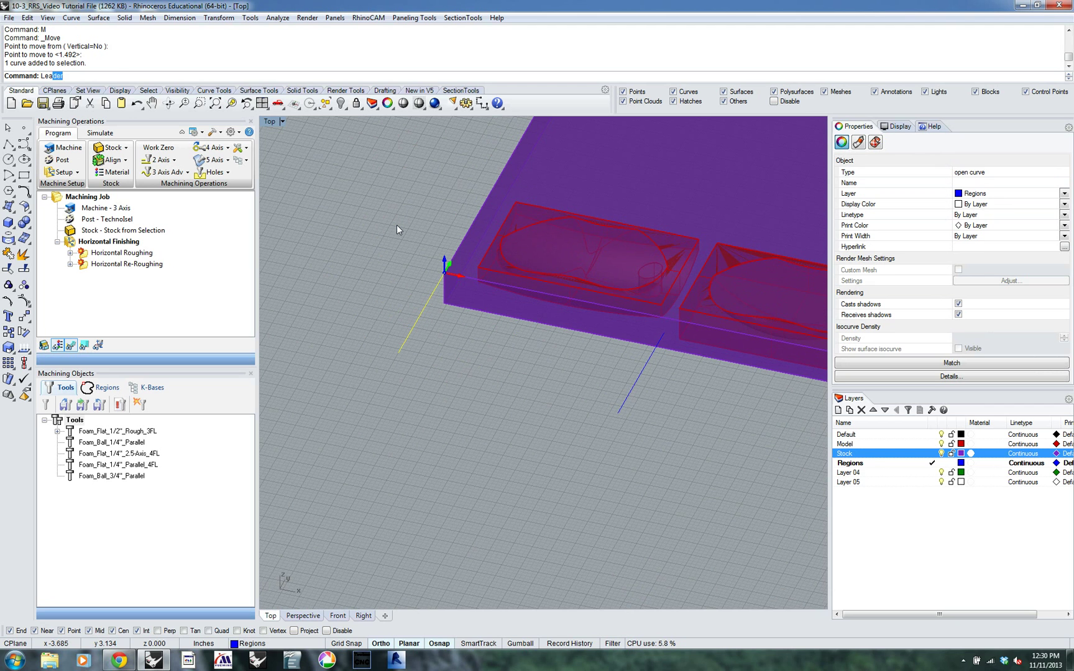
Rotate a copy of the line at the stock's top corner 180 degrees in 3D about the line at the bottom front edge's midpoint.
{"action": "key", "text": "Escape"}
{"action": "right_click_drag", "start_coordinate": [530, 411], "coordinate": [458, 358]}
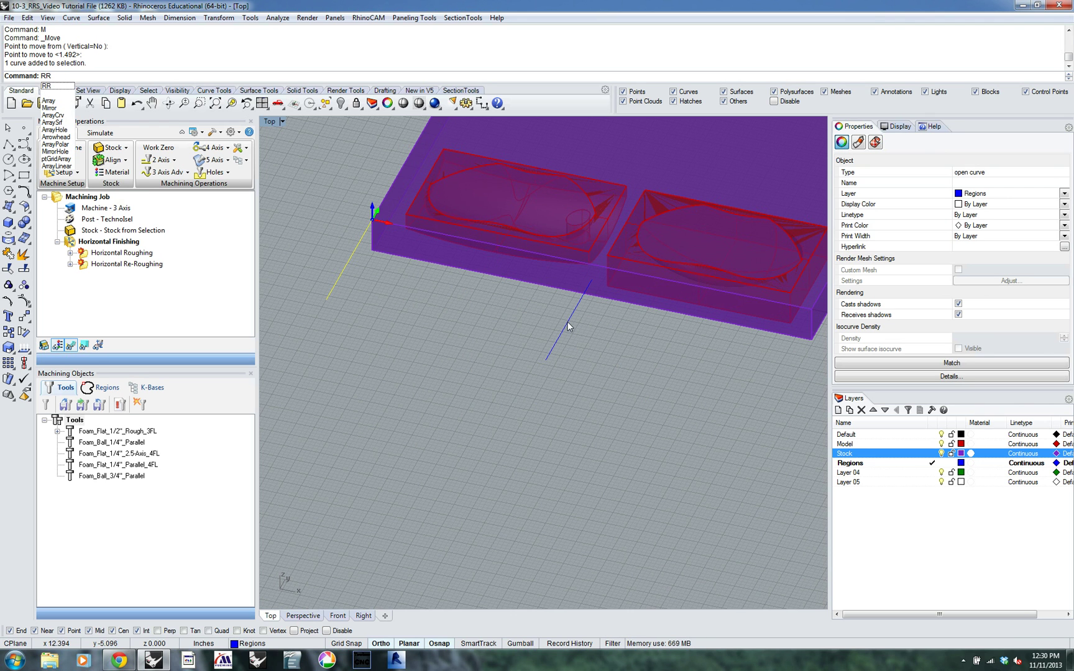
{"action": "key", "text": "BackSpace"}
{"action": "type", "text": "otate3D"}
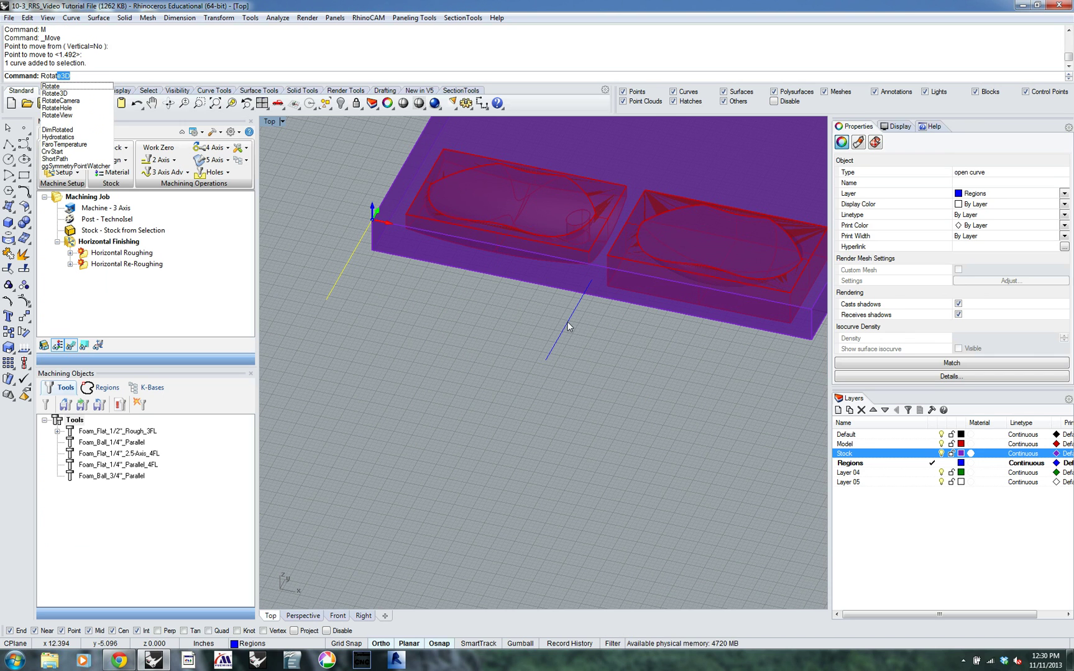
{"action": "key", "text": "Return"}
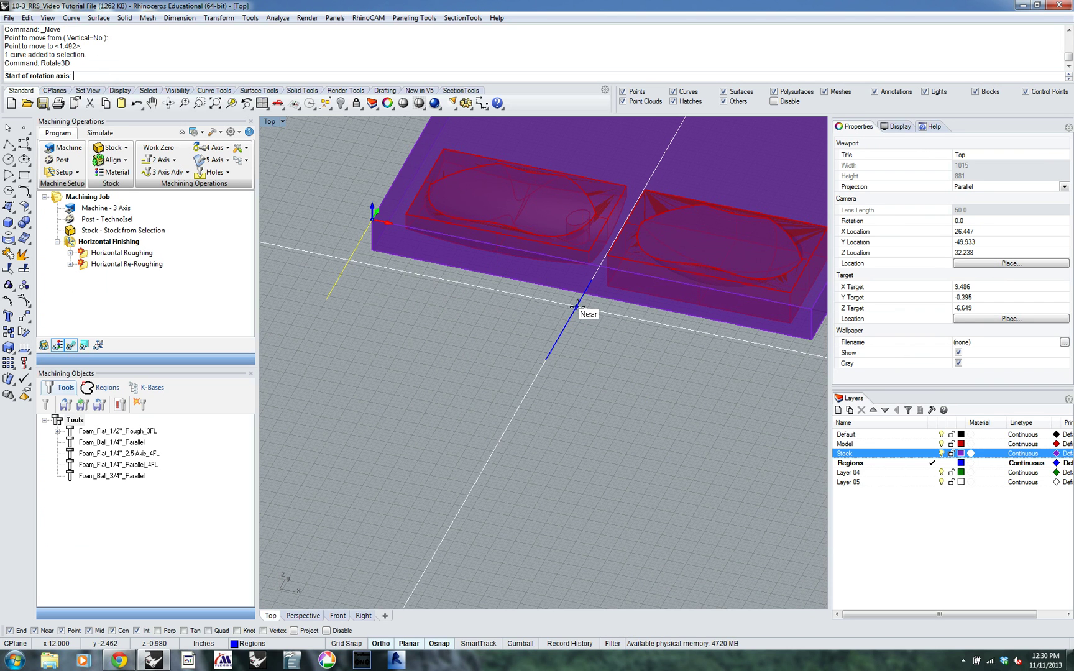
{"action": "left_click", "coordinate": [569, 319]}
{"action": "left_click", "coordinate": [546, 359]}
{"action": "right_click_drag", "start_coordinate": [546, 359], "coordinate": [553, 277], "text": "ctrl+shift"}
{"action": "left_click", "coordinate": [323, 266]}
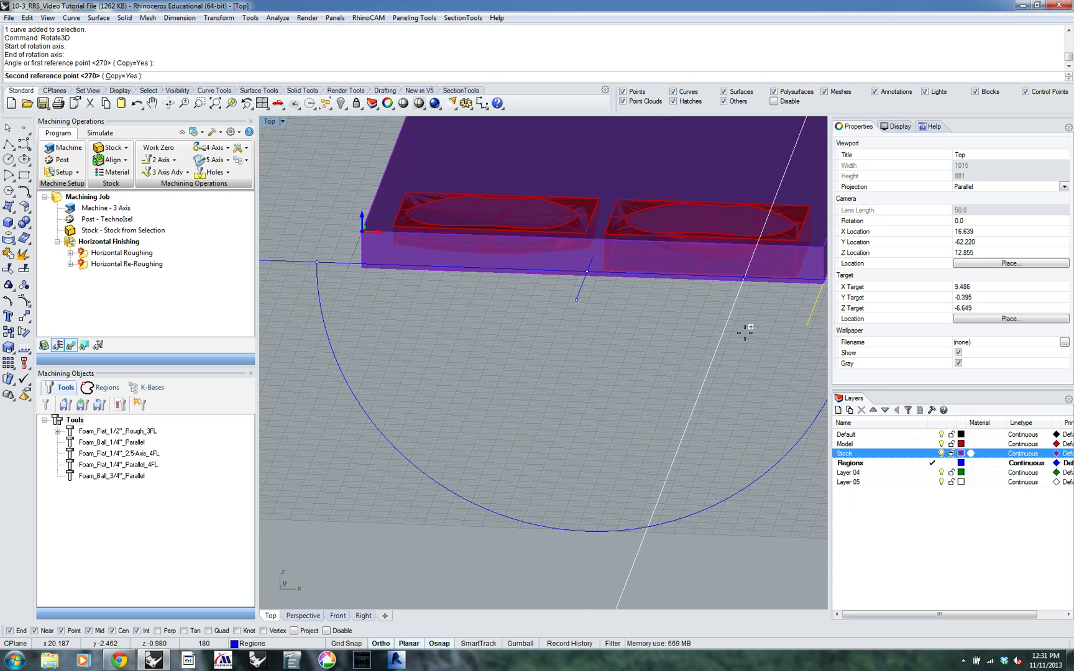
{"action": "type", "text": "c"}
{"action": "key", "text": "Return"}
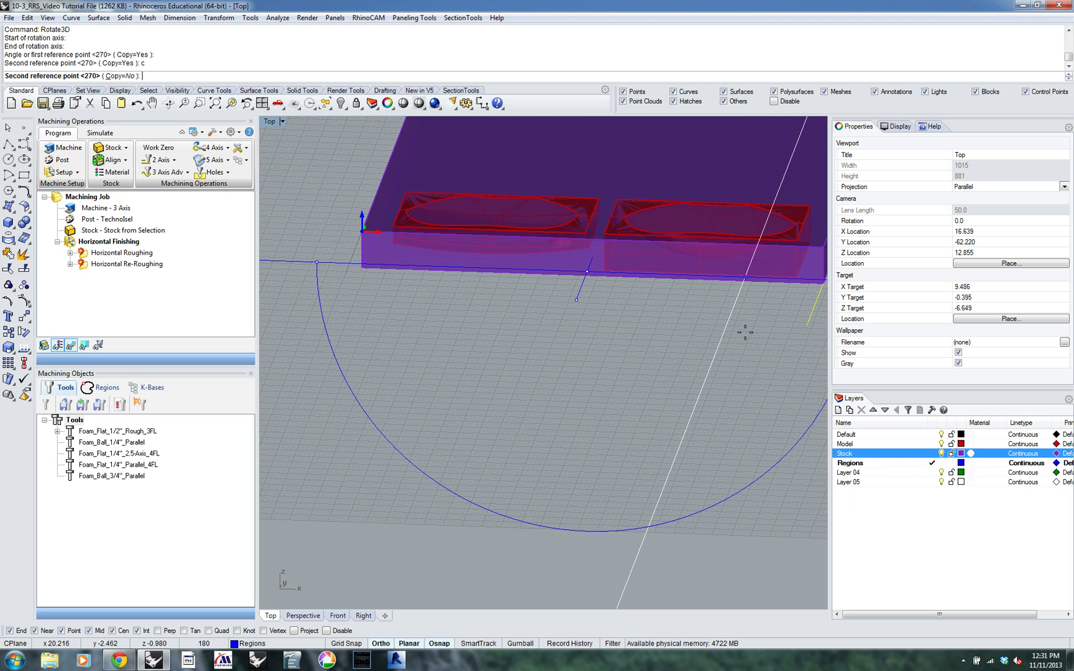
{"action": "type", "text": "c"}
{"action": "key", "text": "Return"}
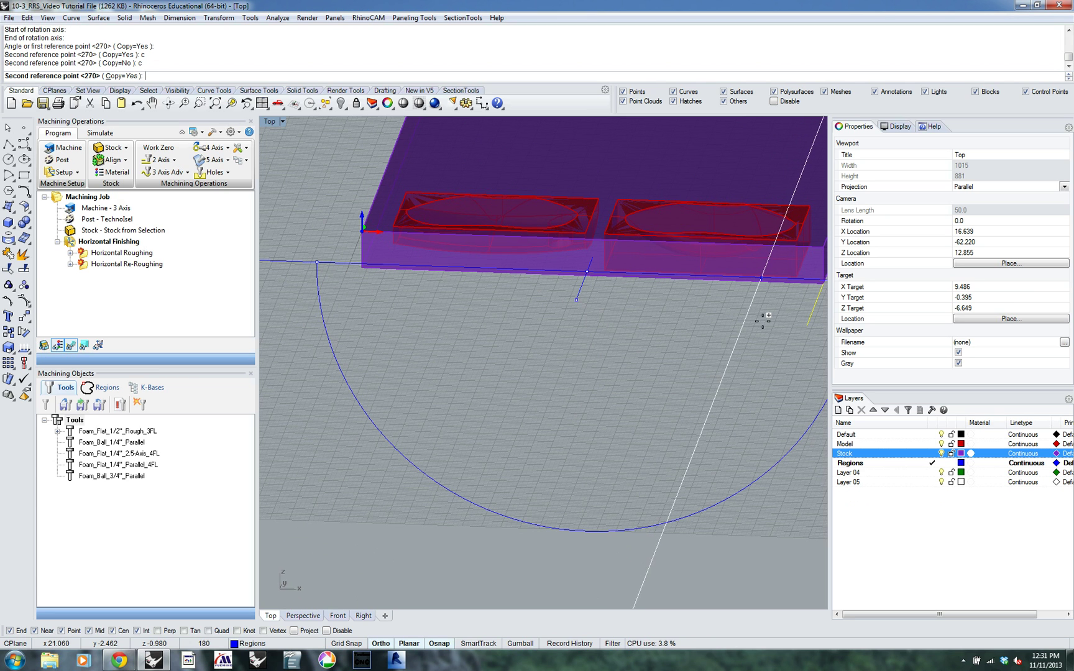
{"action": "key", "text": "Return"}
{"action": "key", "text": "Return"}
{"action": "right_click_drag", "start_coordinate": [769, 319], "coordinate": [310, 289]}
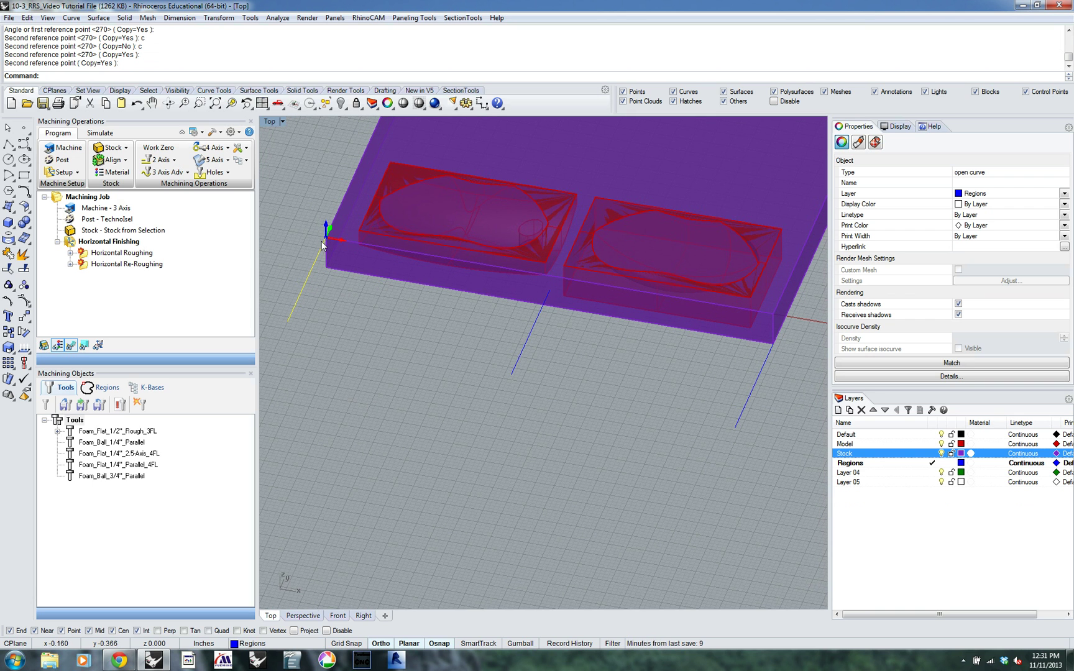
In the Top view, place two point objects between the stock's left edge and the left mold block, near Y 5.9 and 1.8 inches.
{"action": "left_click", "coordinate": [750, 394]}
{"action": "right_click_drag", "start_coordinate": [620, 405], "coordinate": [630, 411]}
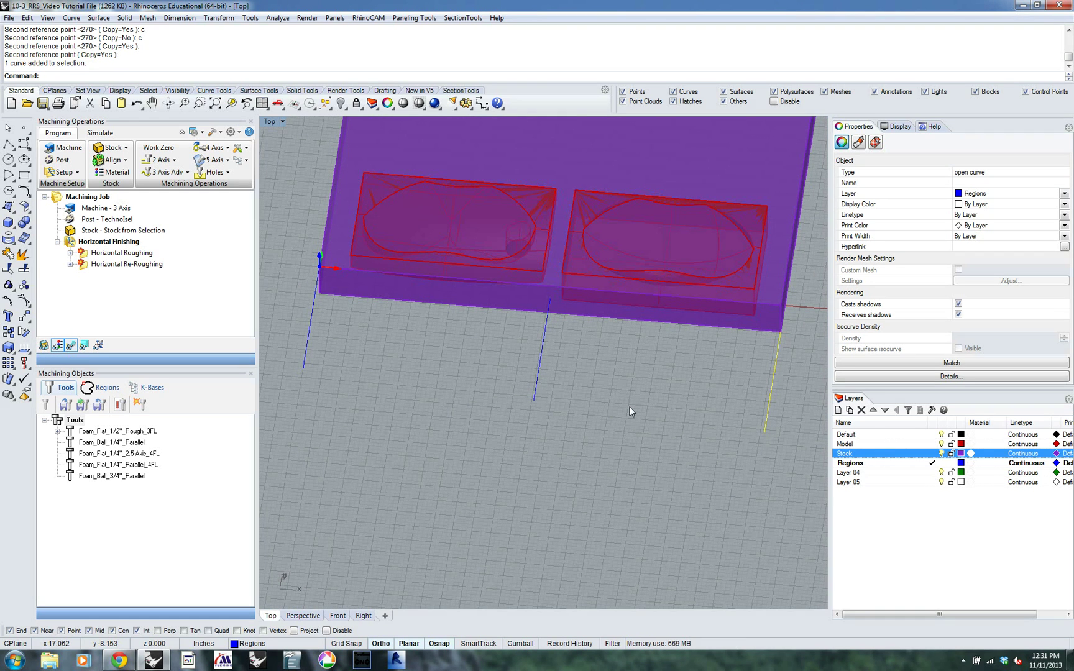
{"action": "type", "text": "Top"}
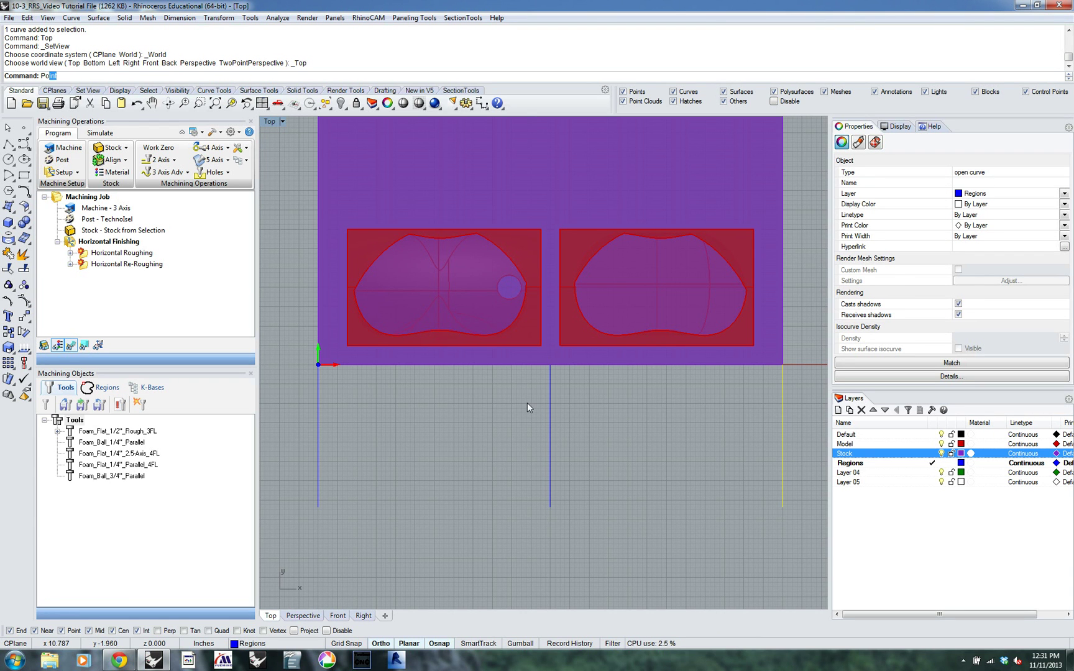
{"action": "type", "text": "oint"}
{"action": "key", "text": "Return"}
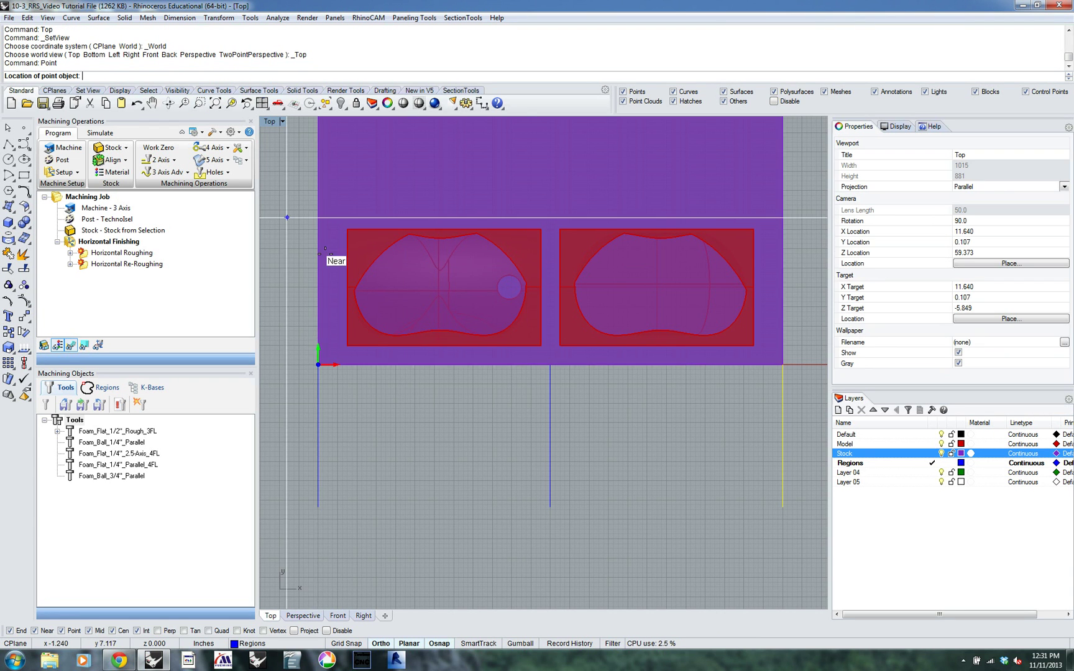
{"action": "left_click", "coordinate": [334, 251]}
{"action": "key", "text": "Return"}
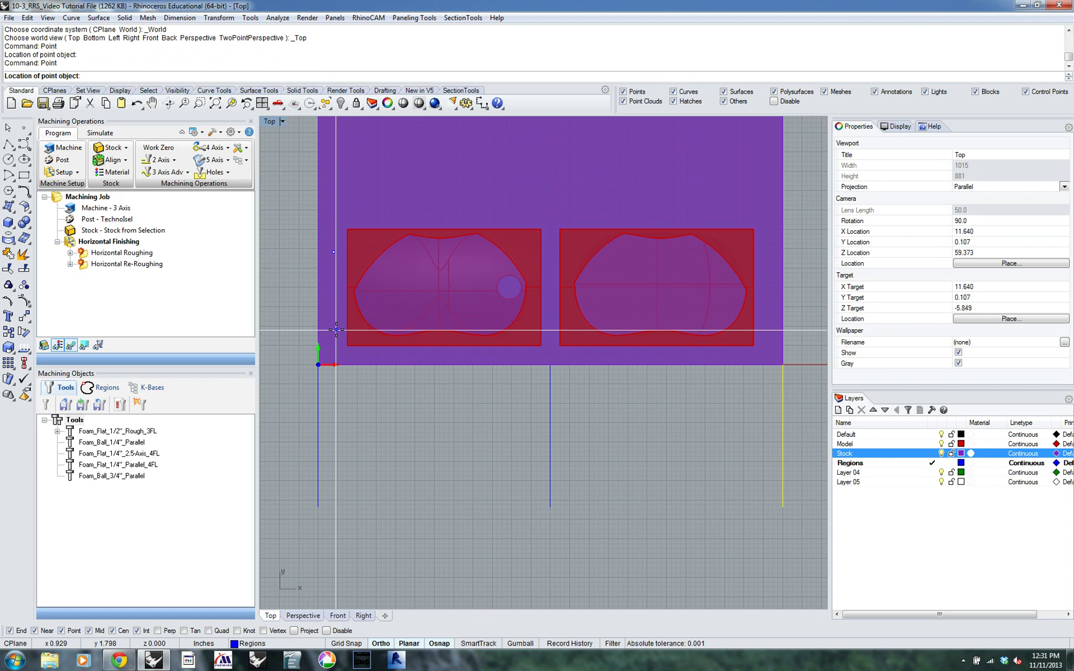
{"action": "left_click", "coordinate": [334, 329]}
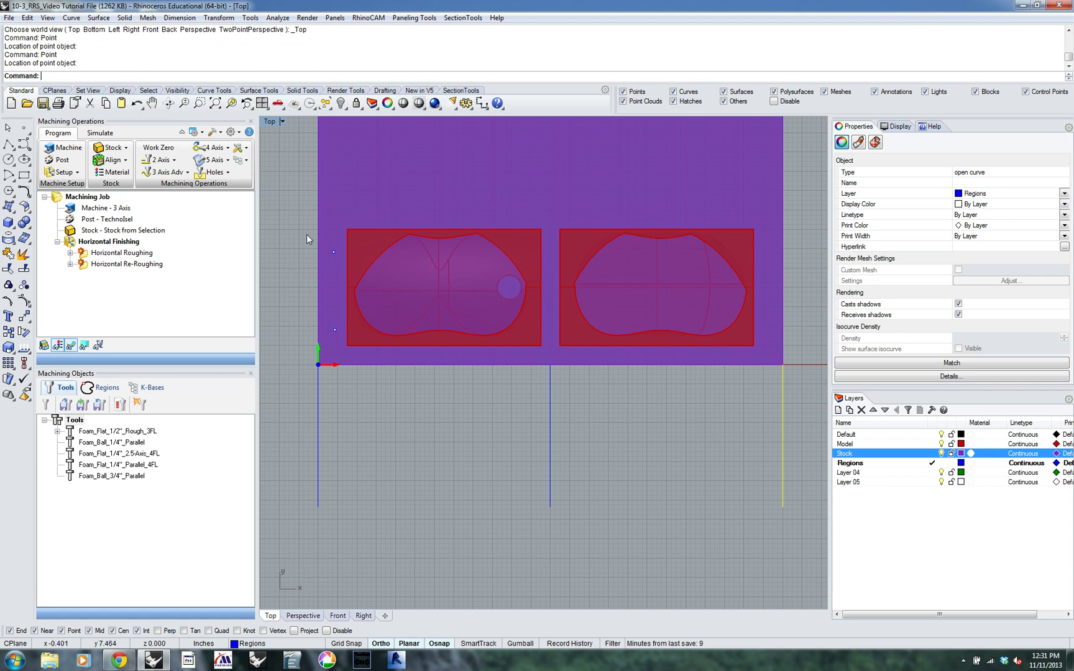
Move both points about 0.2 inch along negative X toward the stock's left edge.
{"action": "left_click_drag", "start_coordinate": [285, 215], "coordinate": [343, 338]}
{"action": "type", "text": "m"}
{"action": "key", "text": "Return"}
{"action": "left_click", "coordinate": [410, 421]}
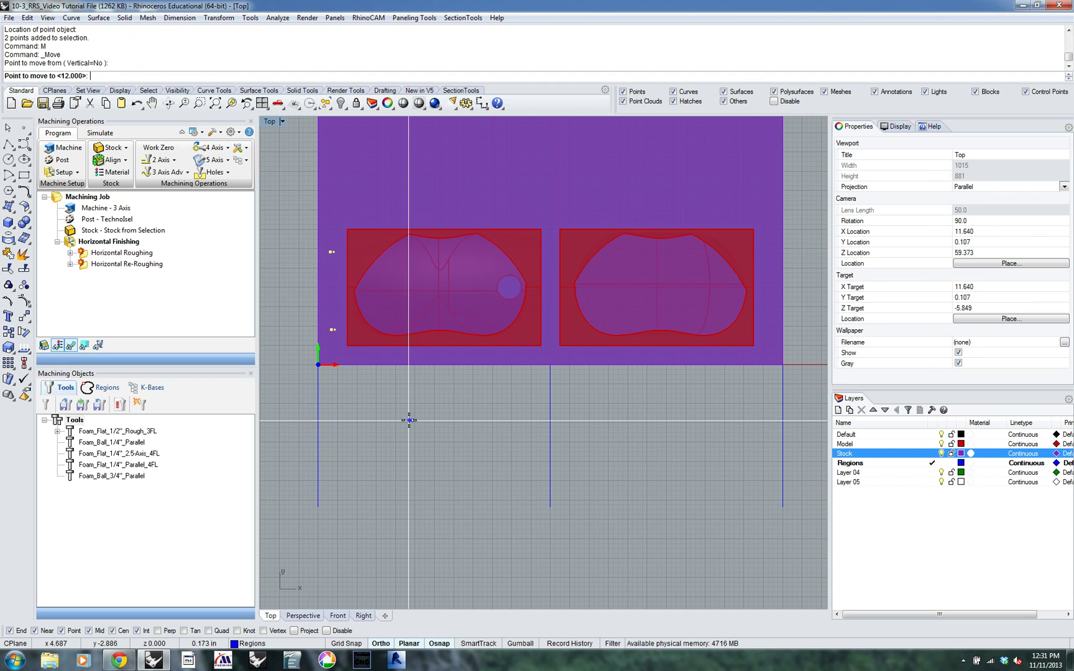
{"action": "left_click", "coordinate": [407, 421]}
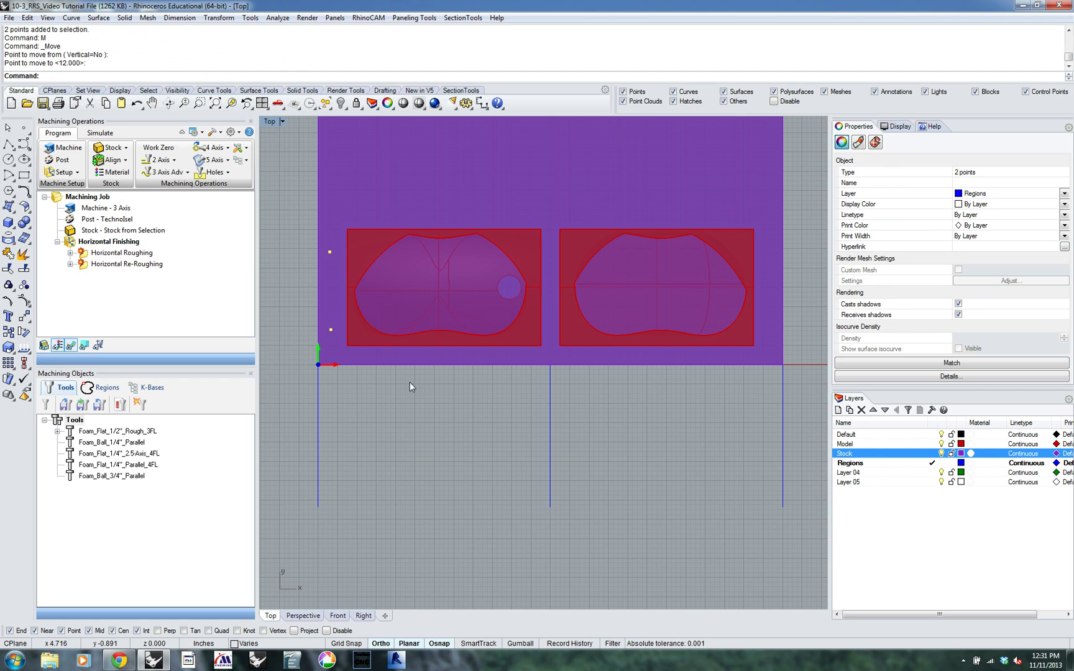
{"action": "right_click_drag", "start_coordinate": [379, 404], "coordinate": [409, 414]}
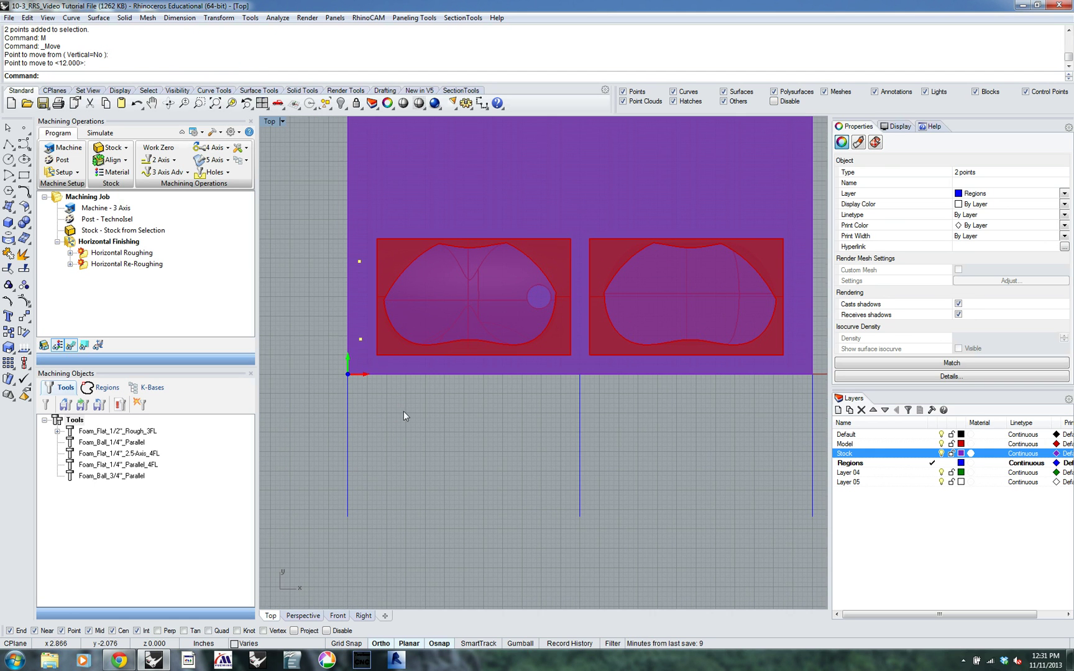
Mirror the two points across the middle line to the opposite side of the stock, keeping the originals.
{"action": "mouse_move", "coordinate": [498, 410]}
{"action": "right_mouse_down"}
{"action": "mouse_move", "coordinate": [458, 416]}
{"action": "mouse_move", "coordinate": [441, 369]}
{"action": "mouse_move", "coordinate": [447, 400]}
{"action": "mouse_move", "coordinate": [489, 420]}
{"action": "mouse_move", "coordinate": [472, 435]}
{"action": "mouse_move", "coordinate": [441, 424]}
{"action": "mouse_move", "coordinate": [520, 393]}
{"action": "mouse_move", "coordinate": [506, 396]}
{"action": "right_mouse_up"}
{"action": "scroll", "coordinate": [520, 388], "scroll_direction": "up", "scroll_amount": 2}
{"action": "scroll", "coordinate": [519, 388], "scroll_direction": "down", "scroll_amount": 2}
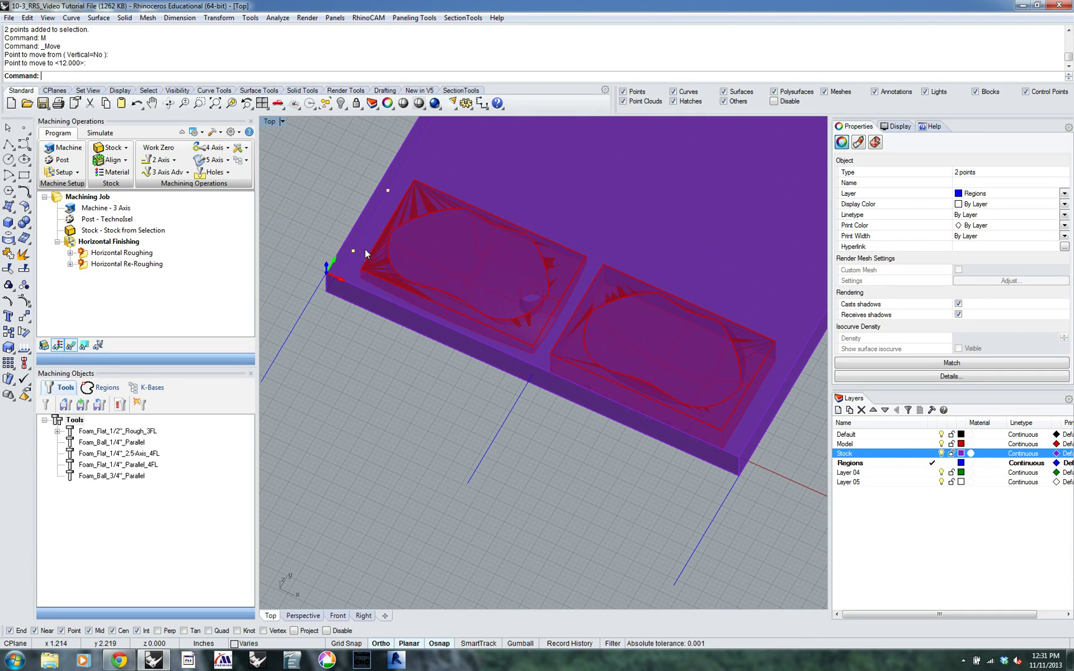
{"action": "type", "text": "Mirror"}
{"action": "key", "text": "Return"}
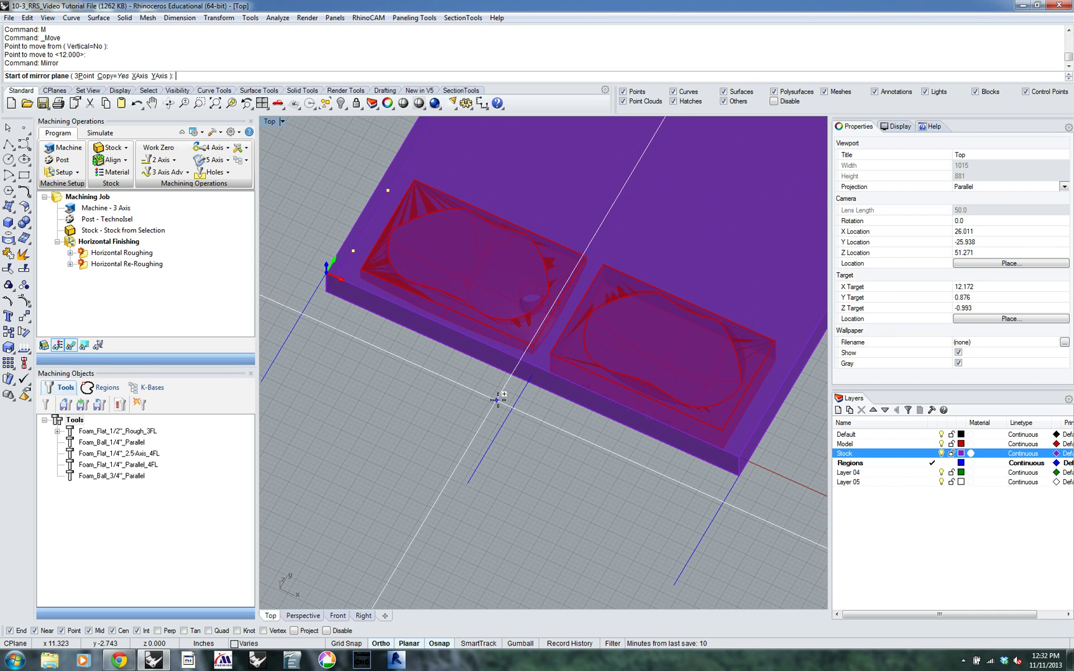
{"action": "left_click", "coordinate": [510, 411]}
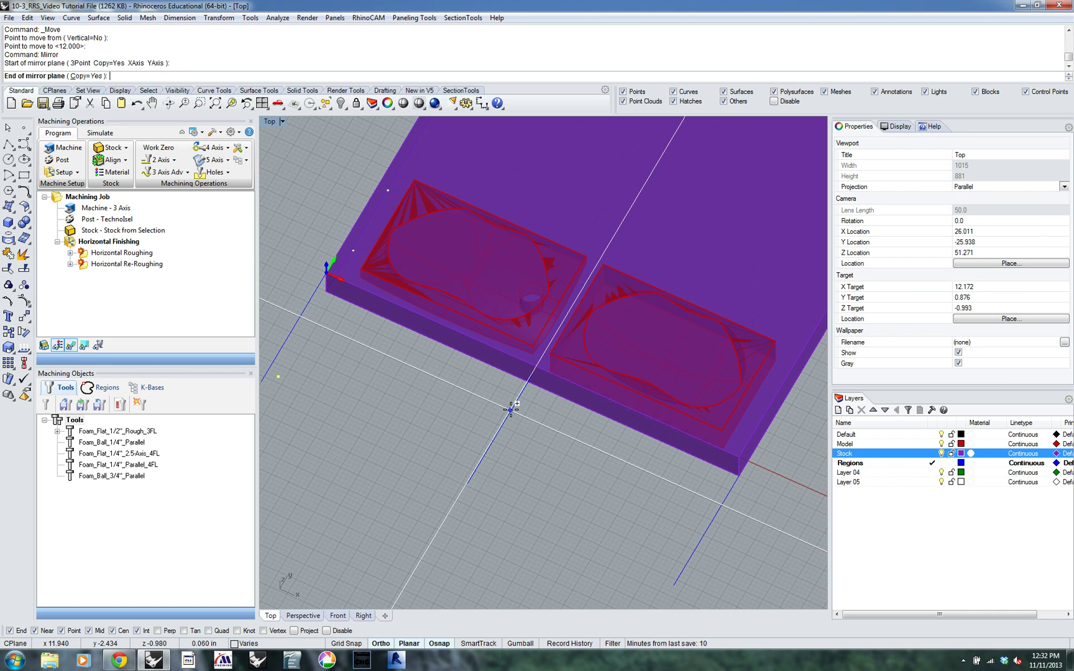
{"action": "left_click", "coordinate": [491, 435]}
{"action": "right_click_drag", "start_coordinate": [453, 442], "coordinate": [539, 402]}
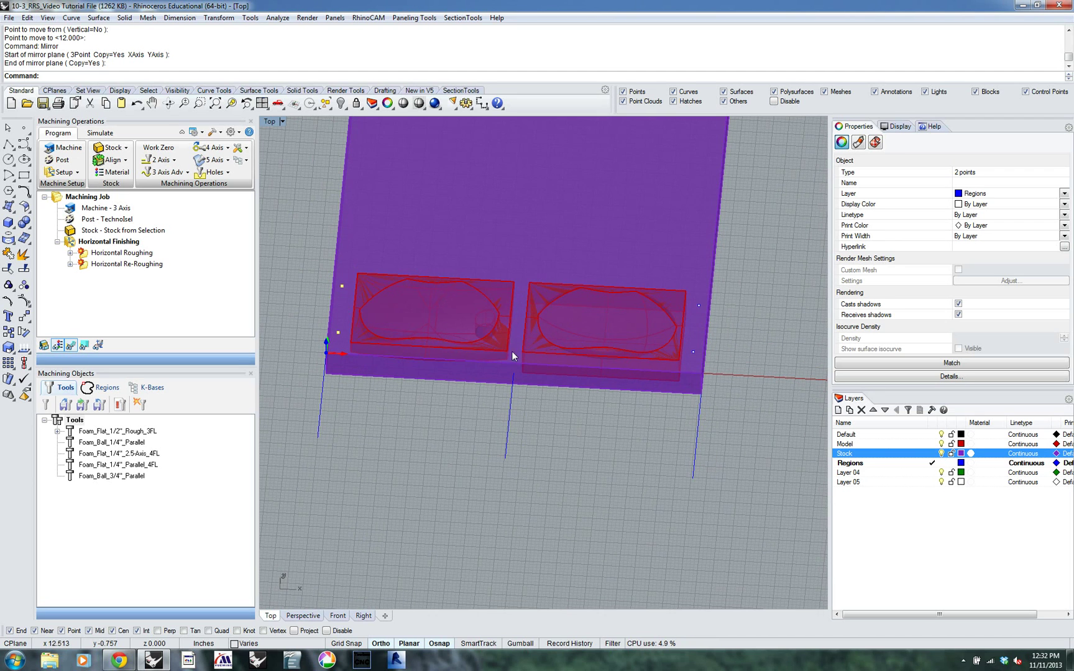
Rotate copies of both mold blocks and the two selected points 180 degrees in 3D about the middle line.
{"action": "left_click", "coordinate": [498, 332]}
{"action": "left_click", "coordinate": [544, 291]}
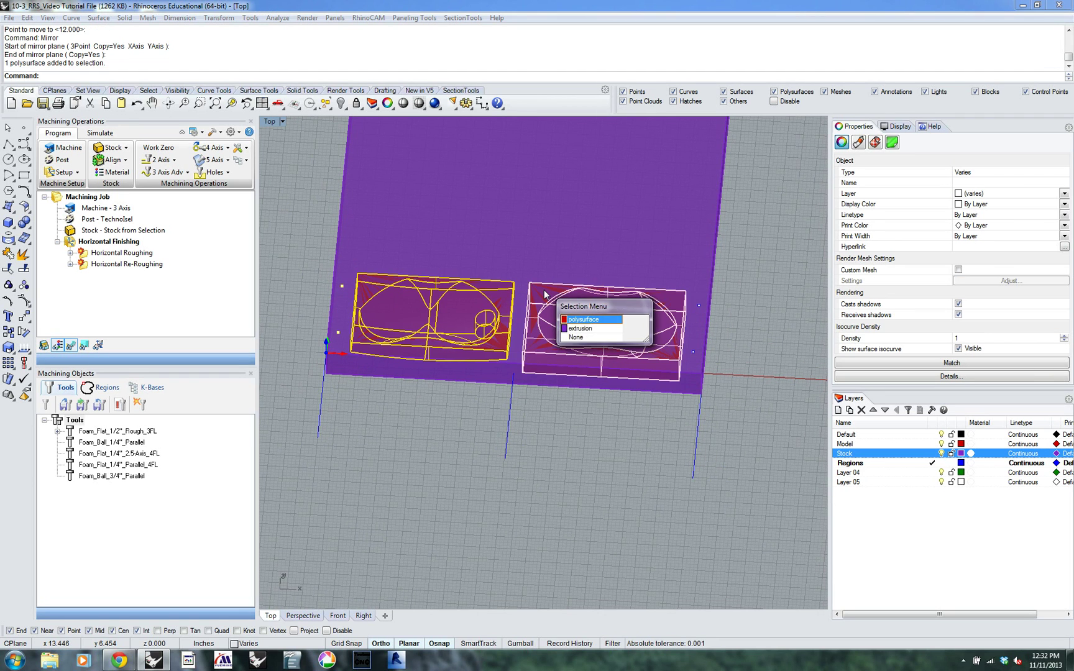
{"action": "key", "text": "Return"}
{"action": "right_click_drag", "start_coordinate": [547, 292], "coordinate": [549, 300]}
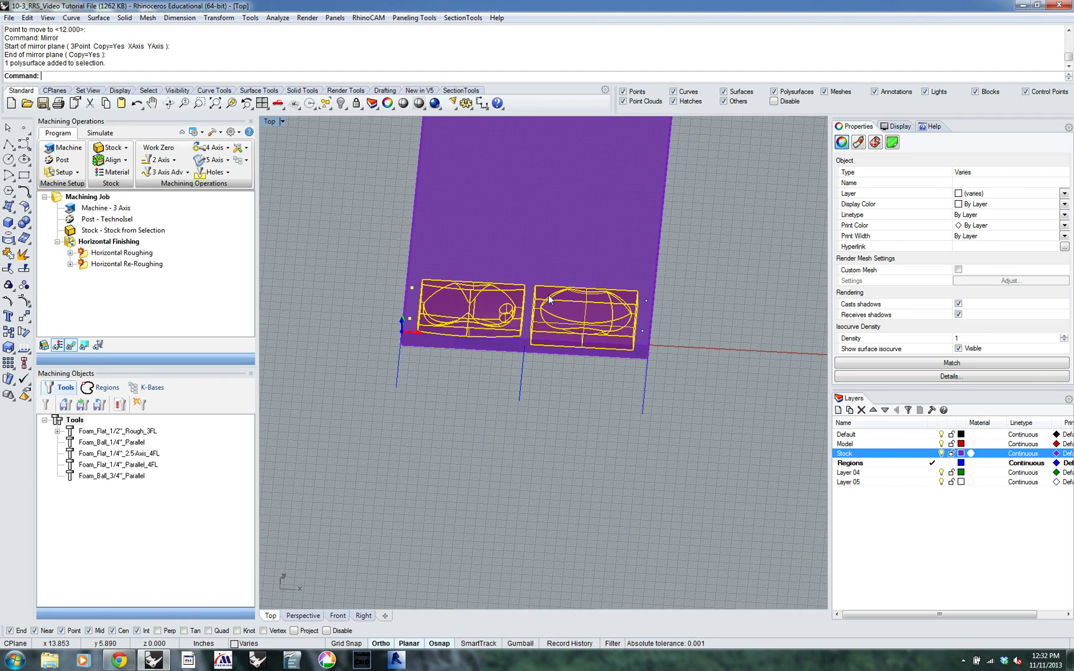
{"action": "right_click_drag", "start_coordinate": [571, 366], "coordinate": [559, 363]}
{"action": "right_click_drag", "start_coordinate": [488, 296], "coordinate": [399, 304]}
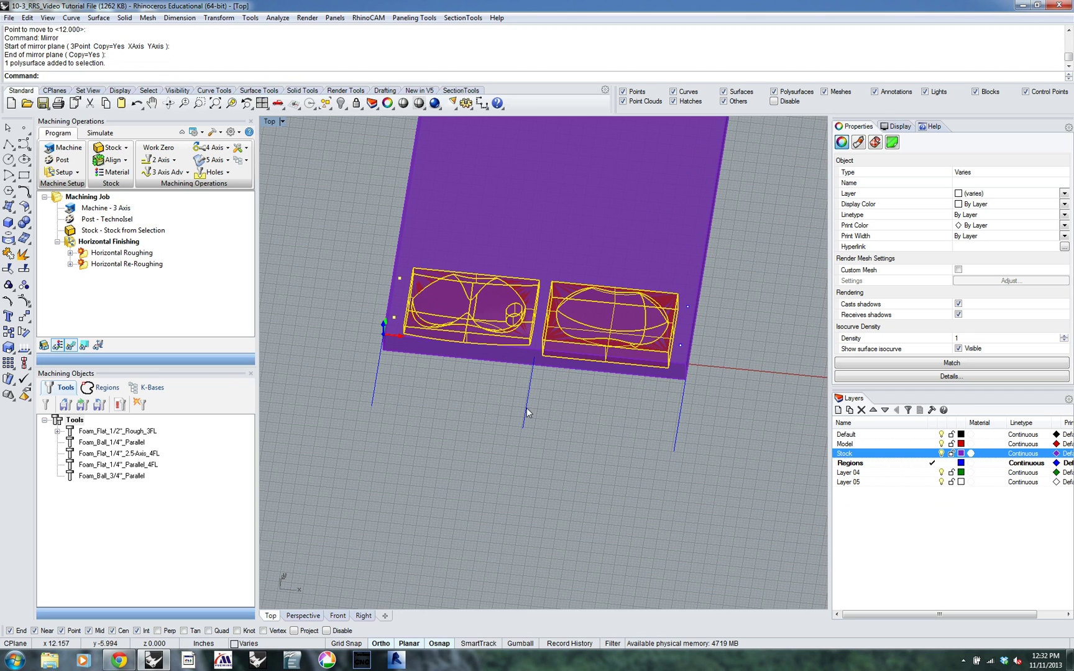
{"action": "type", "text": "RR"}
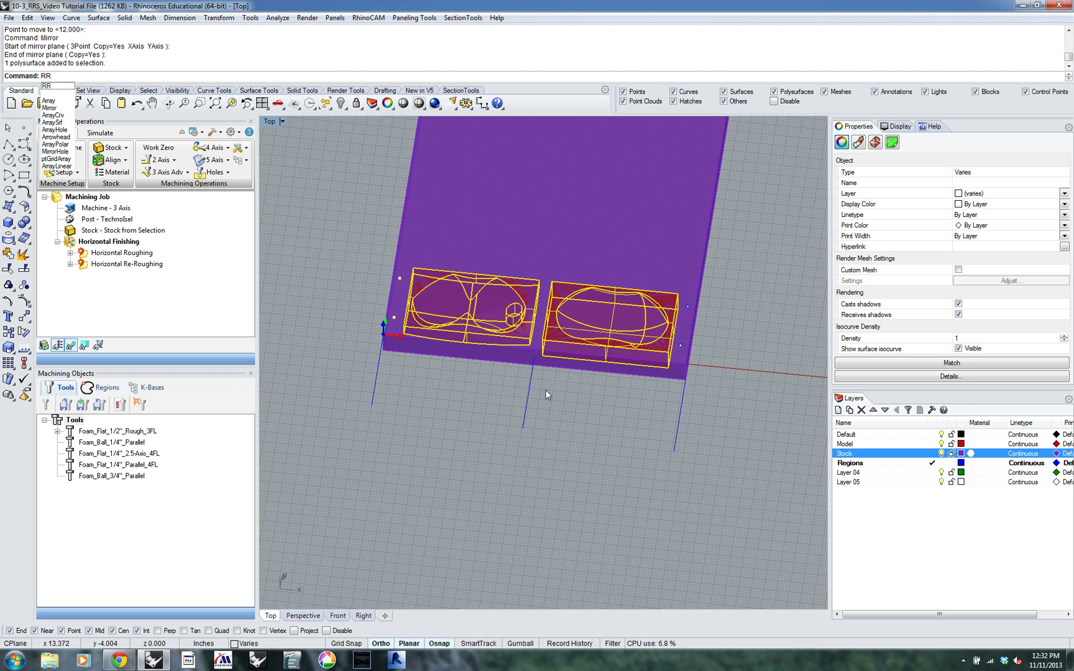
{"action": "key", "text": "BackSpace"}
{"action": "type", "text": "otate3D"}
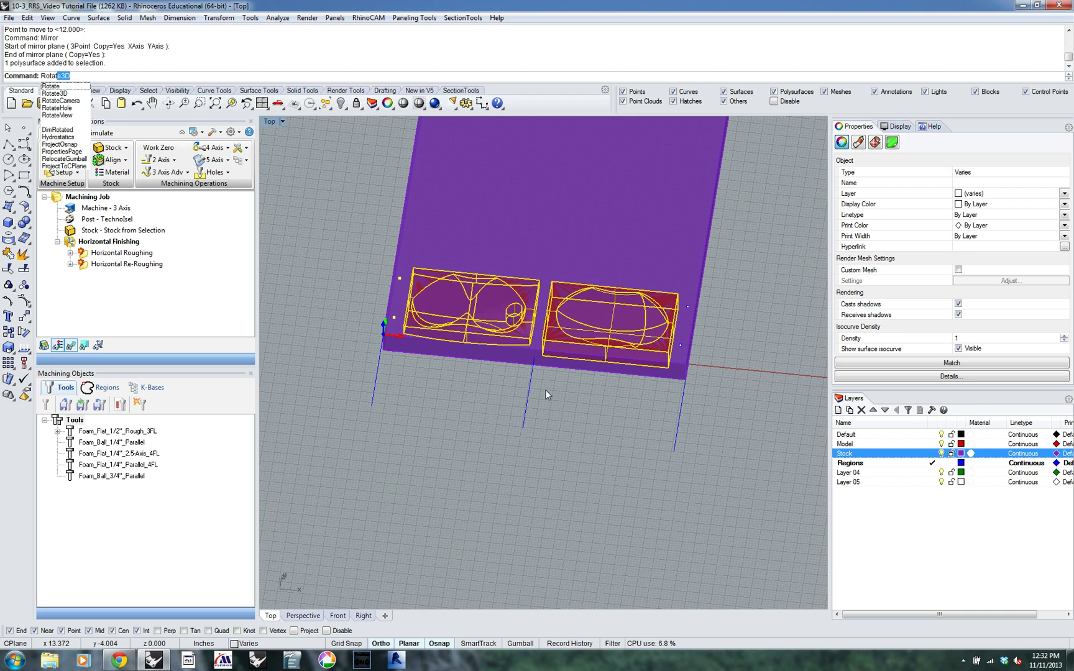
{"action": "key", "text": "Return"}
{"action": "key", "text": "Escape"}
{"action": "type", "text": "Rotate3D"}
{"action": "key", "text": "Return"}
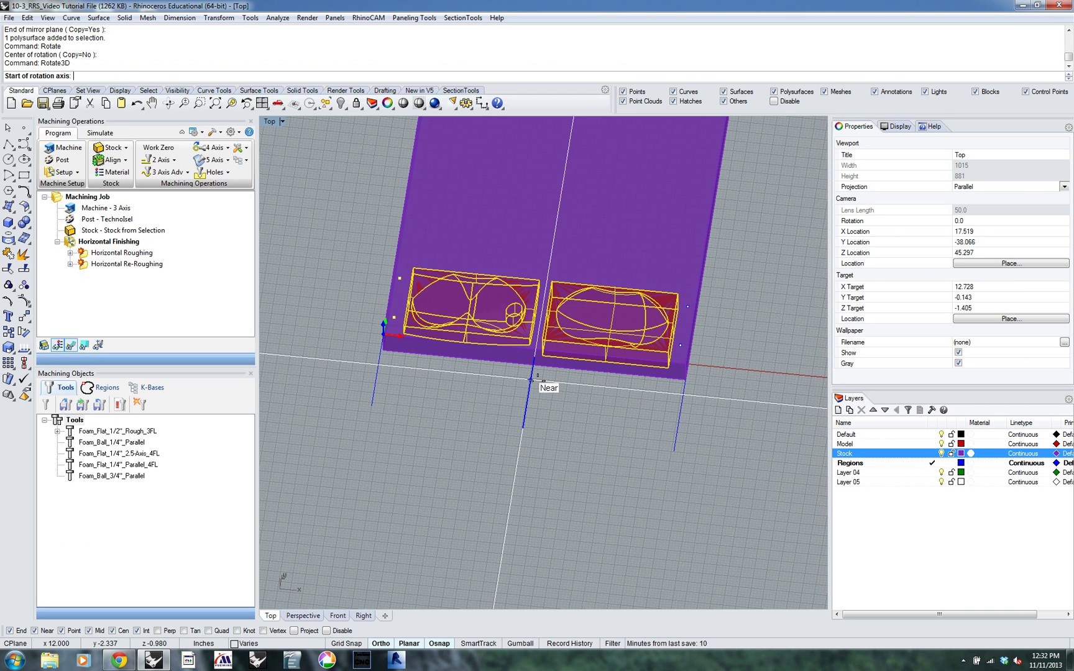
{"action": "left_click", "coordinate": [531, 379]}
{"action": "left_click", "coordinate": [523, 428]}
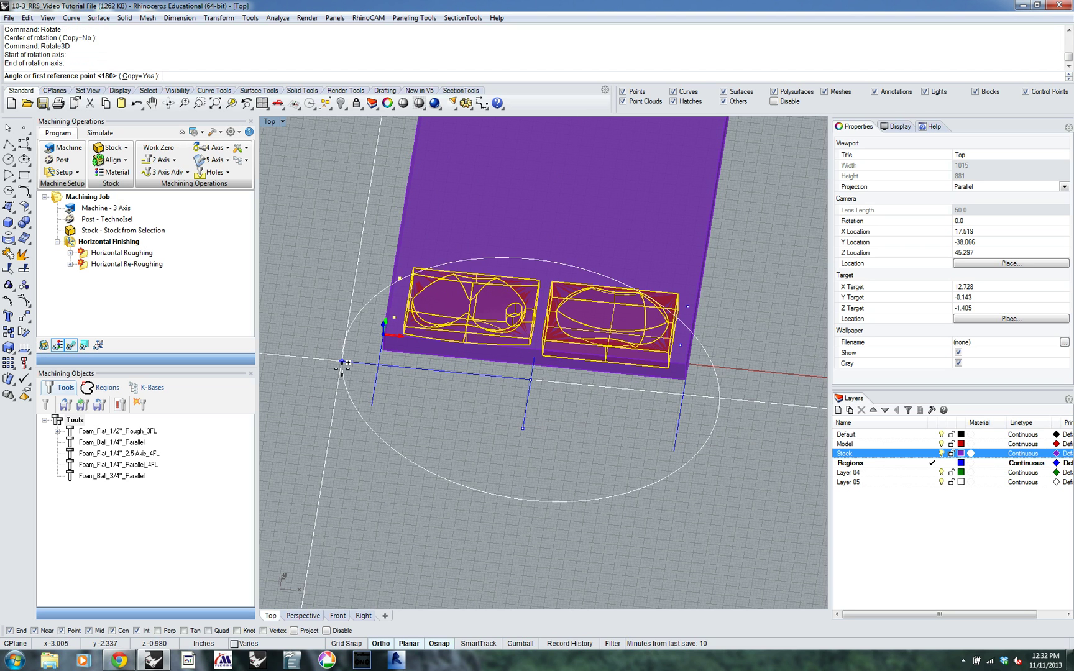
{"action": "left_click", "coordinate": [341, 362]}
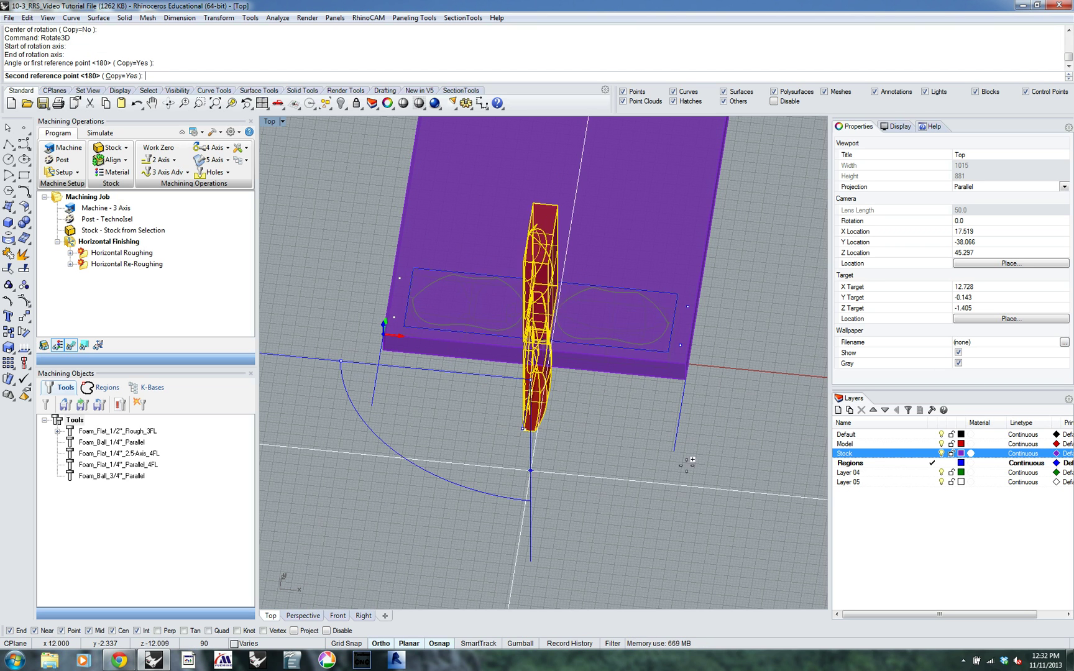
{"action": "left_click", "coordinate": [779, 407]}
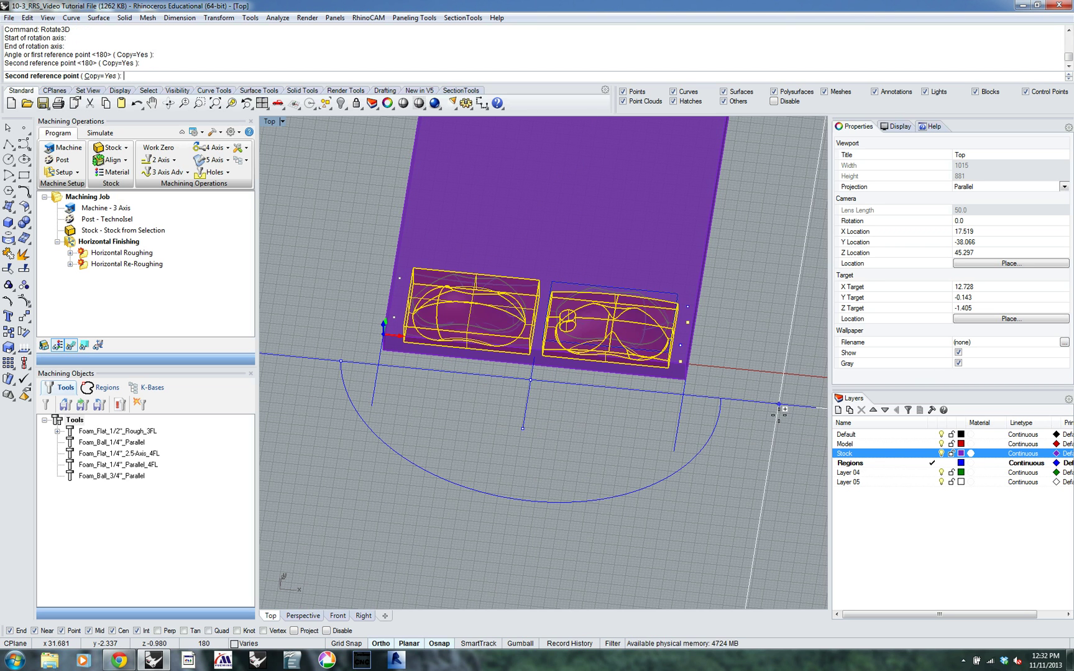
{"action": "key", "text": "Return"}
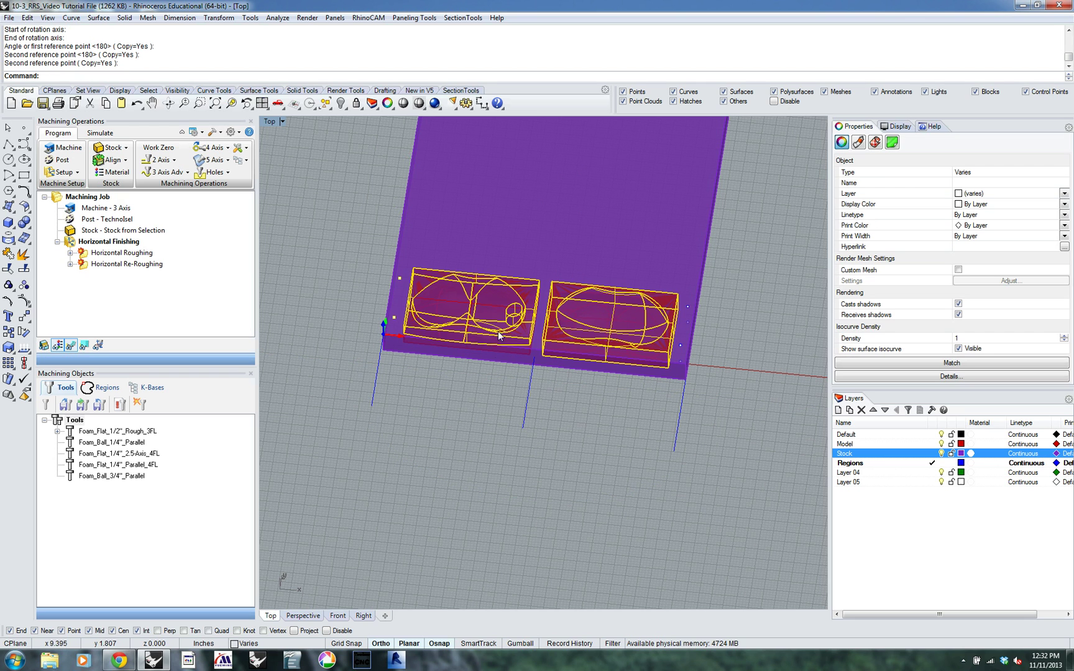
Move the selected original mold blocks and two points to Layer 04, and rename that layer Stock_Inside.
{"action": "right_click_drag", "start_coordinate": [595, 379], "coordinate": [527, 336]}
{"action": "scroll", "coordinate": [527, 337], "scroll_direction": "up", "scroll_amount": 3}
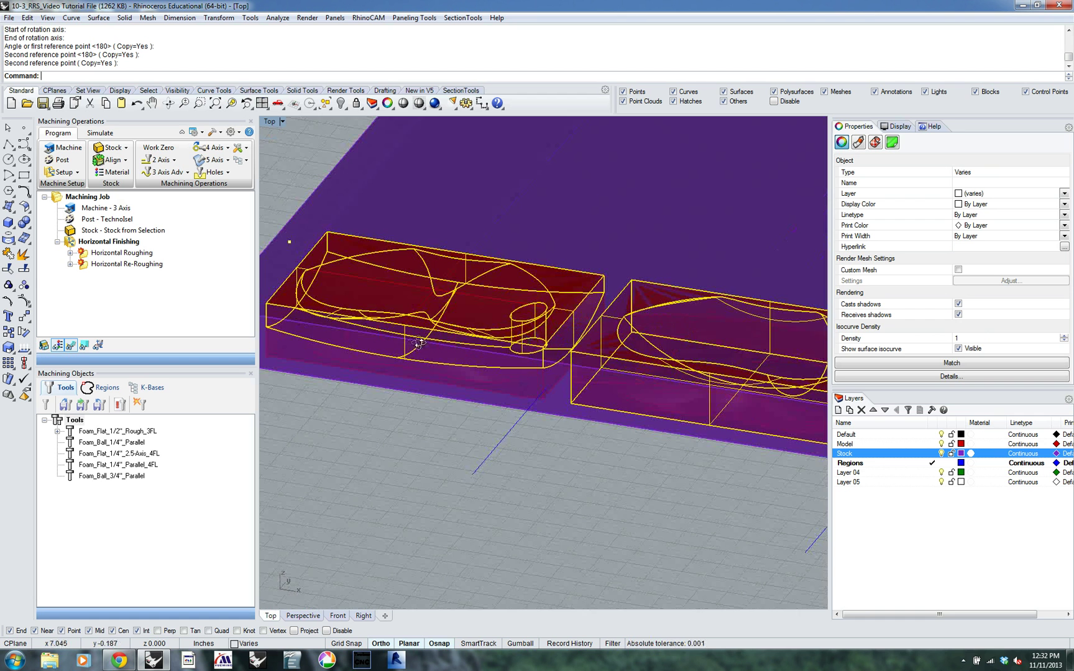
{"action": "scroll", "coordinate": [497, 346], "scroll_direction": "up", "scroll_amount": 3}
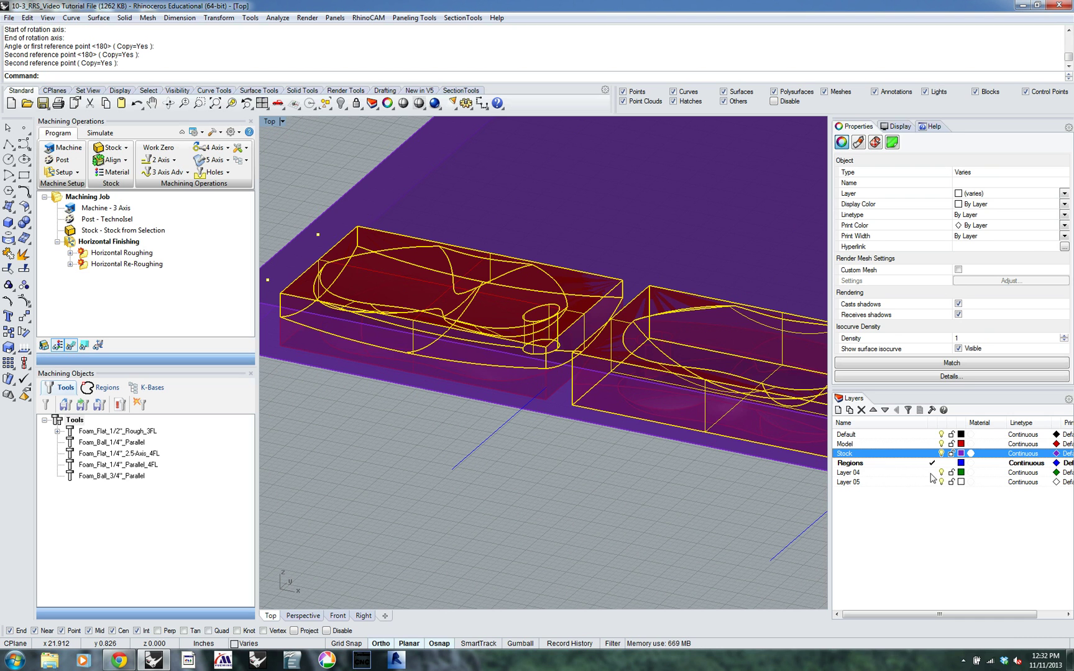
{"action": "right_click", "coordinate": [900, 473]}
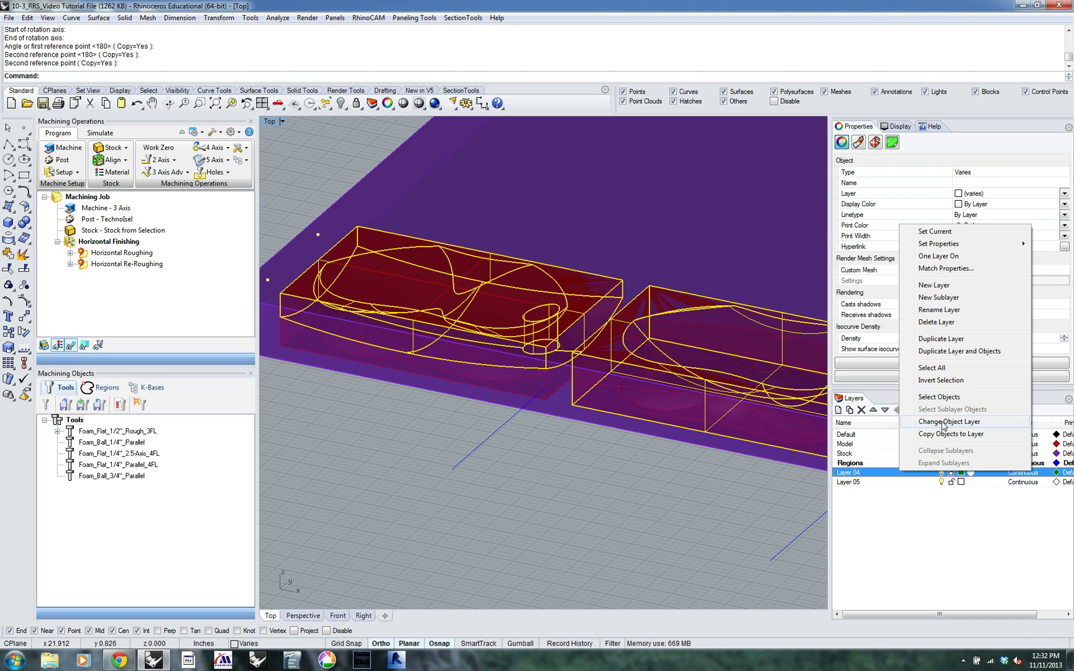
{"action": "left_click", "coordinate": [942, 423]}
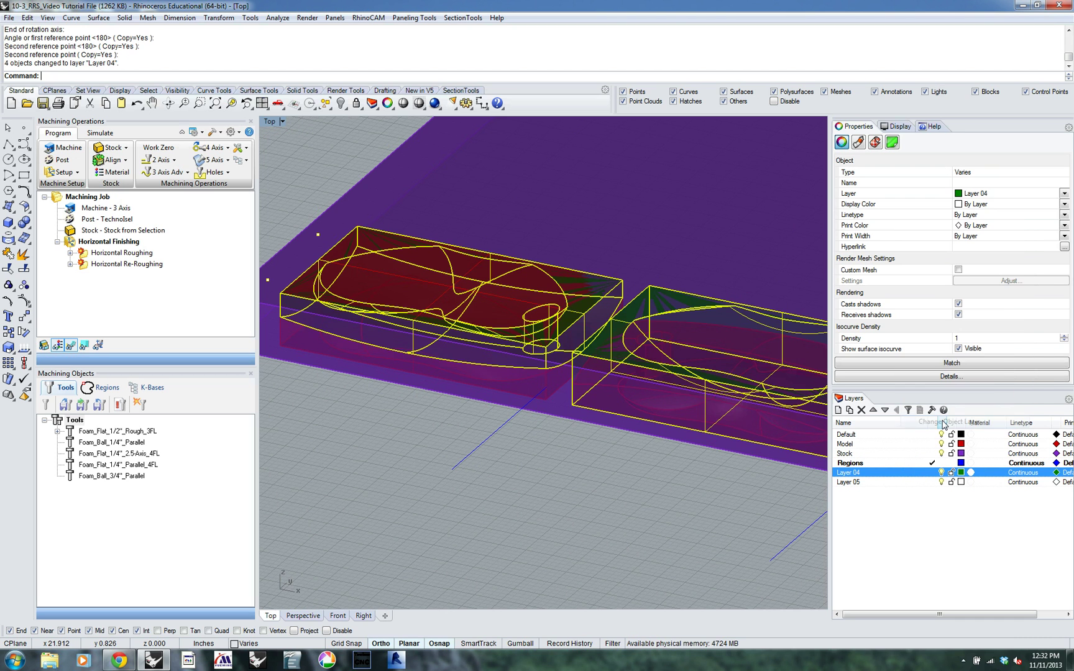
{"action": "left_click", "coordinate": [848, 473]}
{"action": "type", "text": "Sto"}
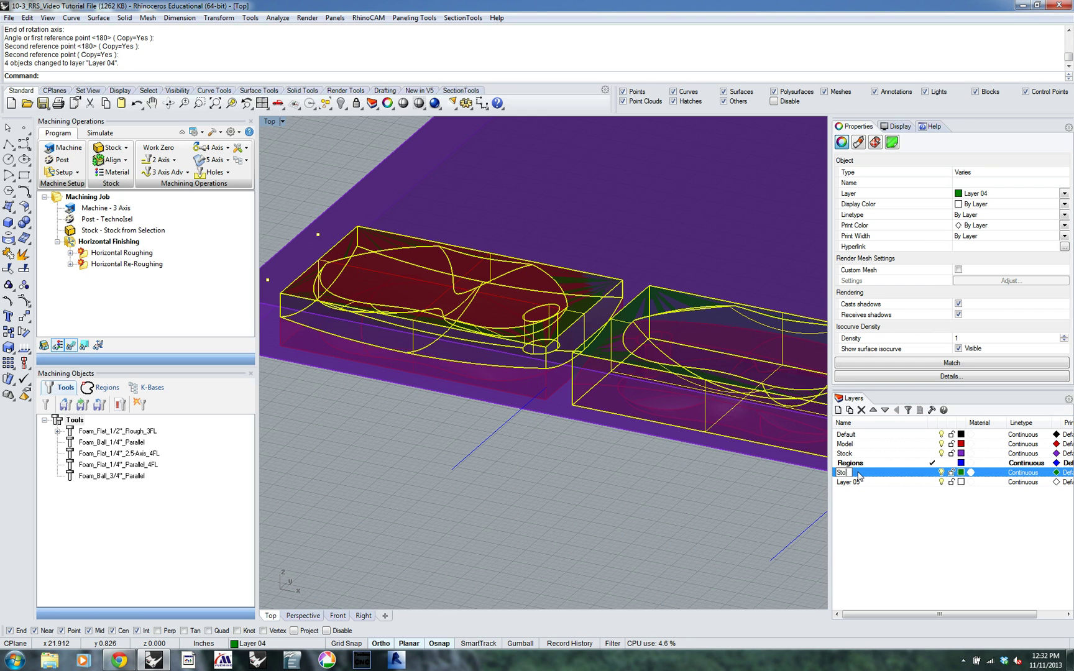
{"action": "type", "text": "ck_Inside"}
{"action": "key", "text": "Return"}
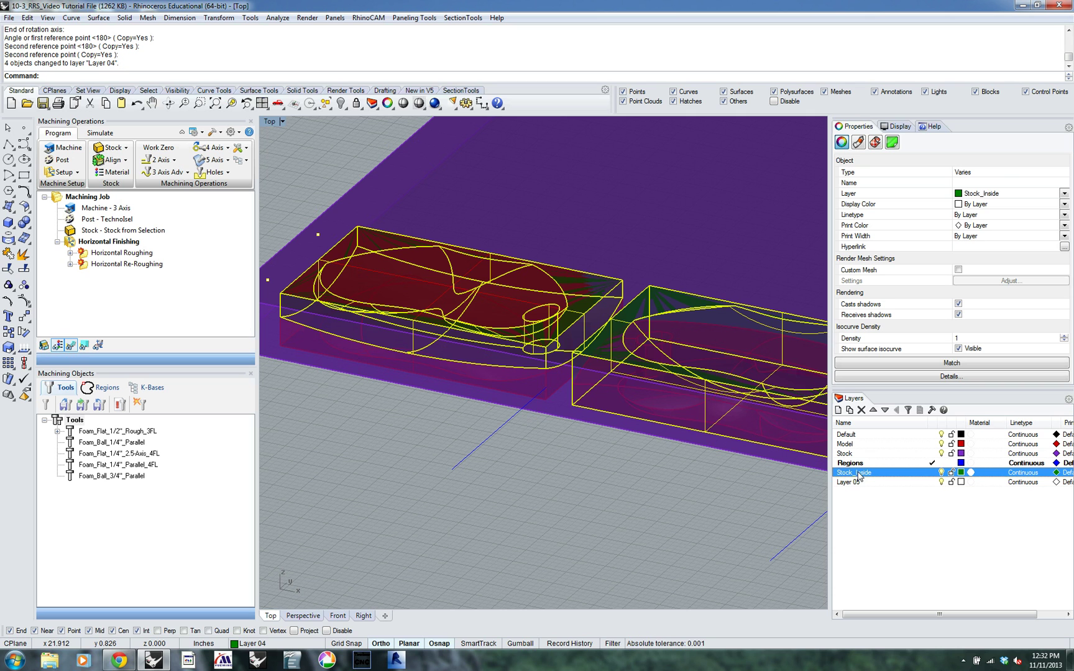
Rename the Stock_Inside layer as Model_Inside.
{"action": "left_click", "coordinate": [852, 454]}
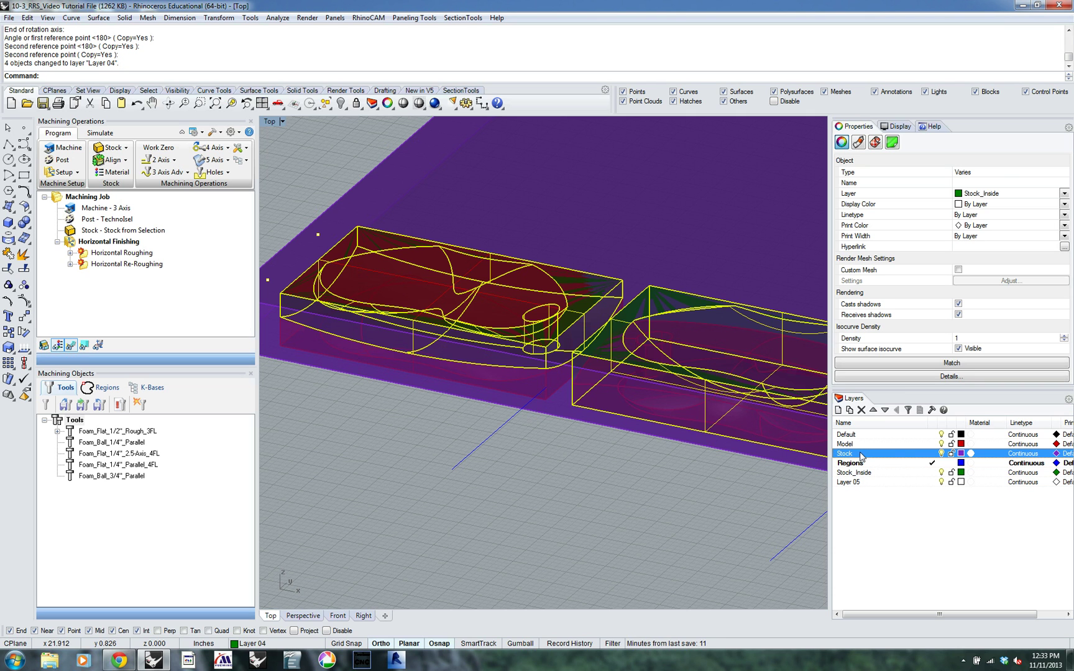
{"action": "left_click", "coordinate": [853, 473]}
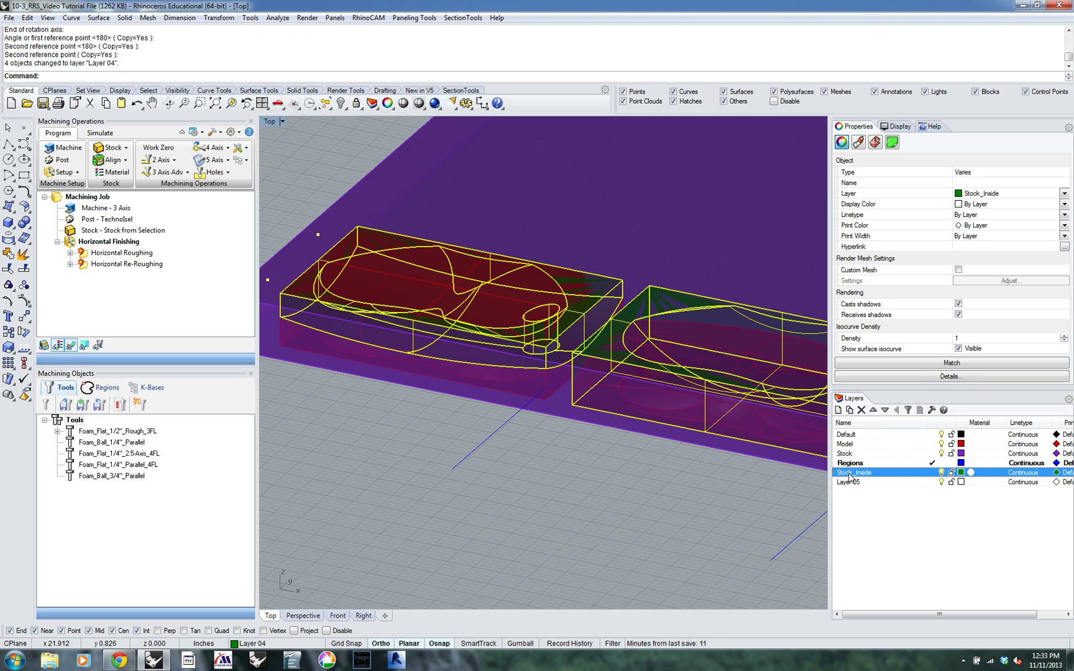
{"action": "left_click", "coordinate": [853, 473]}
{"action": "key", "text": "BackSpace"}
{"action": "key", "text": "BackSpace"}
{"action": "key", "text": "BackSpace"}
{"action": "key", "text": "BackSpace"}
{"action": "key", "text": "BackSpace"}
{"action": "type", "text": "Model"}
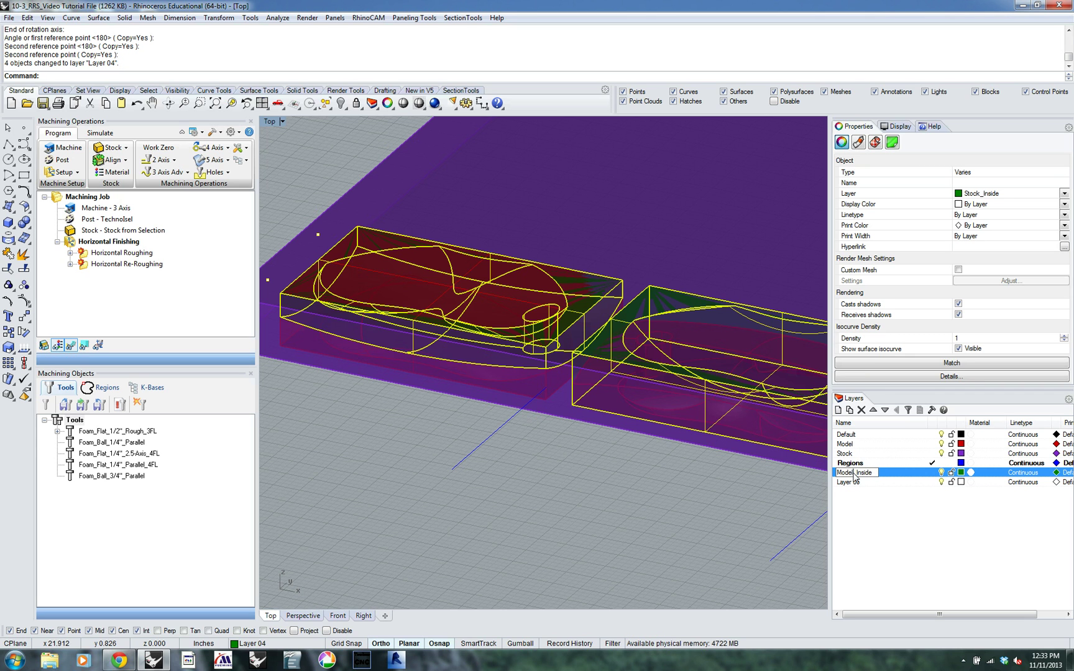
{"action": "key", "text": "Return"}
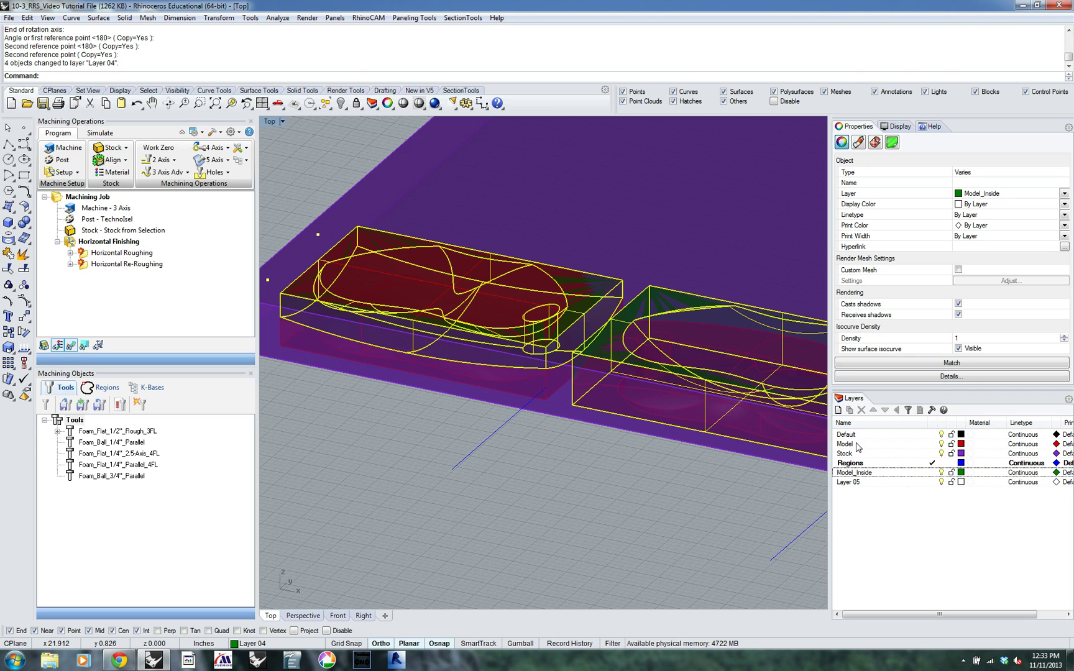
Rename the Model layer as Model_Outside.
{"action": "left_click", "coordinate": [845, 444]}
{"action": "left_click", "coordinate": [851, 445]}
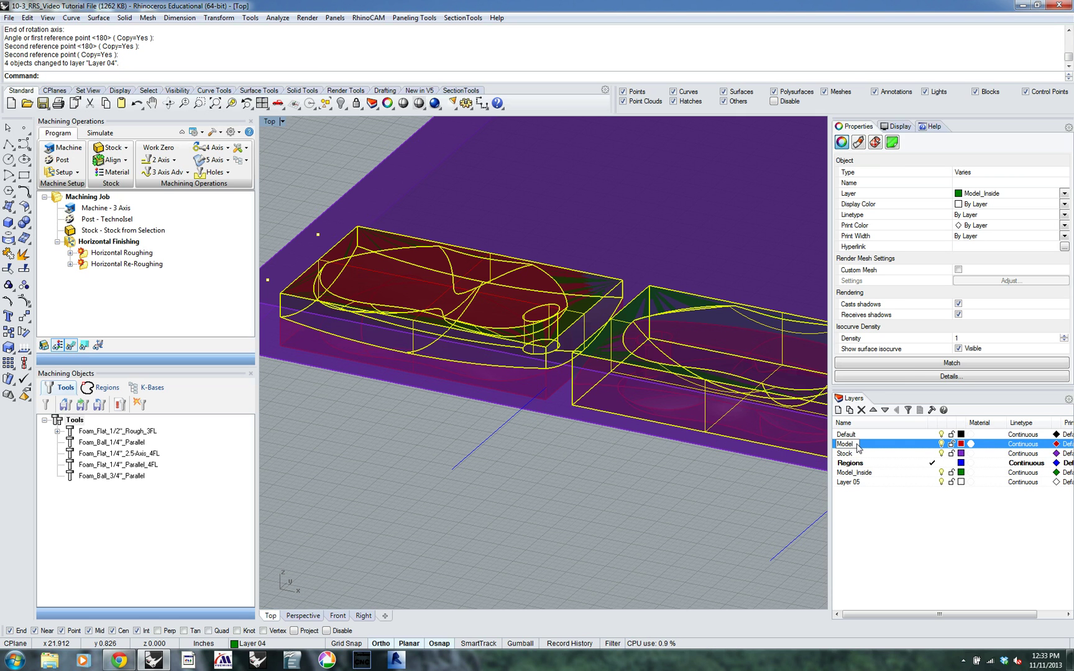
{"action": "type", "text": "_Outside"}
{"action": "left_click", "coordinate": [860, 534]}
Hide the Stock layer and move the Model_Inside layer up two places, directly below Model_Outside.
{"action": "left_click", "coordinate": [941, 454]}
{"action": "right_click_drag", "start_coordinate": [622, 436], "coordinate": [690, 424]}
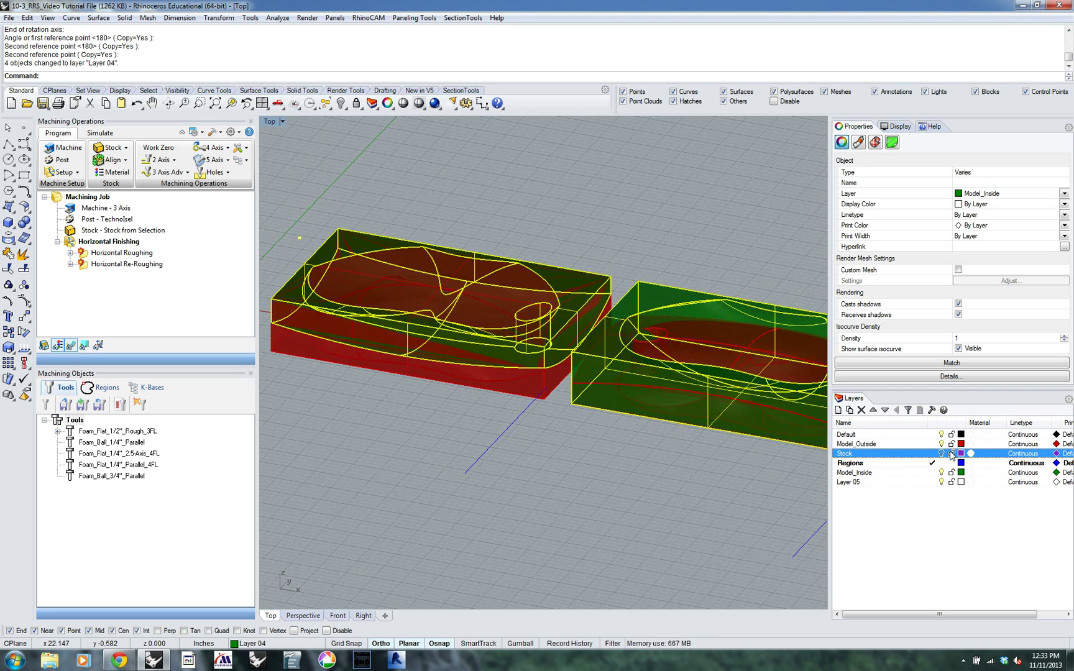
{"action": "left_click", "coordinate": [868, 483]}
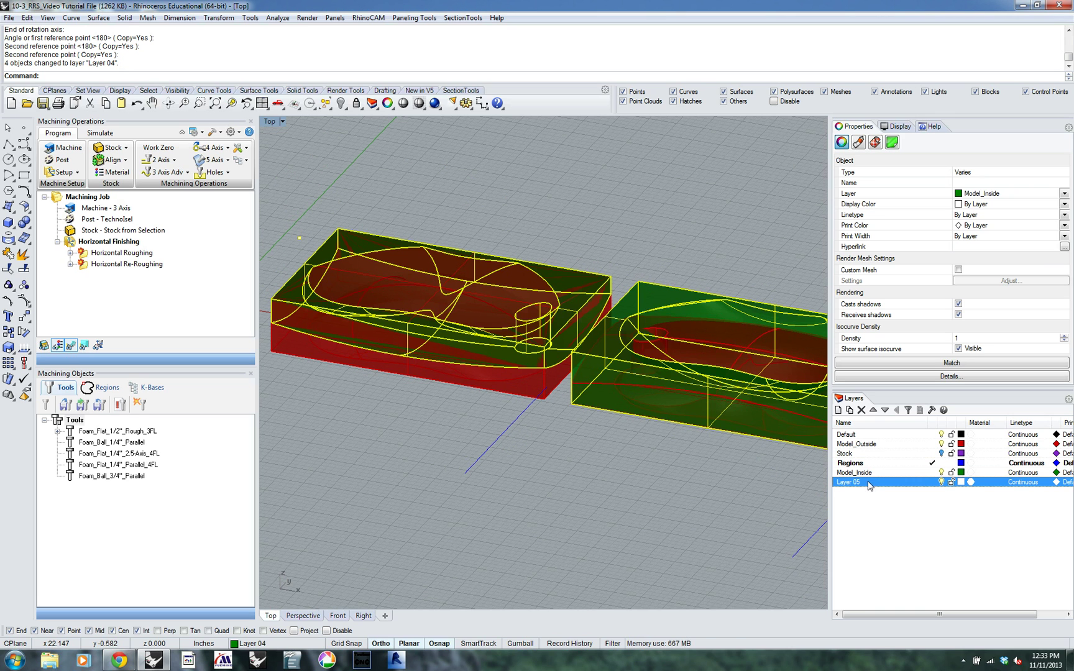
{"action": "left_click", "coordinate": [874, 473]}
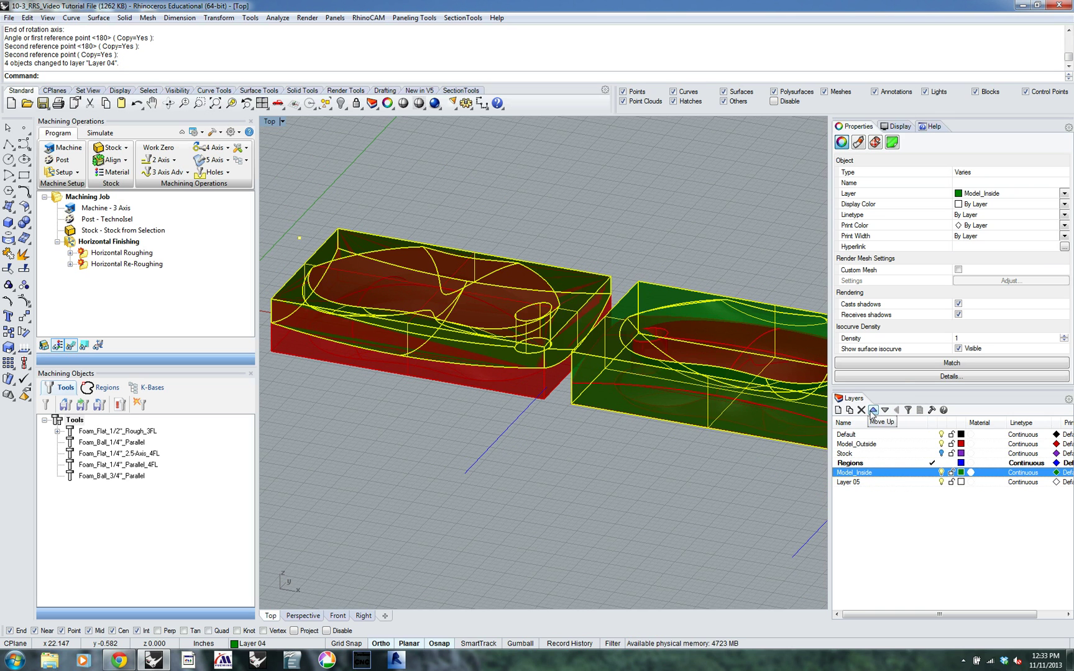
{"action": "left_click", "coordinate": [873, 410]}
{"action": "left_click", "coordinate": [873, 410]}
{"action": "left_click", "coordinate": [950, 452]}
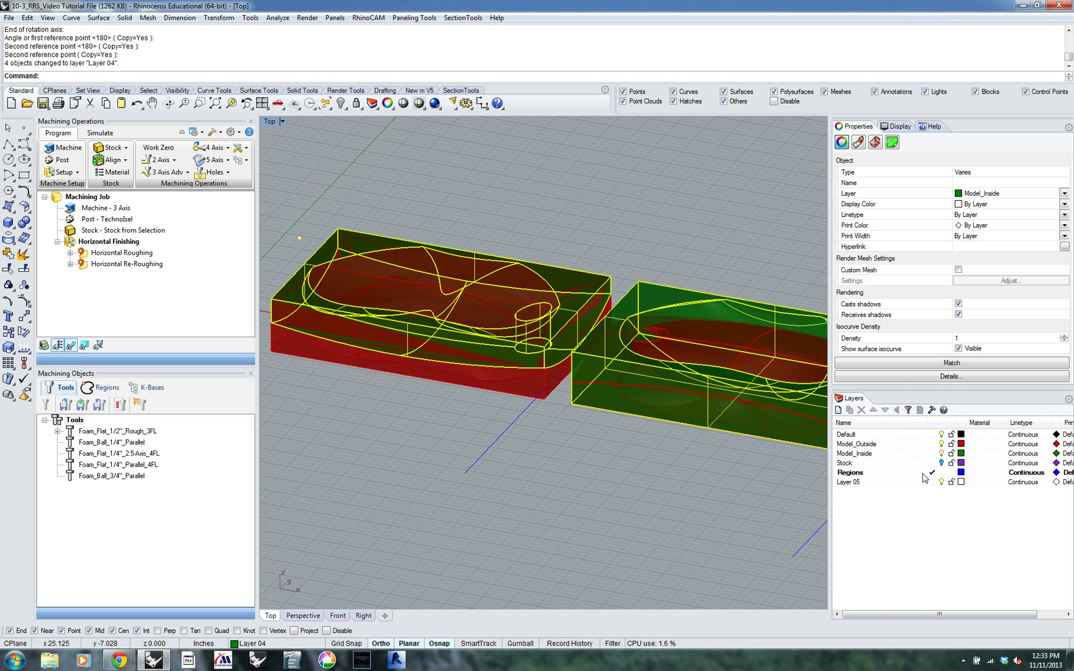
Check the Model_Inside geometry alone, then hide the Model_Inside layer and keep Model_Outside displayed.
{"action": "left_click", "coordinate": [942, 444]}
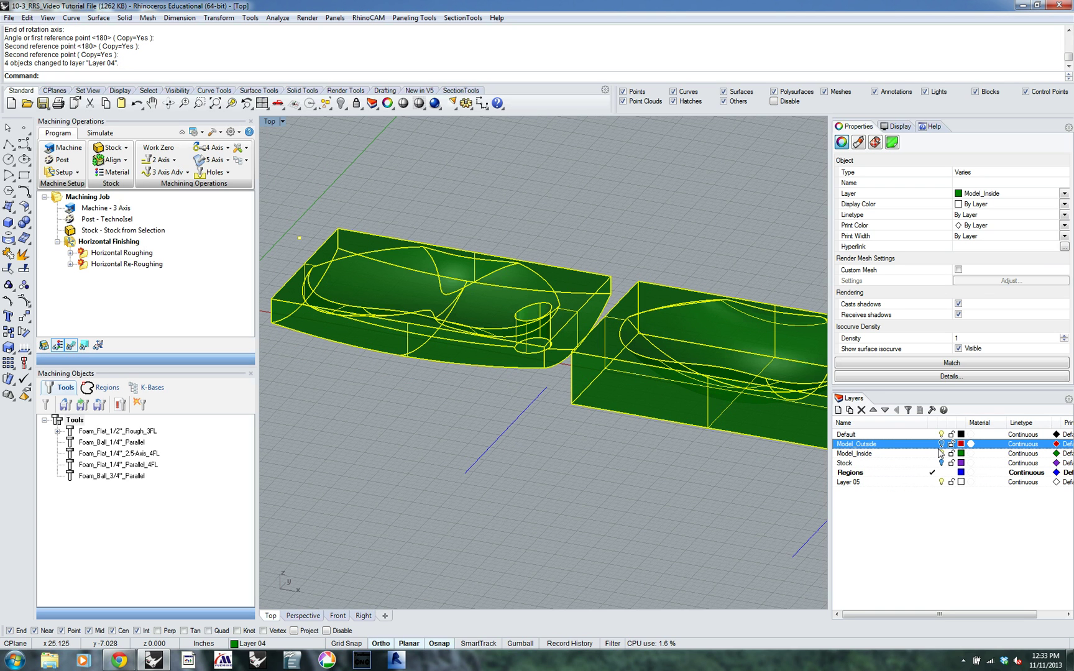
{"action": "left_click", "coordinate": [941, 444]}
{"action": "left_click", "coordinate": [941, 453]}
{"action": "right_click_drag", "start_coordinate": [512, 438], "coordinate": [683, 288], "text": "ctrl+shift"}
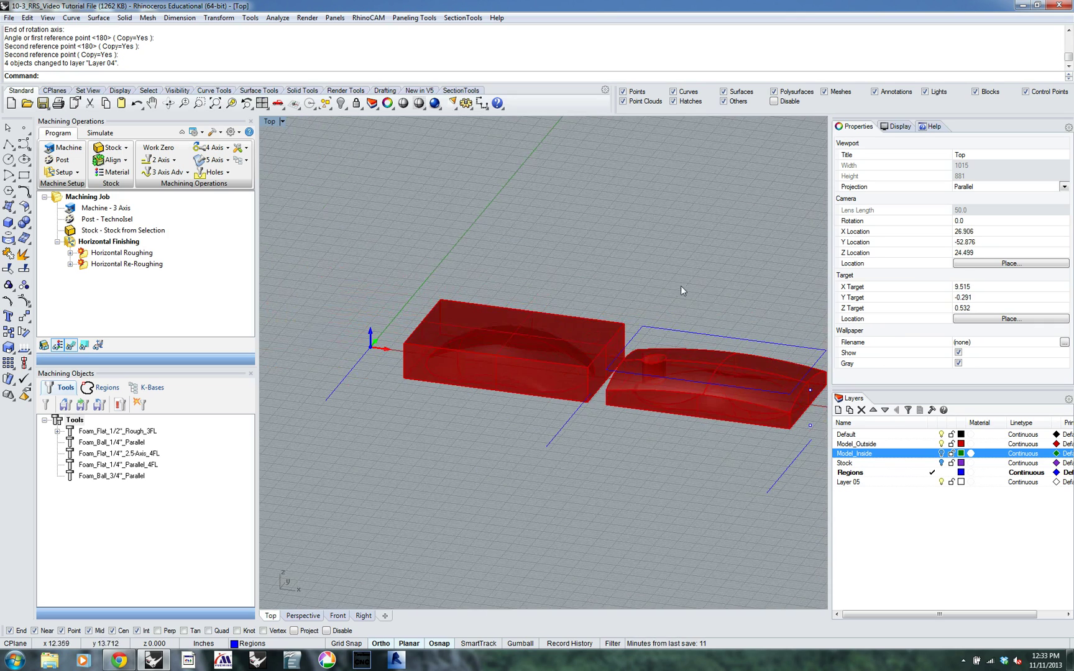
Delete the extra pair of points beside the outer end of the second mold block.
{"action": "left_click", "coordinate": [661, 343]}
{"action": "right_click_drag", "start_coordinate": [603, 433], "coordinate": [684, 381], "text": "ctrl+shift"}
{"action": "left_click_drag", "start_coordinate": [682, 387], "coordinate": [666, 352]}
{"action": "right_click_drag", "start_coordinate": [684, 345], "coordinate": [699, 358], "text": "ctrl+shift"}
{"action": "key", "text": "Delete"}
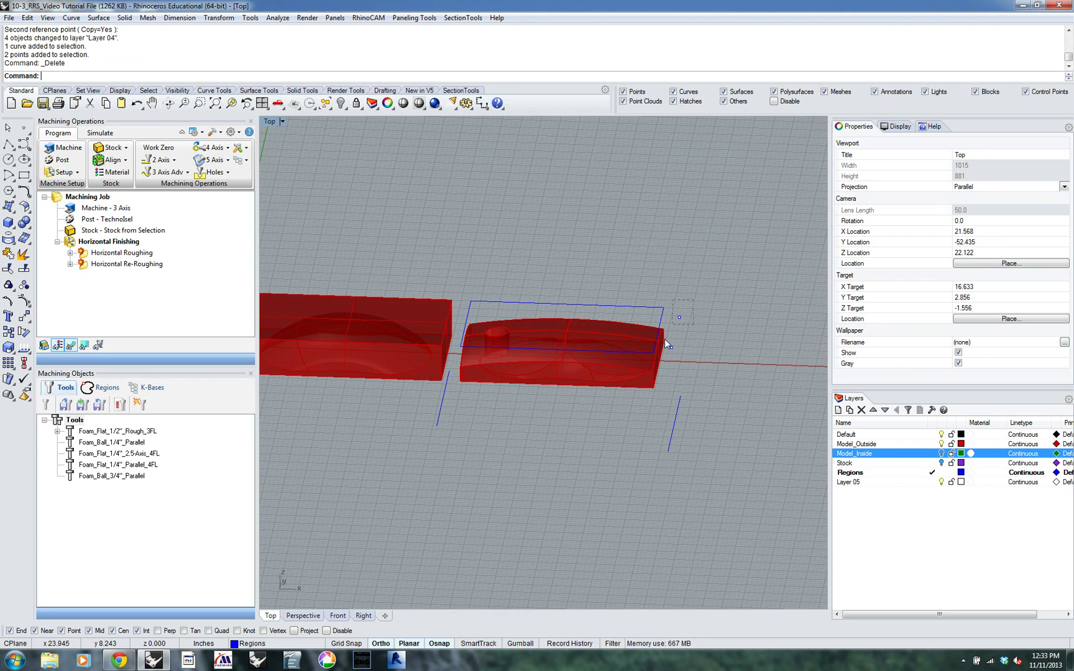
Mirror the remaining two points across the middle line to the origin end of the stock, keeping the originals.
{"action": "left_click_drag", "start_coordinate": [668, 355], "coordinate": [670, 352]}
{"action": "right_click_drag", "start_coordinate": [670, 352], "coordinate": [697, 374], "text": "ctrl+shift"}
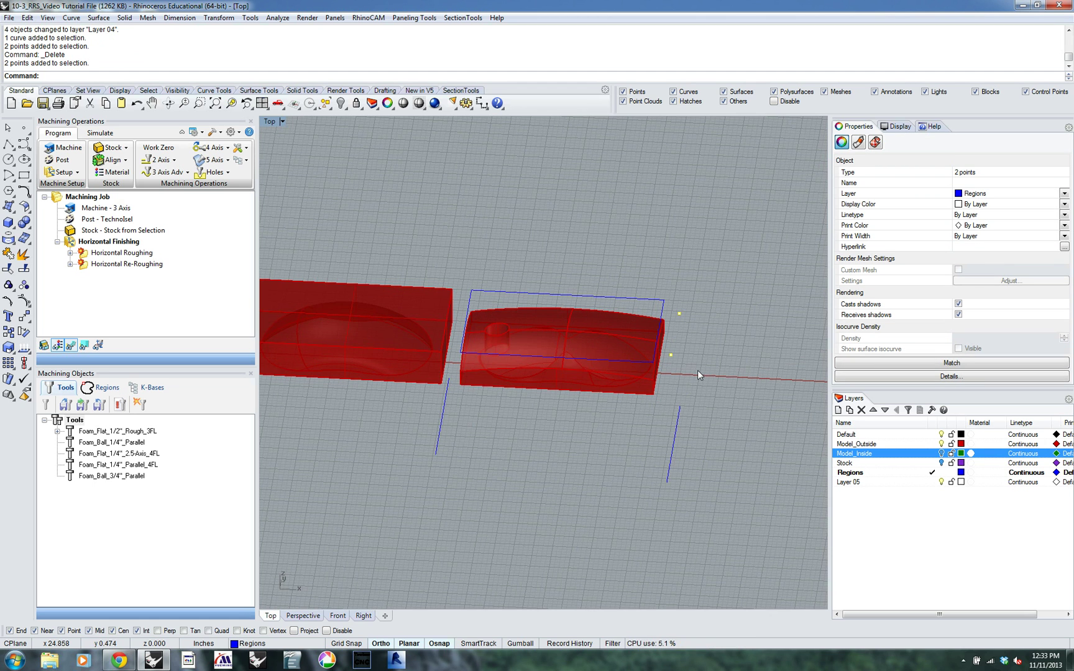
{"action": "right_click_drag", "start_coordinate": [680, 289], "coordinate": [674, 320], "text": "ctrl+shift"}
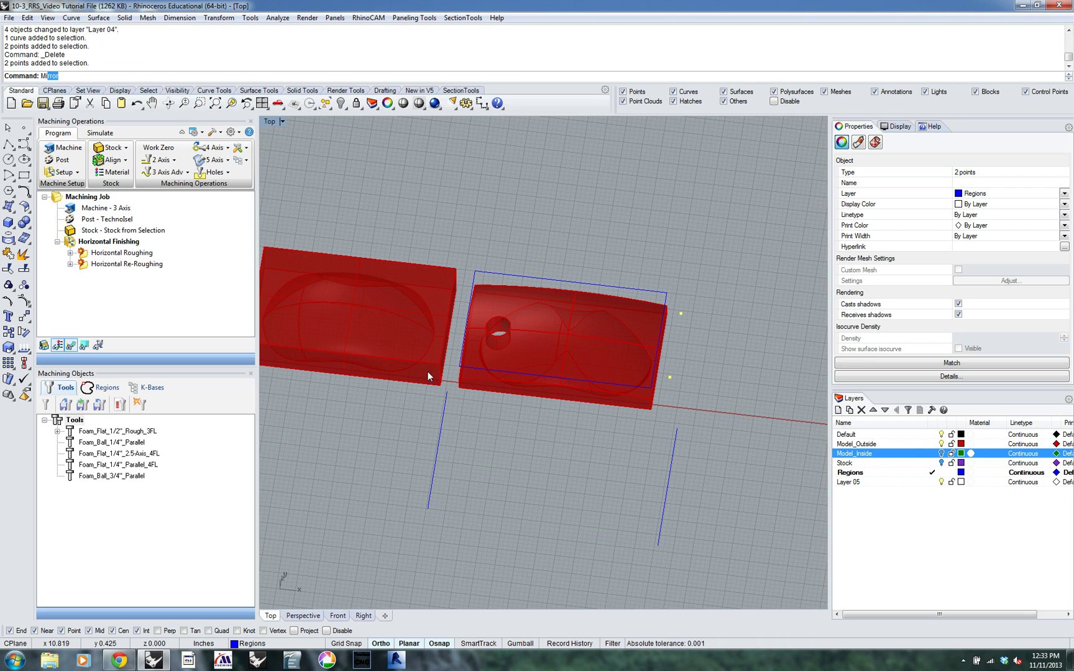
{"action": "key", "text": "Return"}
{"action": "left_click", "coordinate": [445, 405]}
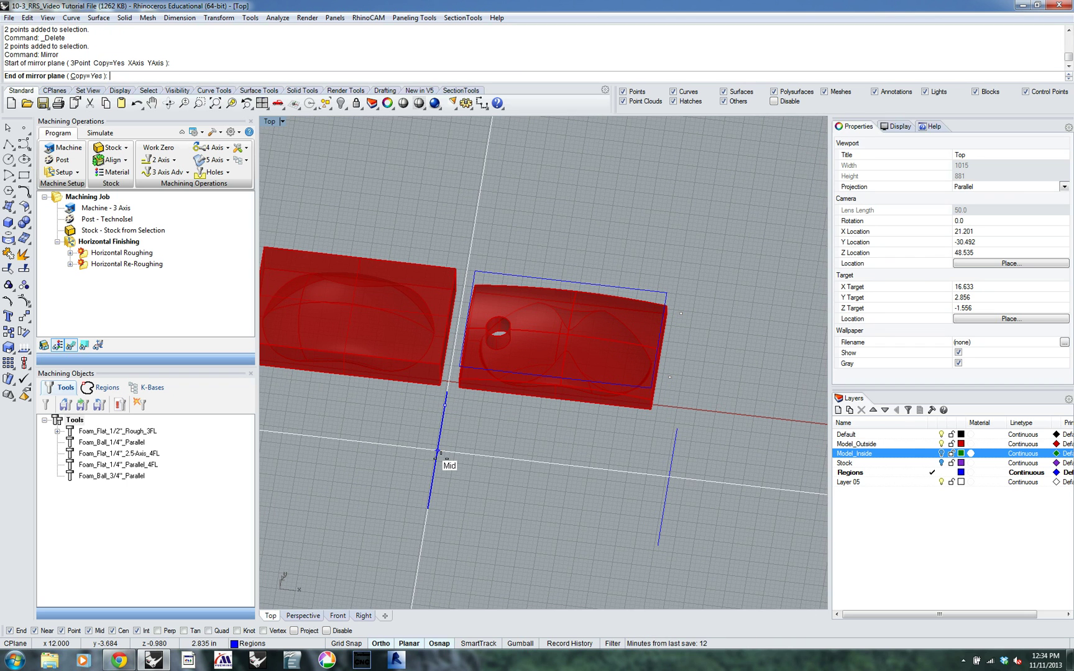
{"action": "left_click", "coordinate": [439, 461]}
{"action": "right_click_drag", "start_coordinate": [479, 464], "coordinate": [539, 408], "text": "ctrl+shift"}
{"action": "scroll", "coordinate": [500, 450], "scroll_direction": "down", "scroll_amount": 5}
{"action": "scroll", "coordinate": [484, 389], "scroll_direction": "up", "scroll_amount": 5}
{"action": "scroll", "coordinate": [367, 374], "scroll_direction": "down", "scroll_amount": 3}
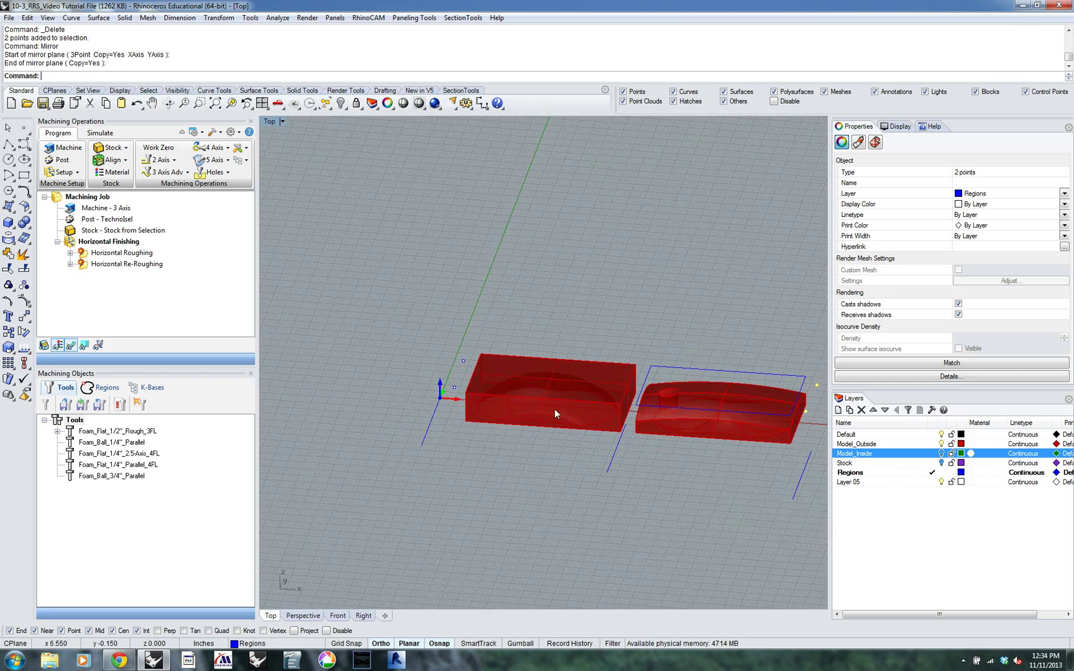
{"action": "right_click_drag", "start_coordinate": [687, 416], "coordinate": [722, 364], "text": "ctrl+shift"}
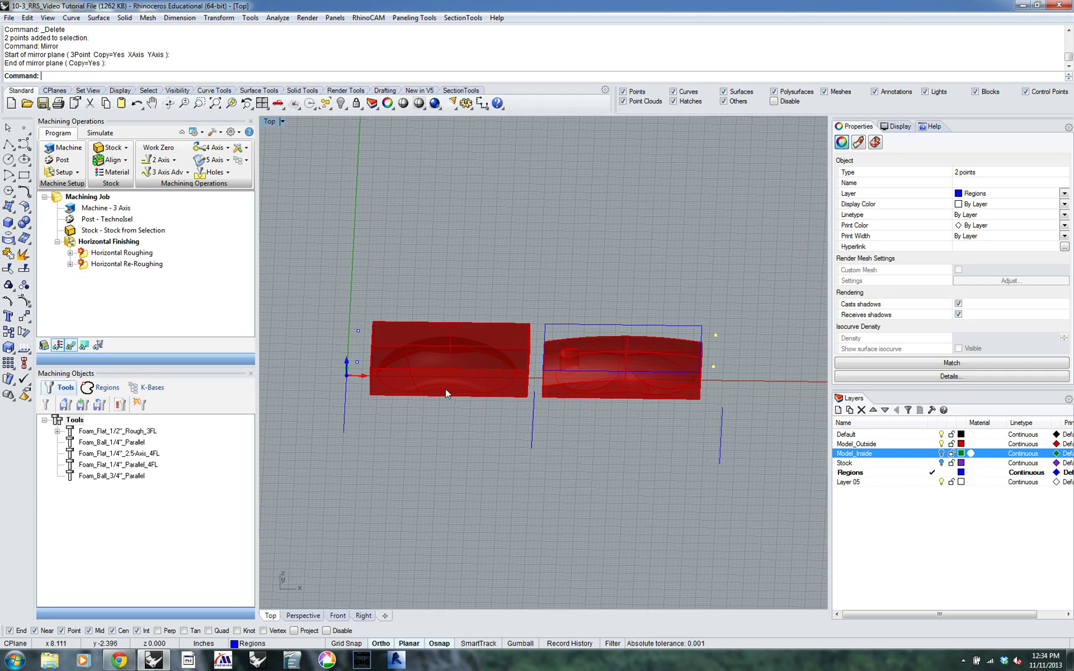
Select the two points at each end of the stock and move all four to the Model_Inside layer.
{"action": "key", "text": "Escape"}
{"action": "left_click_drag", "start_coordinate": [356, 371], "coordinate": [356, 370]}
{"action": "left_click_drag", "start_coordinate": [730, 310], "coordinate": [709, 374]}
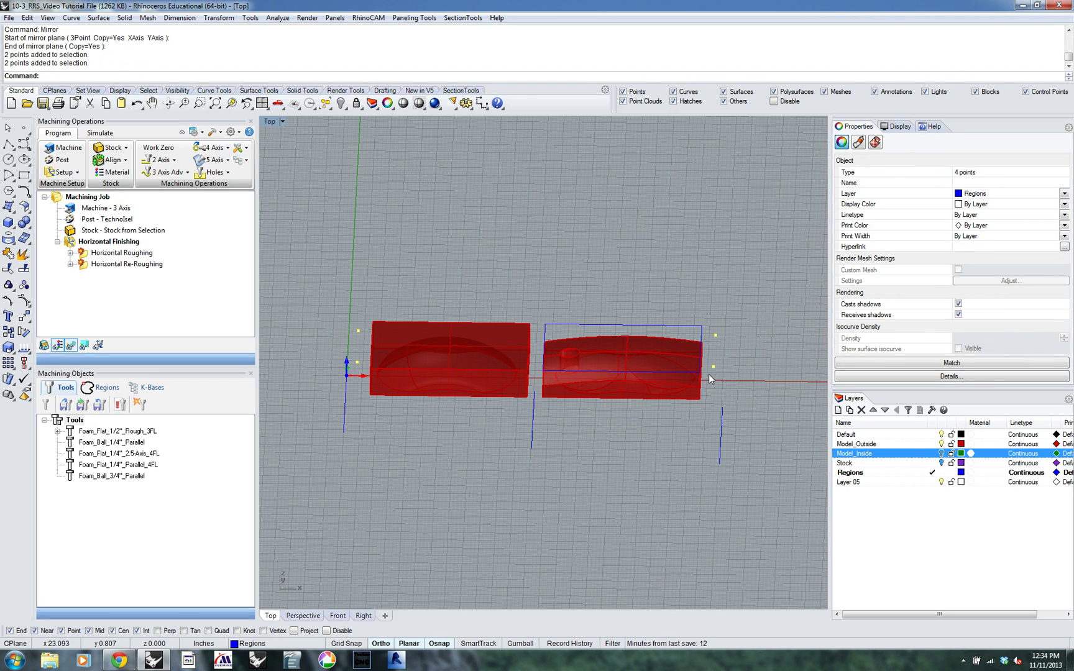
{"action": "right_click", "coordinate": [915, 455]}
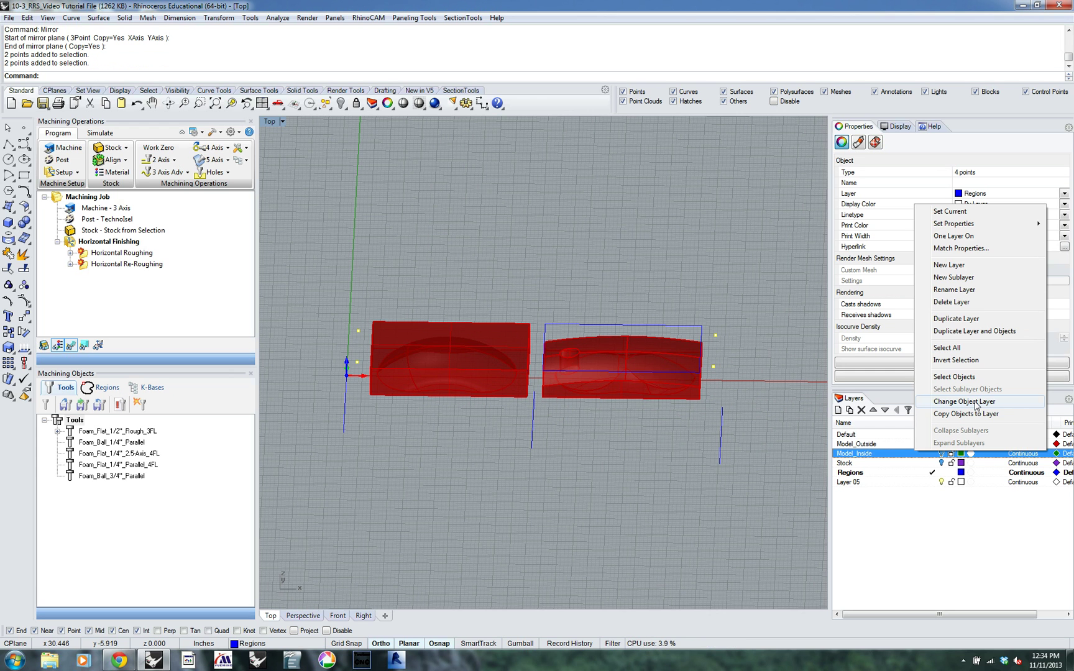
{"action": "left_click", "coordinate": [964, 402]}
Move the three parallel reference lines to Layer 05 and rename that layer Orientation Curves.
{"action": "right_click_drag", "start_coordinate": [636, 413], "coordinate": [460, 518], "text": "ctrl+shift"}
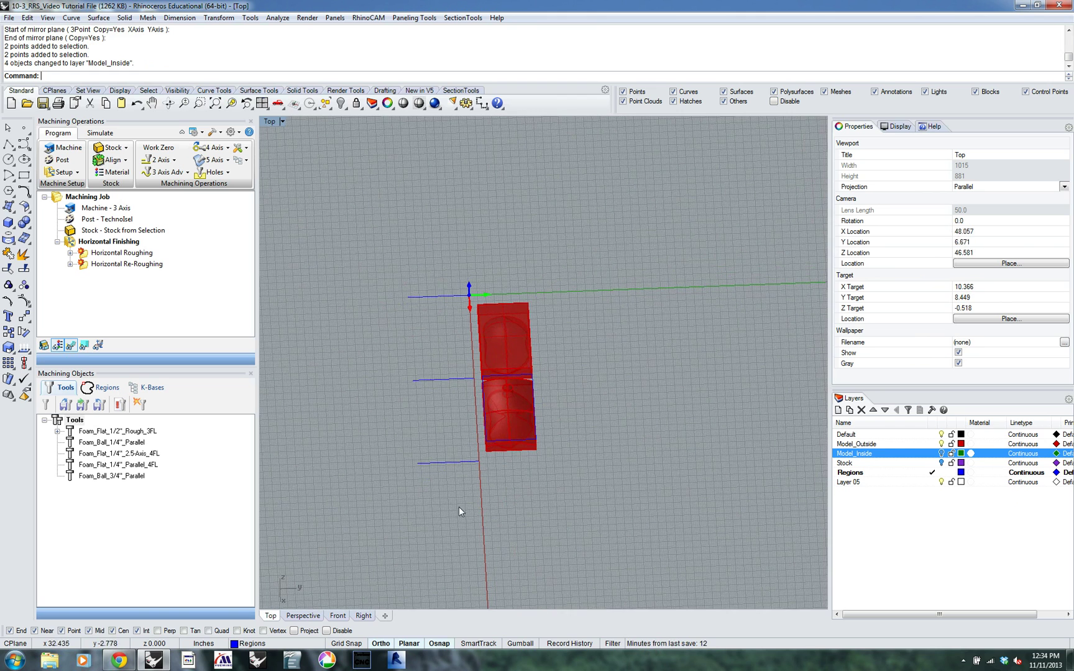
{"action": "left_click_drag", "start_coordinate": [392, 283], "coordinate": [392, 283]}
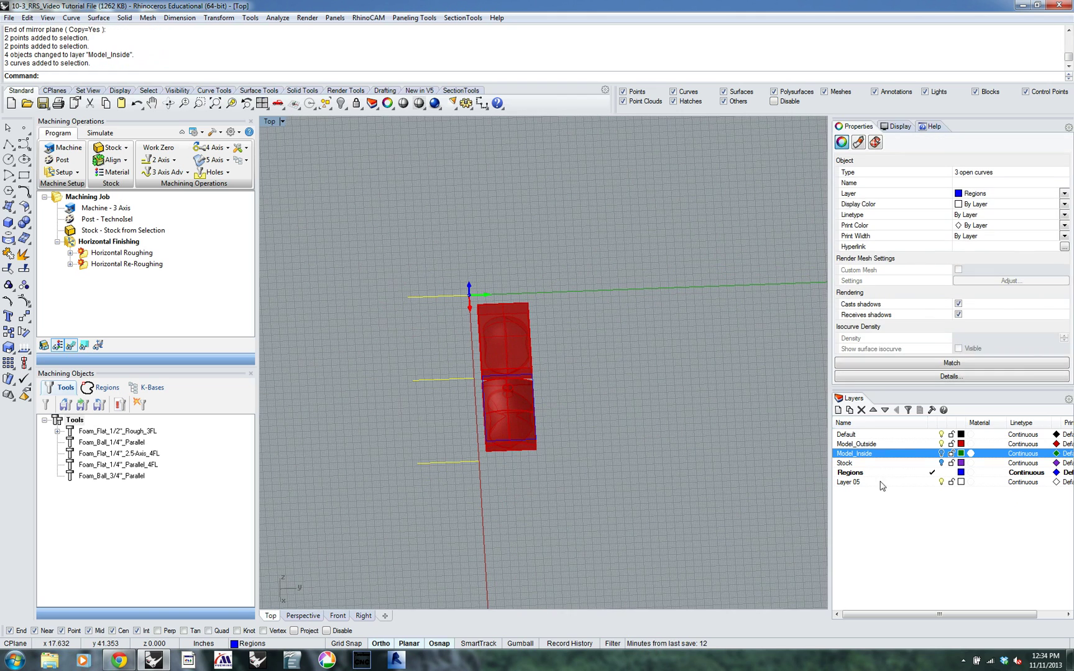
{"action": "left_click", "coordinate": [914, 484]}
{"action": "right_click", "coordinate": [913, 485]}
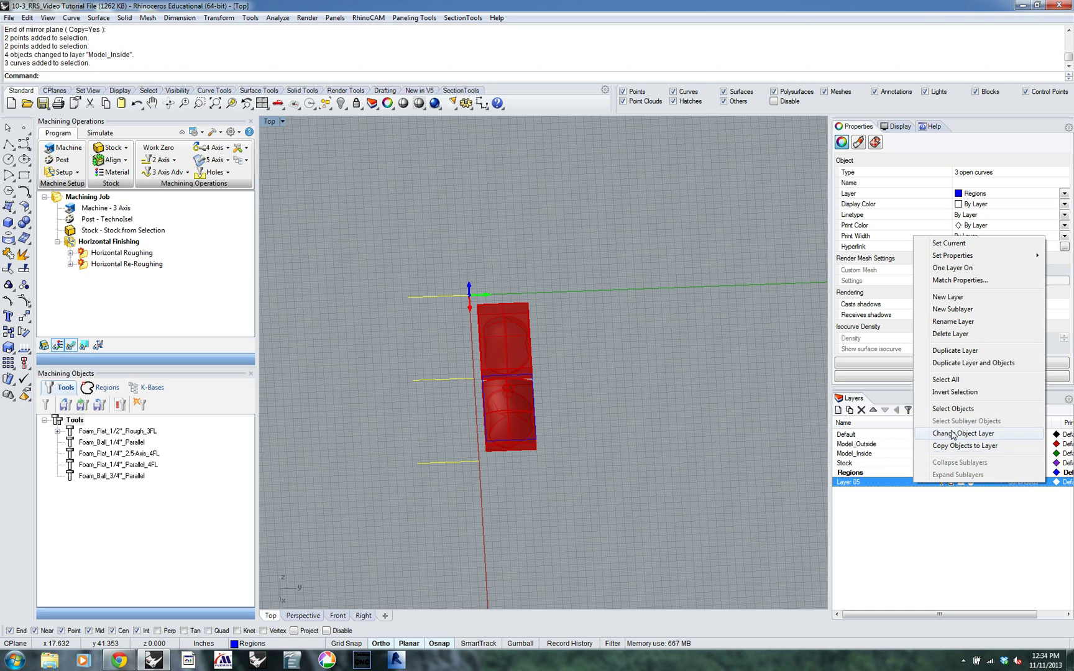
{"action": "left_click", "coordinate": [953, 434]}
{"action": "left_click", "coordinate": [852, 483]}
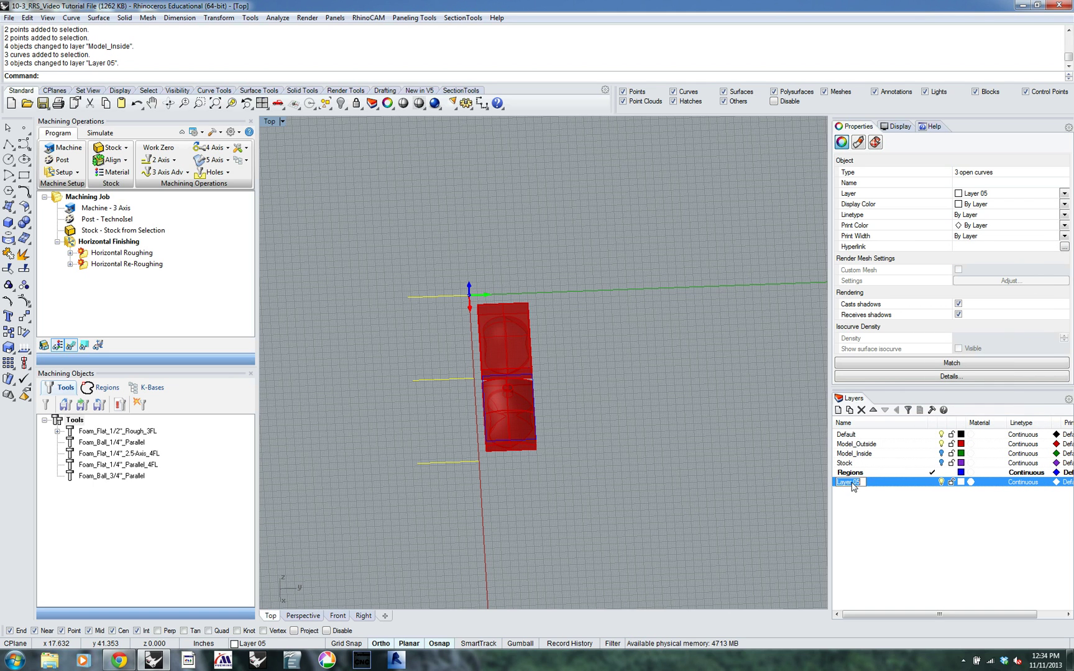
{"action": "type", "text": "Orientation Curv"}
{"action": "key", "text": "Return"}
Hide the Orientation Curves and Model_Outside layers, and show the Model_Inside layer.
{"action": "left_click", "coordinate": [703, 488]}
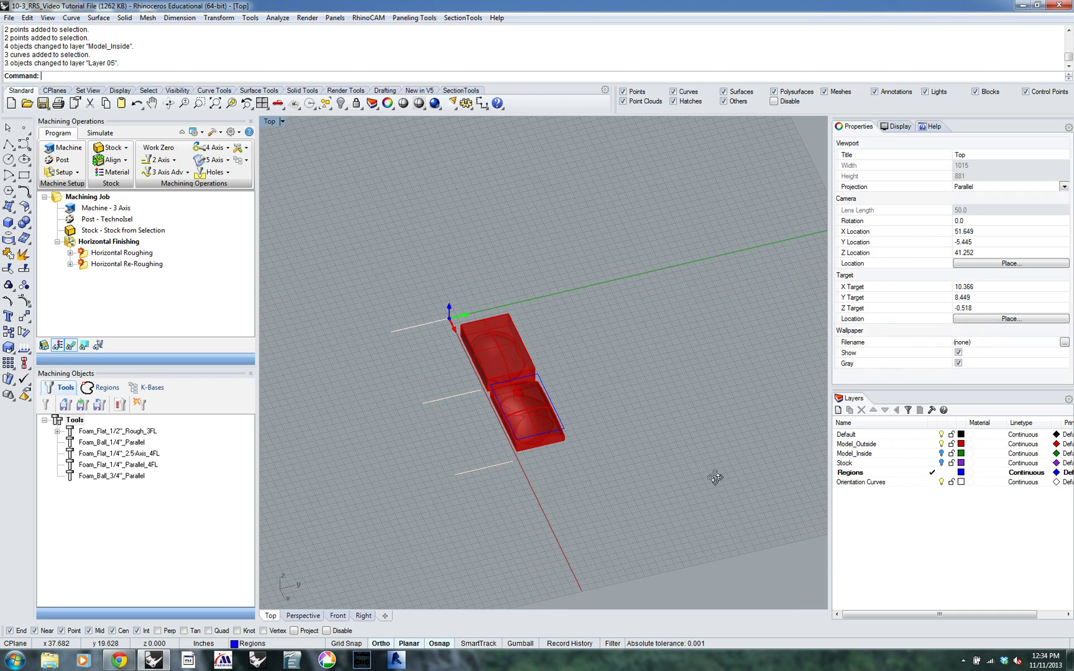
{"action": "right_click_drag", "start_coordinate": [703, 488], "coordinate": [723, 467], "text": "ctrl+shift"}
{"action": "left_click", "coordinate": [943, 484]}
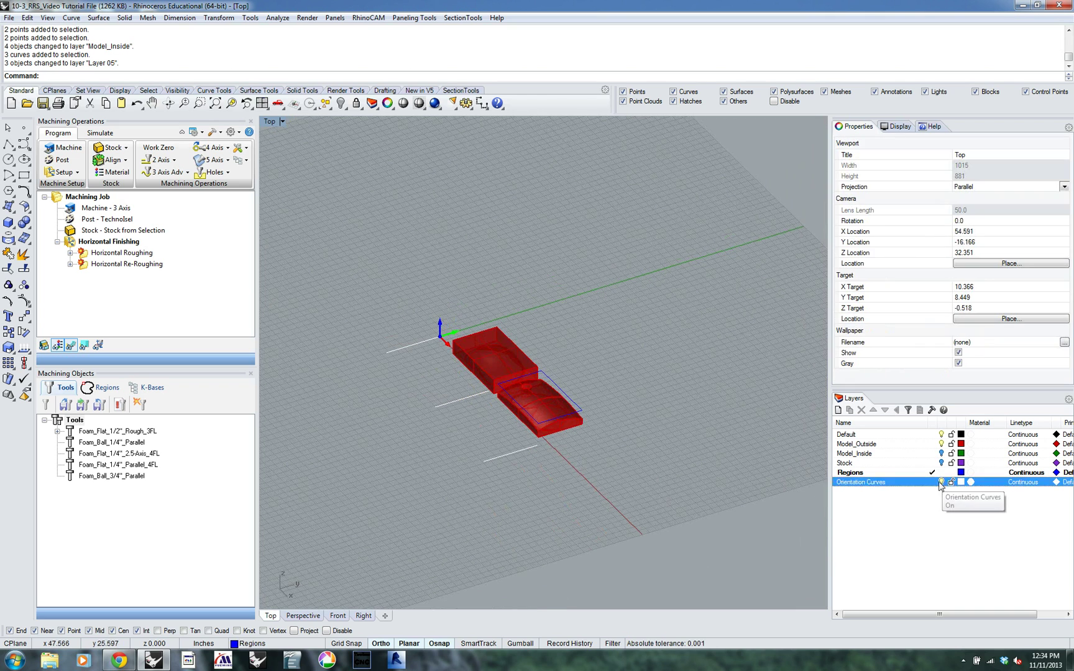
{"action": "right_click_drag", "start_coordinate": [442, 423], "coordinate": [568, 436], "text": "ctrl+shift"}
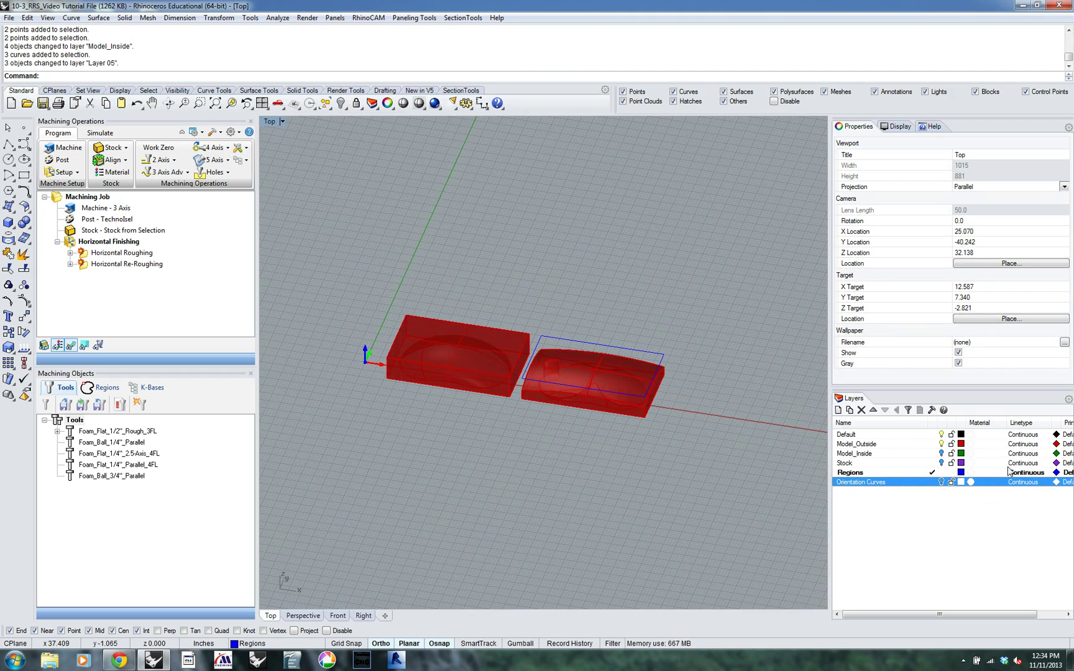
{"action": "left_click", "coordinate": [941, 454]}
{"action": "left_click", "coordinate": [941, 444]}
{"action": "right_click_drag", "start_coordinate": [653, 404], "coordinate": [649, 394], "text": "ctrl+shift"}
{"action": "scroll", "coordinate": [584, 369], "scroll_direction": "up", "scroll_amount": 4}
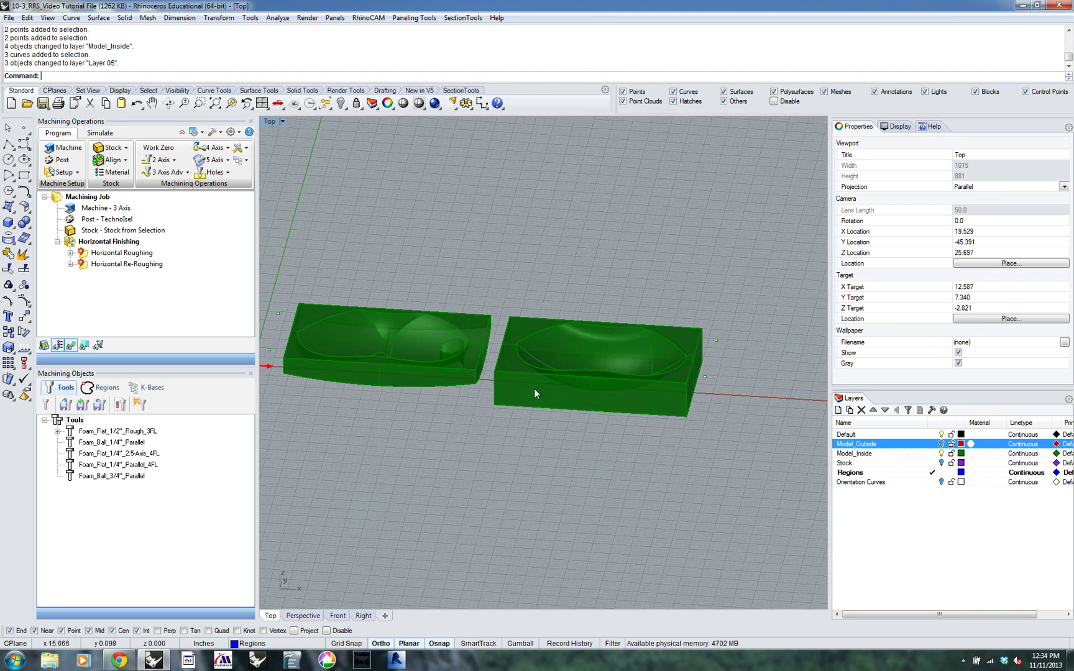
Load the tool library 9-26-13_UMass A+D Tool Library_INTRO_FOAM.vkb from the Tool Libraries folder in ROUTER SETUP.
{"action": "left_click", "coordinate": [64, 406]}
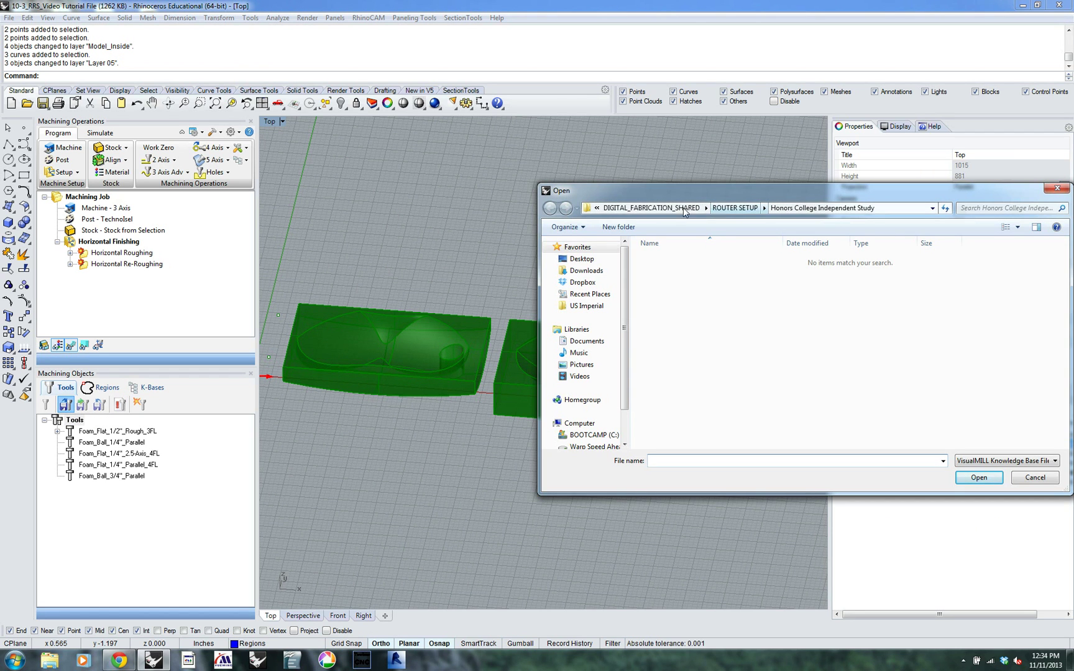
{"action": "left_click", "coordinate": [665, 212]}
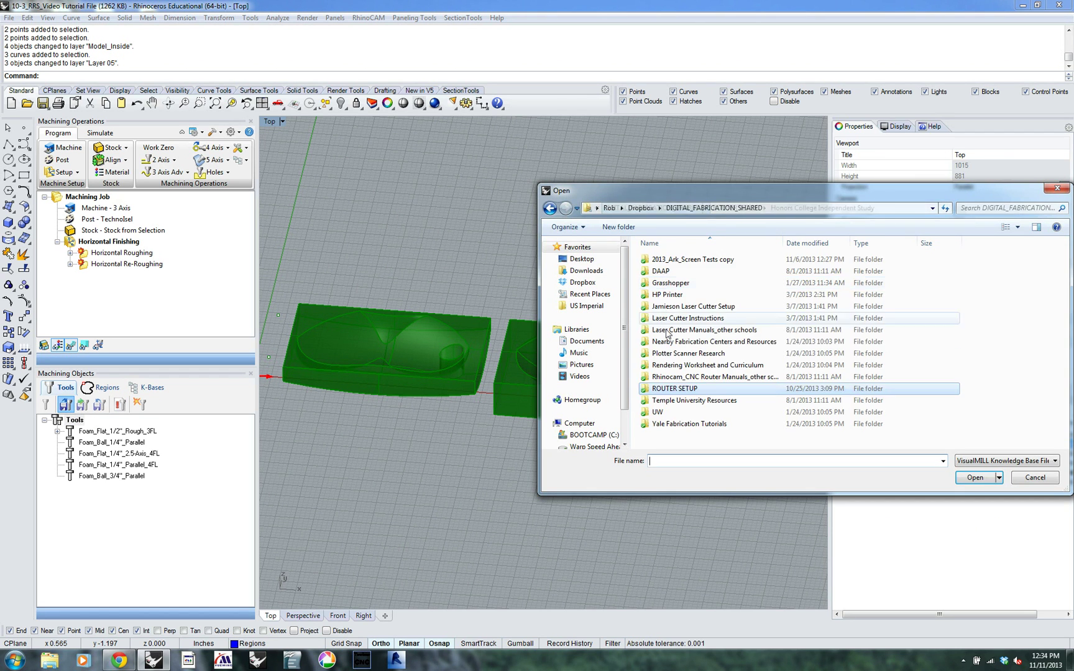
{"action": "double_click", "coordinate": [680, 390]}
{"action": "double_click", "coordinate": [668, 346]}
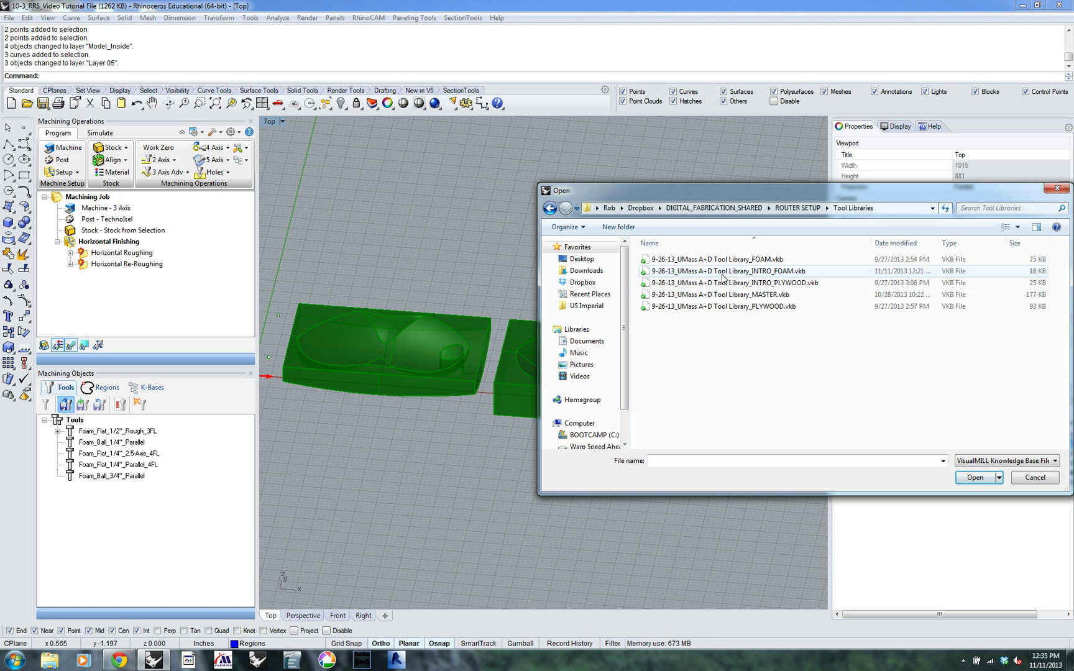
{"action": "left_click", "coordinate": [721, 271]}
{"action": "left_click", "coordinate": [973, 477]}
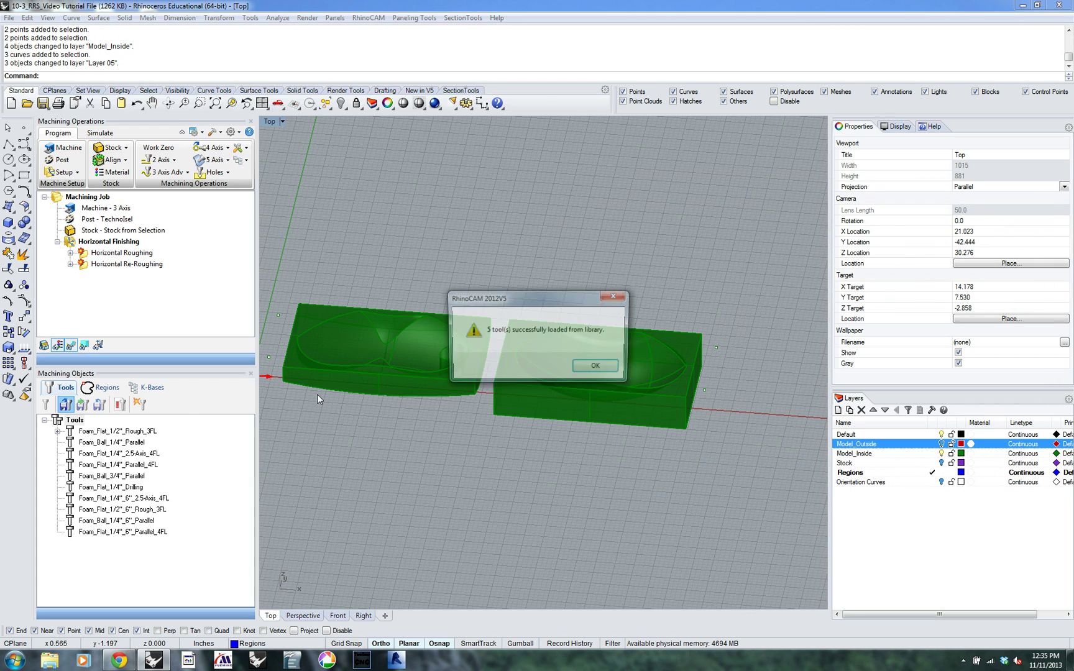
{"action": "left_click", "coordinate": [598, 367]}
Delete all tools in the machining tool list, from Foam_Flat_1/2"_Rough_3FL through Foam_Flat_1/4"_6"_Parallel_4FL.
{"action": "right_click", "coordinate": [169, 495]}
{"action": "left_click", "coordinate": [227, 466]}
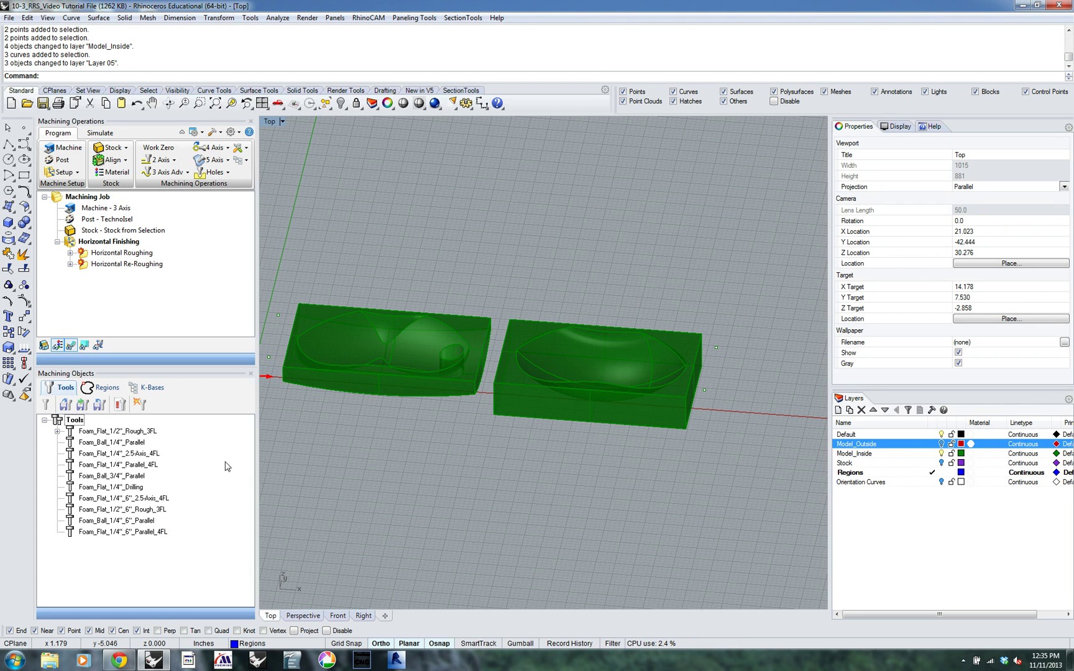
{"action": "left_click", "coordinate": [89, 433]}
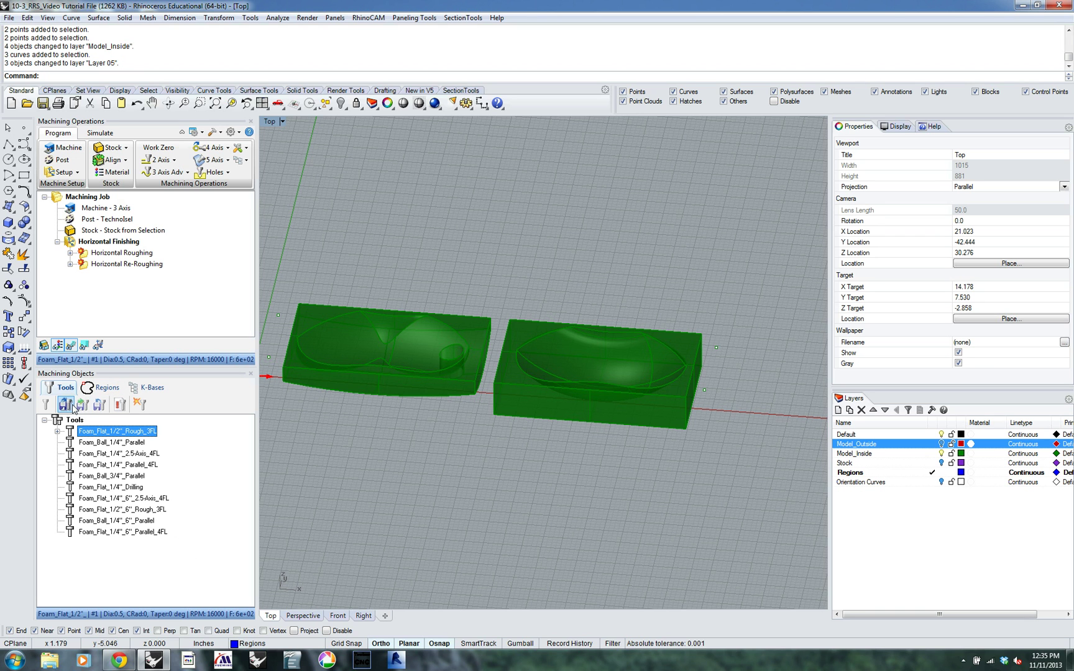
{"action": "left_click", "coordinate": [96, 521], "text": "shift"}
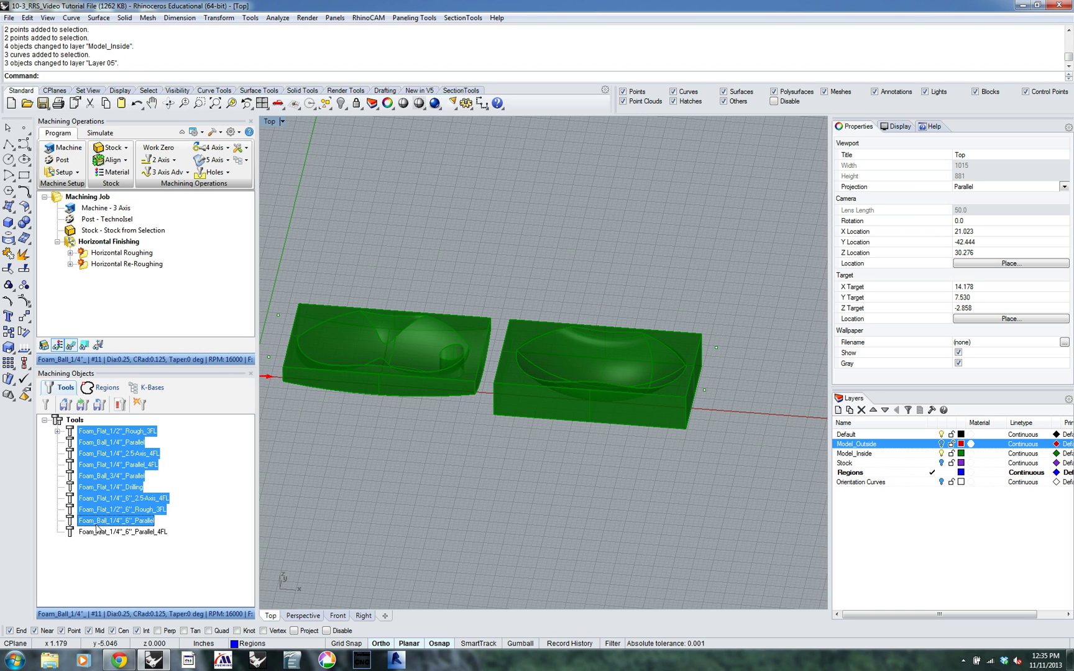
{"action": "left_click", "coordinate": [93, 535], "text": "shift"}
{"action": "key", "text": "Delete"}
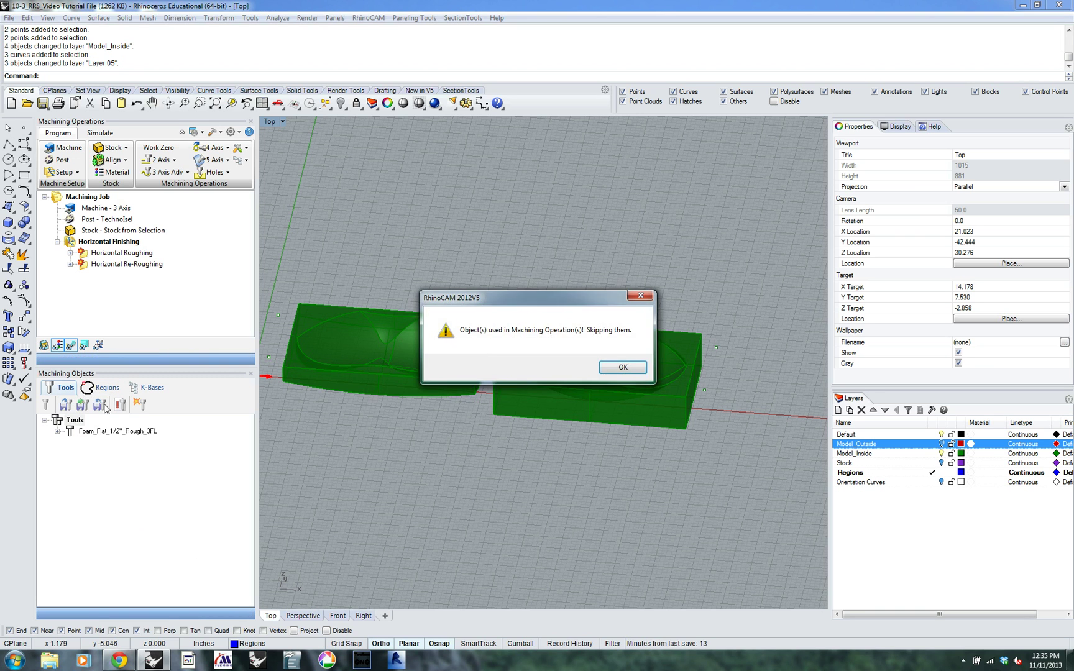
Load the tool library 9-26-13_UMass A+D Tool Library_INTRO_FOAM.vkb into the machining tool list.
{"action": "left_click", "coordinate": [622, 367]}
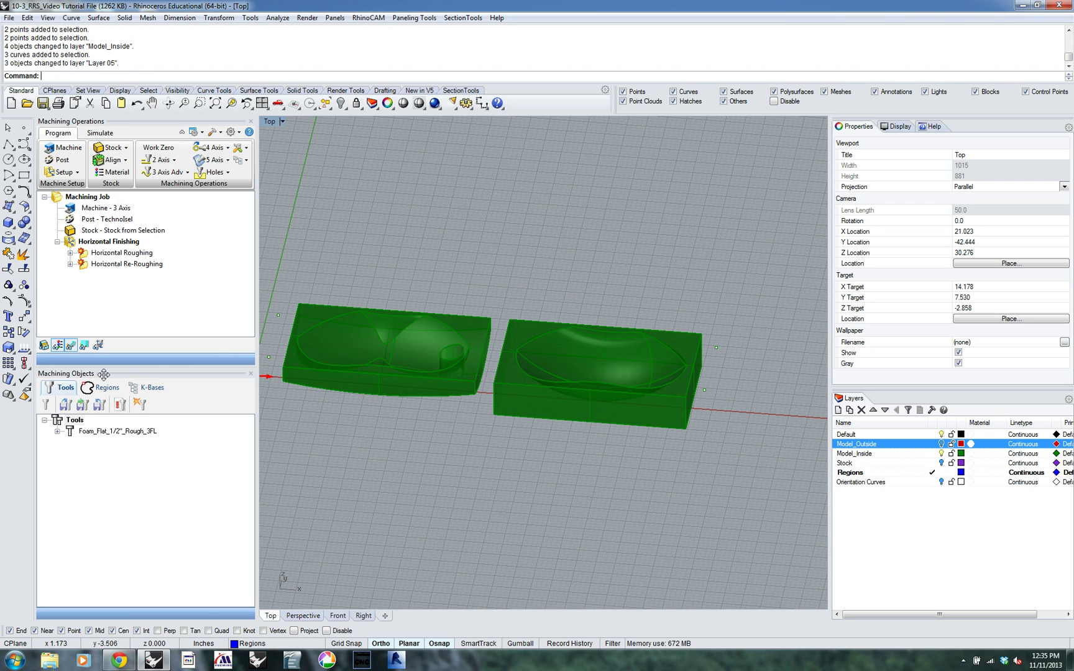
{"action": "left_click", "coordinate": [66, 405]}
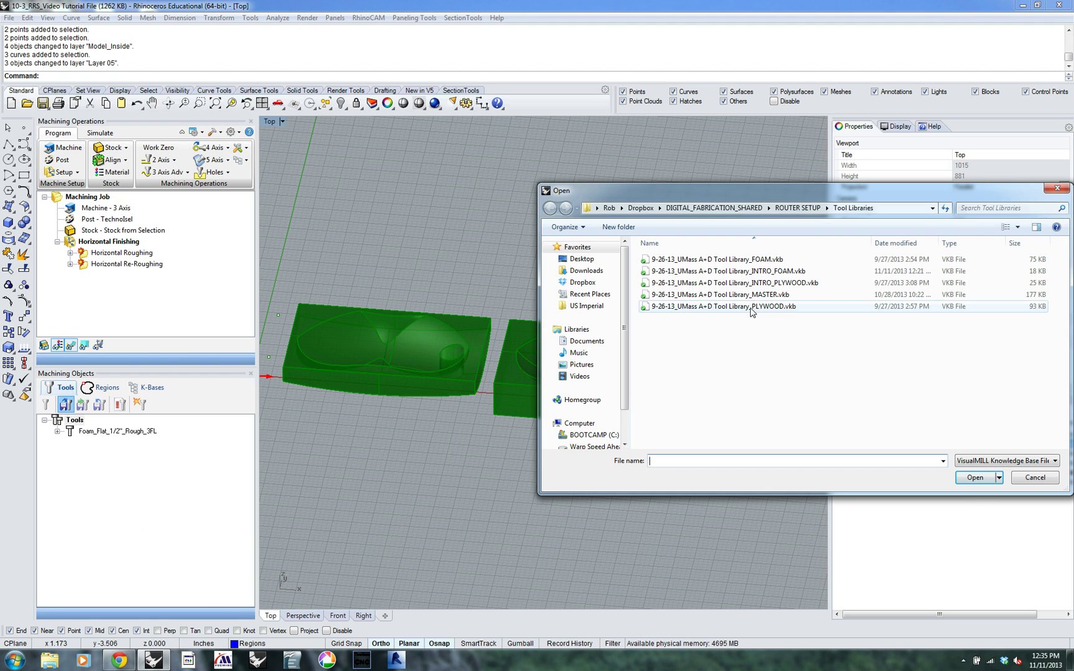
{"action": "left_click", "coordinate": [759, 272]}
{"action": "left_click", "coordinate": [975, 477]}
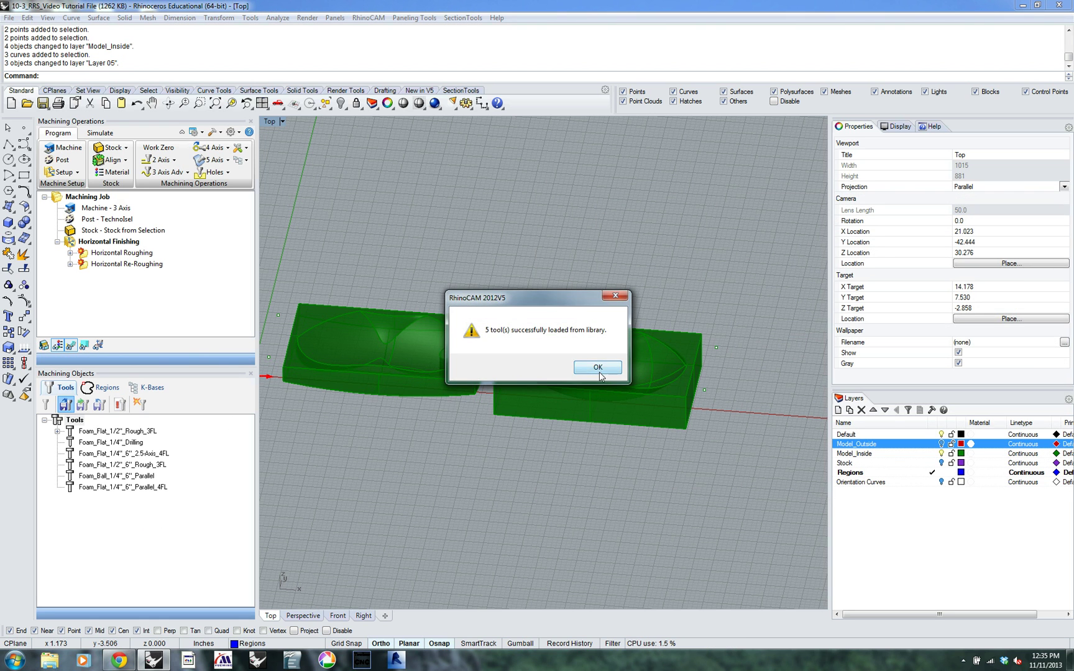
{"action": "left_click", "coordinate": [598, 368]}
{"action": "right_click", "coordinate": [128, 477]}
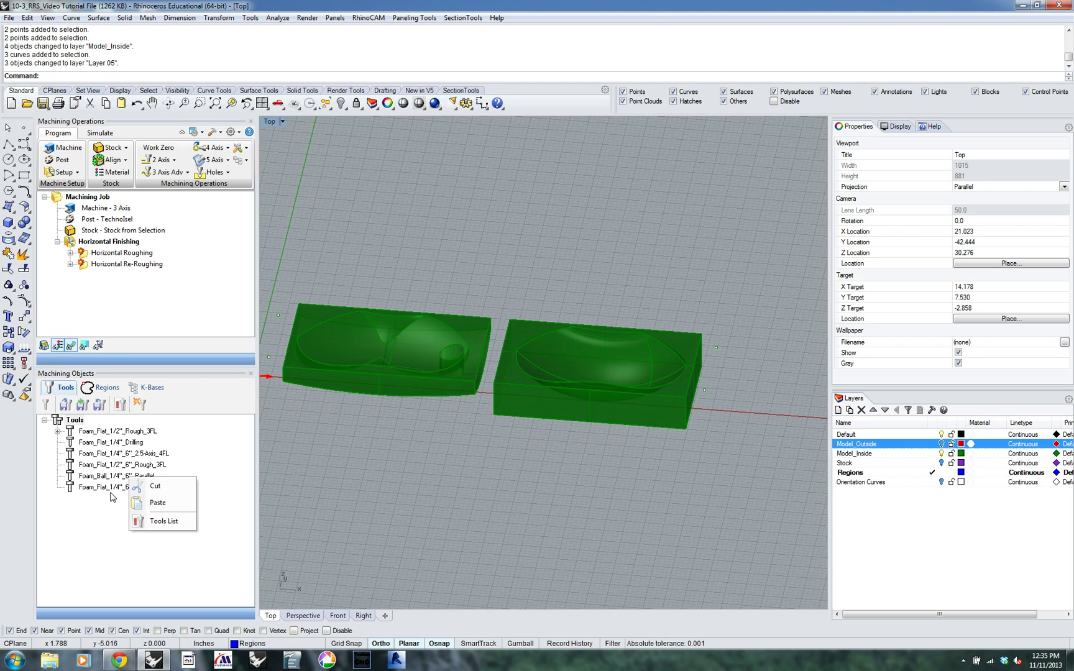
{"action": "key", "text": "Escape"}
Examine the inside faces of both mold blocks from several angles and check the drilling tool entry.
{"action": "right_click_drag", "start_coordinate": [545, 534], "coordinate": [355, 470], "text": "ctrl+shift"}
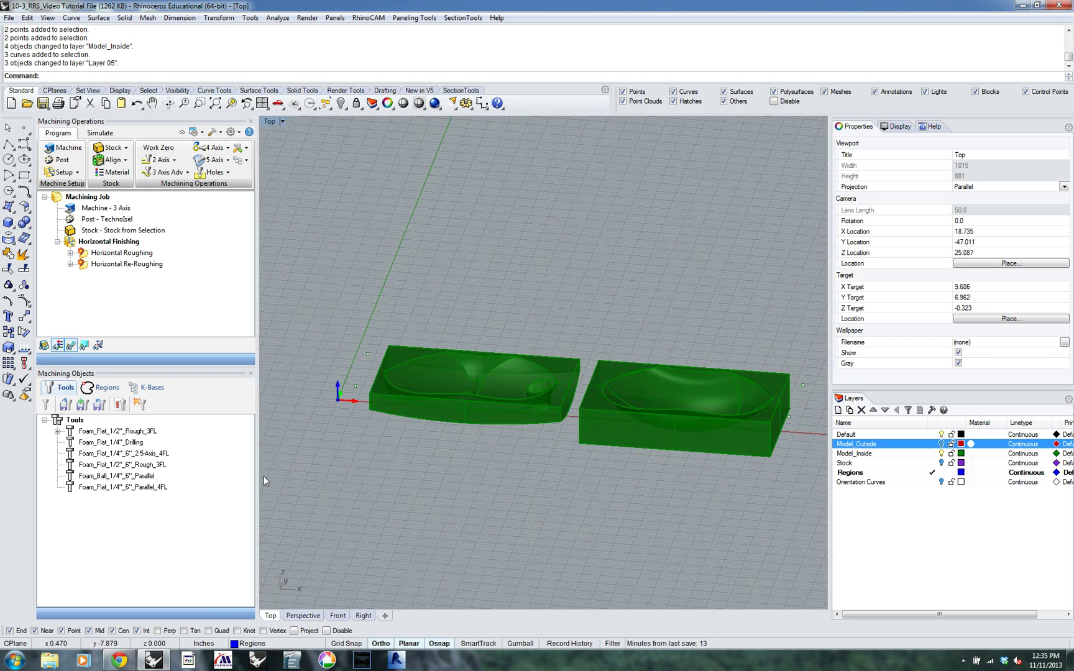
{"action": "left_click", "coordinate": [88, 442]}
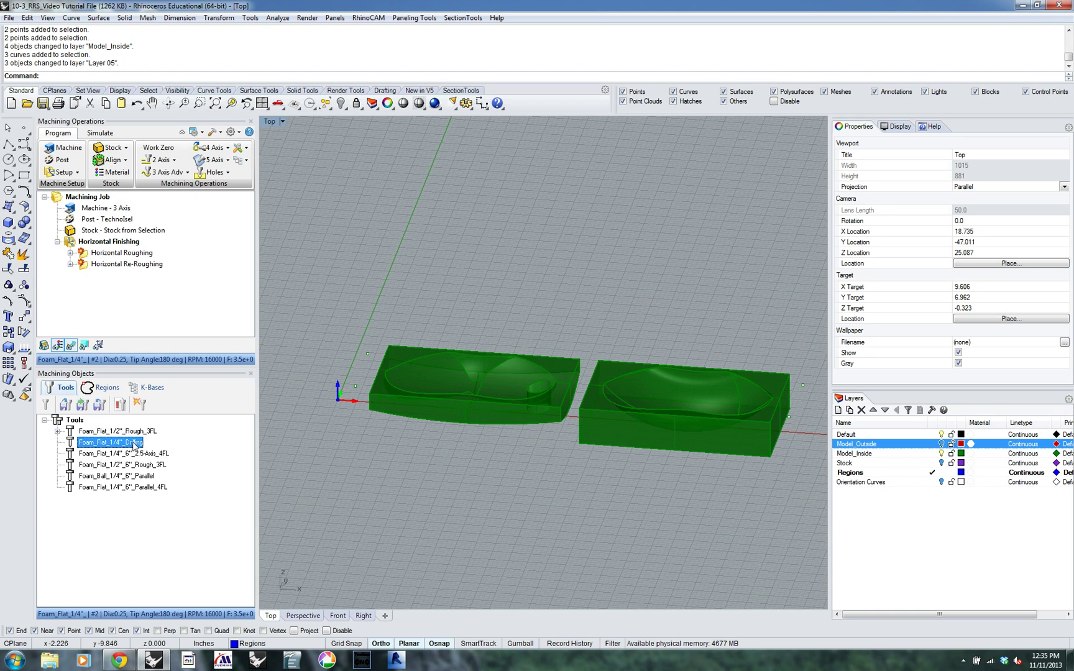
{"action": "right_click_drag", "start_coordinate": [431, 364], "coordinate": [604, 331], "text": "ctrl+shift"}
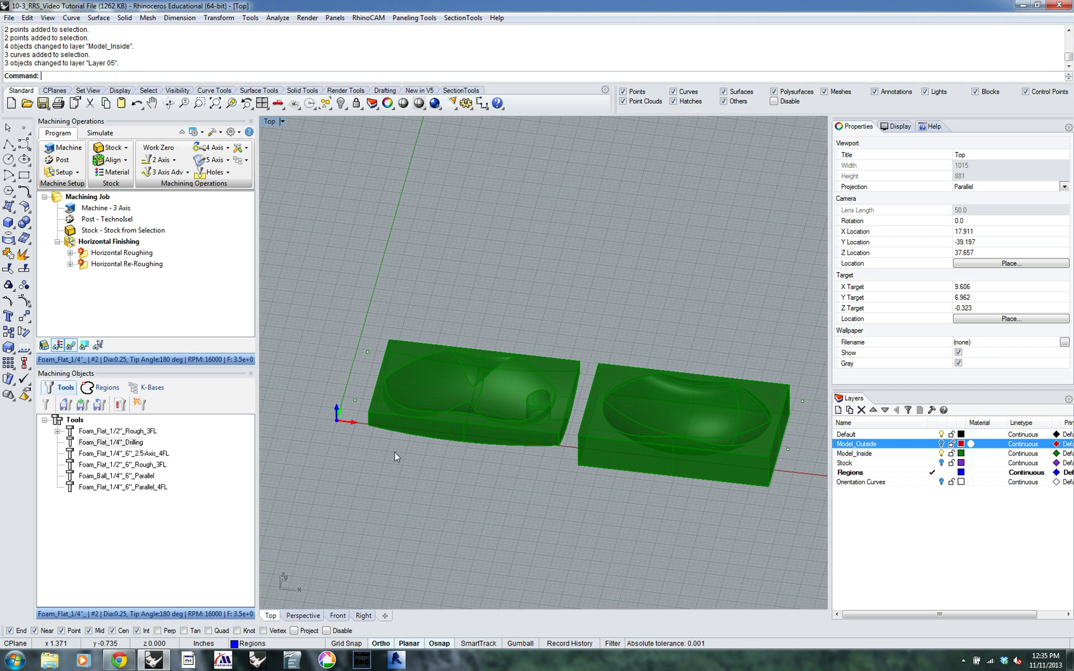
{"action": "right_click_drag", "start_coordinate": [379, 389], "coordinate": [362, 419], "text": "ctrl+shift"}
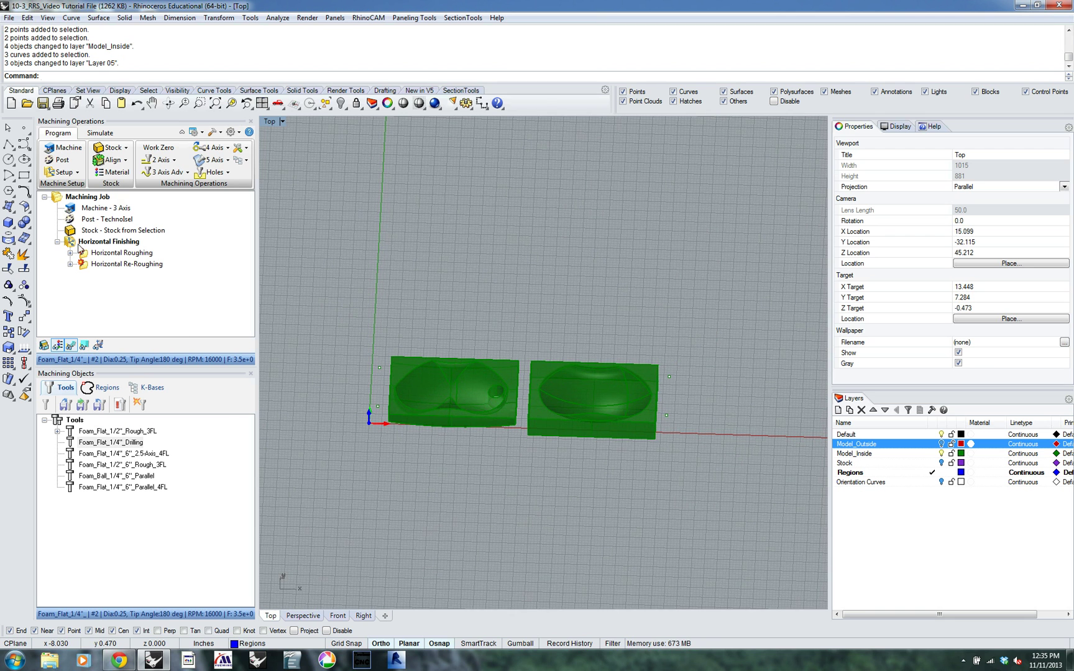
{"action": "right_click_drag", "start_coordinate": [559, 305], "coordinate": [563, 308], "text": "ctrl+shift"}
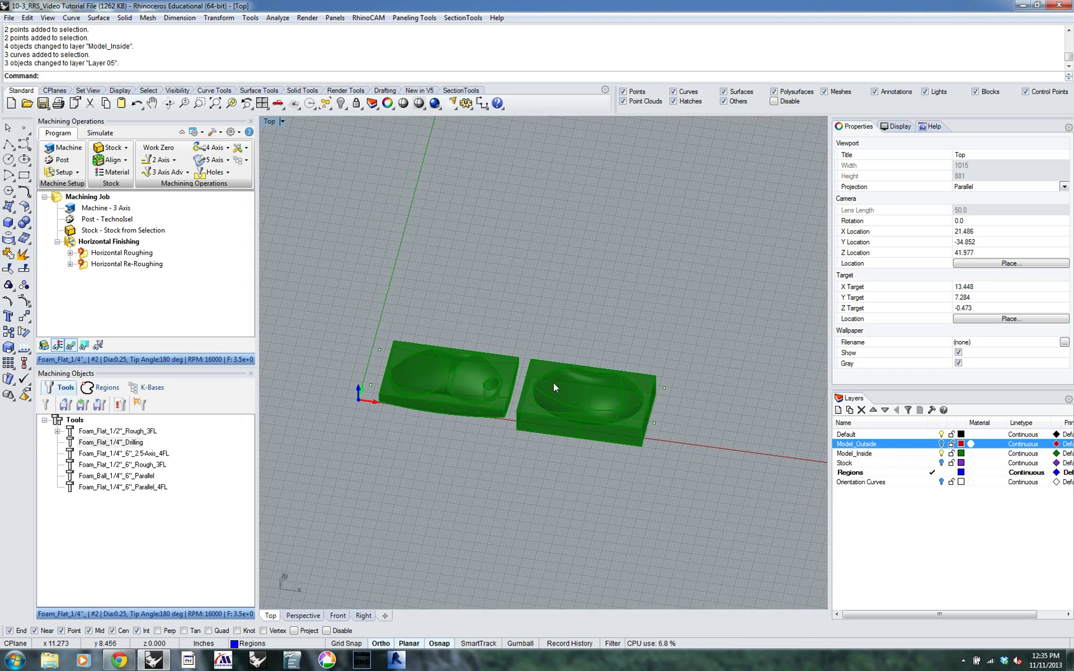
{"action": "scroll", "coordinate": [557, 389], "scroll_direction": "up", "scroll_amount": 3}
{"action": "scroll", "coordinate": [571, 402], "scroll_direction": "down", "scroll_amount": 5}
{"action": "right_click_drag", "start_coordinate": [719, 360], "coordinate": [526, 360], "text": "ctrl+shift"}
{"action": "scroll", "coordinate": [559, 379], "scroll_direction": "up", "scroll_amount": 2}
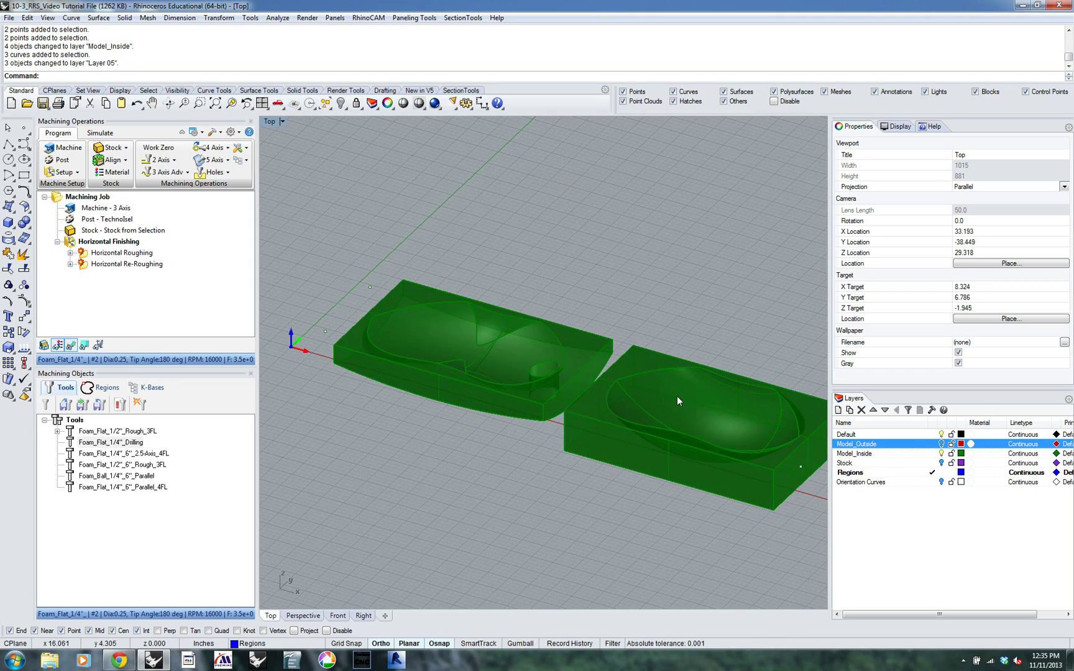
{"action": "right_click_drag", "start_coordinate": [677, 396], "coordinate": [614, 345]}
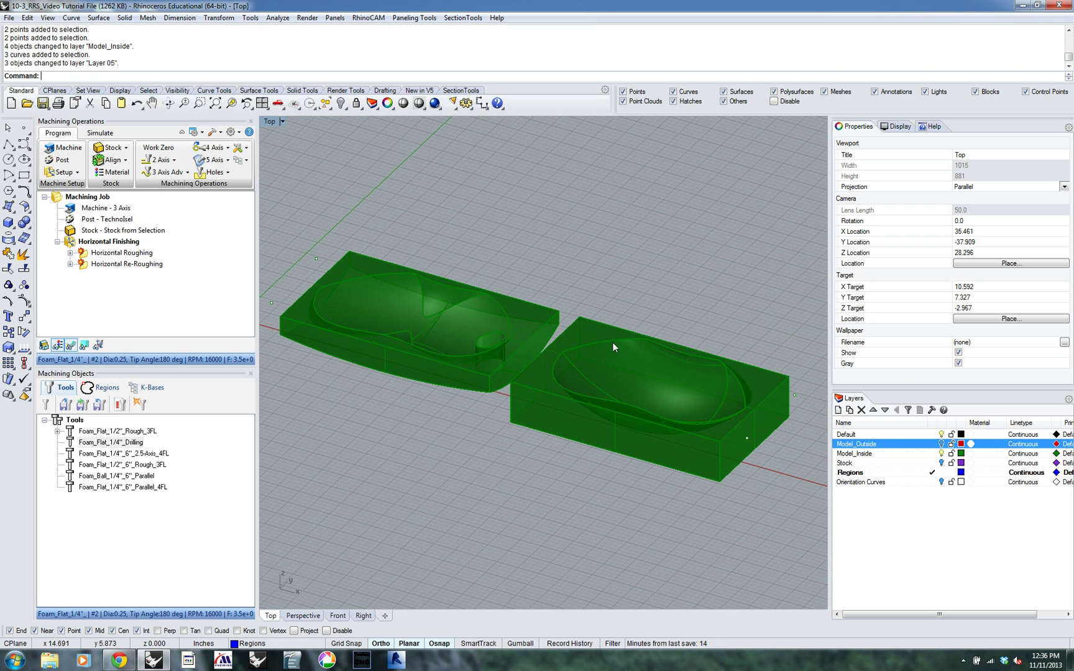
Try to regenerate the Horizontal Roughing toolpath with its existing settings.
{"action": "left_click", "coordinate": [86, 253]}
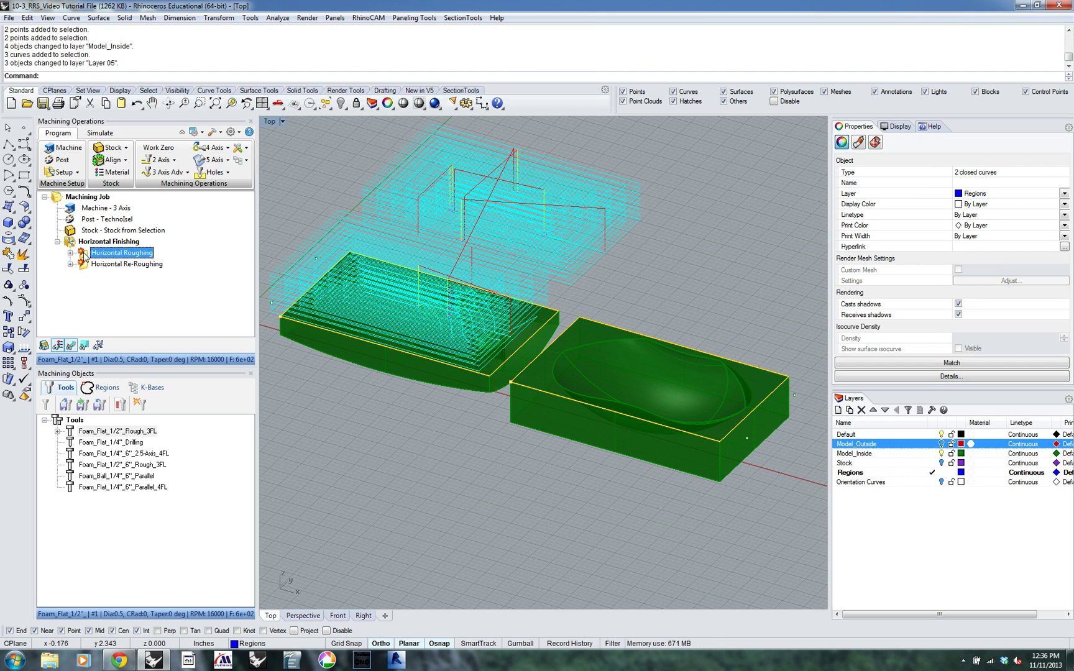
{"action": "right_click", "coordinate": [86, 255]}
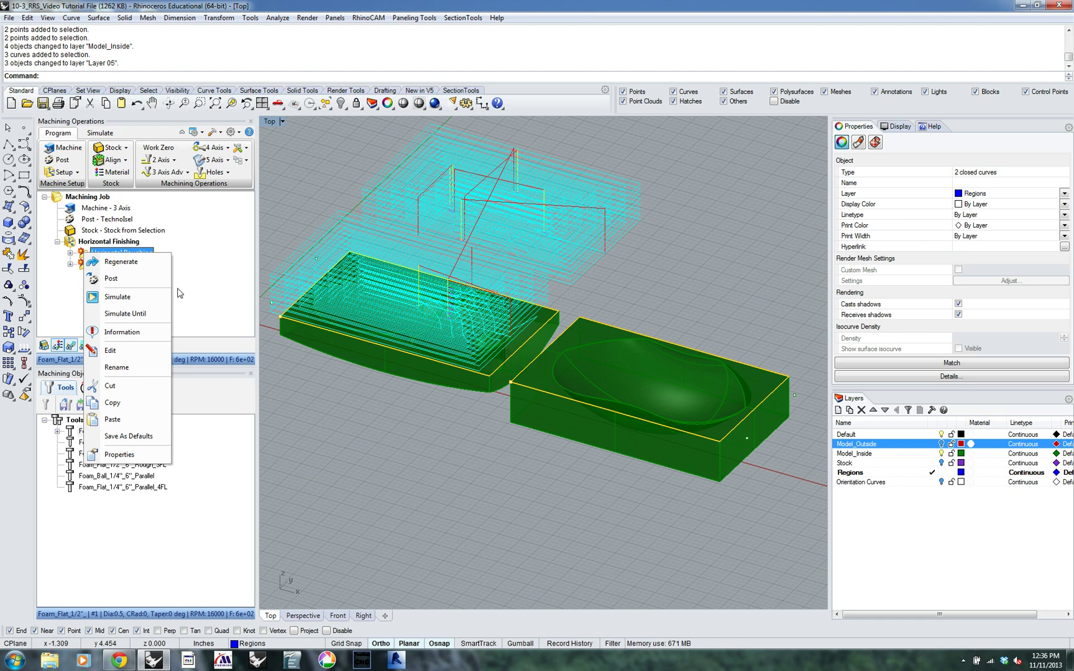
{"action": "left_click", "coordinate": [130, 264]}
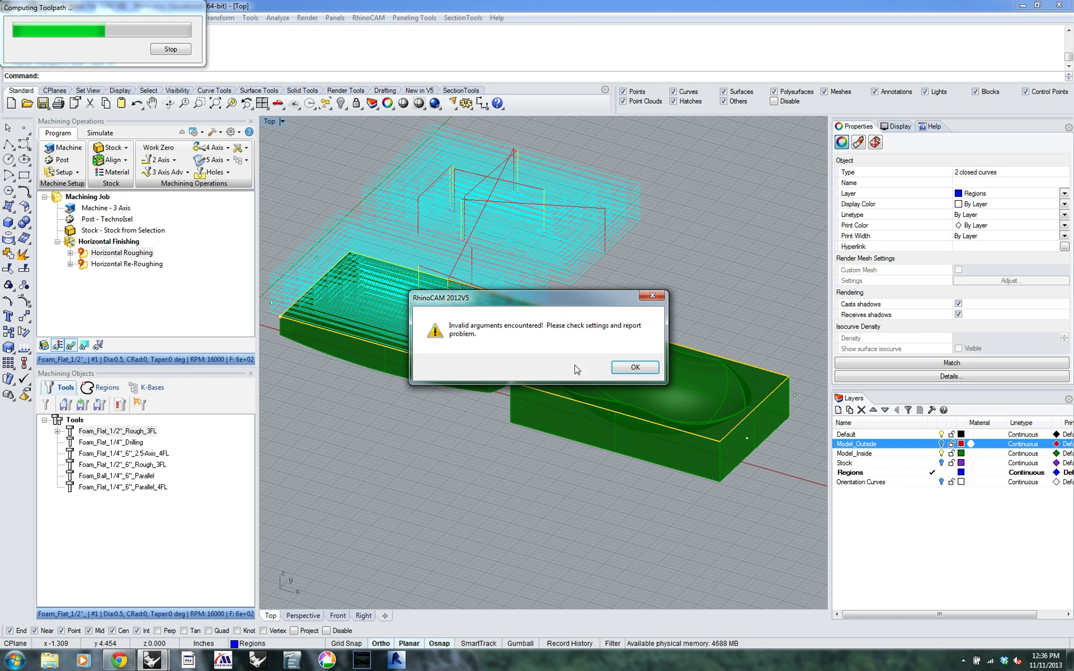
{"action": "left_click", "coordinate": [635, 369]}
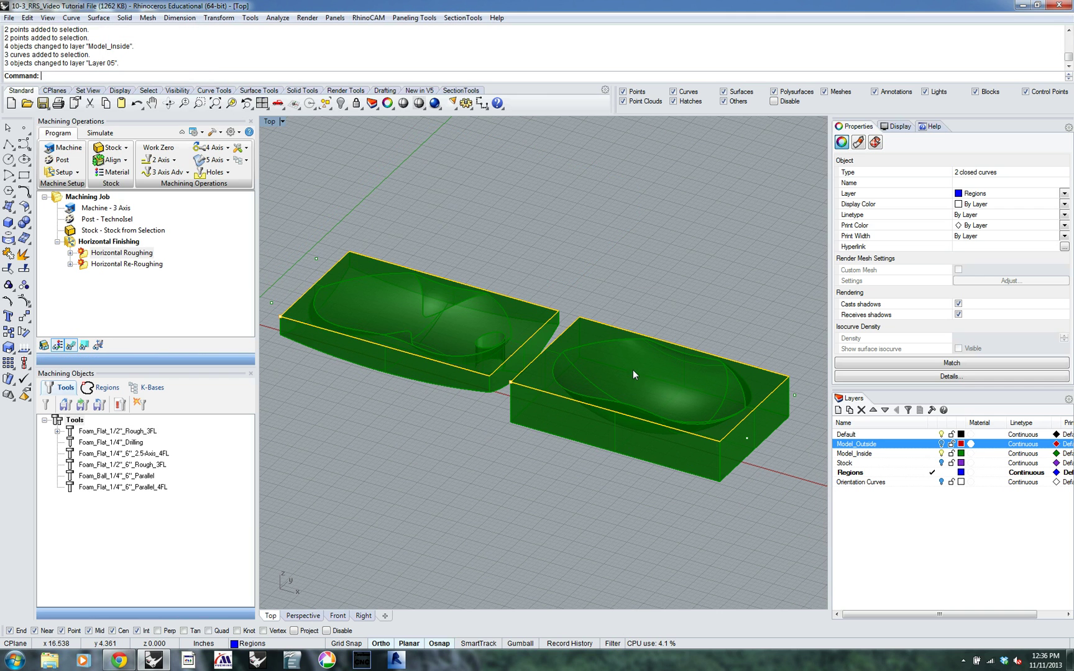
Assign the tool Foam_Flat_1/2"_6"_Rough_3FL to the Horizontal Roughing operation.
{"action": "double_click", "coordinate": [77, 255]}
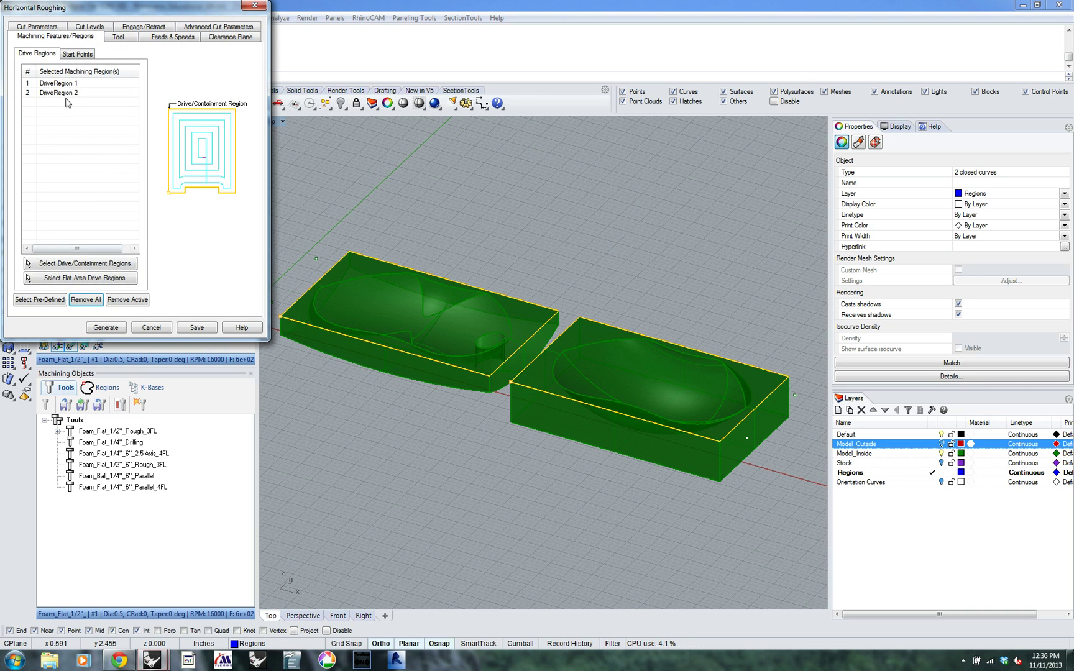
{"action": "left_click", "coordinate": [131, 37]}
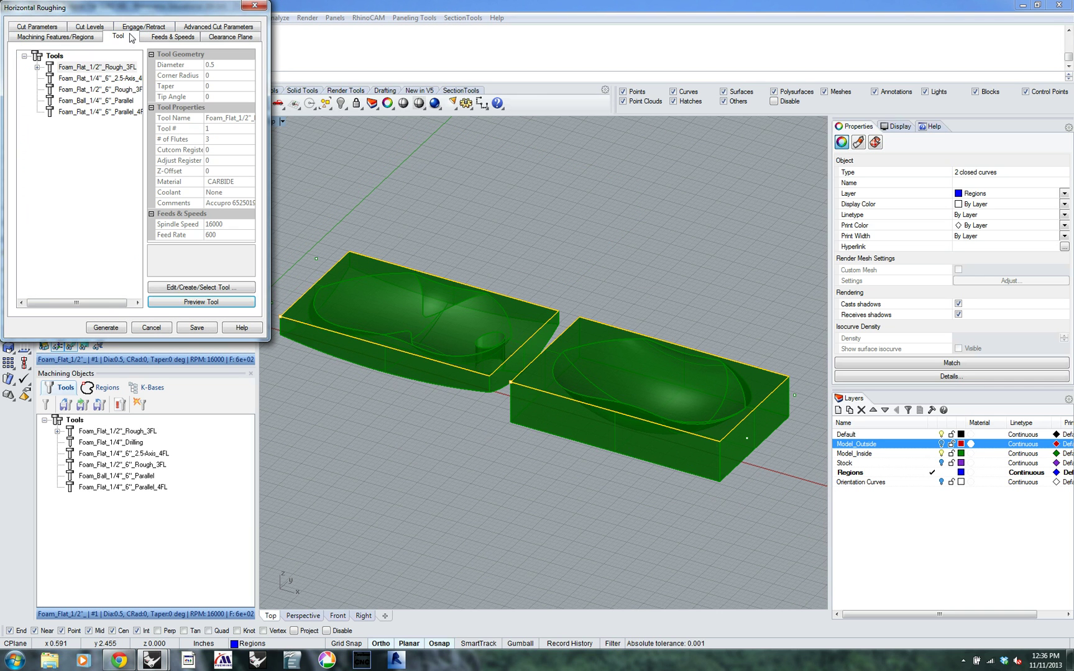
{"action": "left_click", "coordinate": [78, 90]}
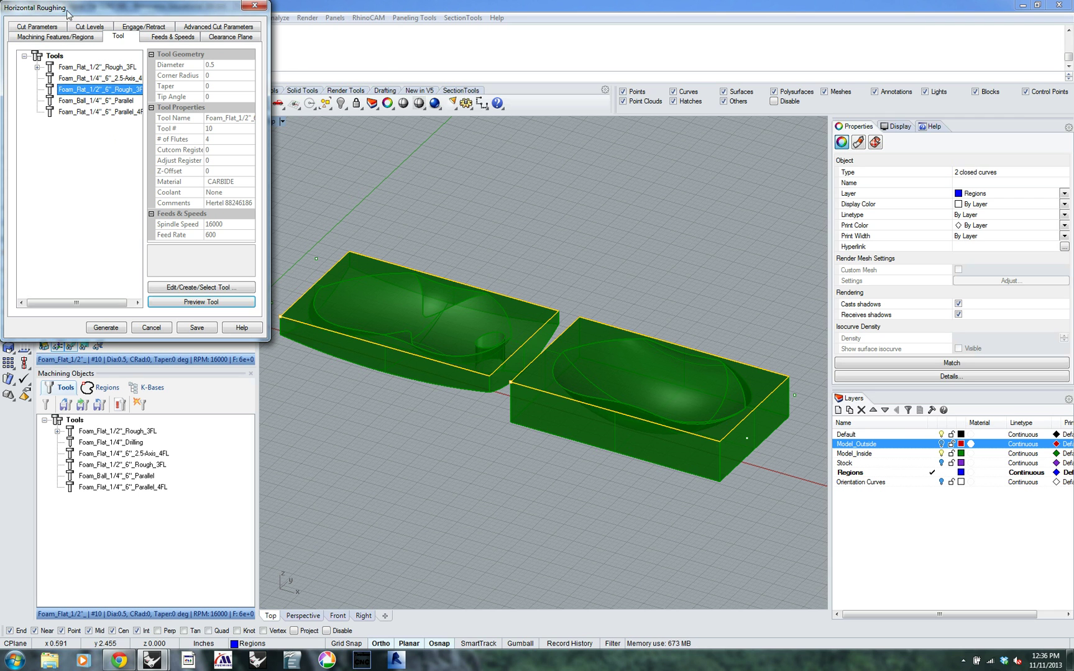
Remove all drive regions from Horizontal Roughing and select the rectangular top outlines of both mold blocks as containment regions.
{"action": "left_click", "coordinate": [66, 38]}
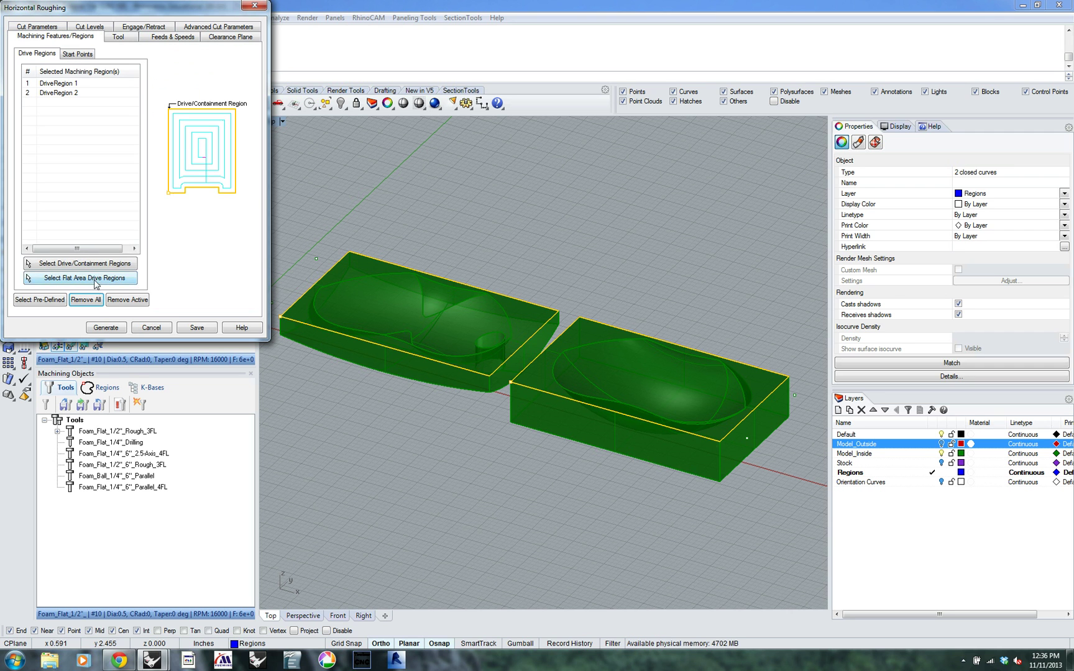
{"action": "left_click", "coordinate": [87, 299]}
{"action": "left_click", "coordinate": [102, 266]}
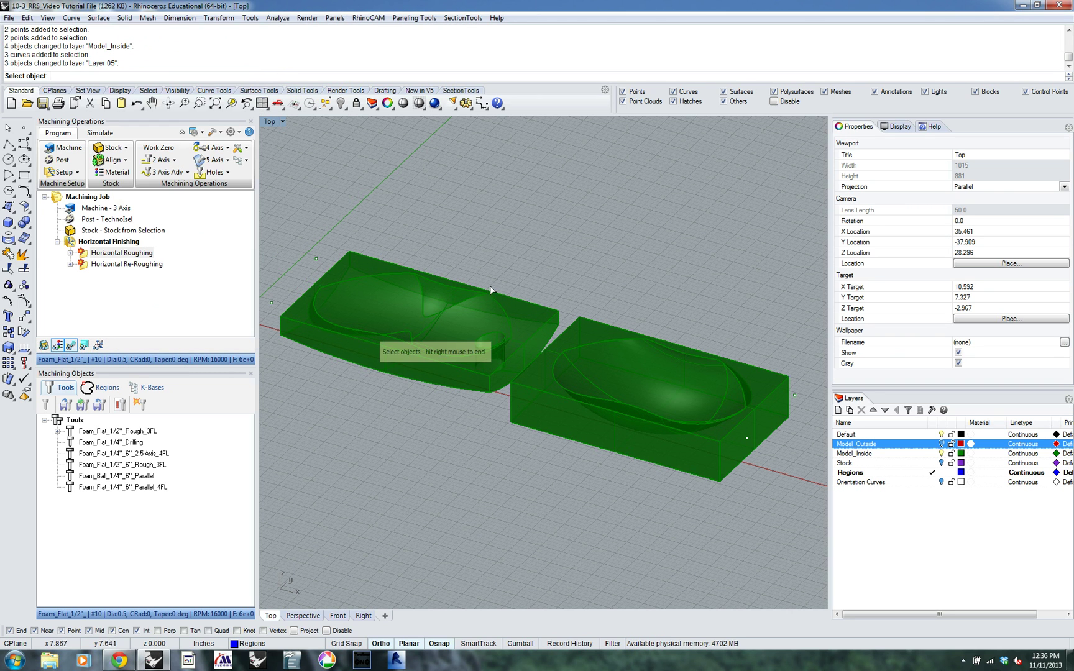
{"action": "left_click", "coordinate": [494, 287]}
{"action": "left_click", "coordinate": [534, 317]}
{"action": "left_click", "coordinate": [607, 322]}
{"action": "left_click", "coordinate": [647, 352]}
{"action": "right_click", "coordinate": [386, 383]}
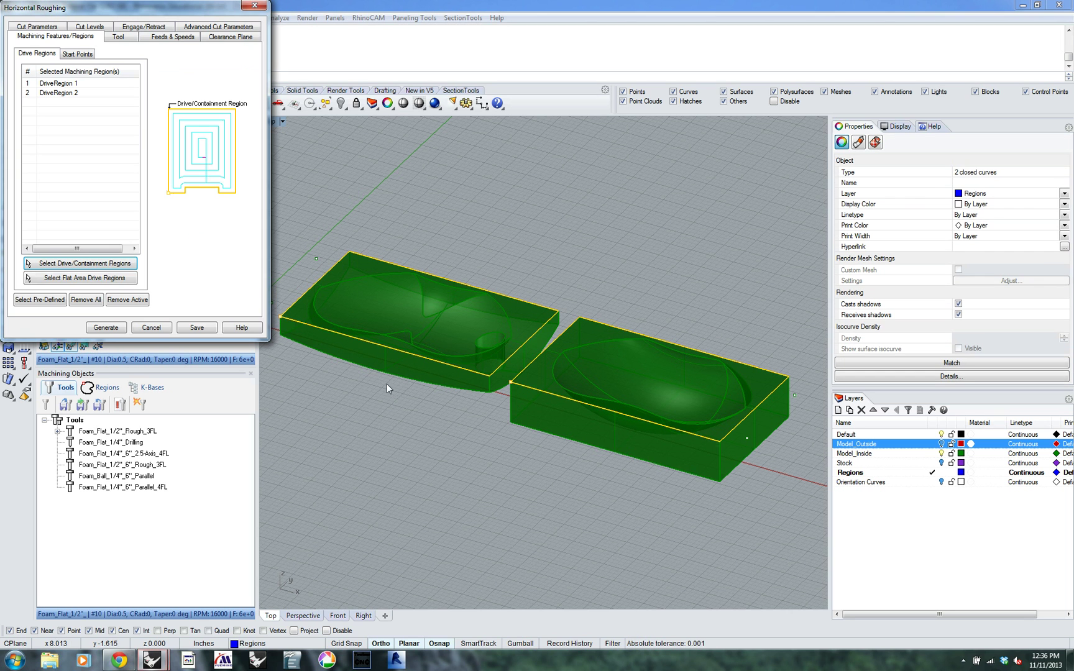
Try to generate the roughing toolpath with the new tool and the reselected regions.
{"action": "left_click", "coordinate": [96, 330]}
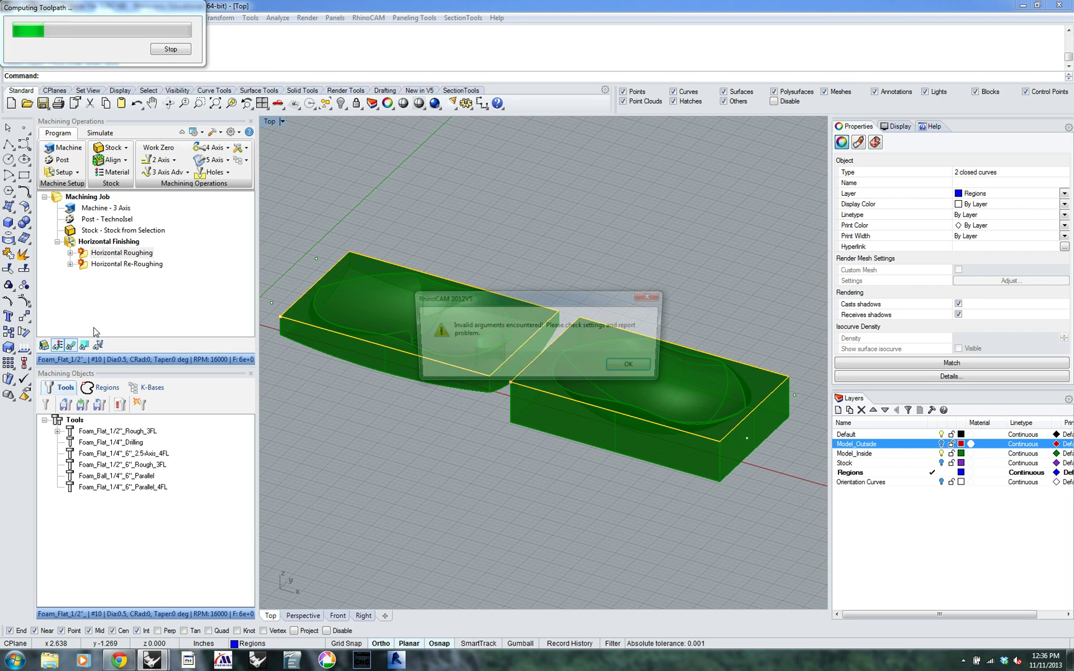
{"action": "left_click", "coordinate": [623, 368]}
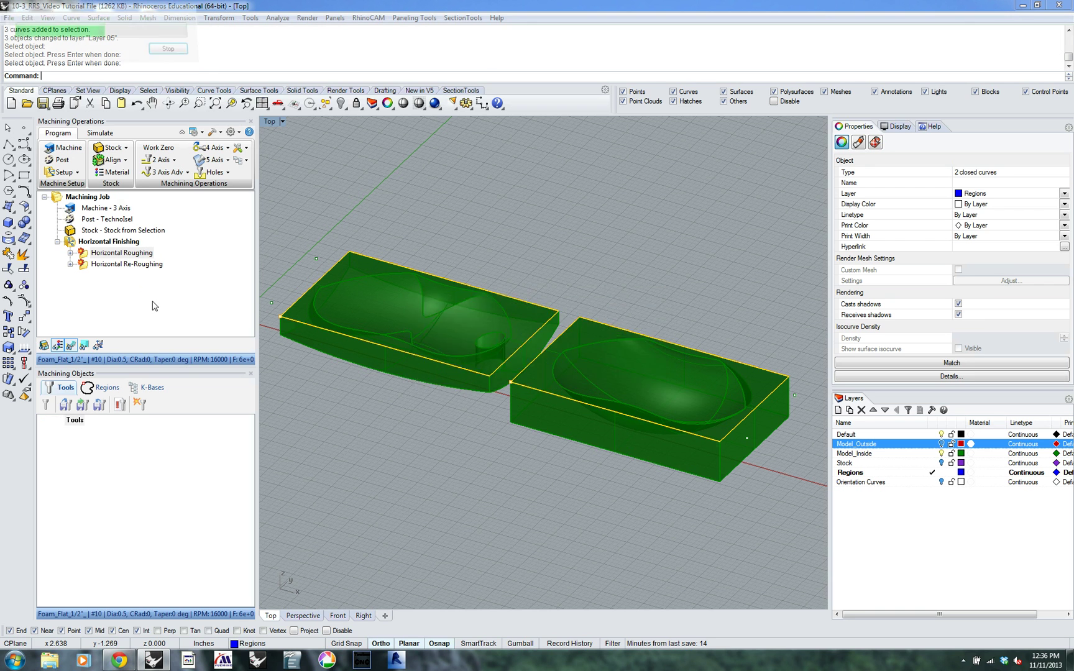
{"action": "left_click", "coordinate": [628, 366]}
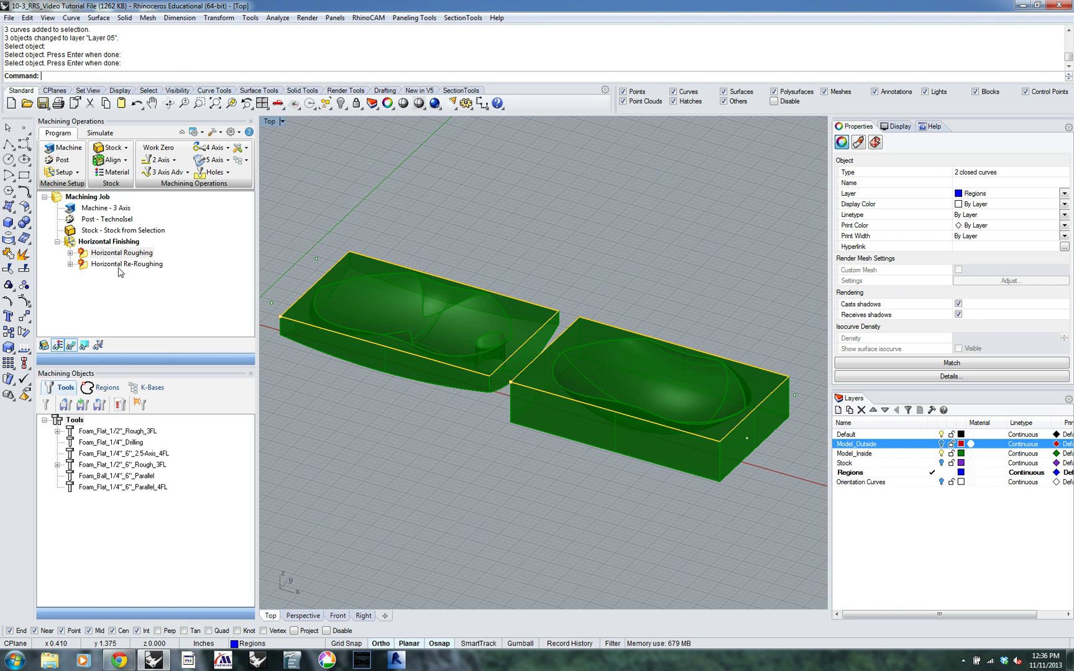
Turn off the Bottom cut level limit in the Horizontal Roughing operation and generate its toolpath.
{"action": "left_click", "coordinate": [69, 254]}
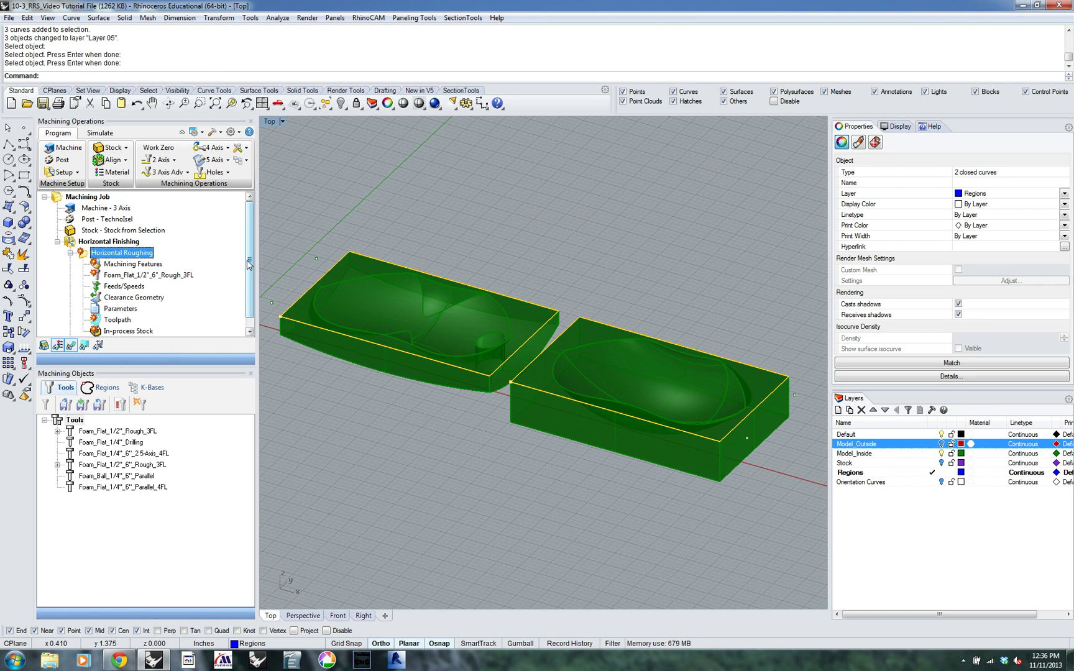
{"action": "left_click_drag", "start_coordinate": [247, 260], "coordinate": [245, 283]}
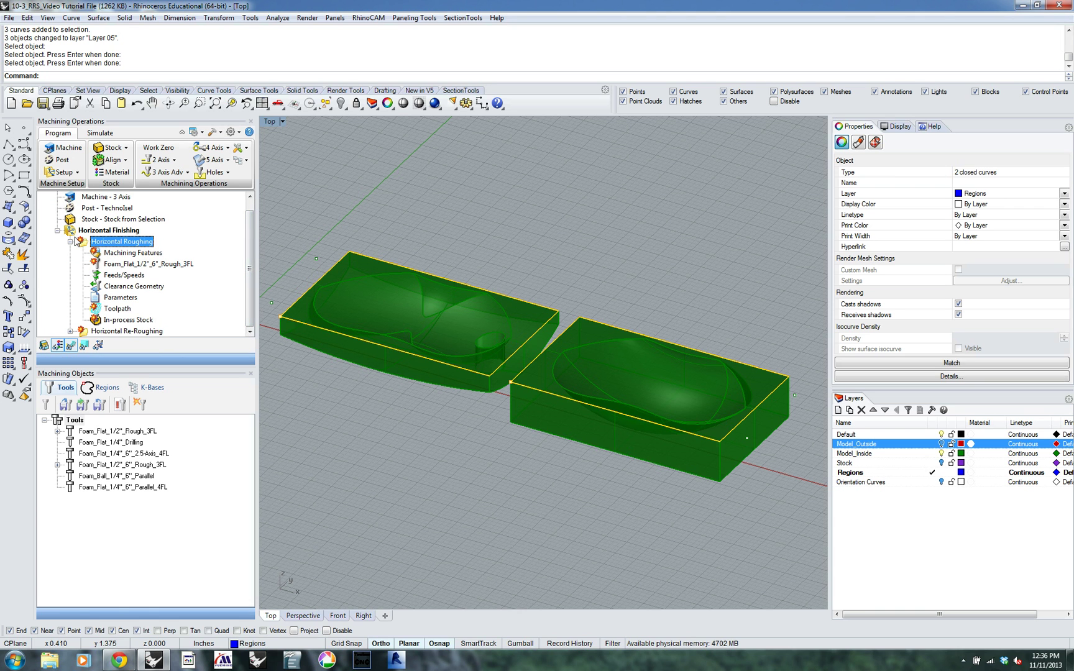
{"action": "left_click", "coordinate": [107, 254]}
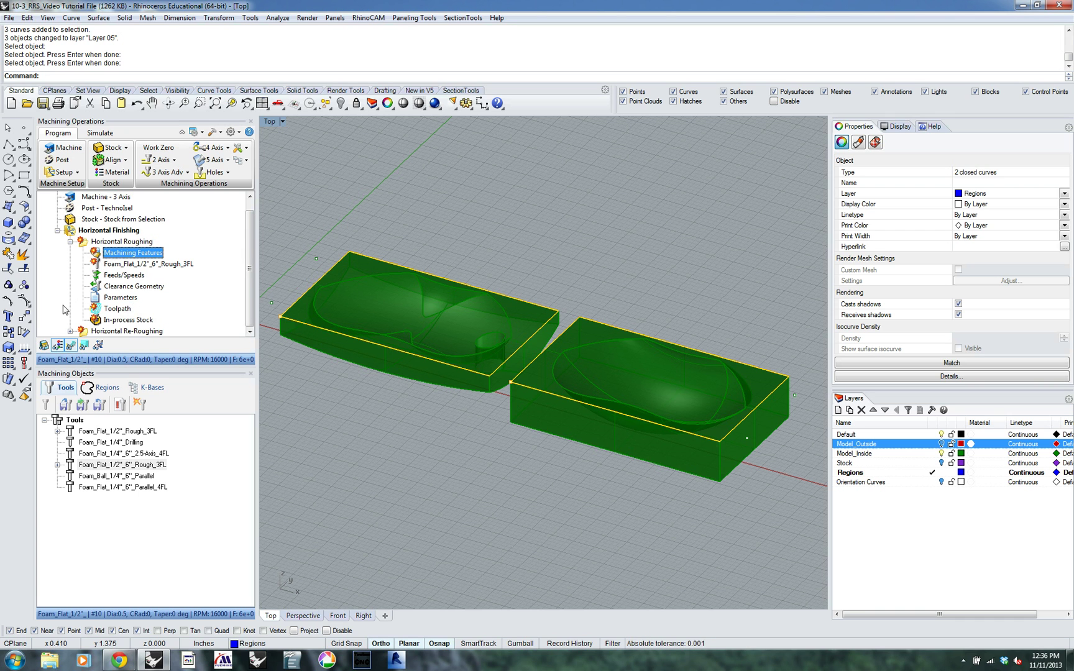
{"action": "double_click", "coordinate": [121, 242]}
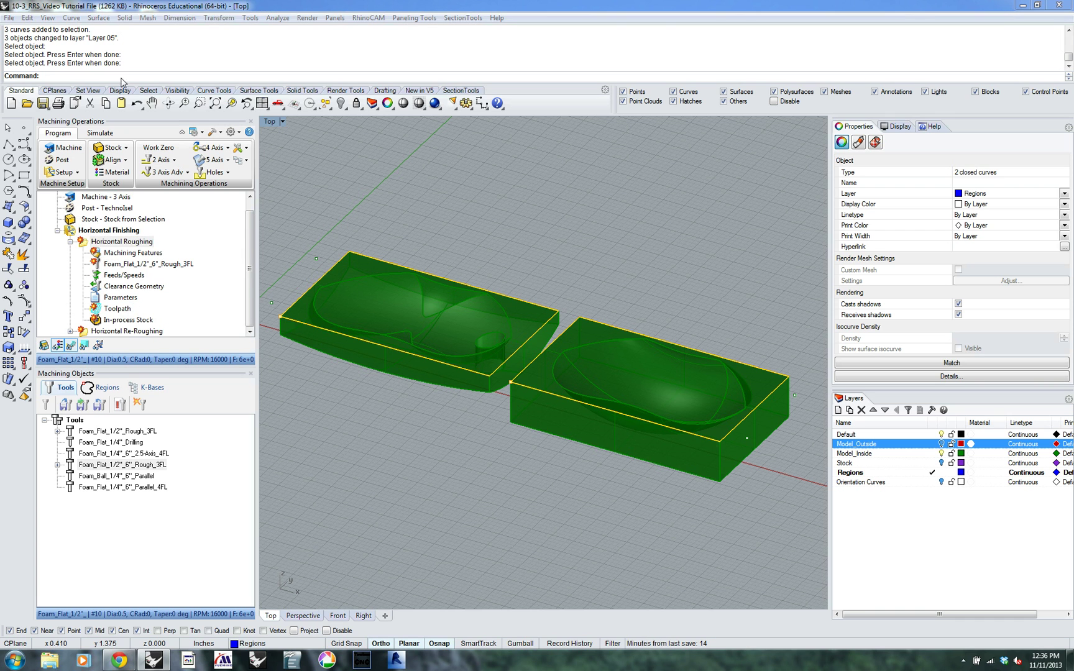
{"action": "left_click", "coordinate": [129, 39]}
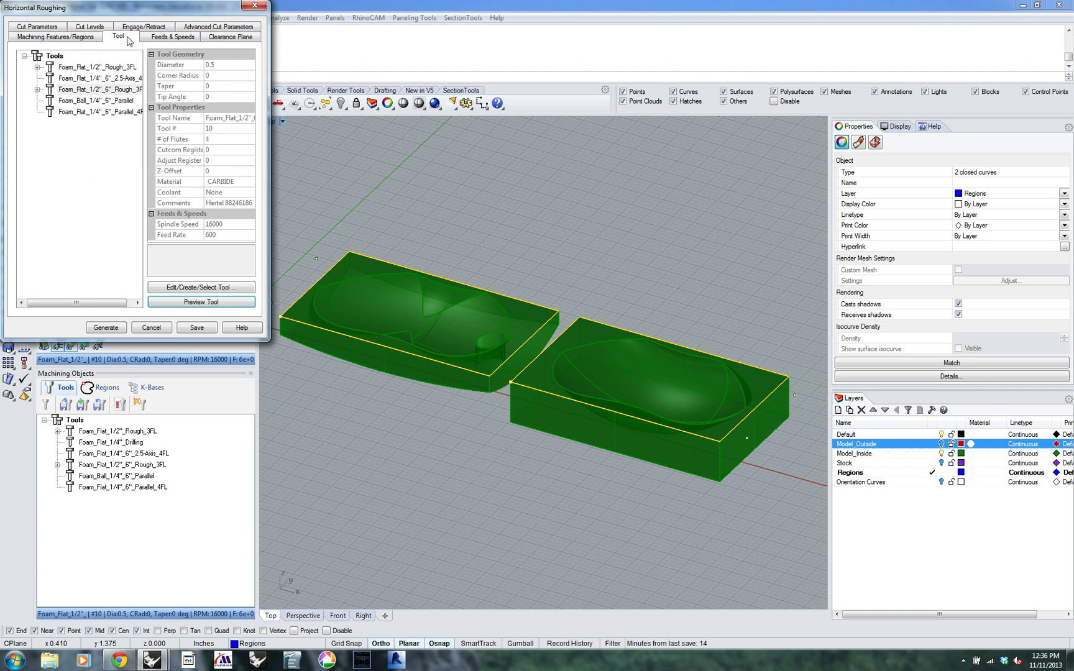
{"action": "left_click", "coordinate": [87, 26]}
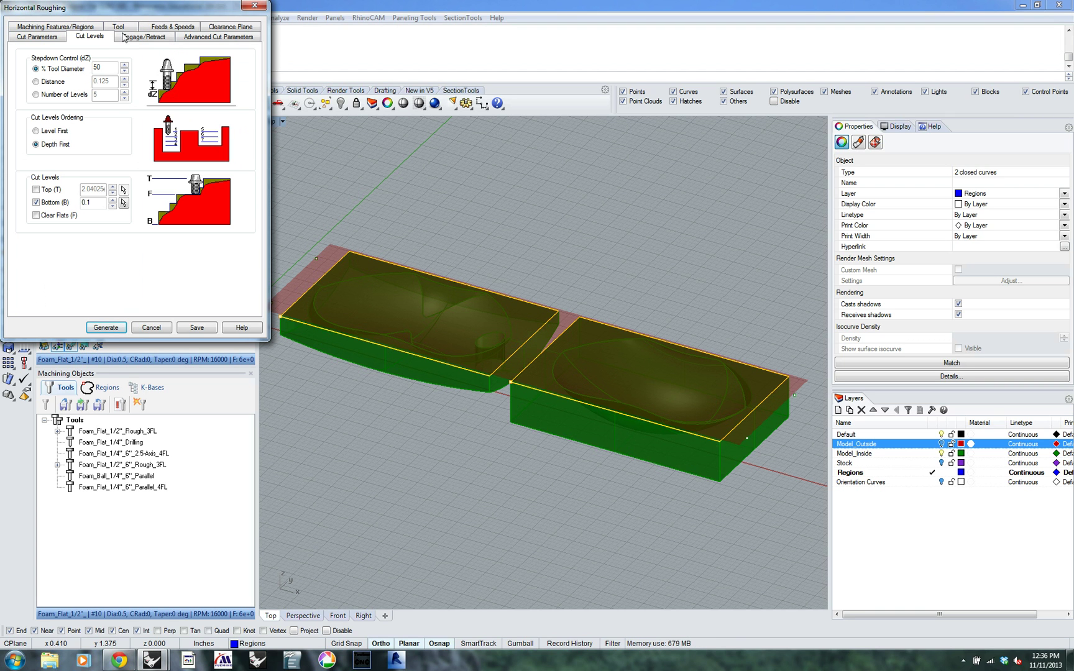
{"action": "left_click", "coordinate": [36, 203]}
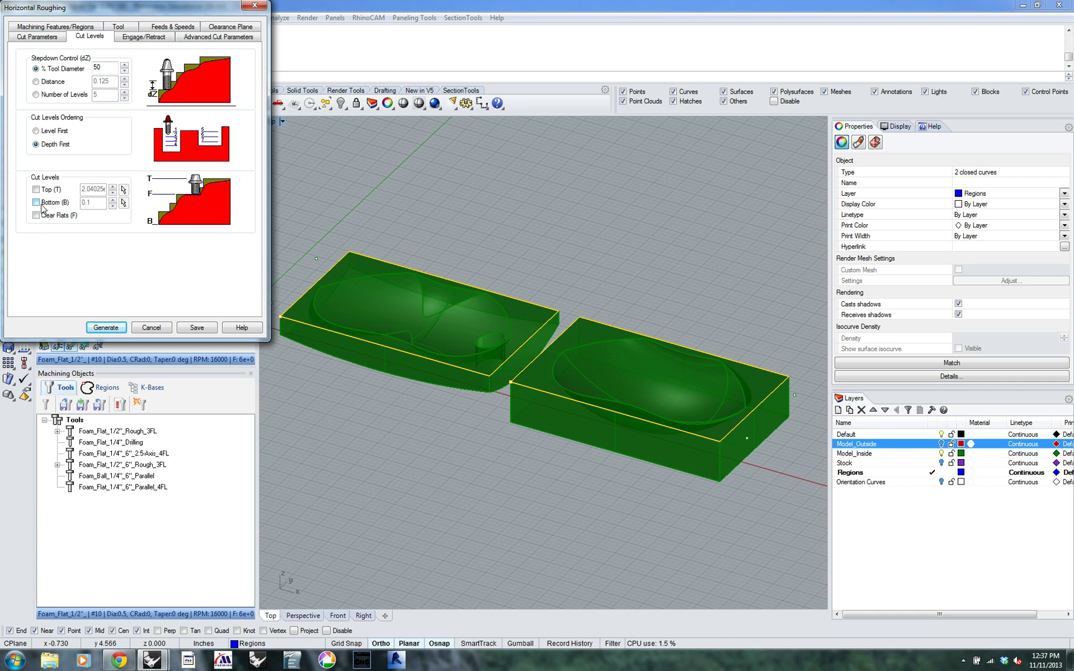
{"action": "left_click", "coordinate": [106, 328]}
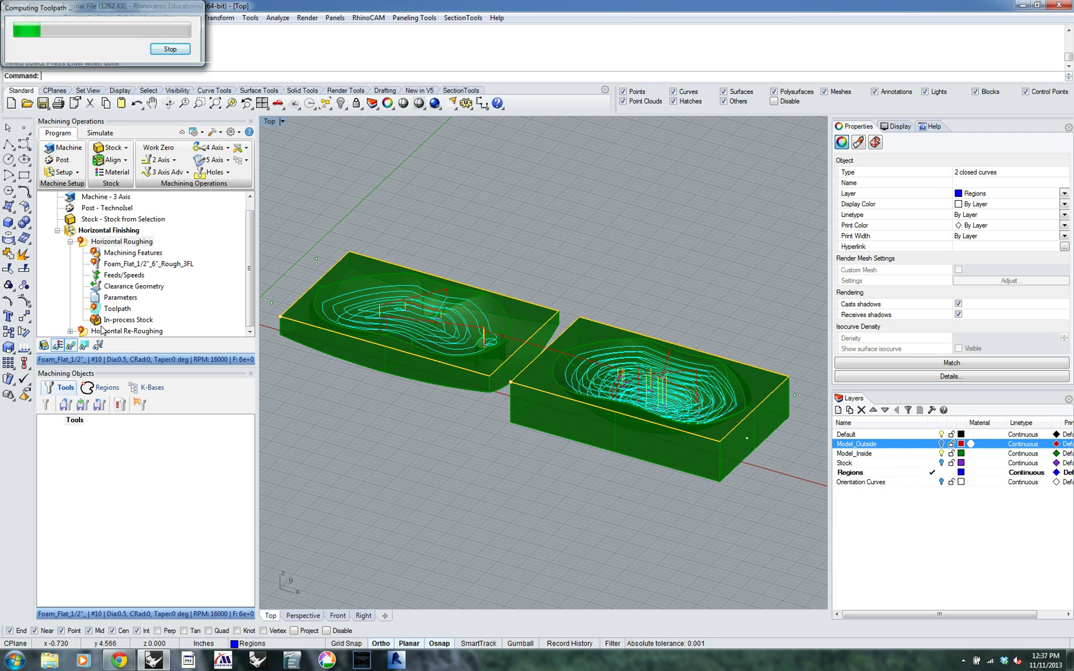
{"action": "right_click_drag", "start_coordinate": [267, 311], "coordinate": [454, 311]}
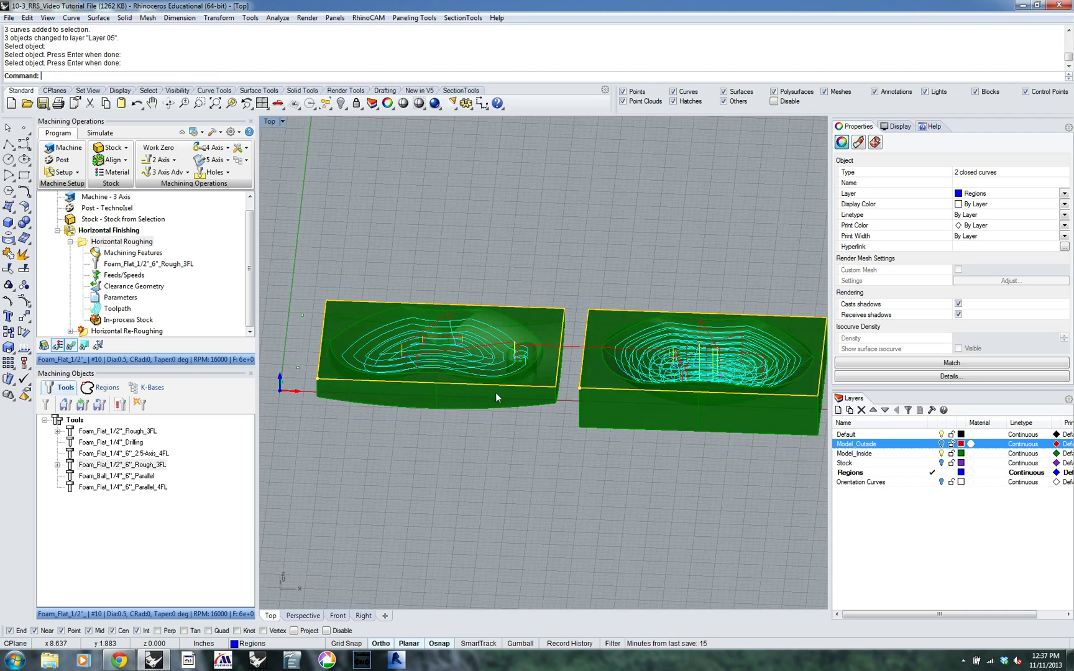
Simulate the Horizontal Roughing operation on the stock.
{"action": "left_click", "coordinate": [70, 241]}
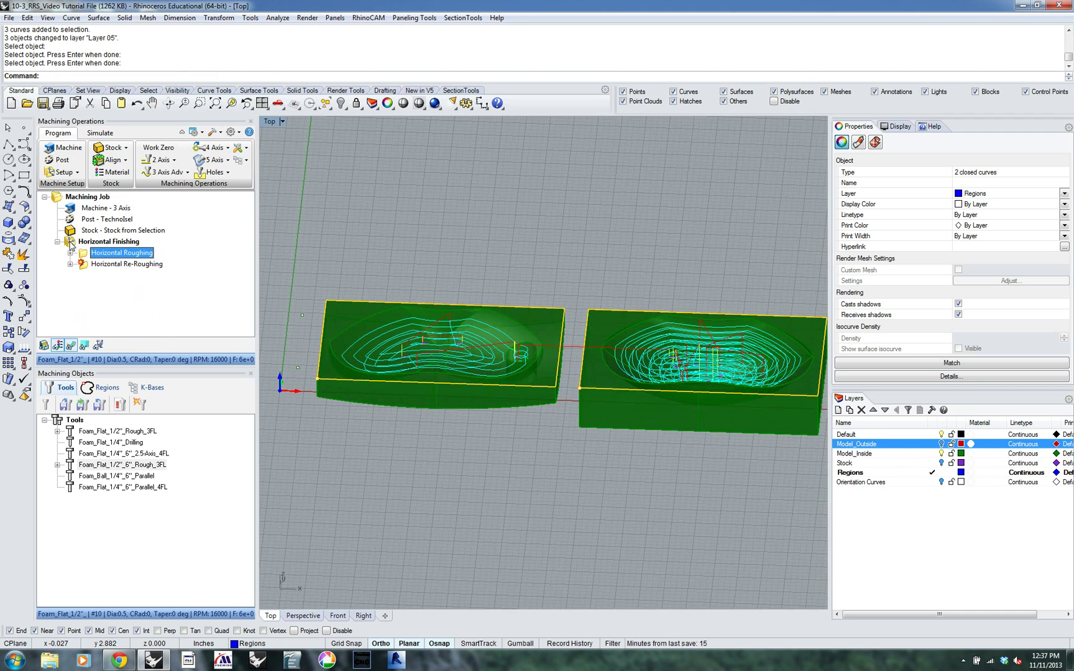
{"action": "left_click", "coordinate": [86, 265]}
{"action": "right_click", "coordinate": [84, 251]}
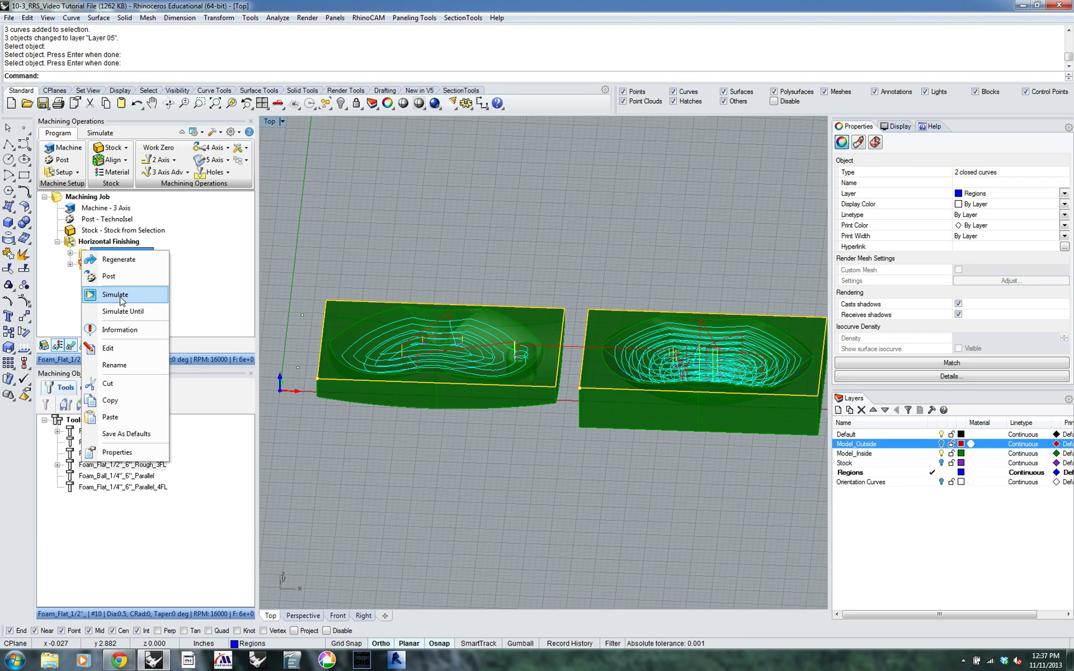
{"action": "left_click", "coordinate": [104, 301]}
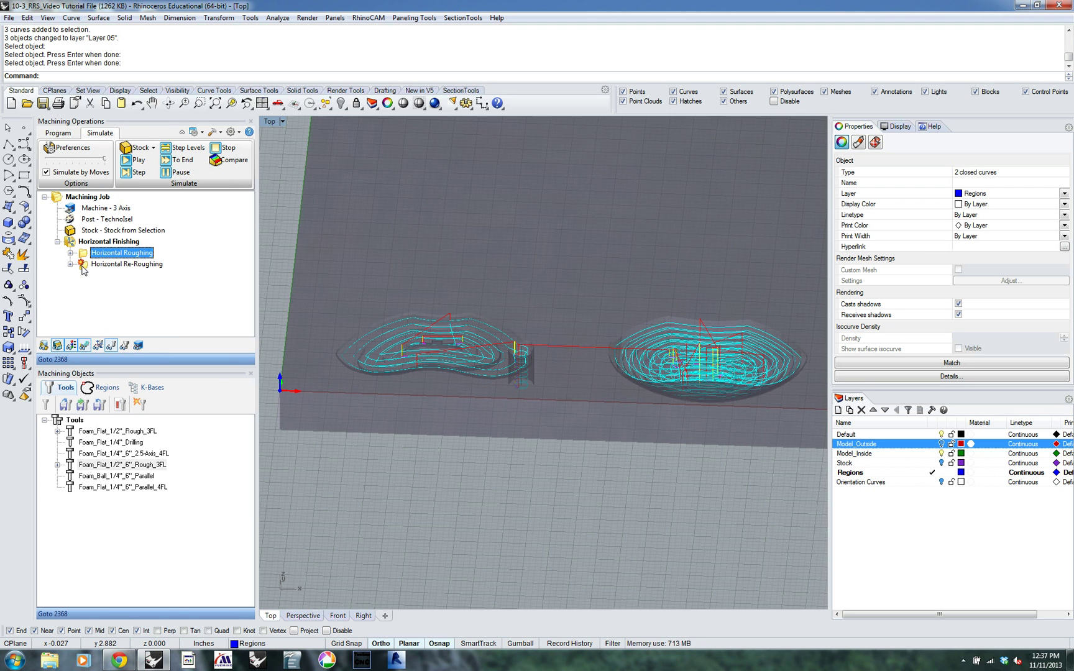
Regenerate the toolpath of the Horizontal Re-Roughing operation.
{"action": "left_click", "coordinate": [83, 266]}
{"action": "right_click", "coordinate": [83, 268]}
{"action": "left_click", "coordinate": [134, 278]}
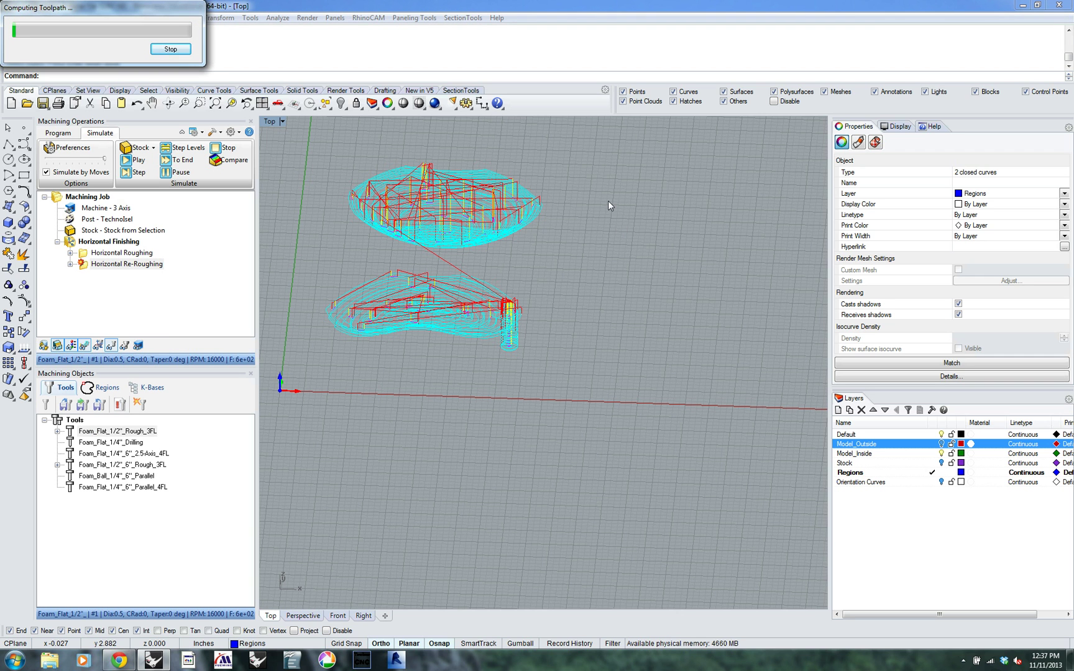
{"action": "right_click_drag", "start_coordinate": [601, 201], "coordinate": [560, 229]}
{"action": "scroll", "coordinate": [563, 242], "scroll_direction": "down", "scroll_amount": 3}
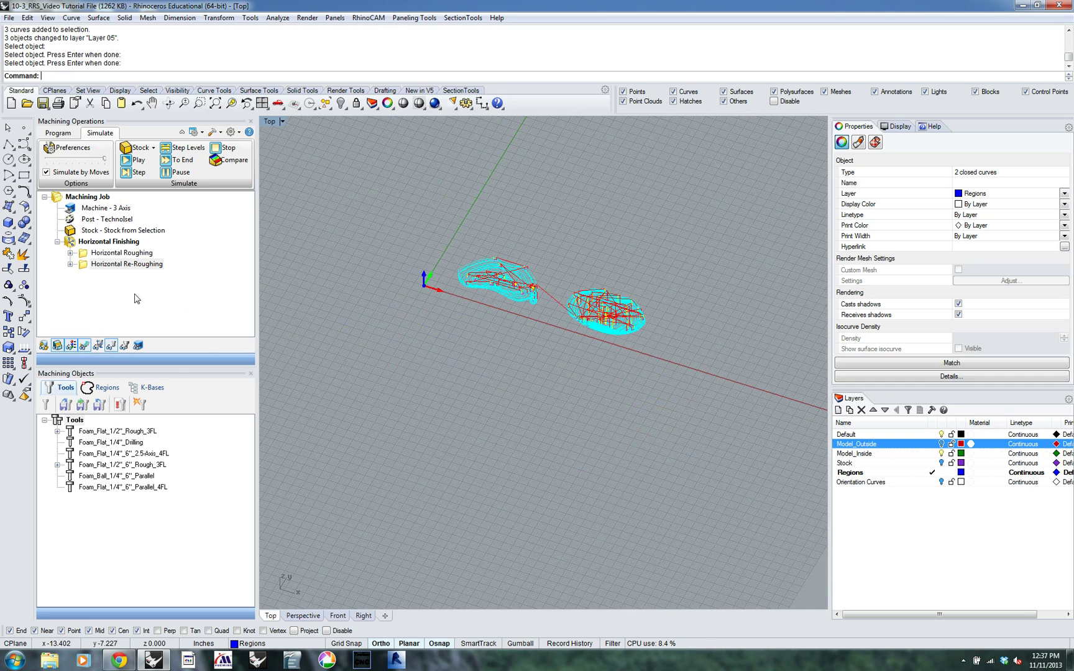
{"action": "right_click", "coordinate": [158, 293]}
{"action": "key", "text": "Escape"}
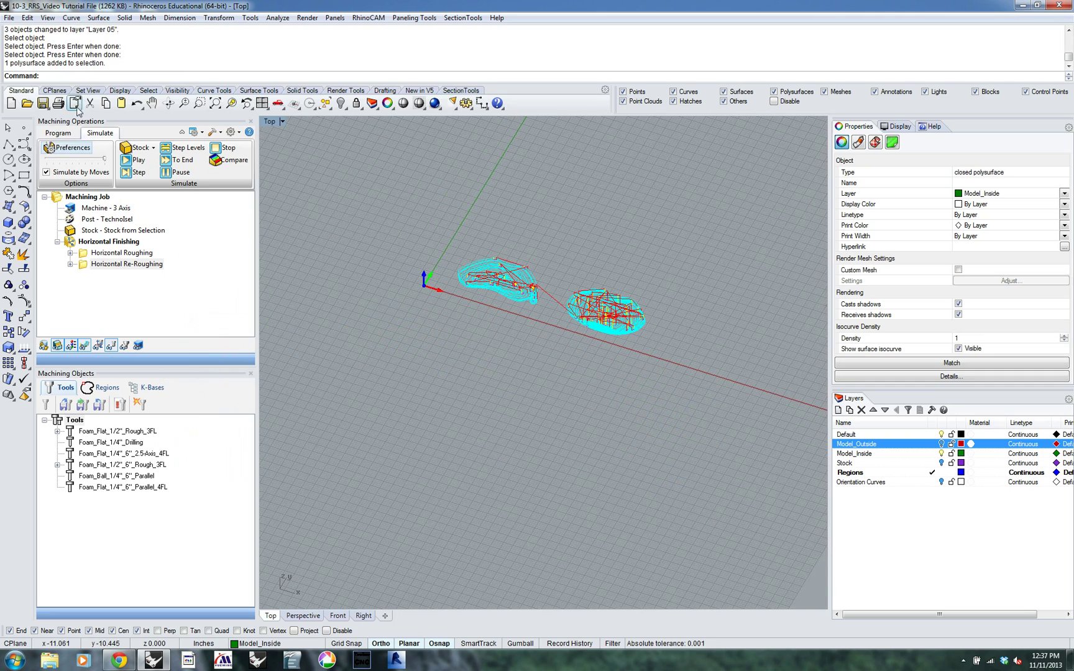
Inspect the regenerated re-roughing toolpath over the cavities of both mold blocks from several angles.
{"action": "left_click", "coordinate": [58, 132]}
{"action": "right_click_drag", "start_coordinate": [404, 389], "coordinate": [450, 278], "text": "ctrl+shift"}
{"action": "left_click", "coordinate": [387, 320]}
{"action": "scroll", "coordinate": [492, 287], "scroll_direction": "up", "scroll_amount": 3}
{"action": "right_click_drag", "start_coordinate": [462, 350], "coordinate": [416, 344]}
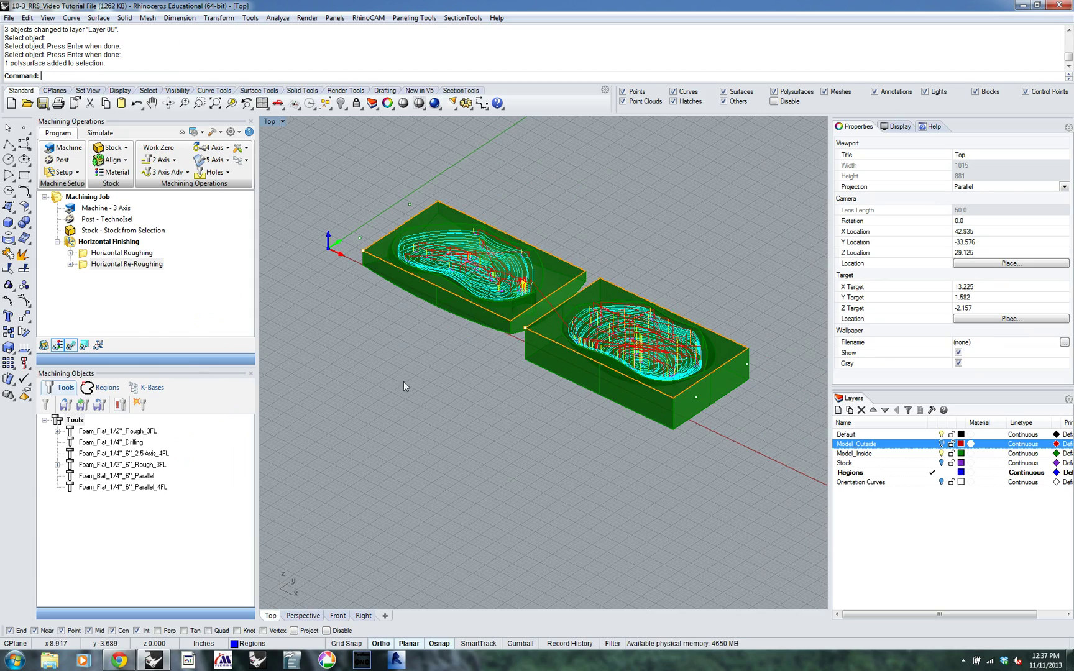
{"action": "right_click_drag", "start_coordinate": [414, 340], "coordinate": [452, 379], "text": "ctrl+shift"}
{"action": "scroll", "coordinate": [551, 360], "scroll_direction": "down", "scroll_amount": 5}
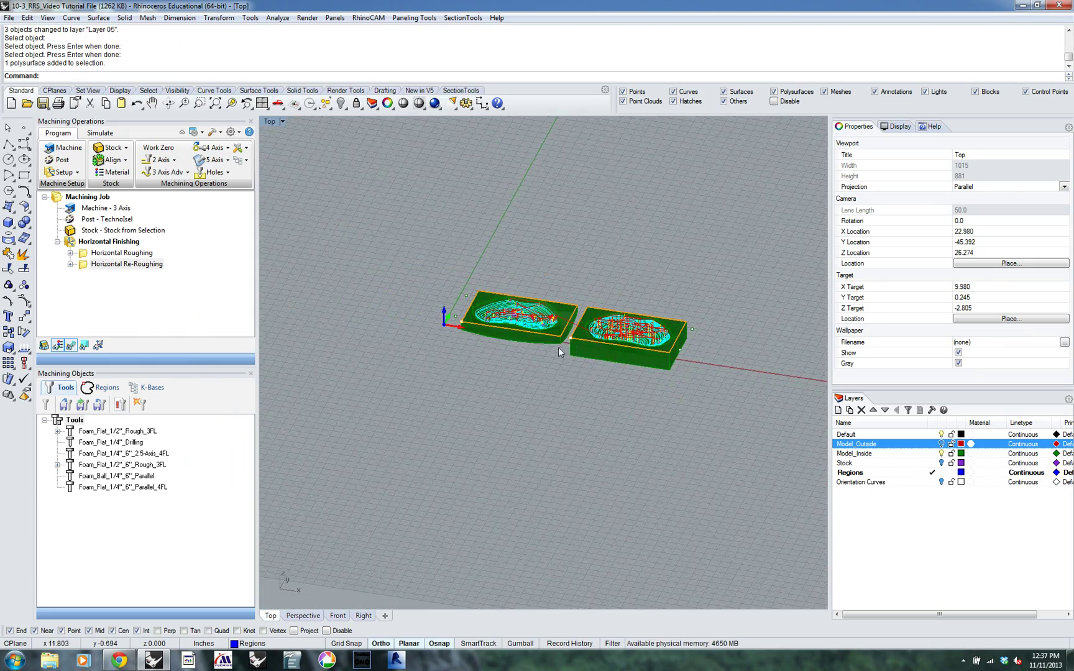
{"action": "scroll", "coordinate": [555, 336], "scroll_direction": "up", "scroll_amount": 5}
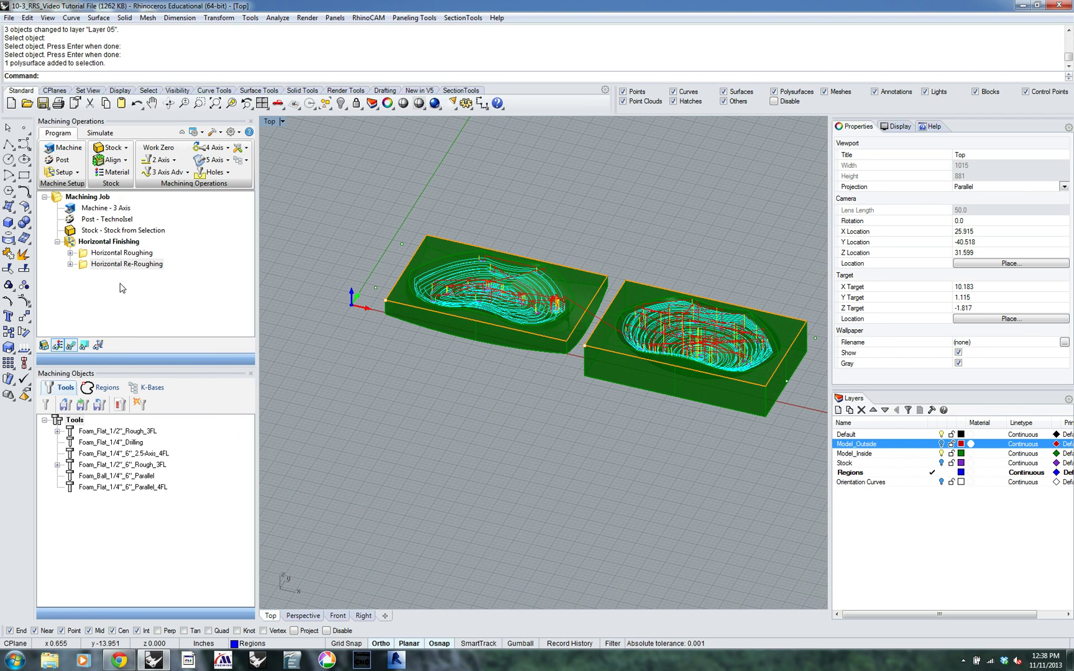
Rename the Horizontal Finishing setup as "Horizontal Finishing_Inside".
{"action": "left_click", "coordinate": [138, 244]}
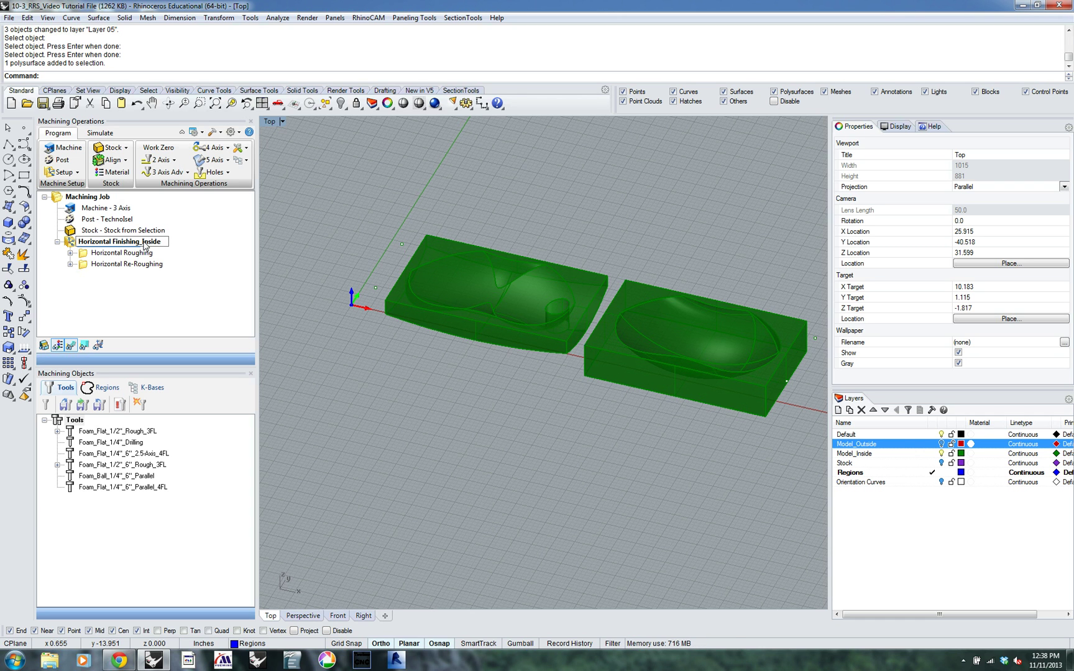
{"action": "key", "text": "Return"}
{"action": "left_click", "coordinate": [72, 247]}
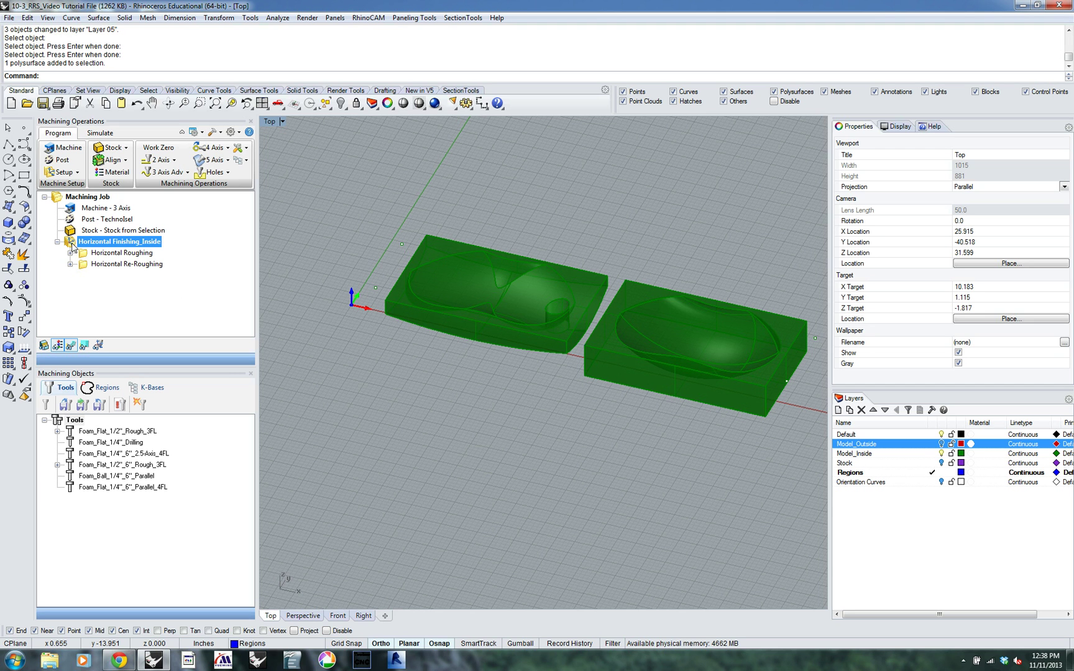
{"action": "right_click_drag", "start_coordinate": [431, 386], "coordinate": [454, 397]}
{"action": "left_click_drag", "start_coordinate": [334, 265], "coordinate": [334, 266]}
{"action": "right_click_drag", "start_coordinate": [467, 445], "coordinate": [362, 358]}
{"action": "scroll", "coordinate": [372, 289], "scroll_direction": "up", "scroll_amount": 2}
{"action": "scroll", "coordinate": [372, 289], "scroll_direction": "up", "scroll_amount": 1}
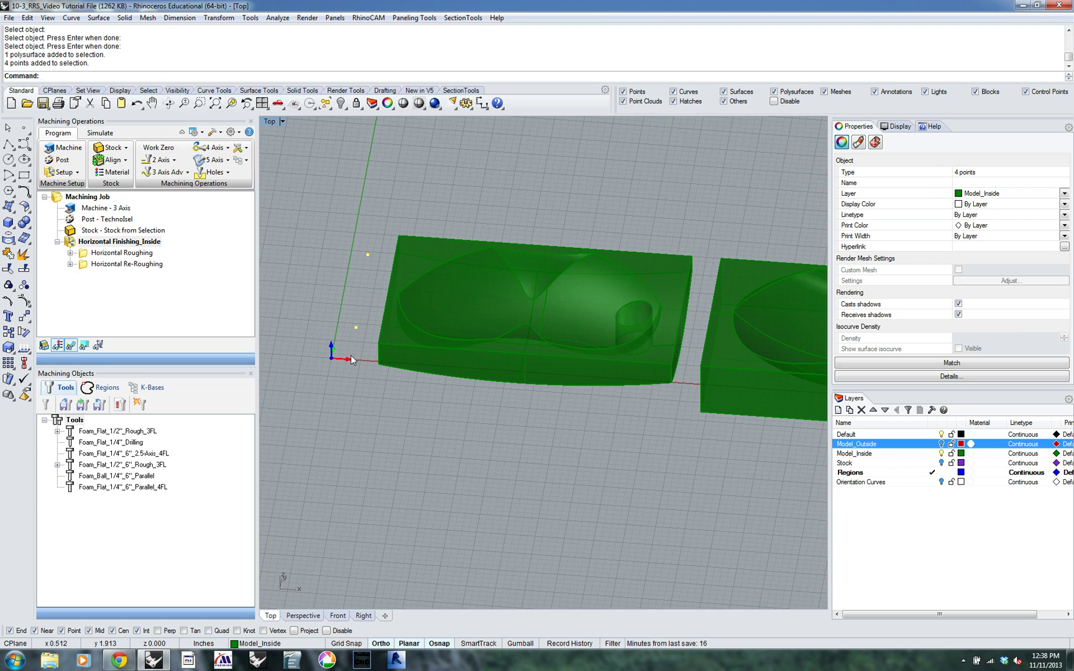
{"action": "mouse_move", "coordinate": [350, 391]}
{"action": "right_mouse_down"}
{"action": "mouse_move", "coordinate": [351, 408]}
{"action": "mouse_move", "coordinate": [349, 375]}
{"action": "right_mouse_up"}
{"action": "scroll", "coordinate": [350, 371], "scroll_direction": "up", "scroll_amount": 2}
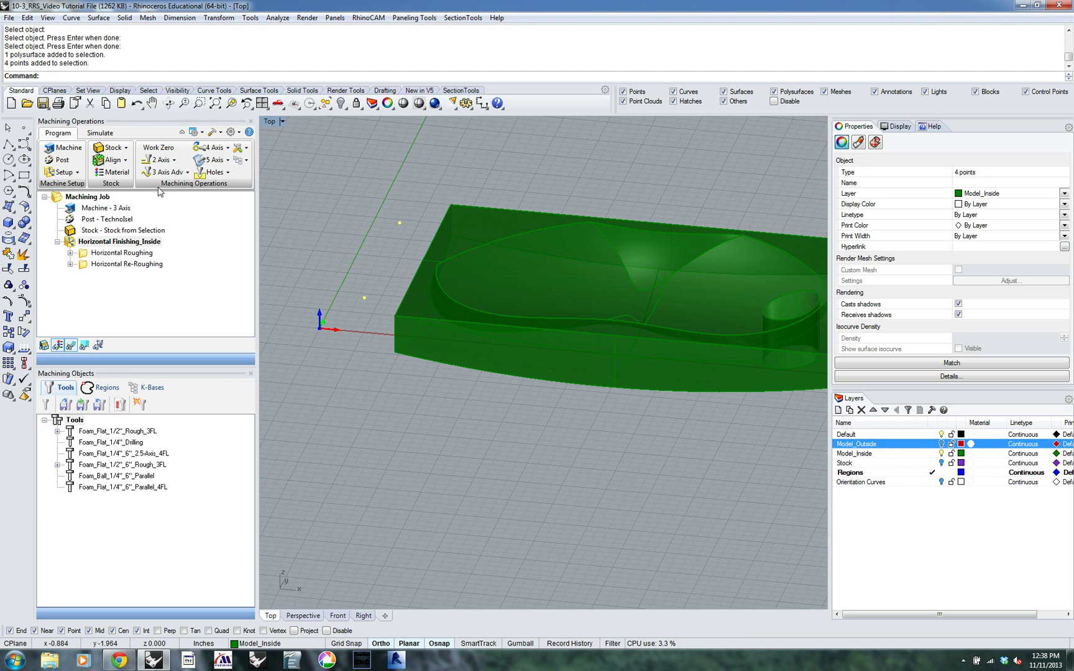
{"action": "left_click", "coordinate": [229, 172]}
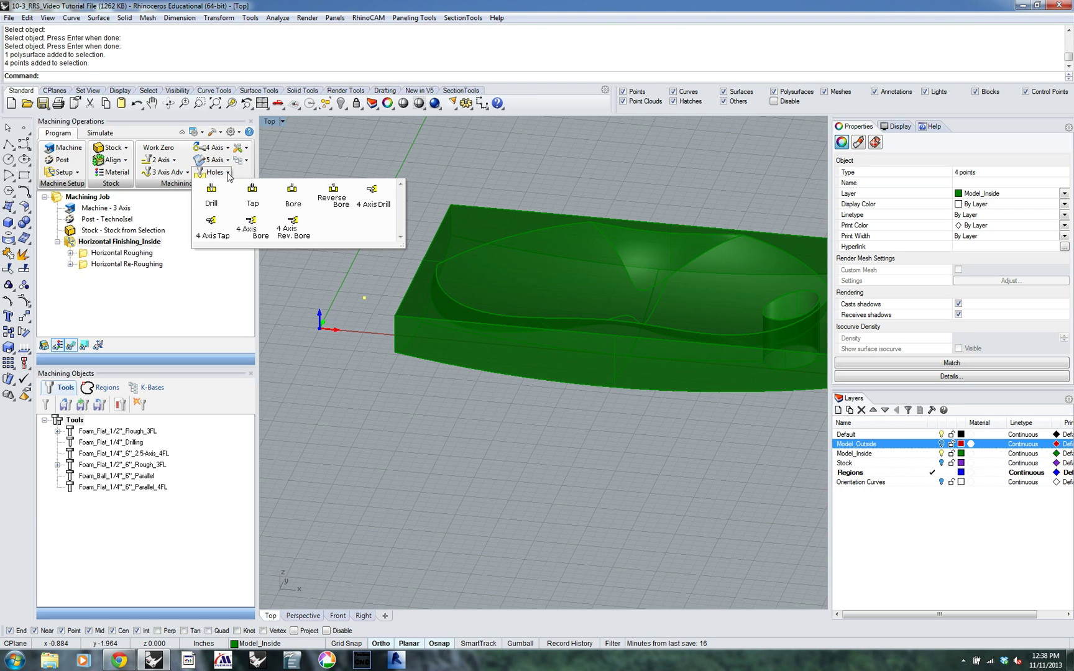
{"action": "left_click", "coordinate": [211, 189]}
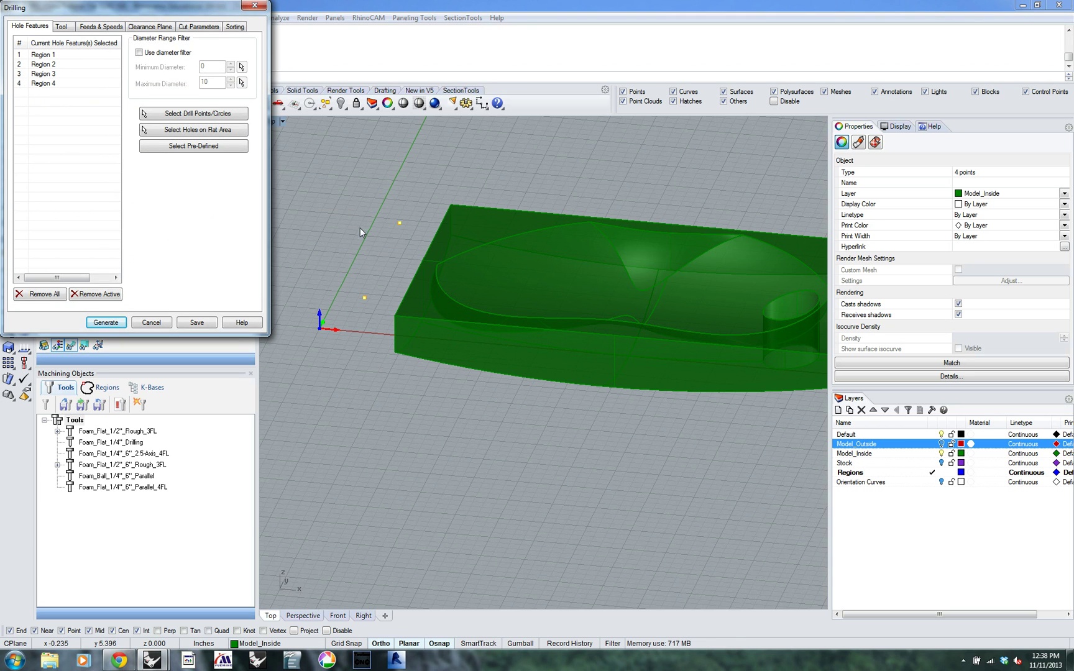
{"action": "scroll", "coordinate": [360, 227], "scroll_direction": "down", "scroll_amount": 5}
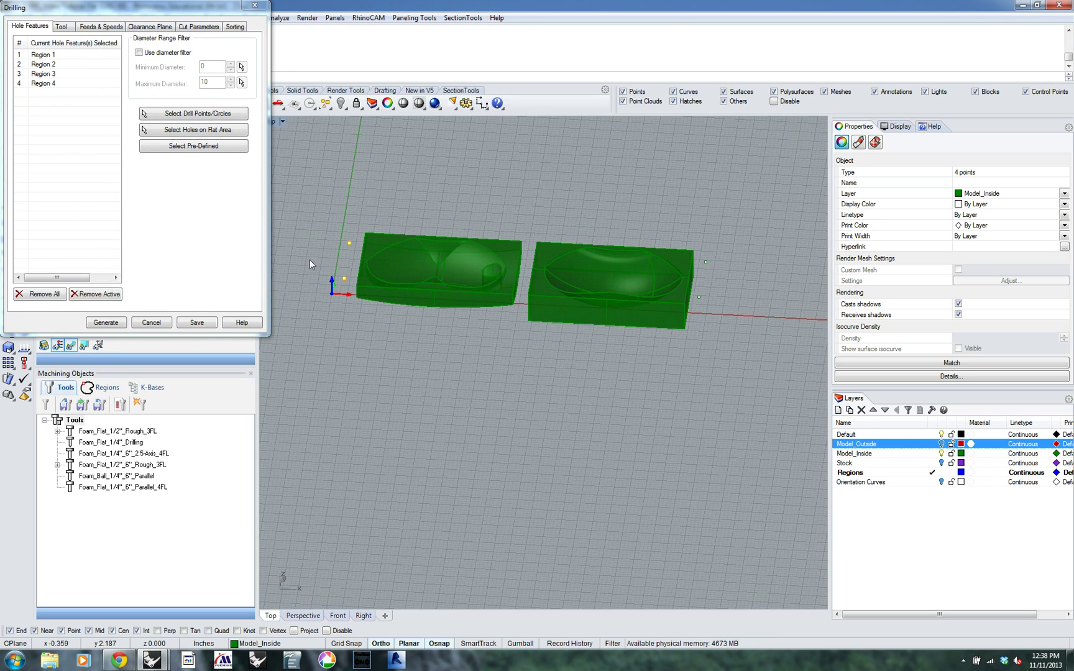
{"action": "scroll", "coordinate": [324, 230], "scroll_direction": "up", "scroll_amount": 1}
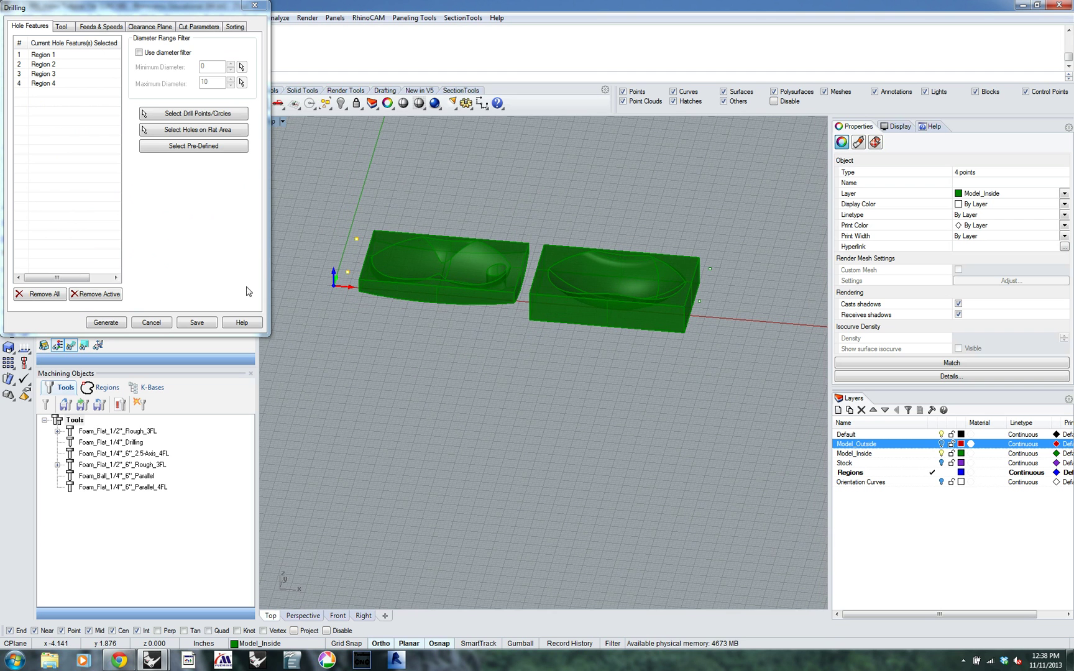
{"action": "left_click", "coordinate": [159, 324]}
Delete the duplicate point at each of the two drill locations beside the mold block nearest the origin.
{"action": "left_click", "coordinate": [358, 236]}
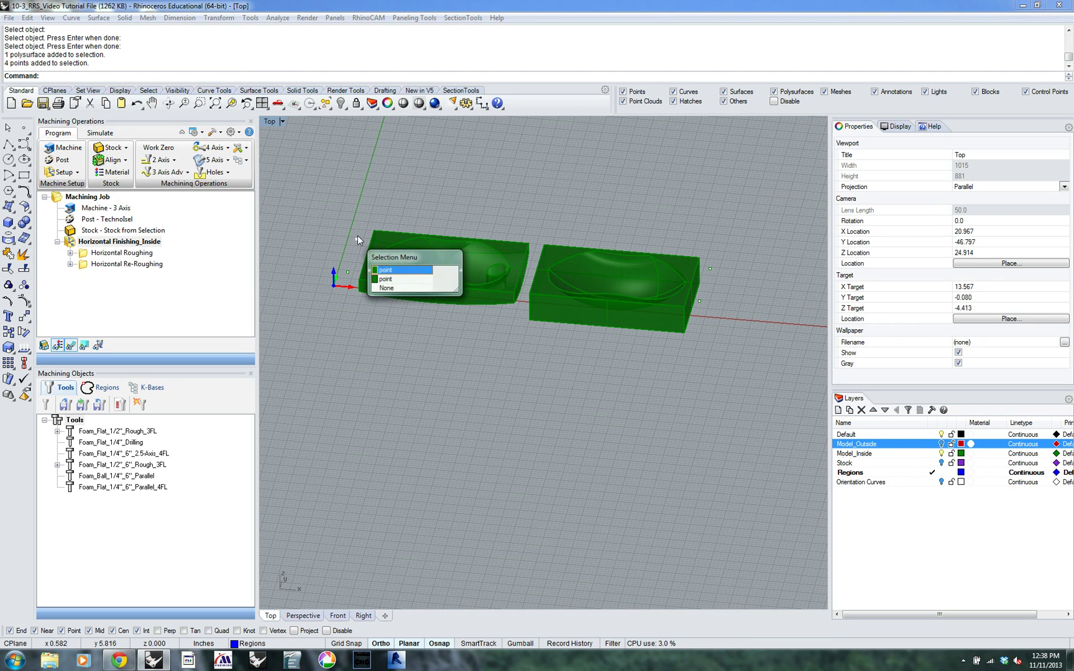
{"action": "key", "text": "Return"}
{"action": "key", "text": "Delete"}
{"action": "left_click", "coordinate": [349, 271]}
{"action": "key", "text": "Return"}
{"action": "key", "text": "Delete"}
Create a Drill operation on the two points near the origin and assign it the Foam_Flat_1/4"_Drilling tool.
{"action": "left_click_drag", "start_coordinate": [360, 221], "coordinate": [336, 272]}
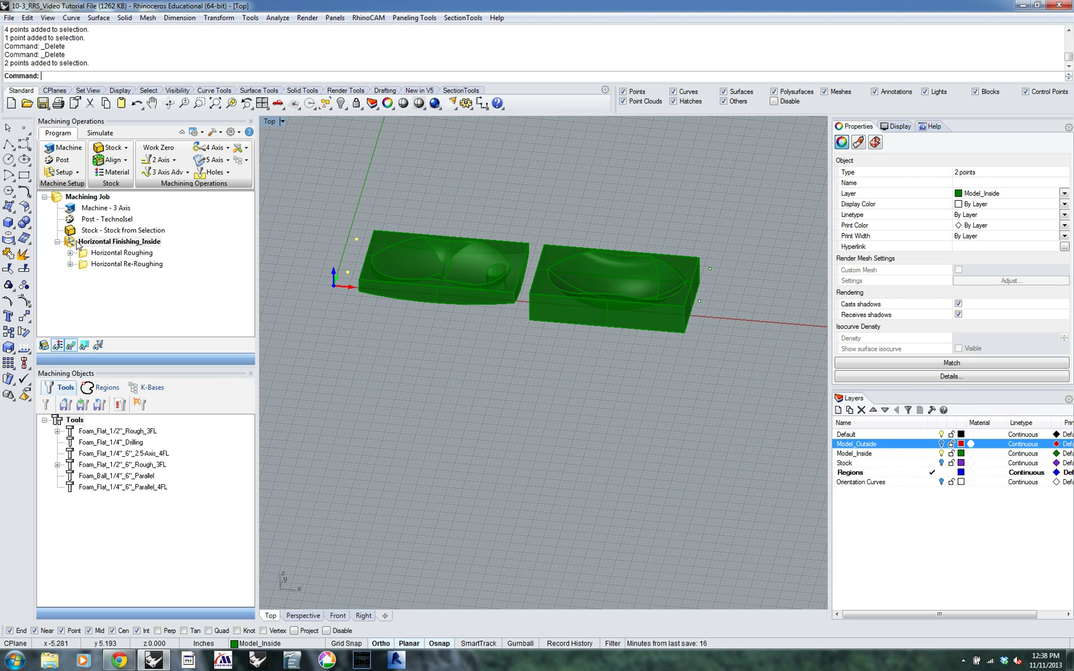
{"action": "left_click", "coordinate": [225, 174]}
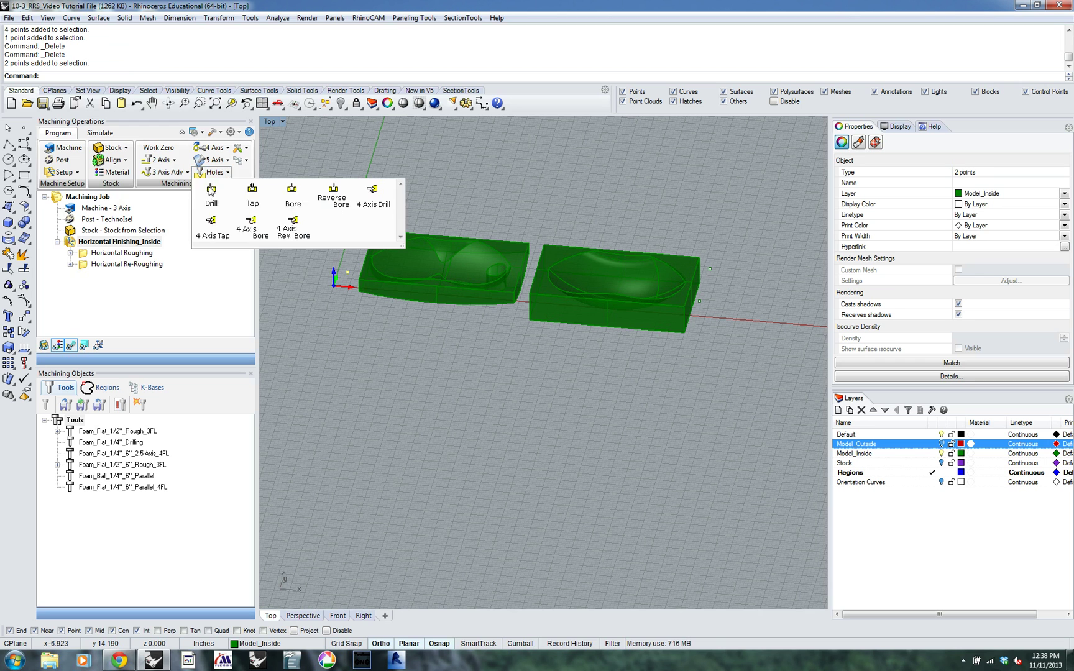
{"action": "left_click", "coordinate": [208, 190]}
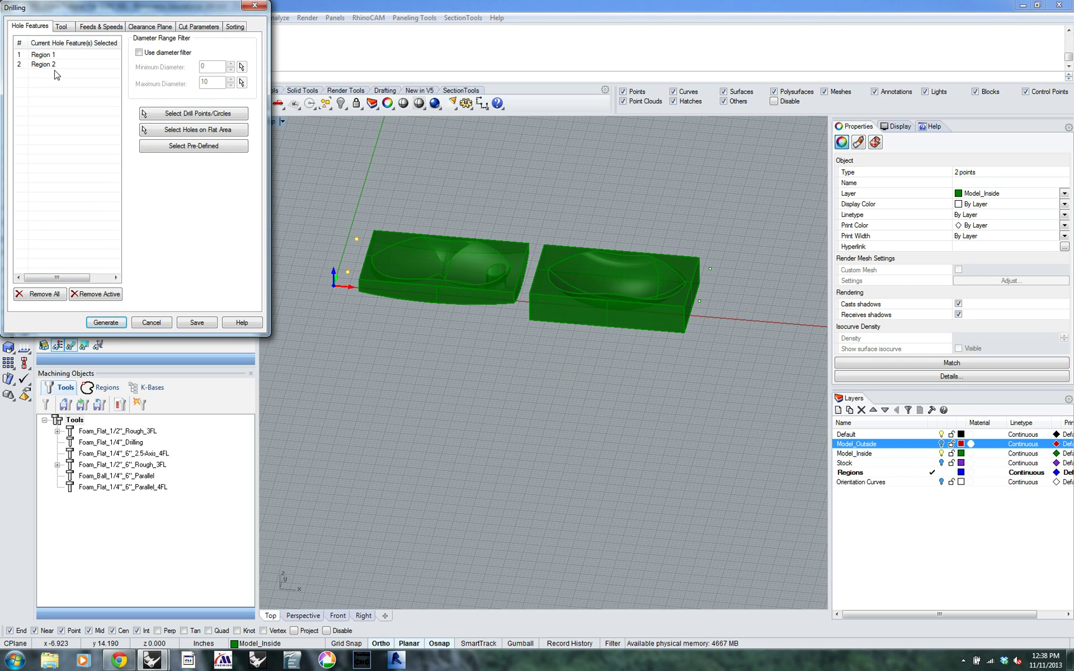
{"action": "left_click", "coordinate": [63, 27]}
{"action": "left_click", "coordinate": [78, 57]}
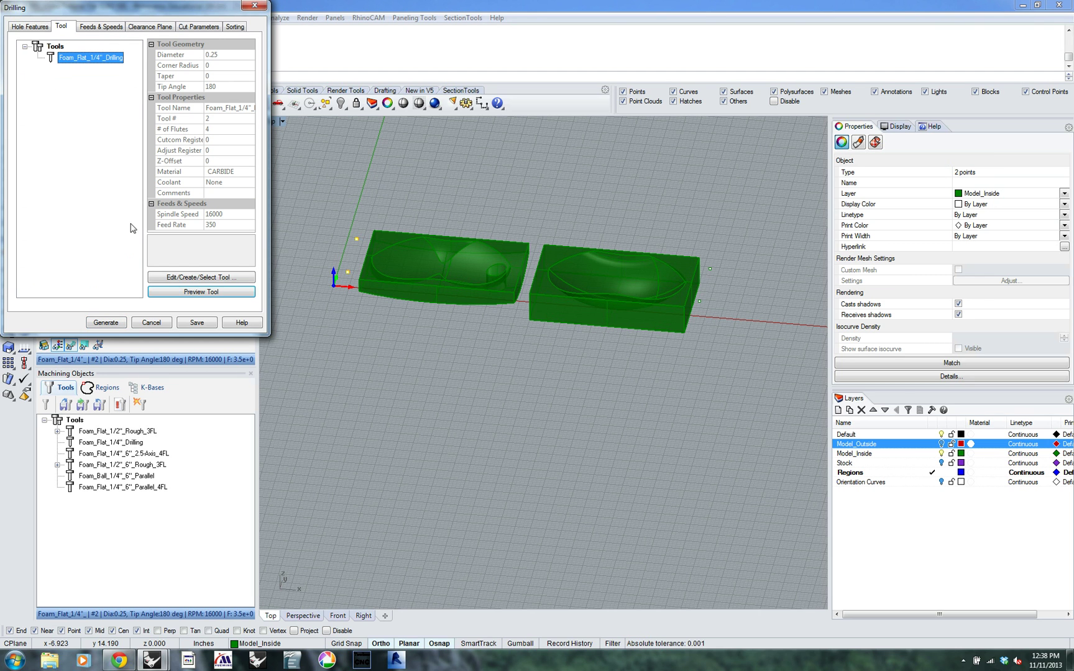
Set the Drill Depth to 2.2 for the standard drill operation and generate its toolpath.
{"action": "left_click", "coordinate": [105, 28]}
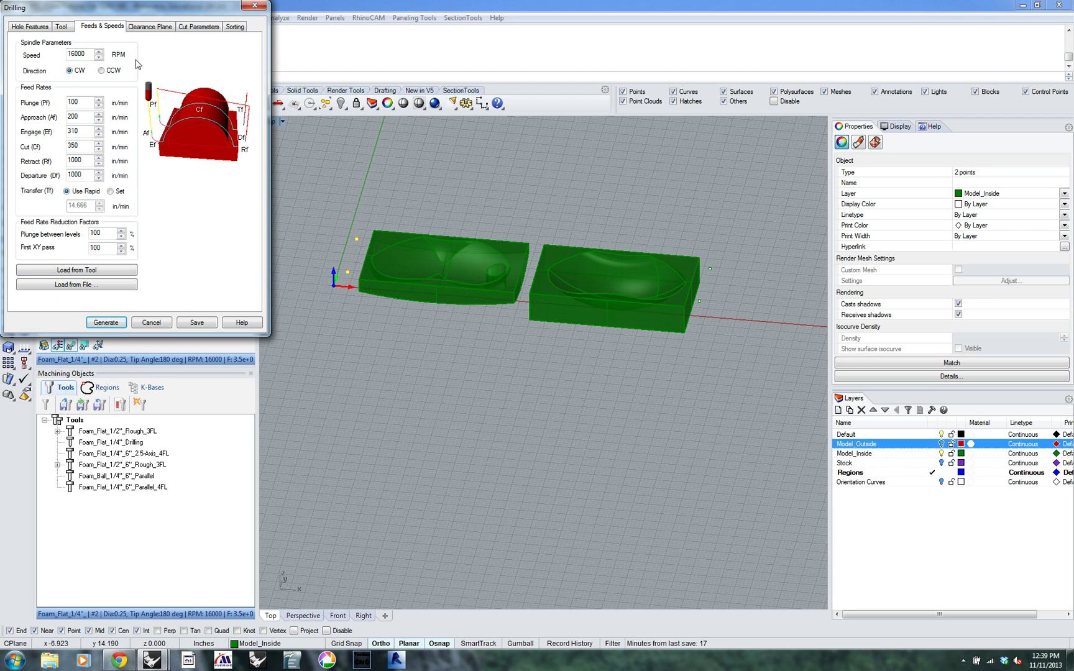
{"action": "left_click", "coordinate": [151, 28]}
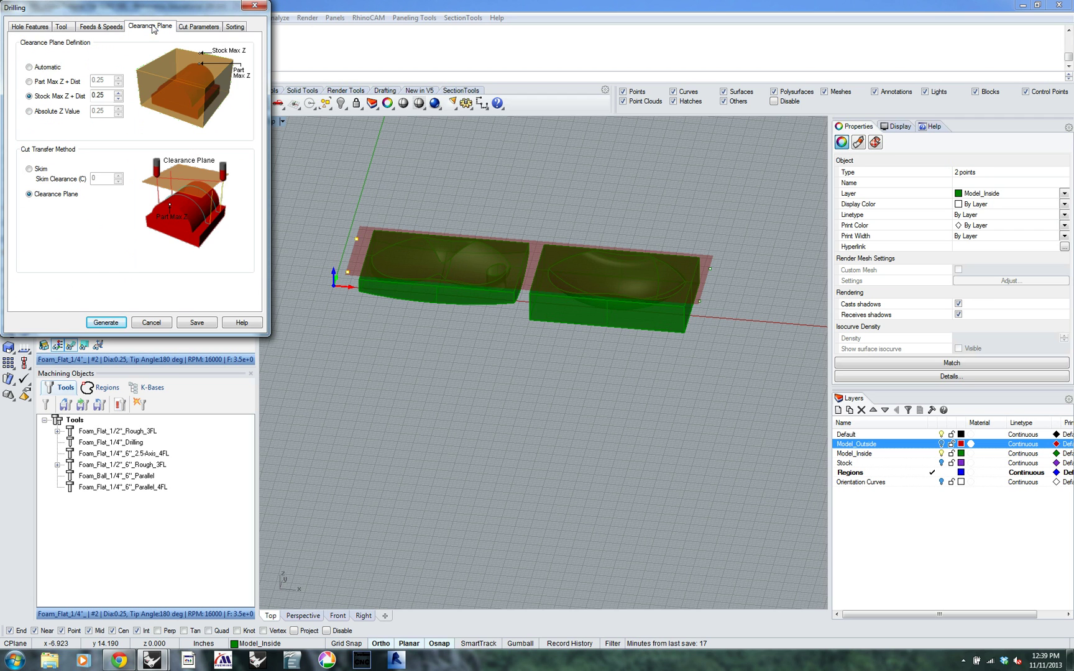
{"action": "left_click", "coordinate": [193, 26]}
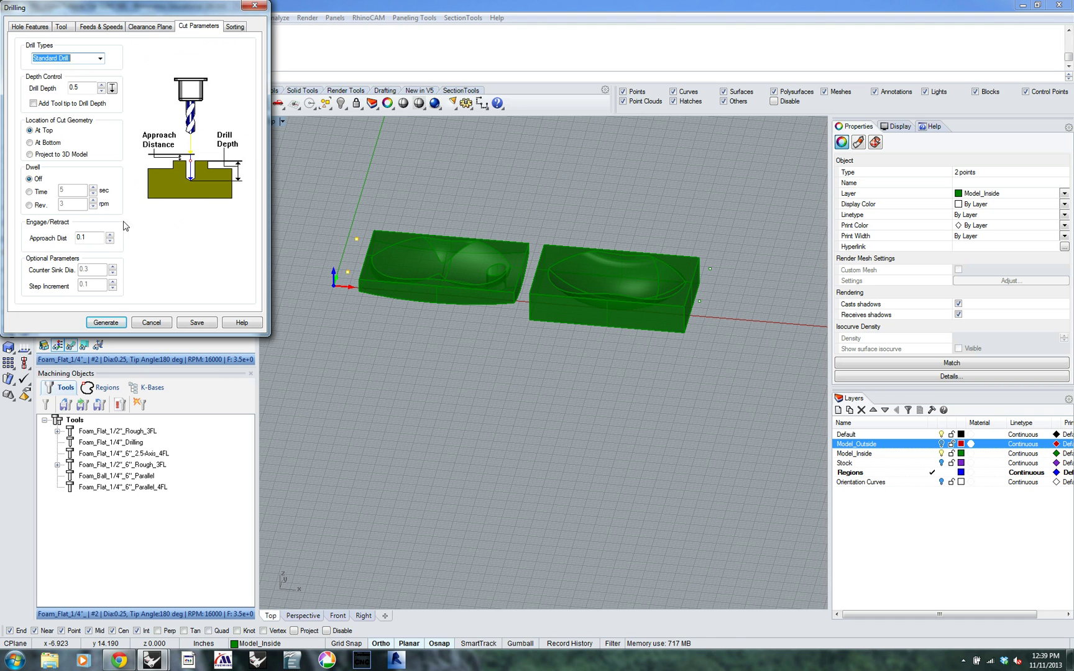
{"action": "left_click", "coordinate": [76, 89]}
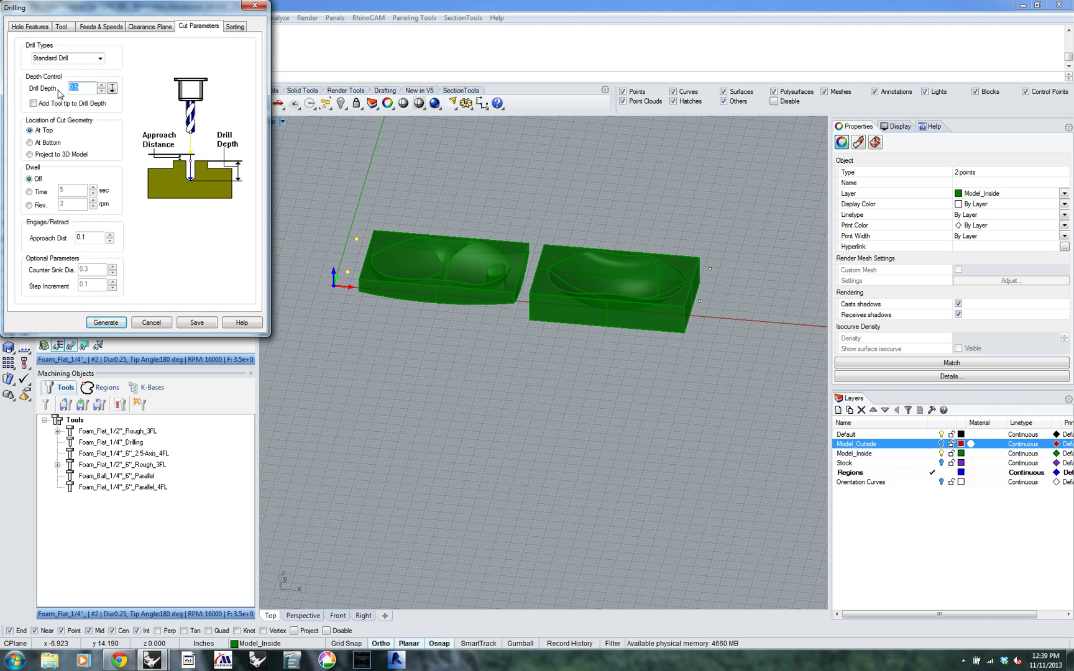
{"action": "type", "text": "2.2"}
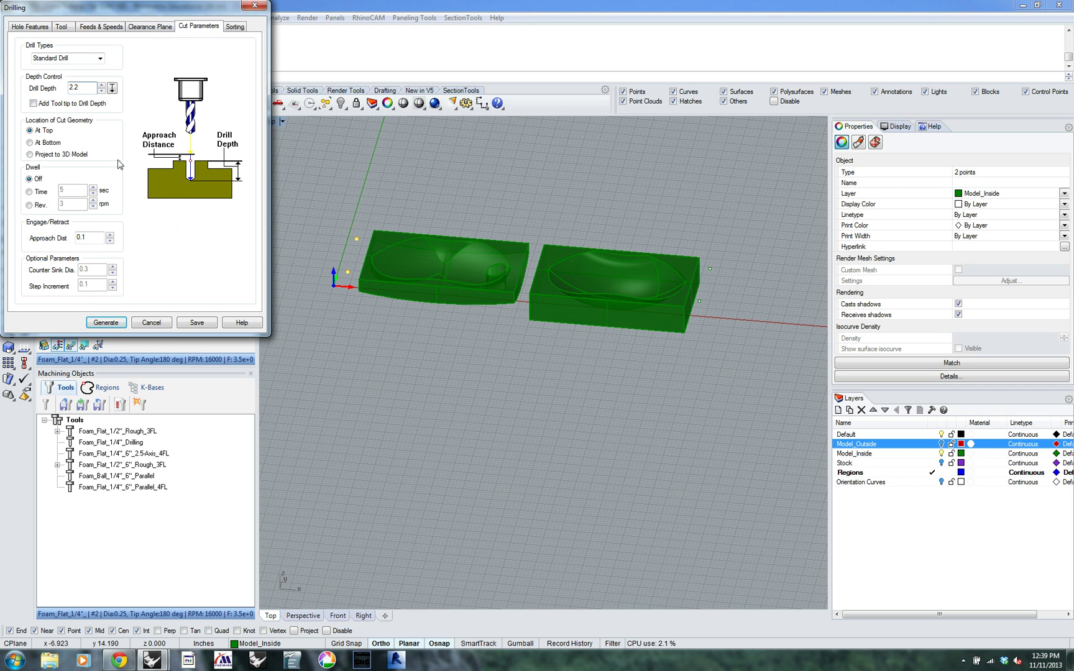
{"action": "right_click_drag", "start_coordinate": [360, 335], "coordinate": [362, 291]}
{"action": "scroll", "coordinate": [362, 291], "scroll_direction": "up", "scroll_amount": 3}
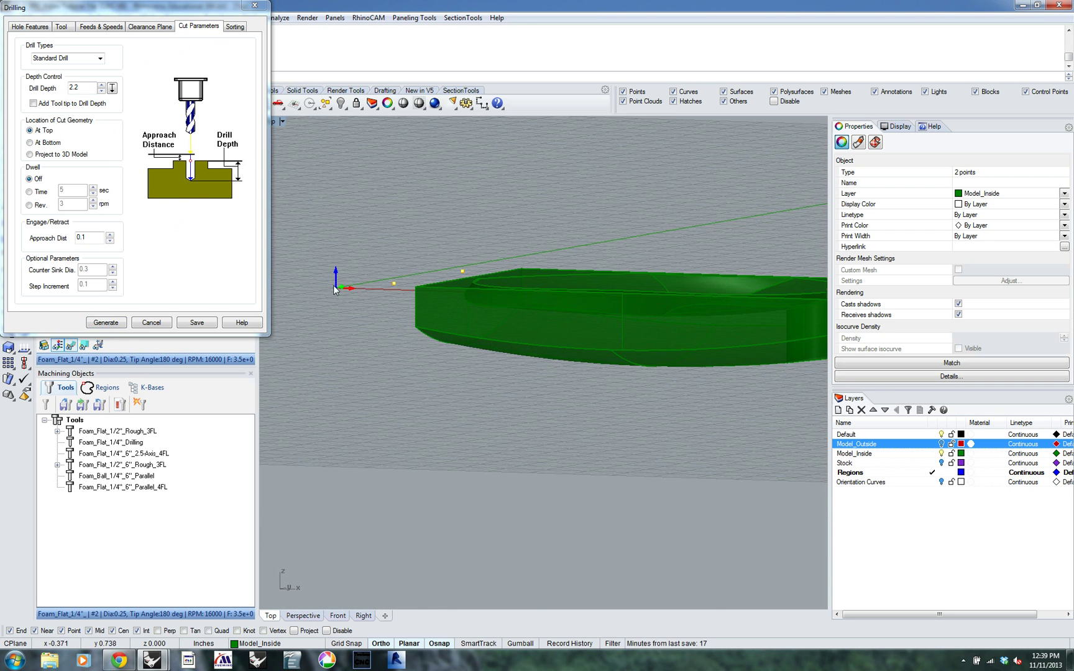
{"action": "right_click_drag", "start_coordinate": [500, 303], "coordinate": [347, 265]}
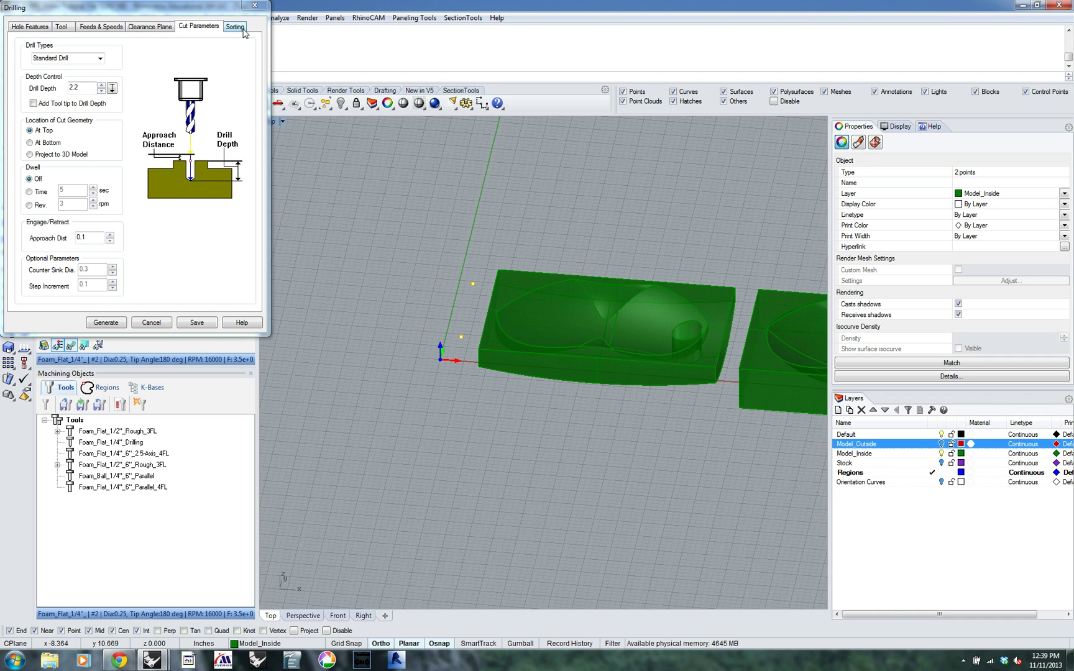
{"action": "left_click", "coordinate": [104, 322]}
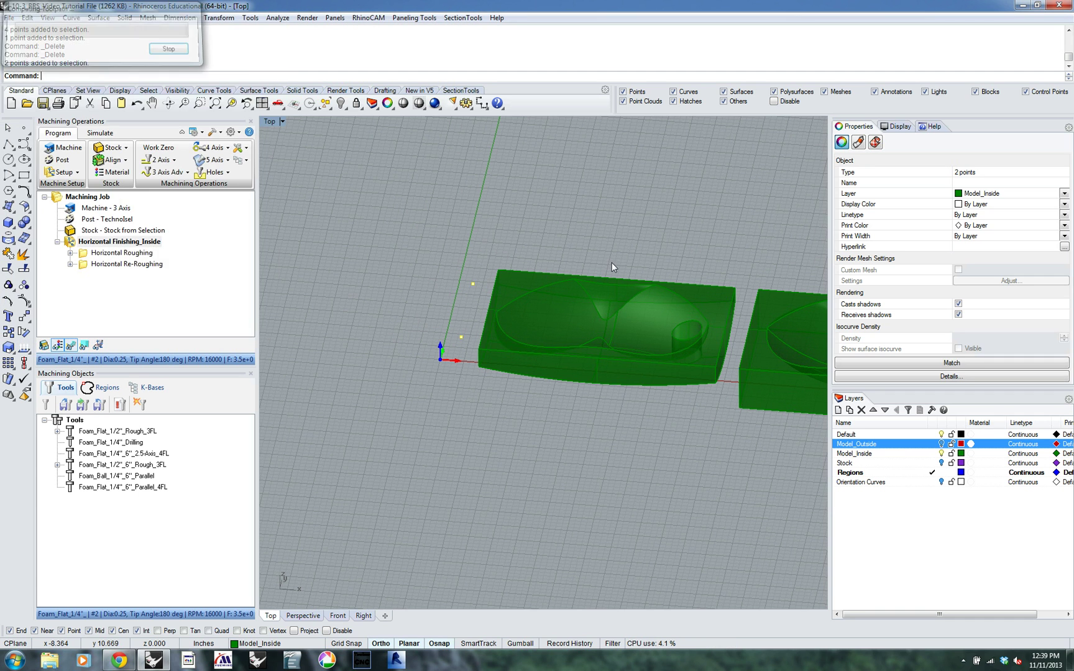
Examine the drilling toolpath's depth relative to the mold blocks, showing the Stock layer for comparison and hiding it again.
{"action": "right_click_drag", "start_coordinate": [611, 263], "coordinate": [600, 383]}
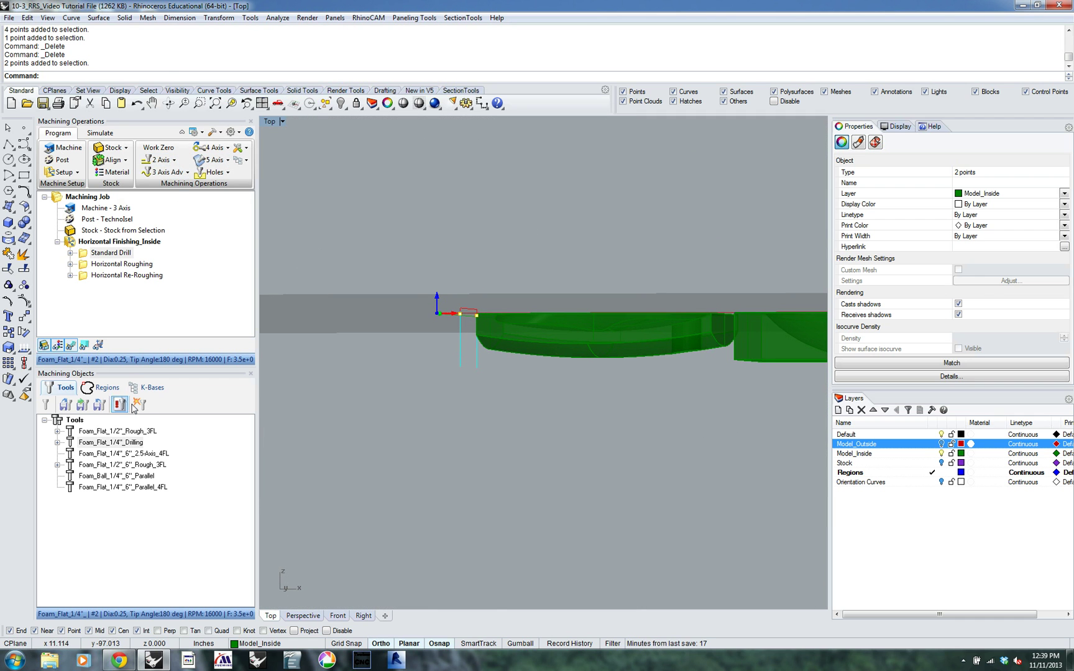
{"action": "right_click_drag", "start_coordinate": [487, 203], "coordinate": [507, 251]}
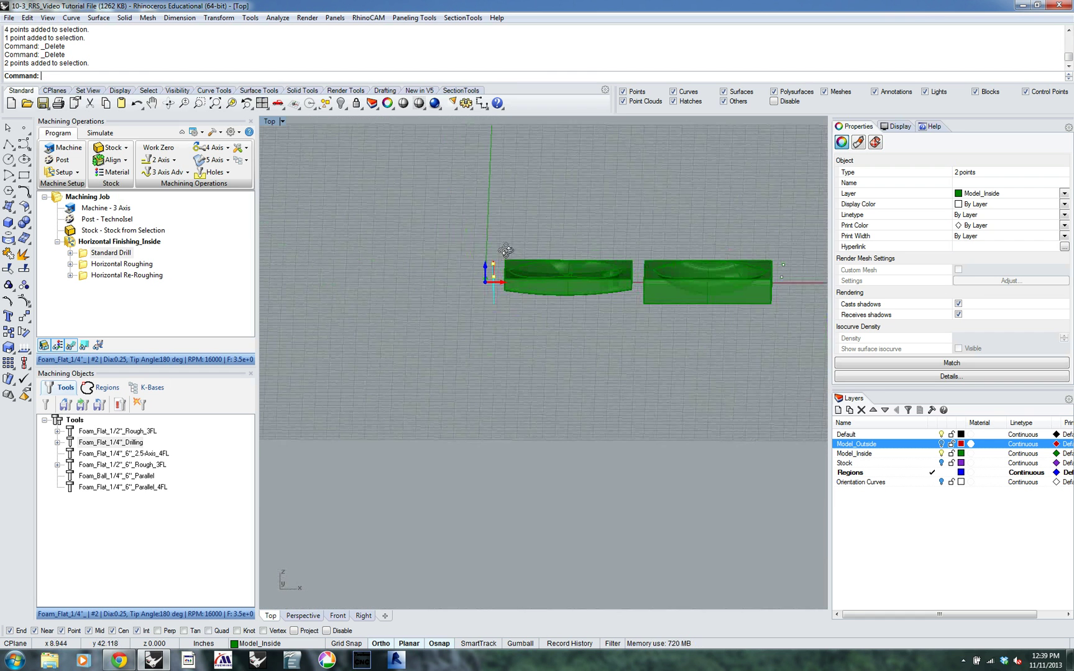
{"action": "left_click", "coordinate": [941, 464]}
{"action": "right_click_drag", "start_coordinate": [582, 355], "coordinate": [727, 355]}
{"action": "left_click", "coordinate": [942, 464]}
{"action": "key", "text": "Escape"}
Move the Standard Drill operation below Horizontal Re-Roughing in the Horizontal Finishing_Inside setup.
{"action": "left_click_drag", "start_coordinate": [93, 252], "coordinate": [85, 283]}
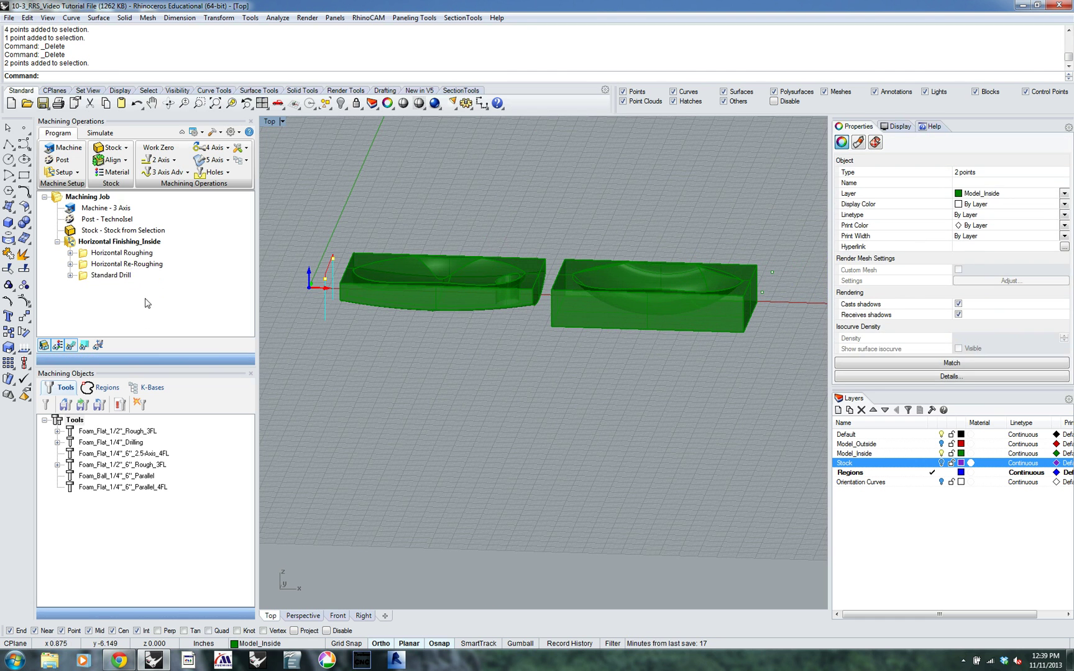
{"action": "left_click", "coordinate": [80, 276]}
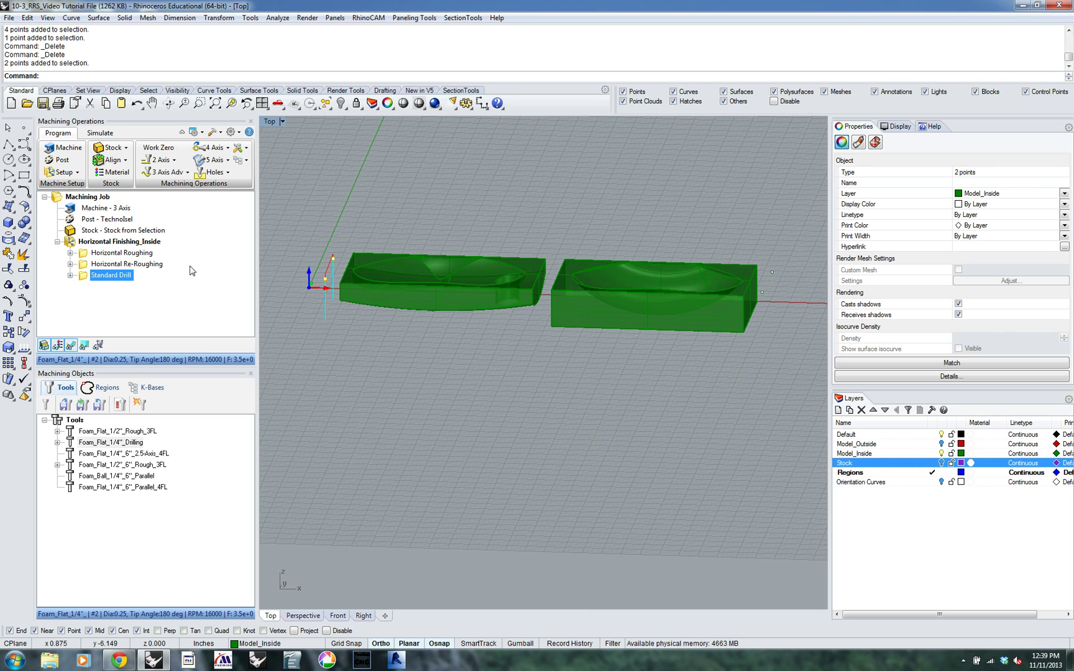
{"action": "left_click", "coordinate": [87, 280]}
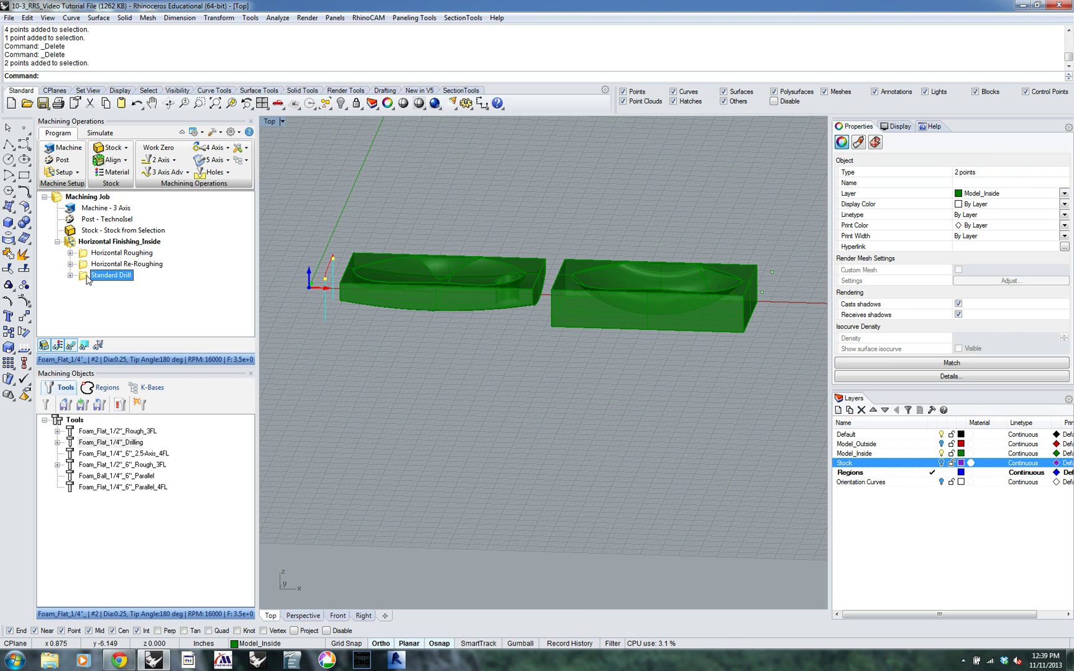
Duplicate the Standard Drill operation and replace the copy's hole features with the two points beyond the block farthest from the origin.
{"action": "left_click_drag", "start_coordinate": [88, 279], "coordinate": [87, 292], "text": "ctrl"}
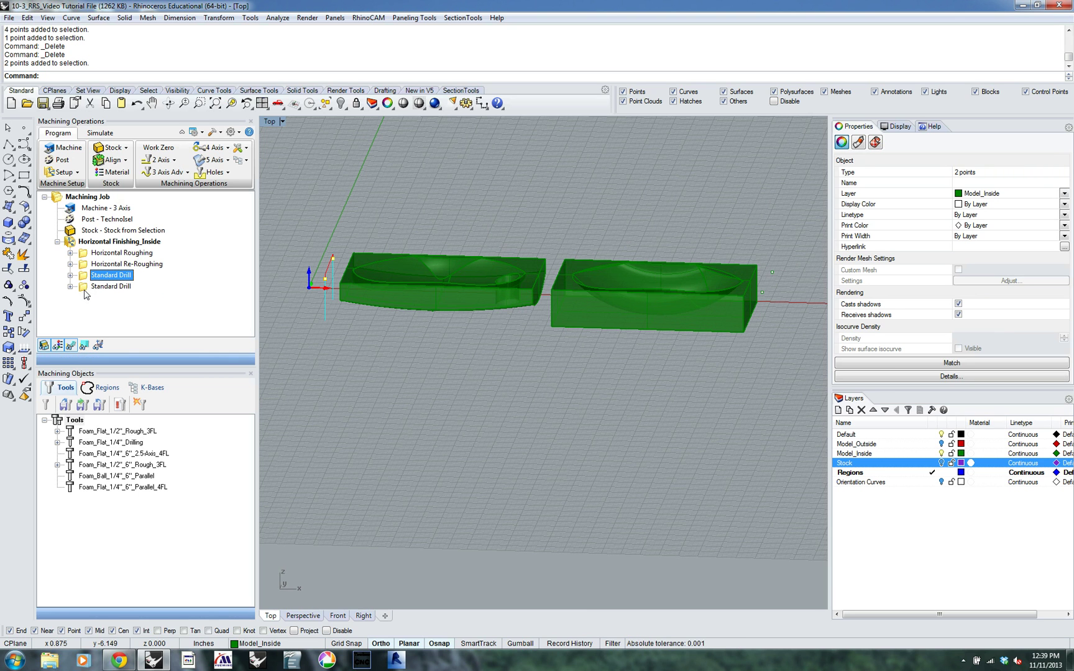
{"action": "double_click", "coordinate": [87, 286]}
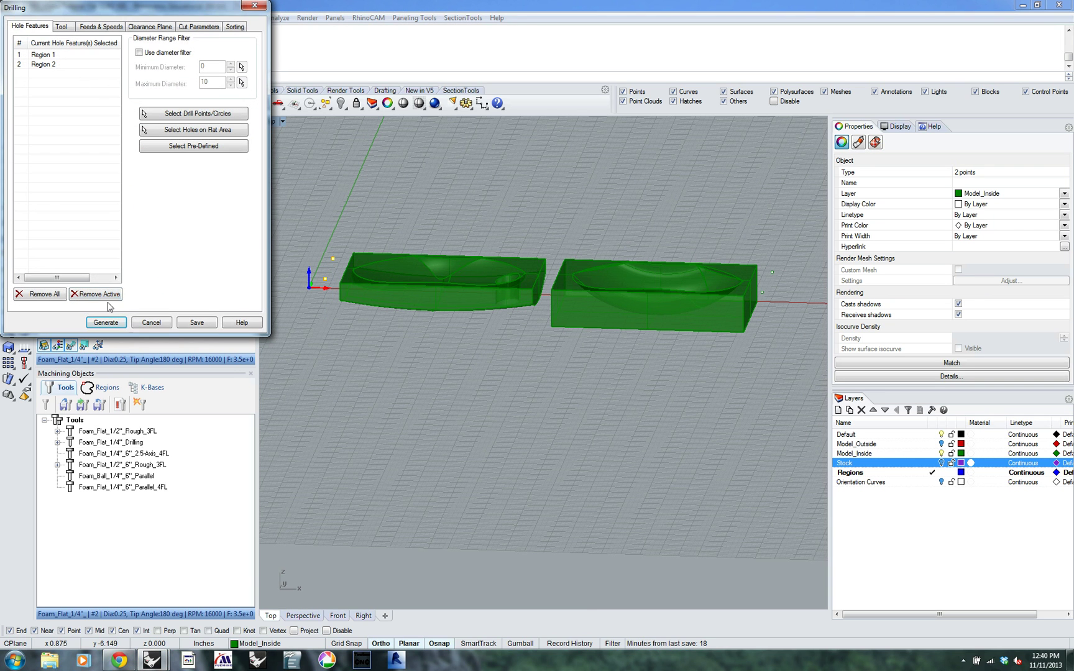
{"action": "left_click", "coordinate": [51, 295]}
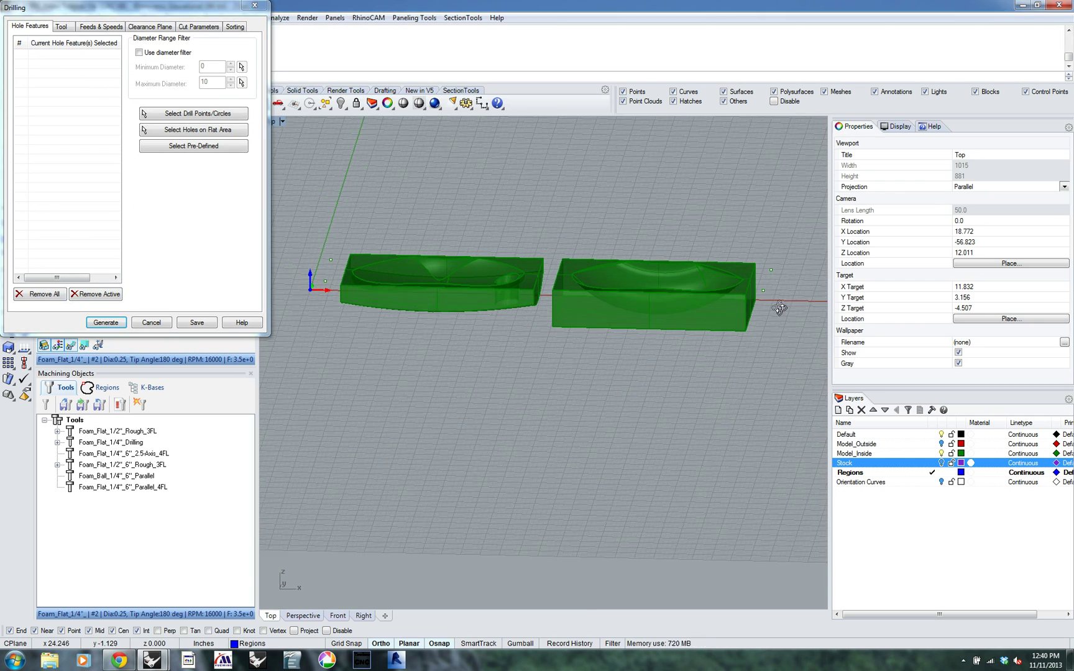
{"action": "left_click_drag", "start_coordinate": [788, 309], "coordinate": [763, 252]}
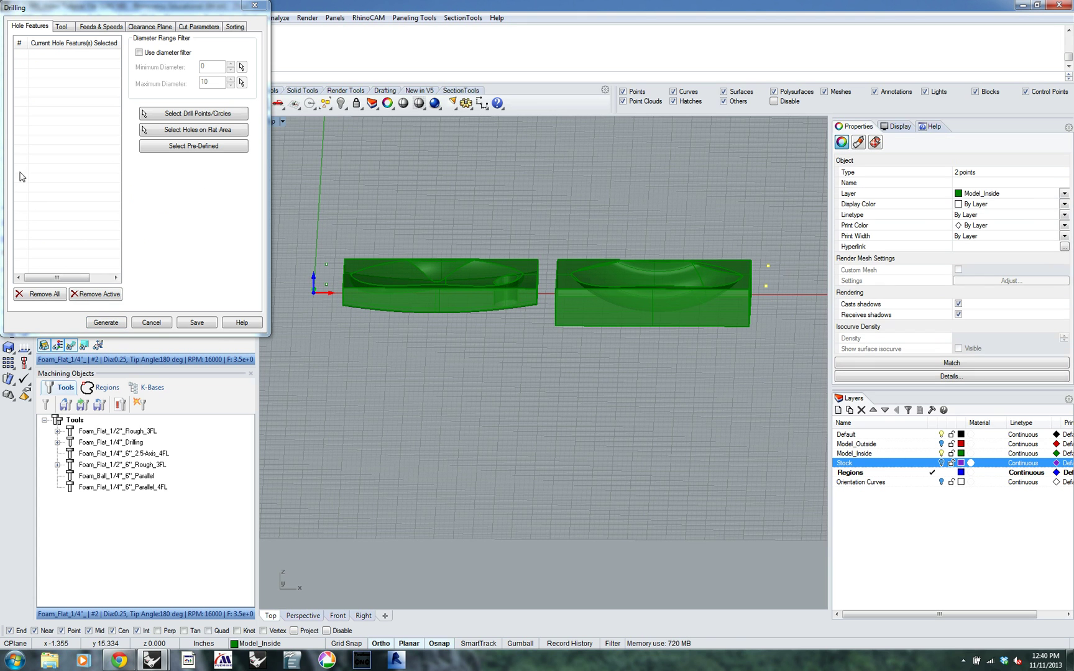
{"action": "left_click", "coordinate": [194, 116]}
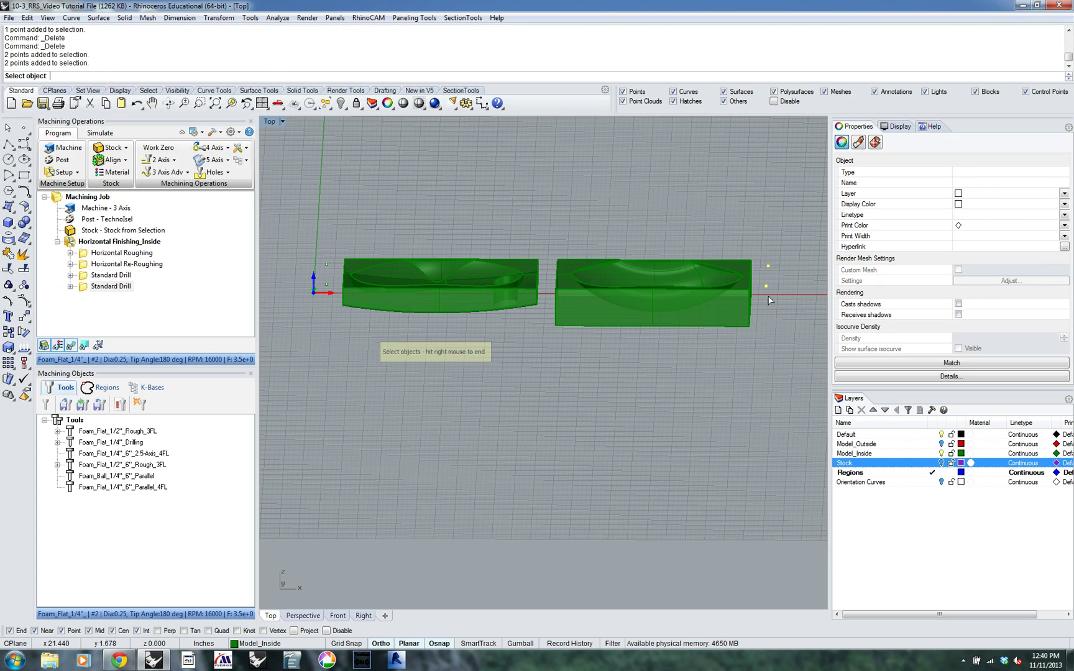
{"action": "right_click", "coordinate": [762, 254]}
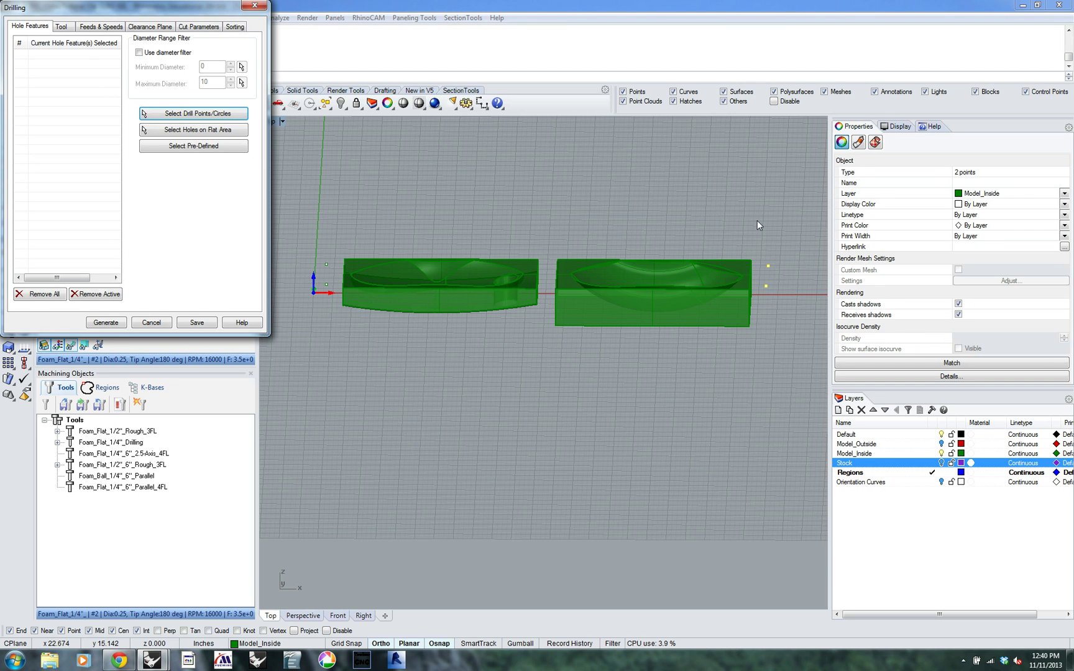
{"action": "left_click", "coordinate": [758, 242]}
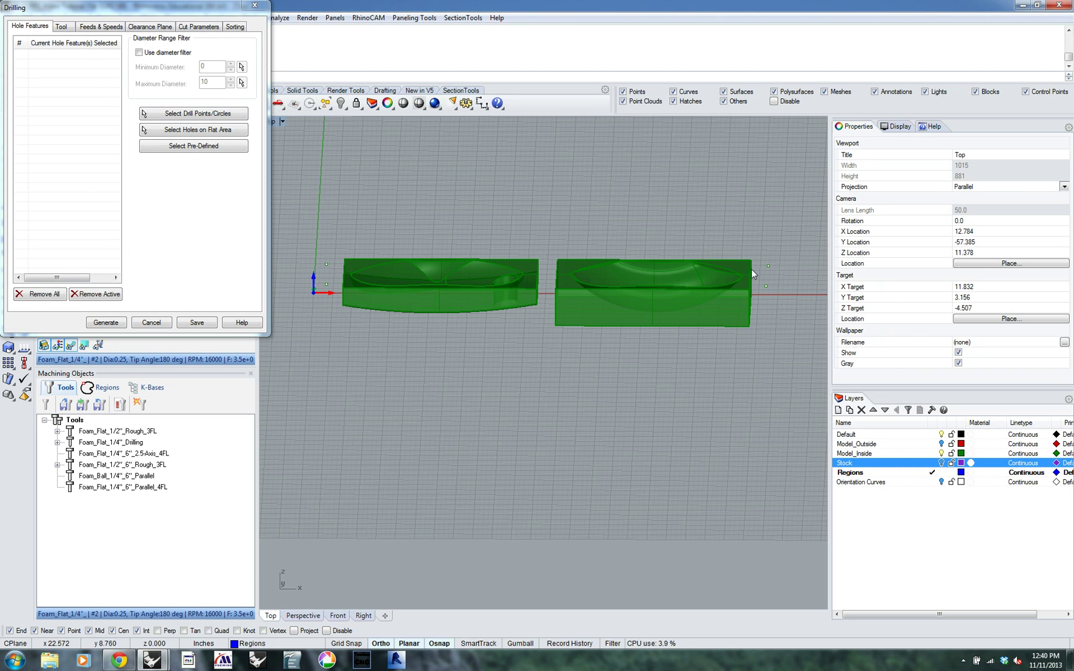
{"action": "left_click", "coordinate": [207, 116]}
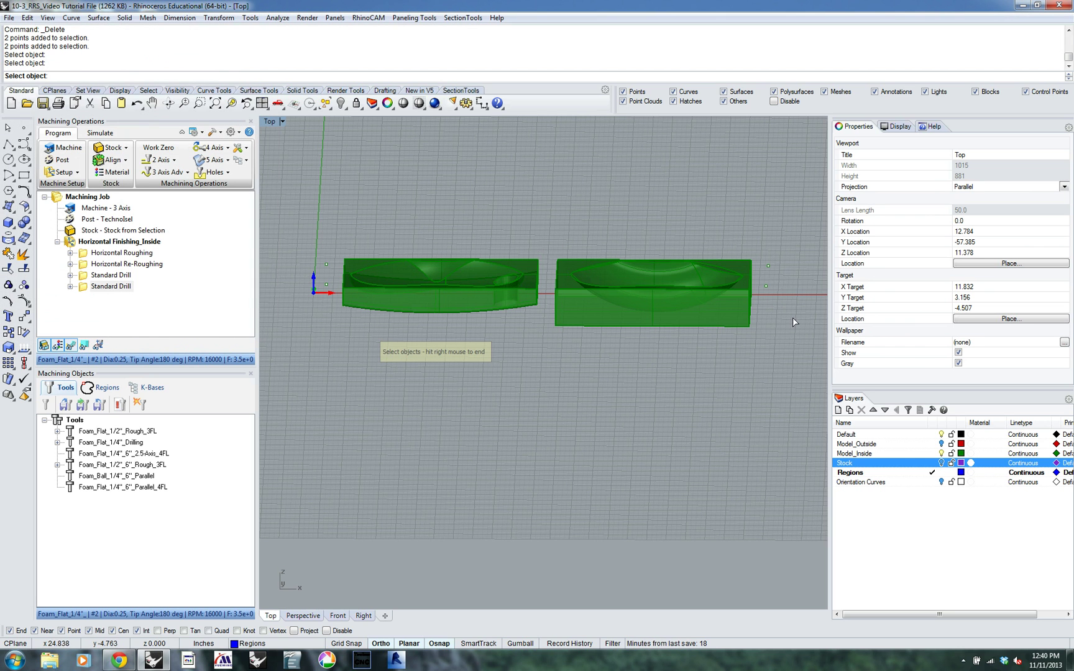
{"action": "left_click", "coordinate": [763, 257]}
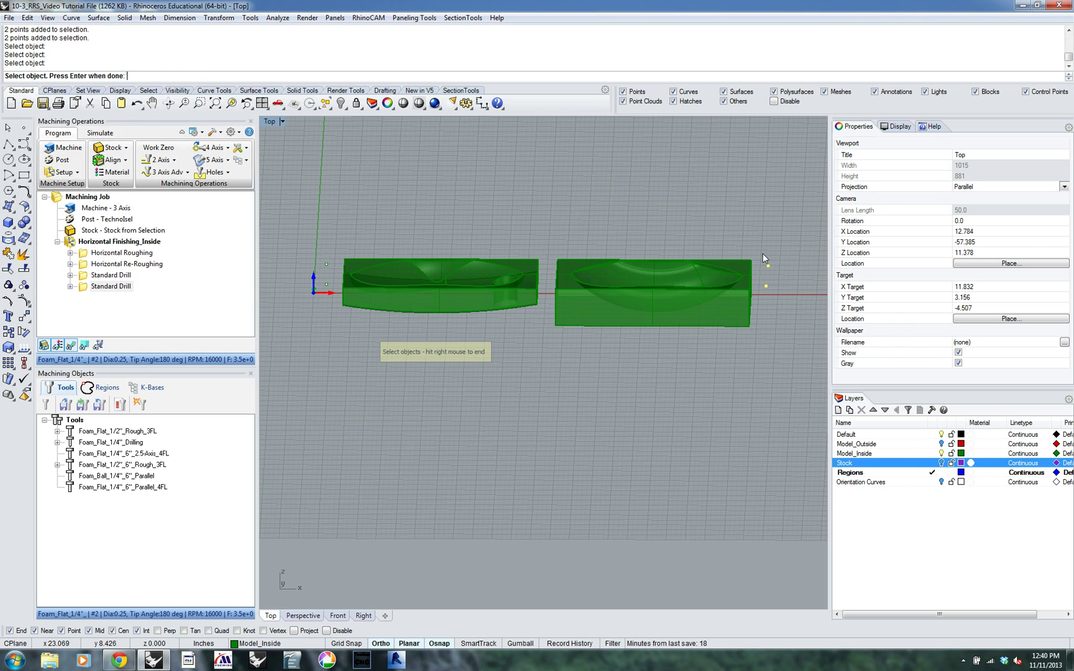
{"action": "right_click", "coordinate": [763, 257]}
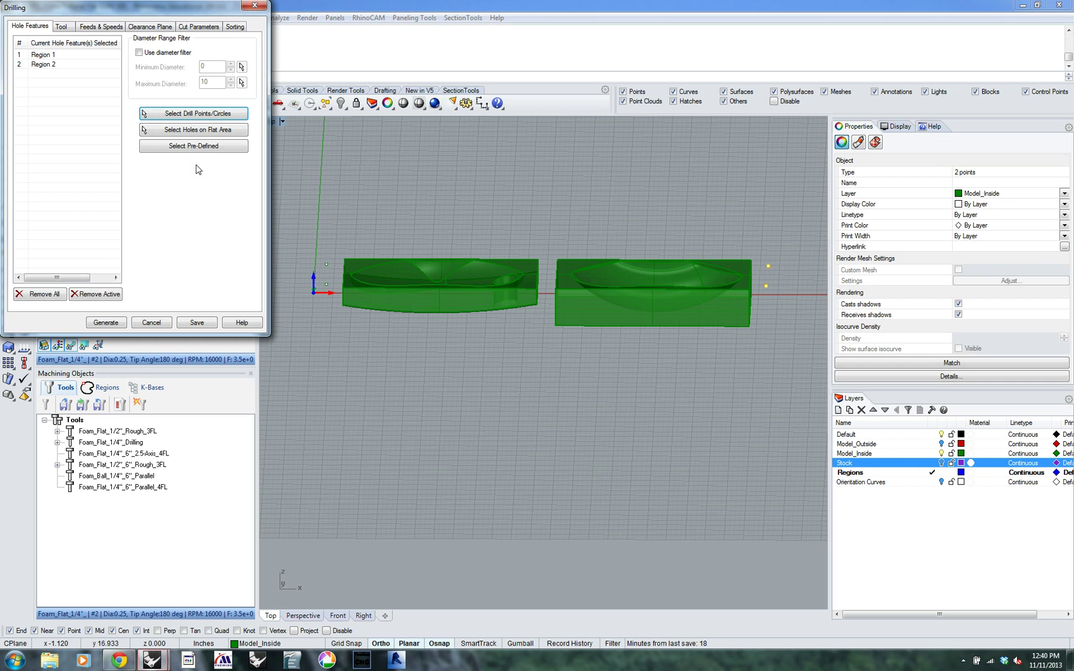
Set the duplicated Standard Drill's Drill Depth to 1 and generate its toolpath.
{"action": "left_click", "coordinate": [205, 27]}
{"action": "double_click", "coordinate": [85, 88]}
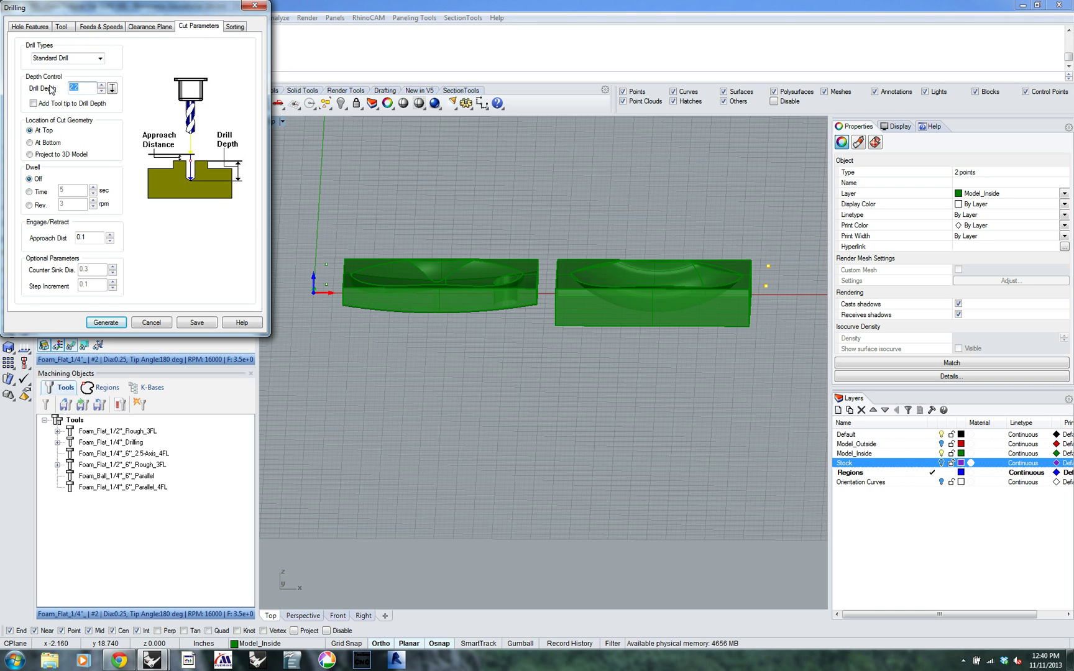
{"action": "type", "text": "1"}
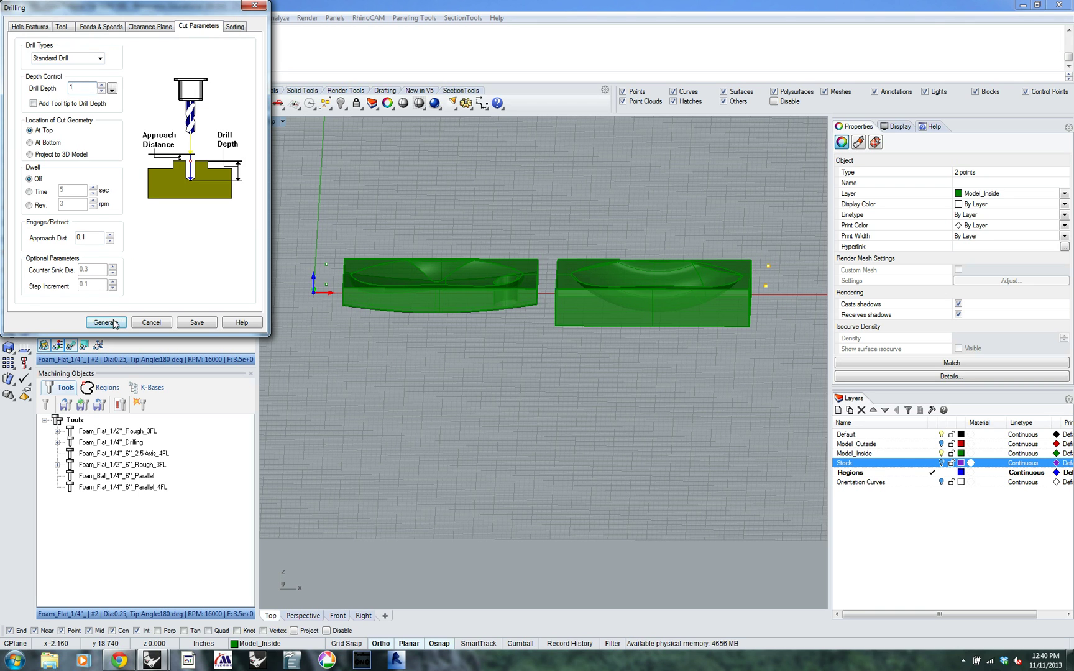
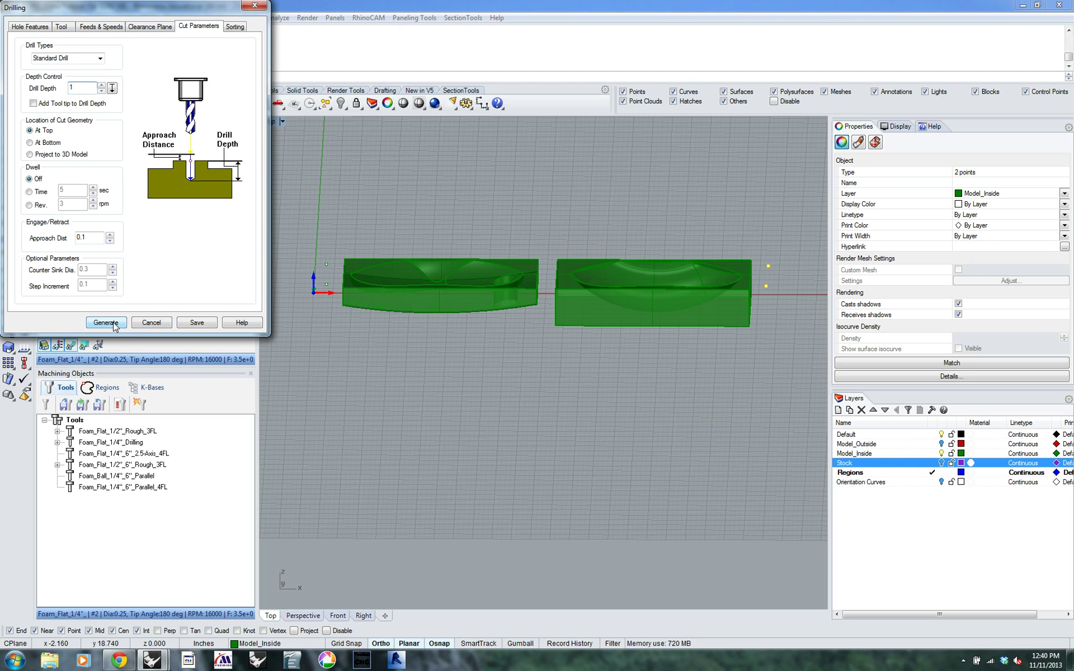
{"action": "left_click", "coordinate": [105, 322]}
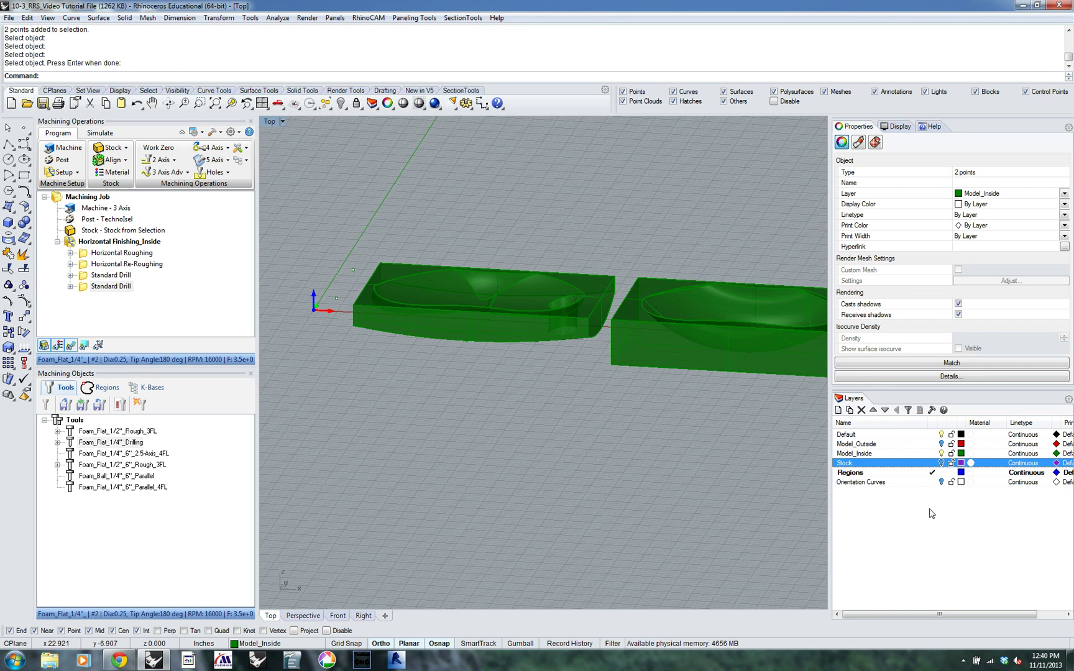
Check the new drill toolpath against the stock by showing the Stock layer and hiding it again.
{"action": "left_click", "coordinate": [941, 464]}
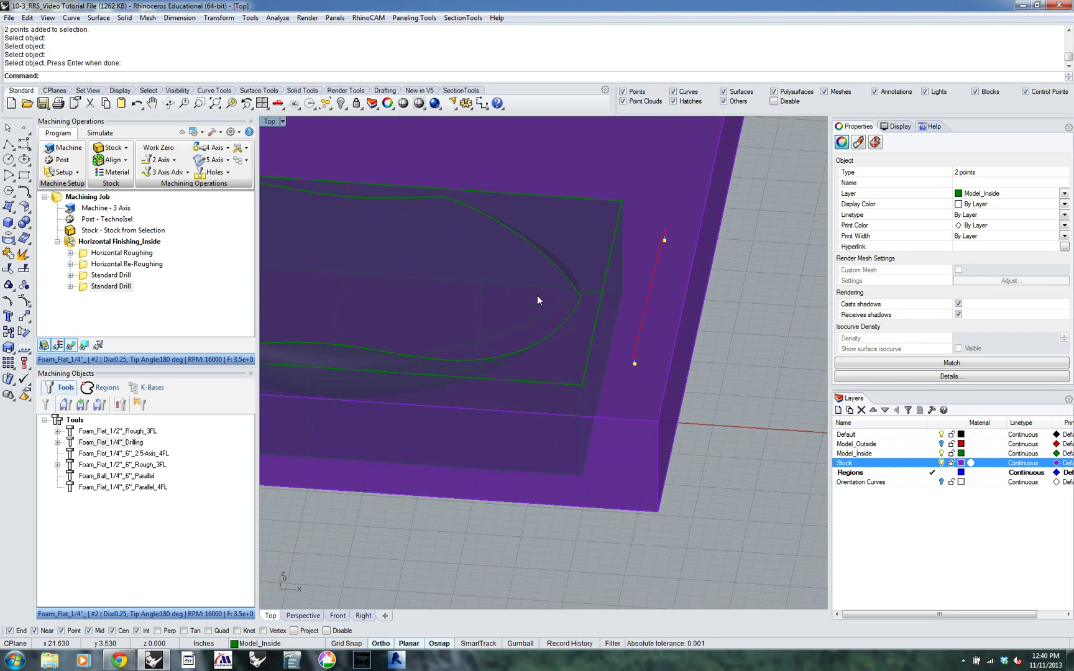
{"action": "left_click", "coordinate": [942, 463]}
{"action": "left_click", "coordinate": [132, 304]}
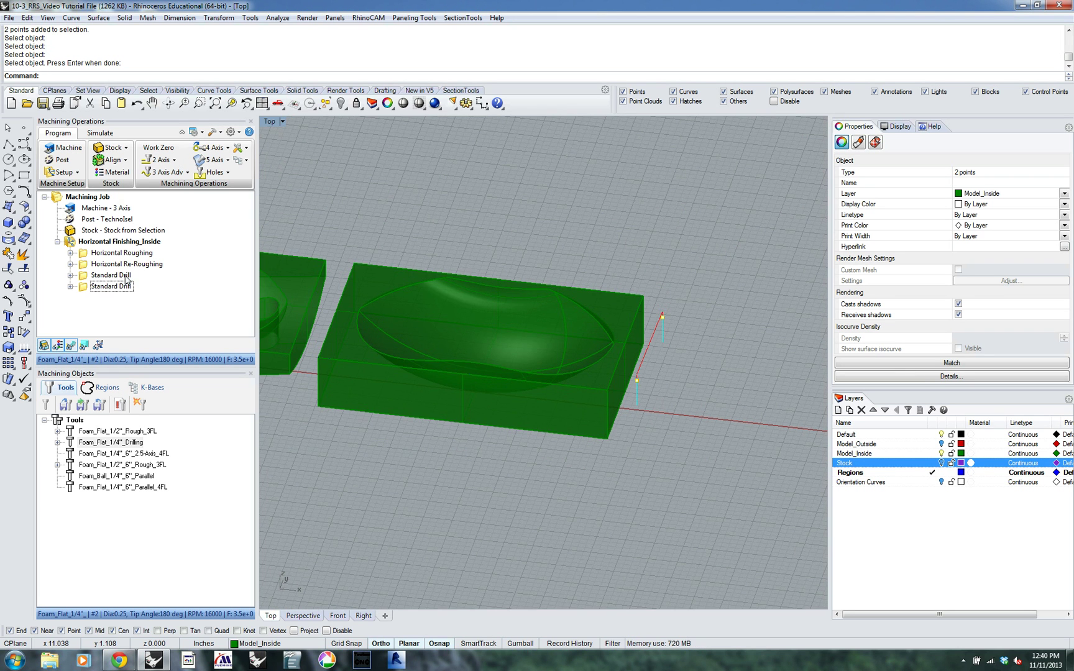
Add a new setup after Horizontal Finishing_Inside, keeping the default setup orientation.
{"action": "left_click", "coordinate": [71, 242]}
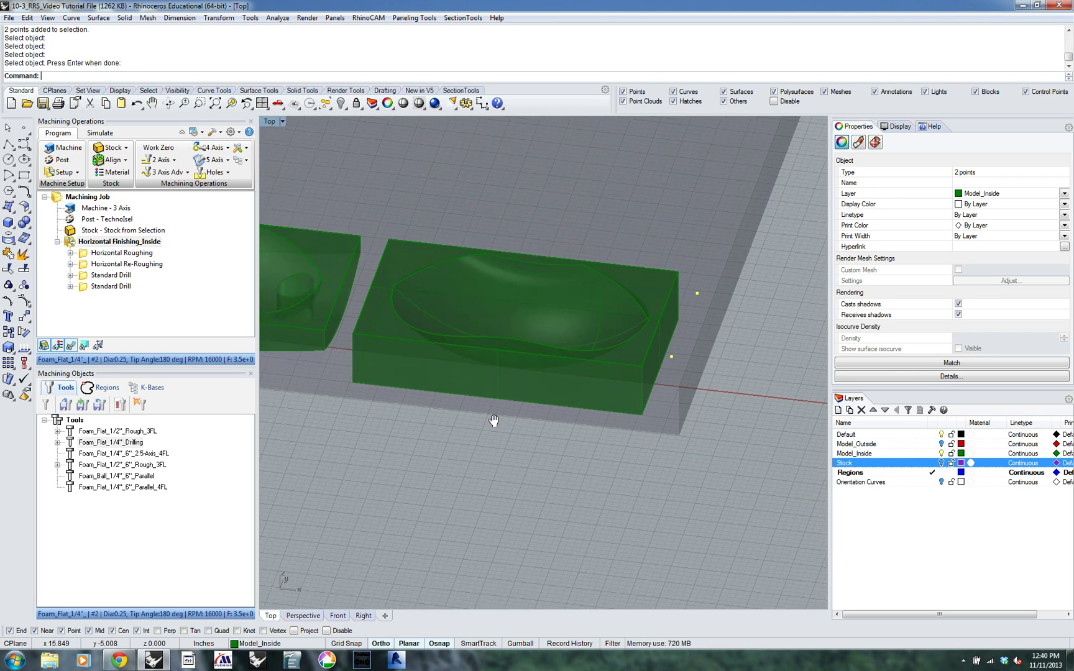
{"action": "right_click", "coordinate": [70, 244]}
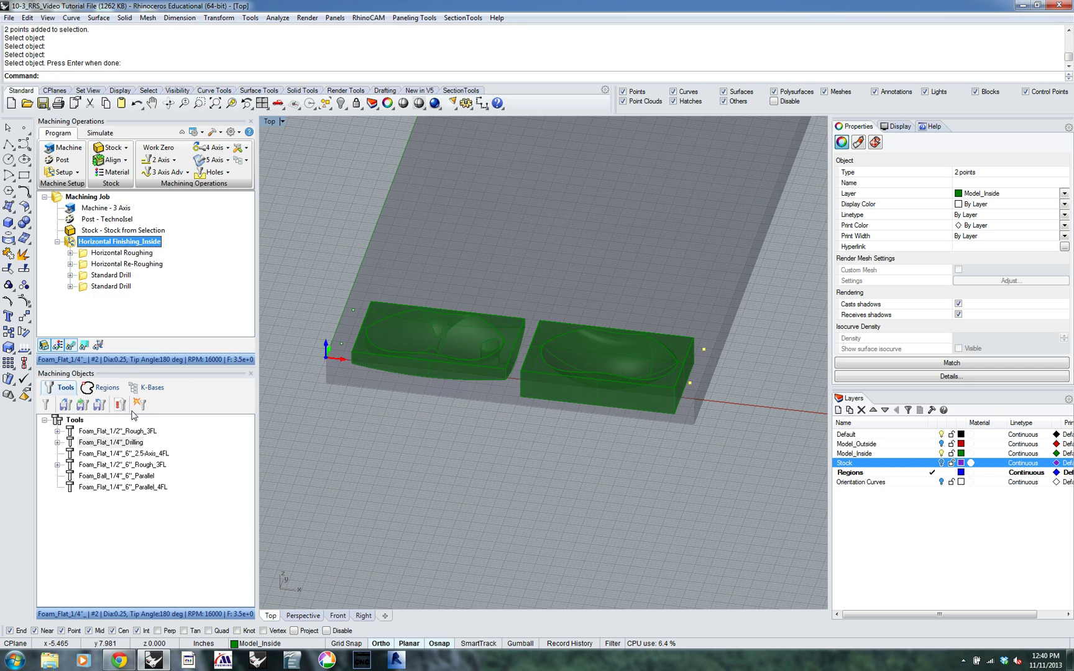
{"action": "left_click", "coordinate": [107, 408]}
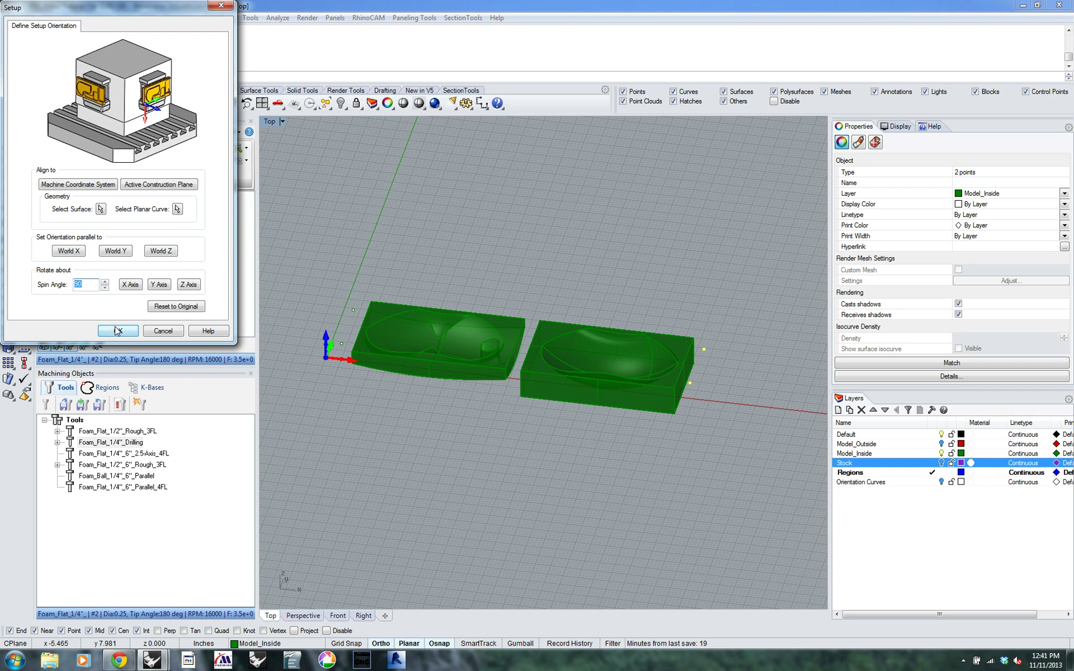
{"action": "left_click", "coordinate": [118, 331]}
{"action": "left_click", "coordinate": [75, 302]}
{"action": "right_click", "coordinate": [161, 321]}
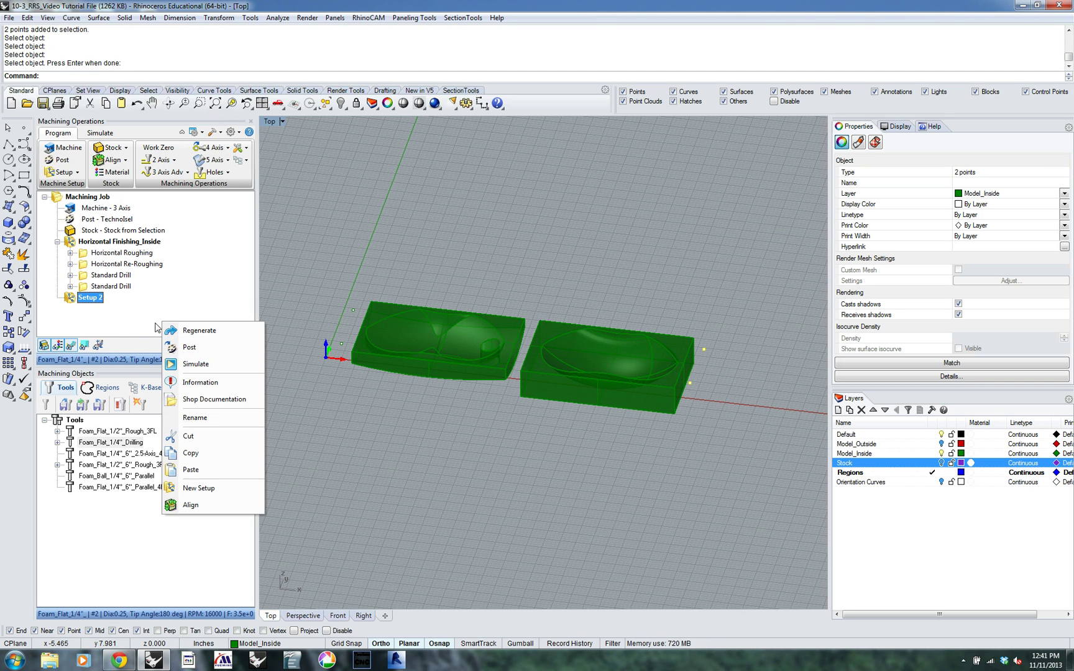
{"action": "left_click", "coordinate": [92, 309]}
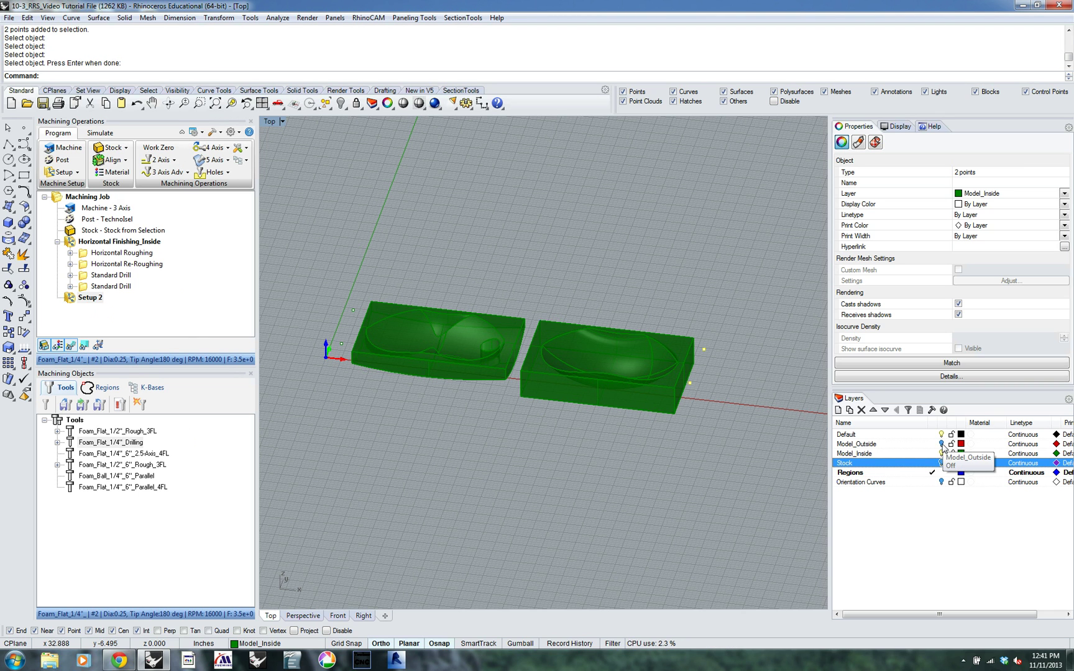
Show the Model_Outside layer and hide the Model_Inside layer.
{"action": "left_click", "coordinate": [941, 444]}
{"action": "left_click", "coordinate": [941, 453]}
{"action": "right_click_drag", "start_coordinate": [617, 451], "coordinate": [534, 340], "text": "ctrl+shift"}
{"action": "scroll", "coordinate": [580, 314], "scroll_direction": "up", "scroll_amount": 2}
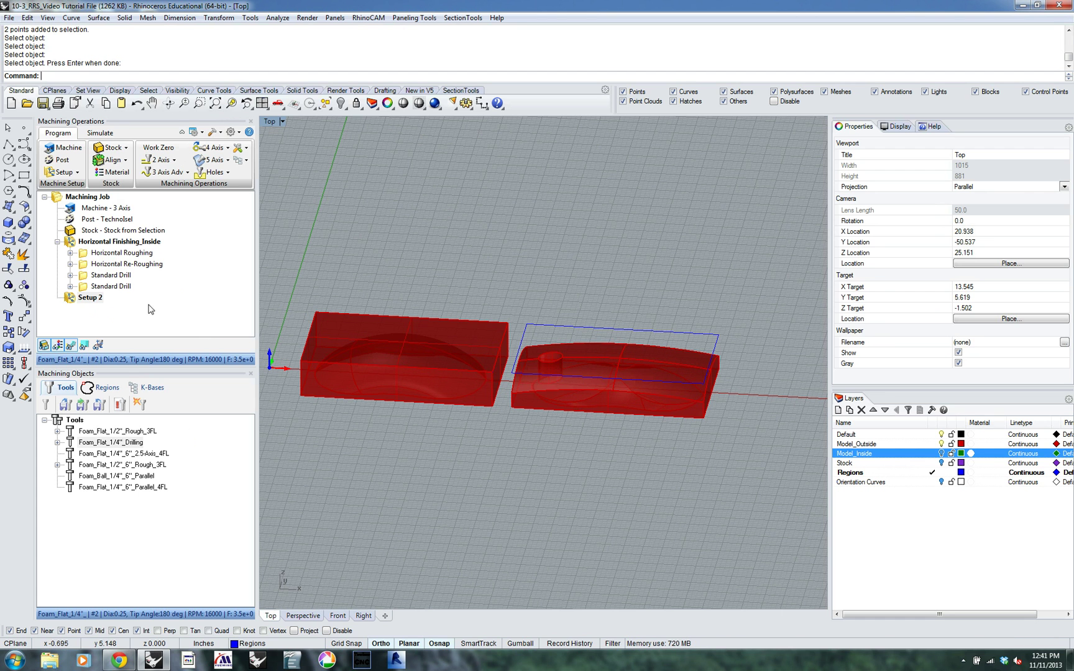
Copy the Horizontal Roughing operation into Setup 2 and regenerate it without the drive region around the block nearest the origin.
{"action": "left_click", "coordinate": [118, 253]}
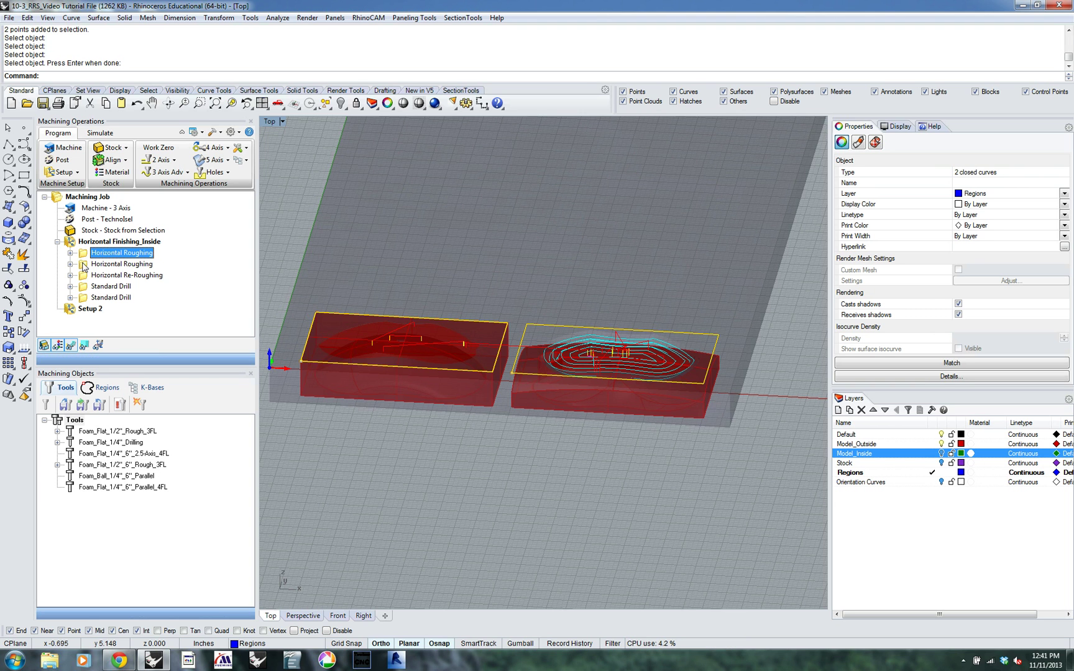
{"action": "mouse_move", "coordinate": [84, 266]}
{"action": "left_mouse_down"}
{"action": "mouse_move", "coordinate": [87, 308]}
{"action": "mouse_move", "coordinate": [70, 323]}
{"action": "left_mouse_up"}
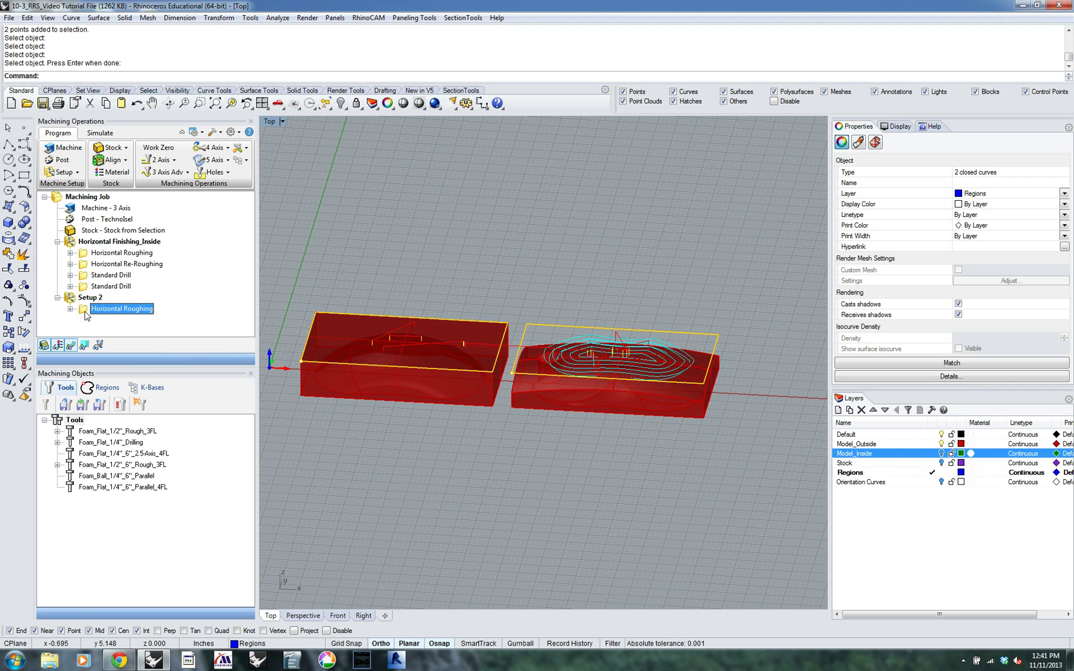
{"action": "double_click", "coordinate": [86, 311]}
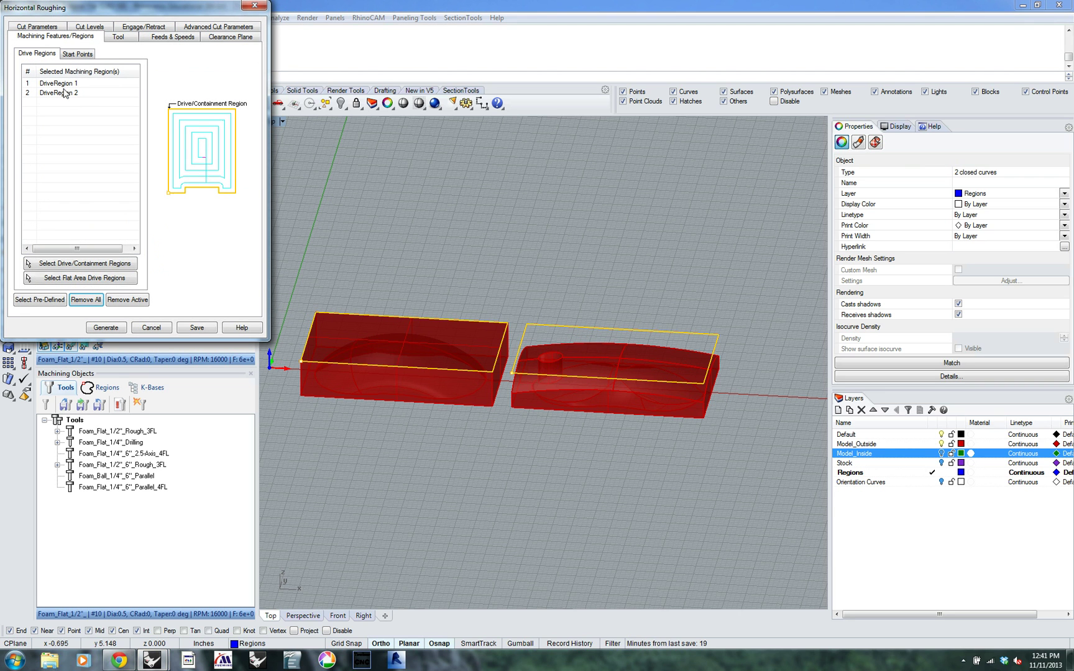
{"action": "left_click", "coordinate": [66, 85]}
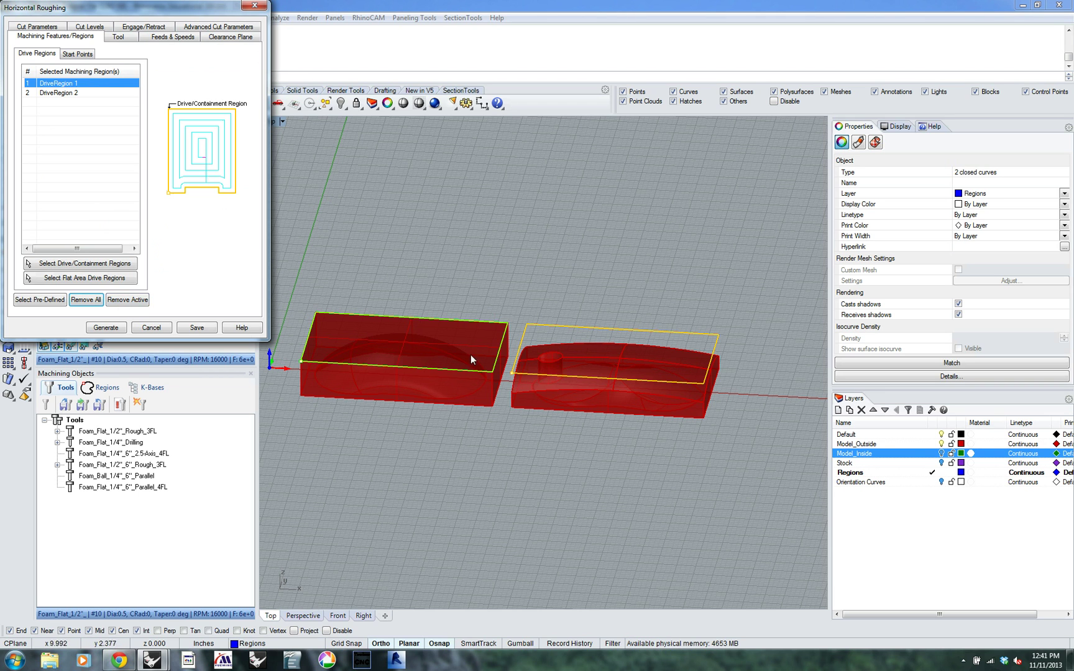
{"action": "left_click", "coordinate": [125, 300]}
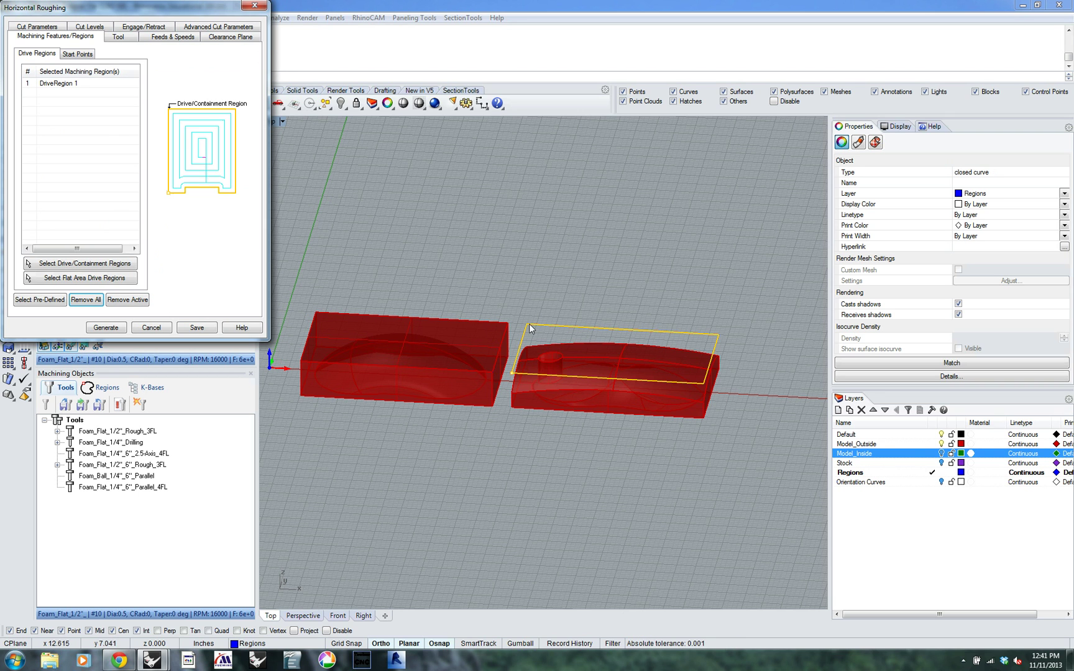
{"action": "left_click", "coordinate": [75, 84]}
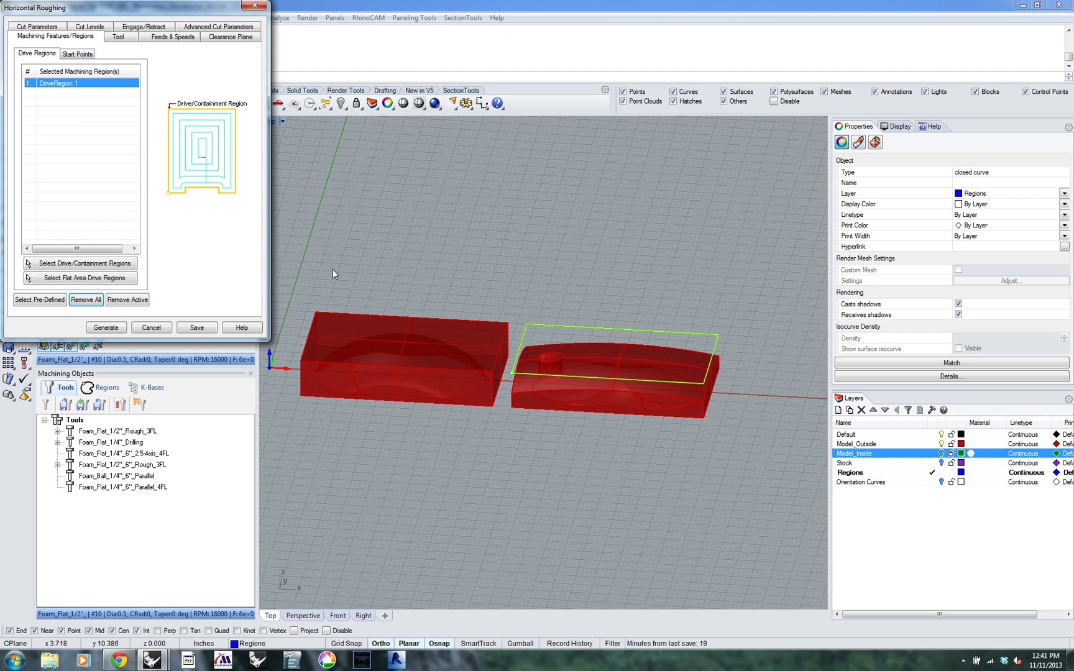
{"action": "left_click", "coordinate": [115, 330]}
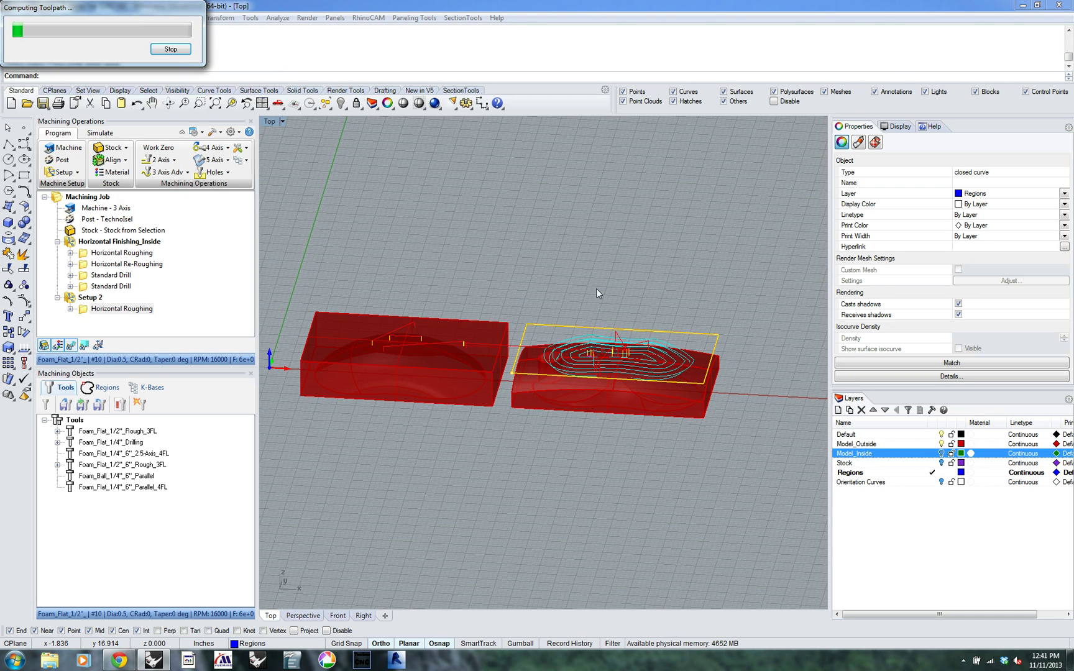
{"action": "right_click_drag", "start_coordinate": [691, 229], "coordinate": [651, 274]}
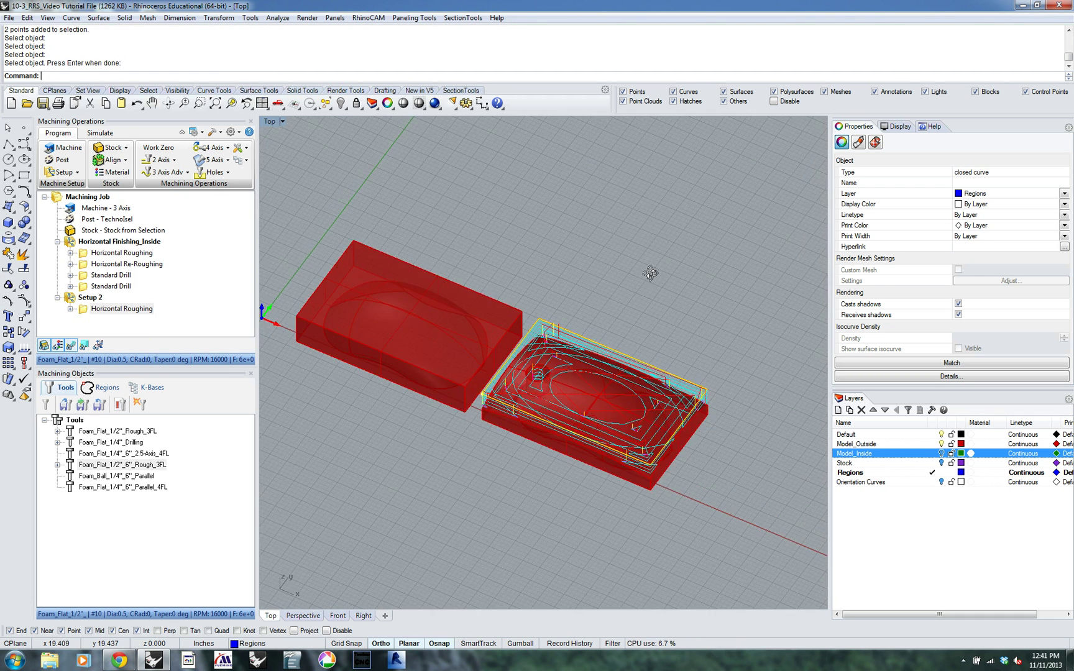
Start a Parallel Finishing operation after Horizontal Roughing in Setup 2 and review its cut parameters.
{"action": "left_click", "coordinate": [92, 308]}
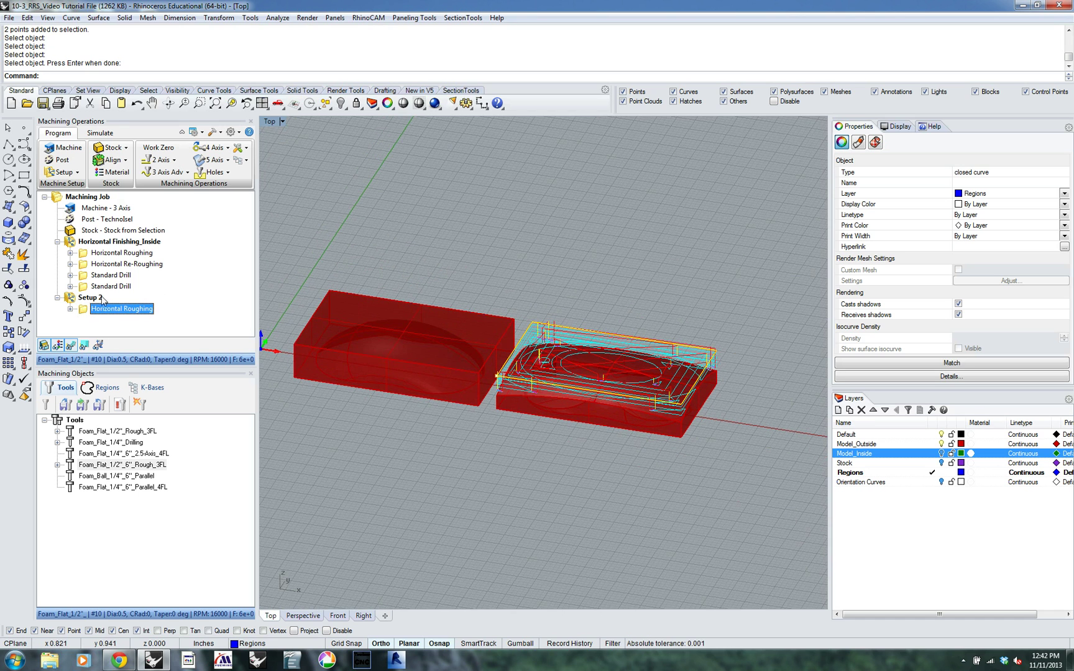
{"action": "left_click", "coordinate": [164, 172]}
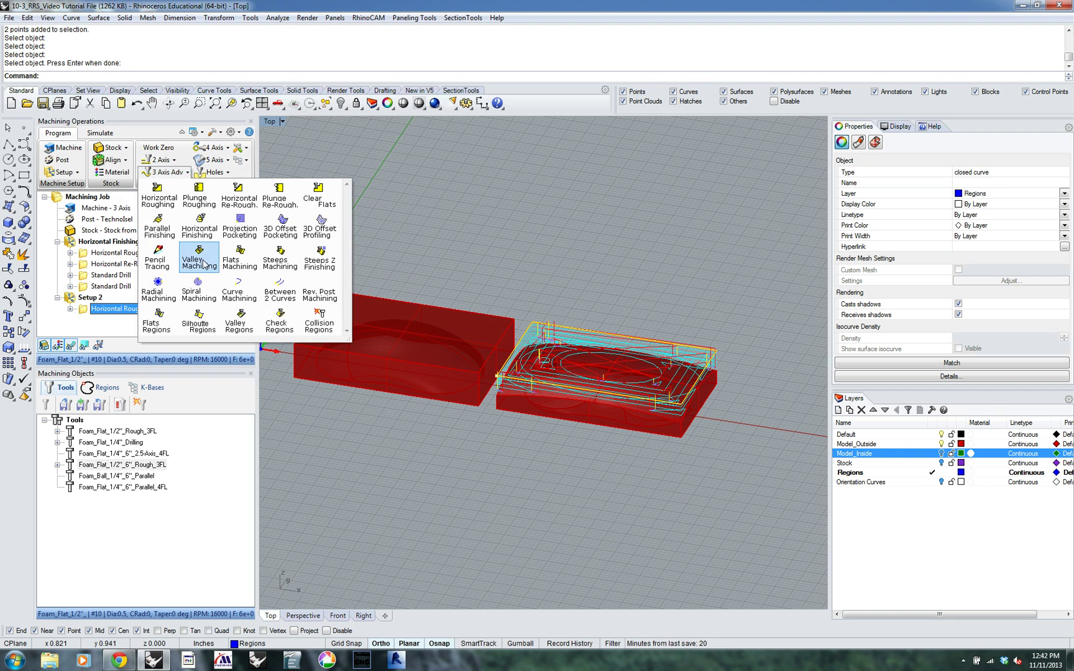
{"action": "left_click", "coordinate": [159, 230]}
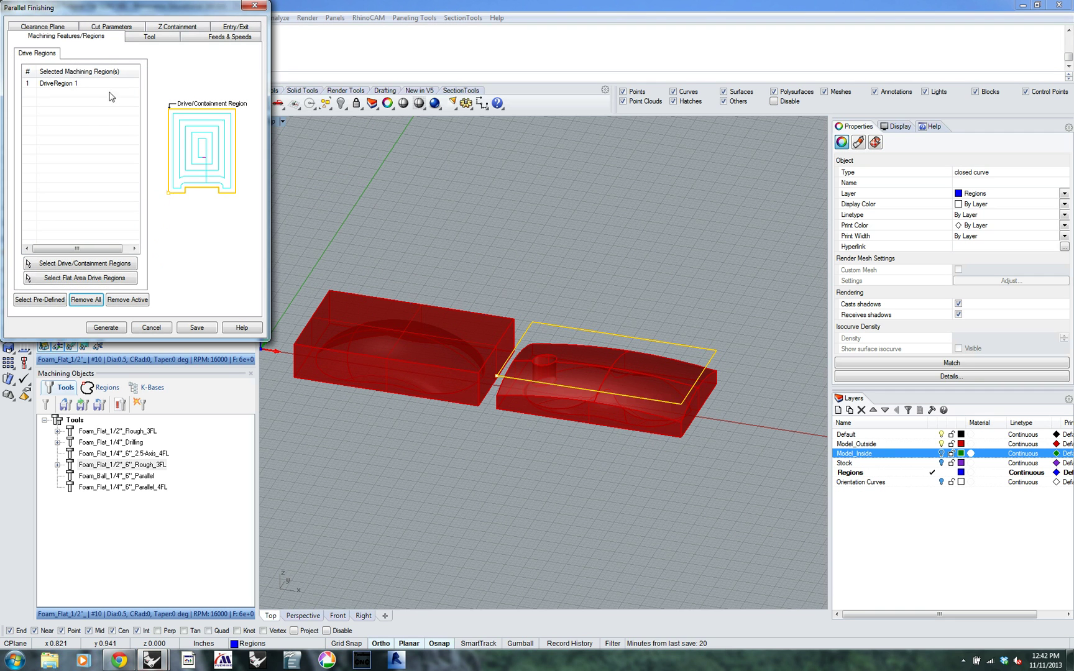
{"action": "right_click_drag", "start_coordinate": [585, 322], "coordinate": [473, 305]}
{"action": "left_click", "coordinate": [112, 28]}
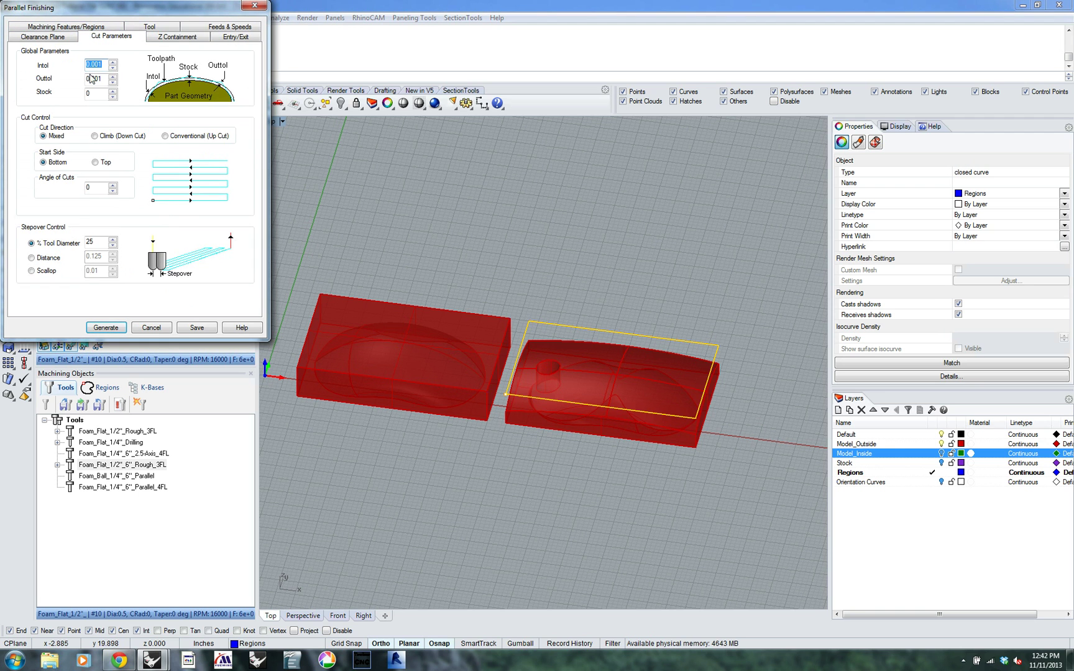
Assign the Foam_Flat_1/4"_6"_Parallel_4FL tool to the Parallel Finishing operation, keep the default entry motions, and generate the toolpath.
{"action": "left_click", "coordinate": [160, 27]}
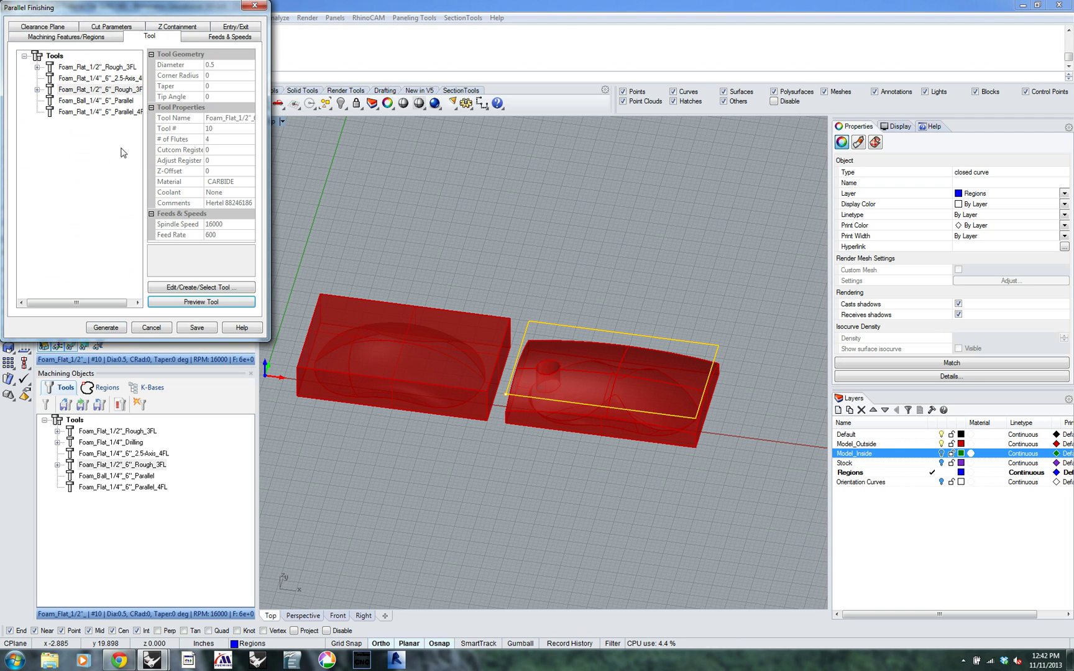
{"action": "left_click", "coordinate": [79, 78]}
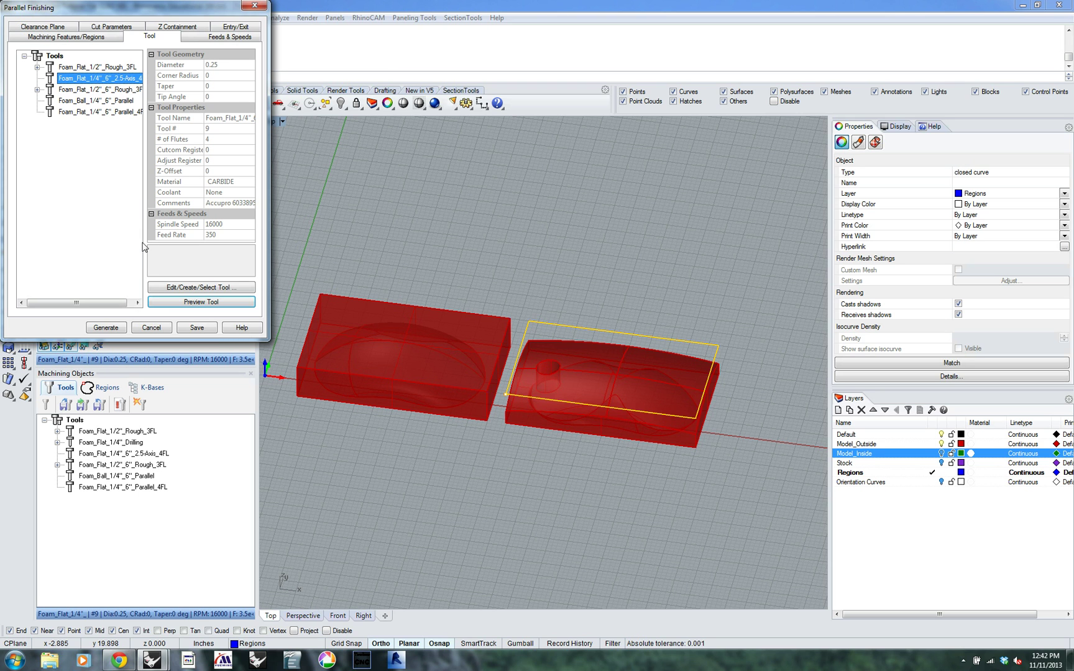
{"action": "left_click", "coordinate": [98, 112]}
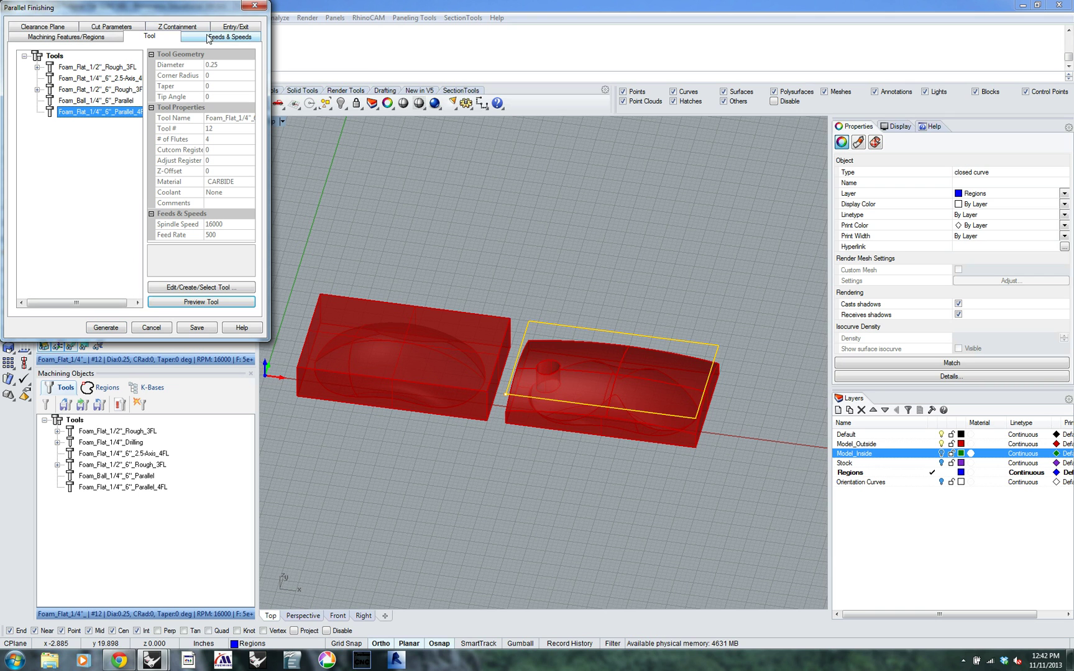
{"action": "left_click", "coordinate": [233, 27]}
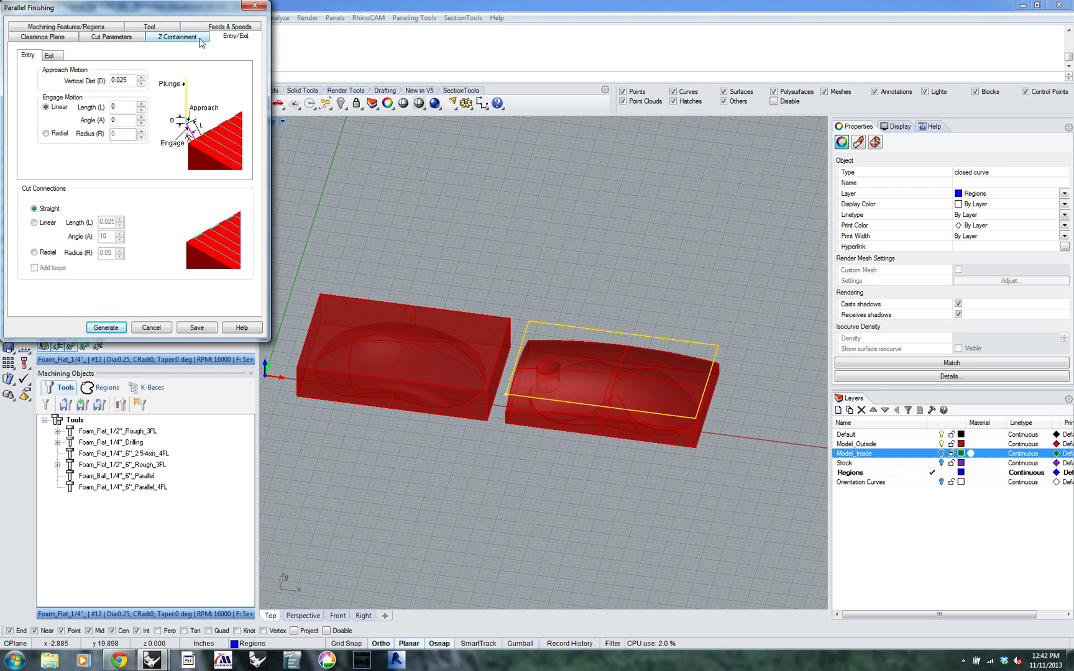
{"action": "left_click", "coordinate": [105, 327]}
{"action": "right_click_drag", "start_coordinate": [582, 235], "coordinate": [668, 375]}
{"action": "scroll", "coordinate": [668, 376], "scroll_direction": "up", "scroll_amount": 5}
{"action": "right_click_drag", "start_coordinate": [727, 400], "coordinate": [497, 311]}
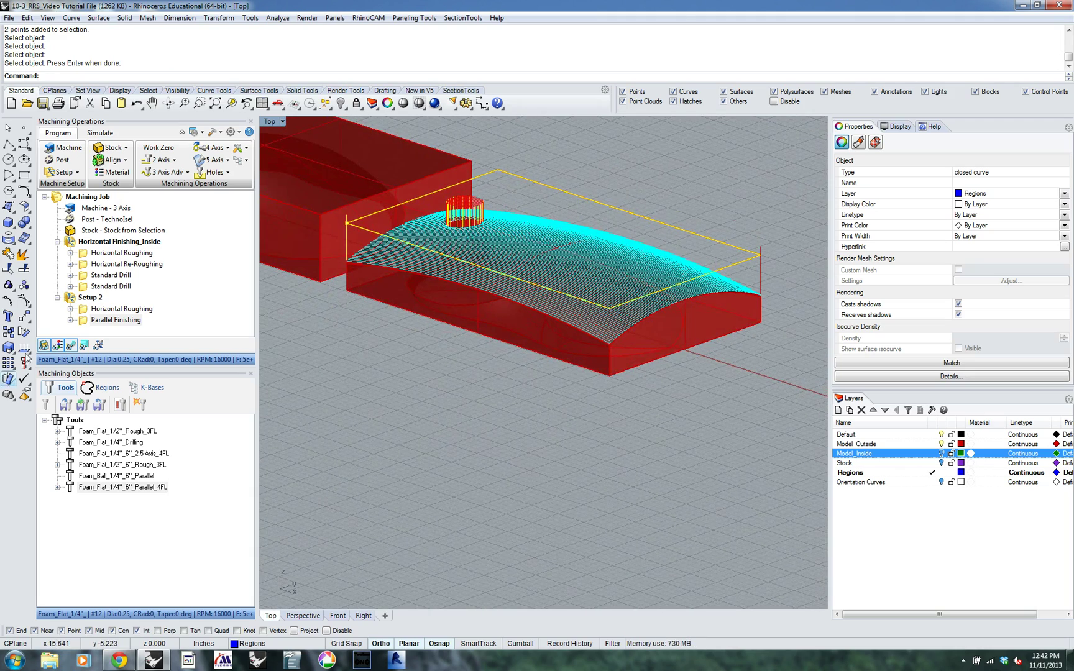
Check the machining information for the Parallel Finishing operation.
{"action": "right_click", "coordinate": [85, 327]}
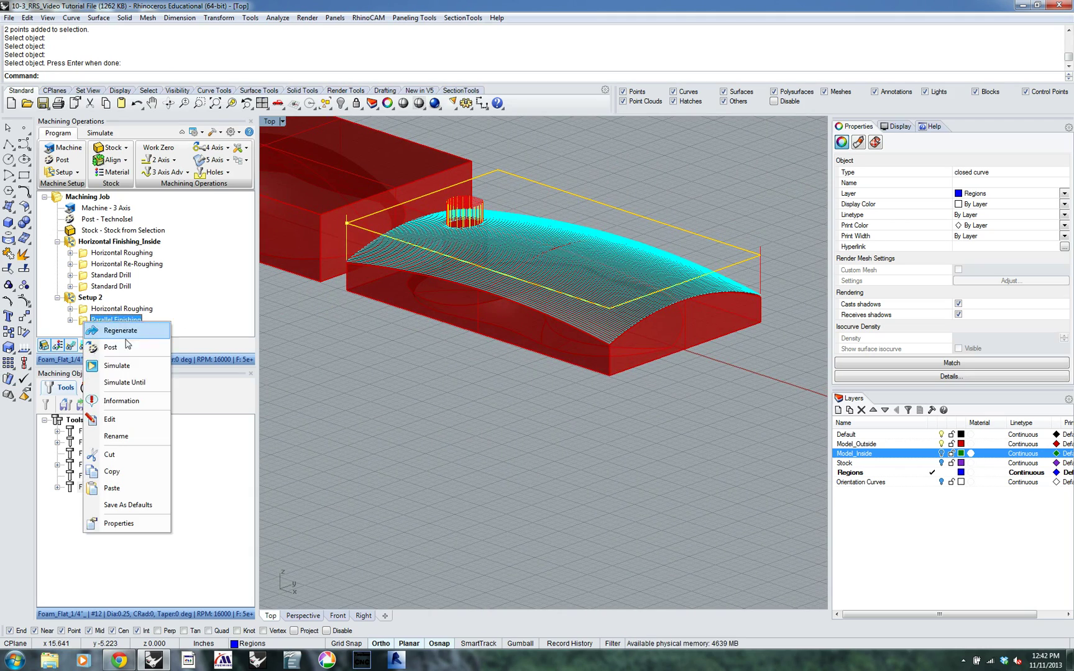
{"action": "left_click", "coordinate": [133, 401]}
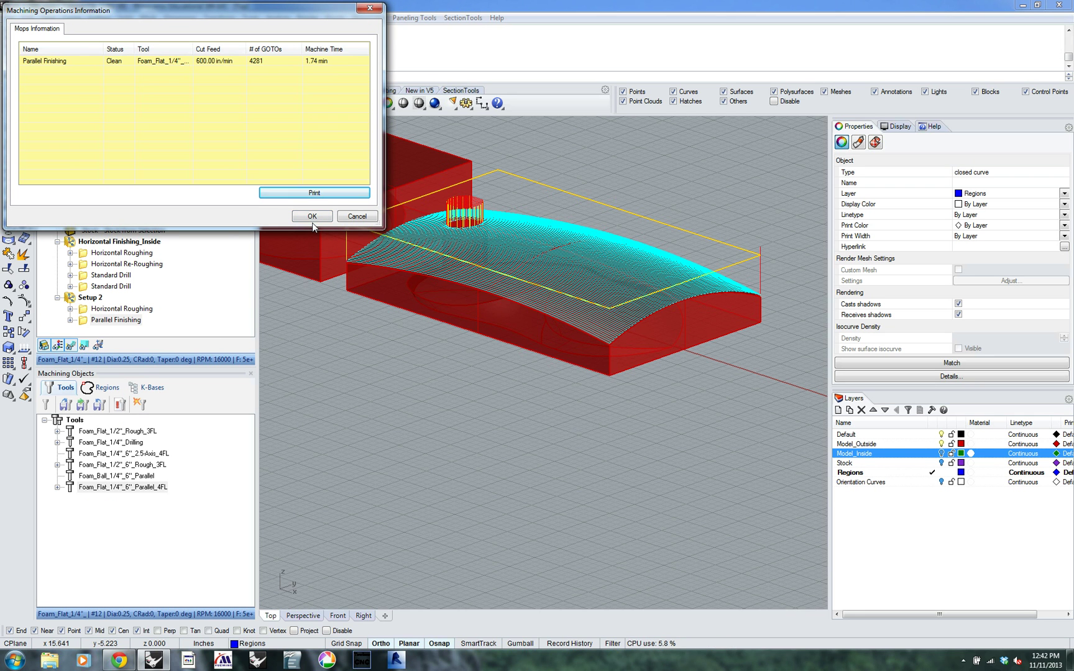
{"action": "left_click", "coordinate": [313, 216]}
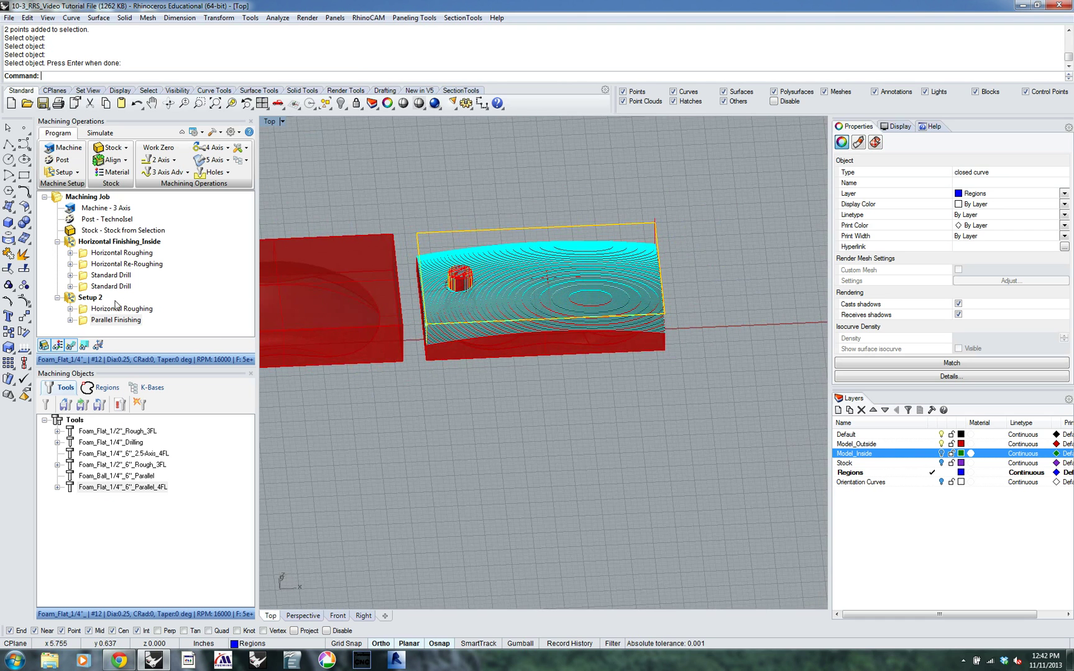
Start a 2 1/2 Axis Profiling operation and replace its drive regions with the rectangles around both blocks.
{"action": "left_click", "coordinate": [171, 319]}
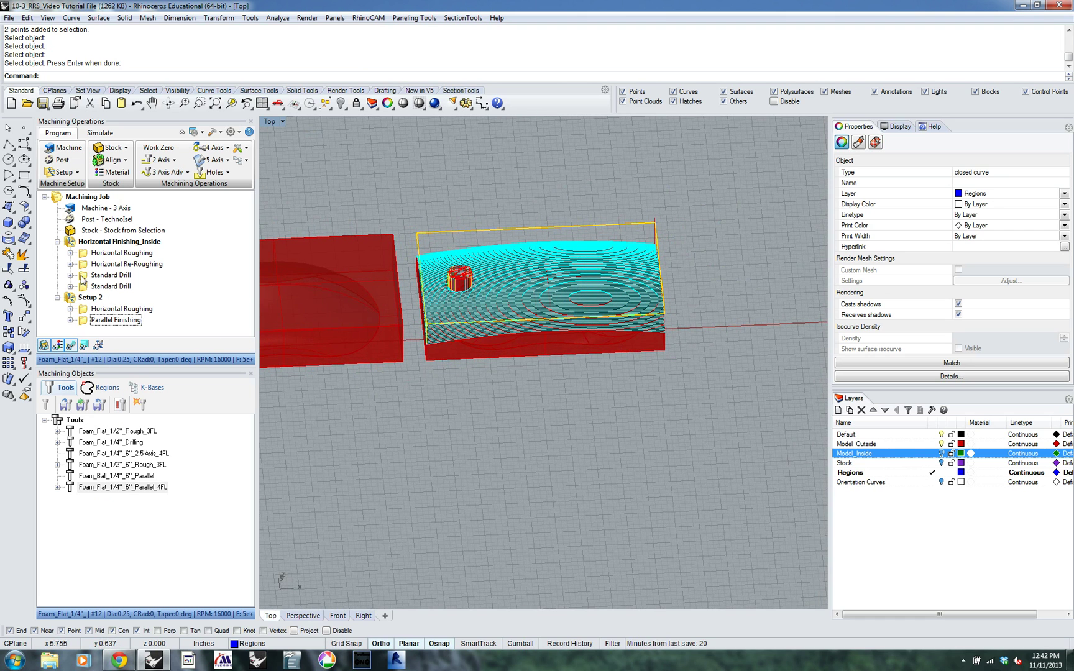
{"action": "left_click", "coordinate": [174, 160]}
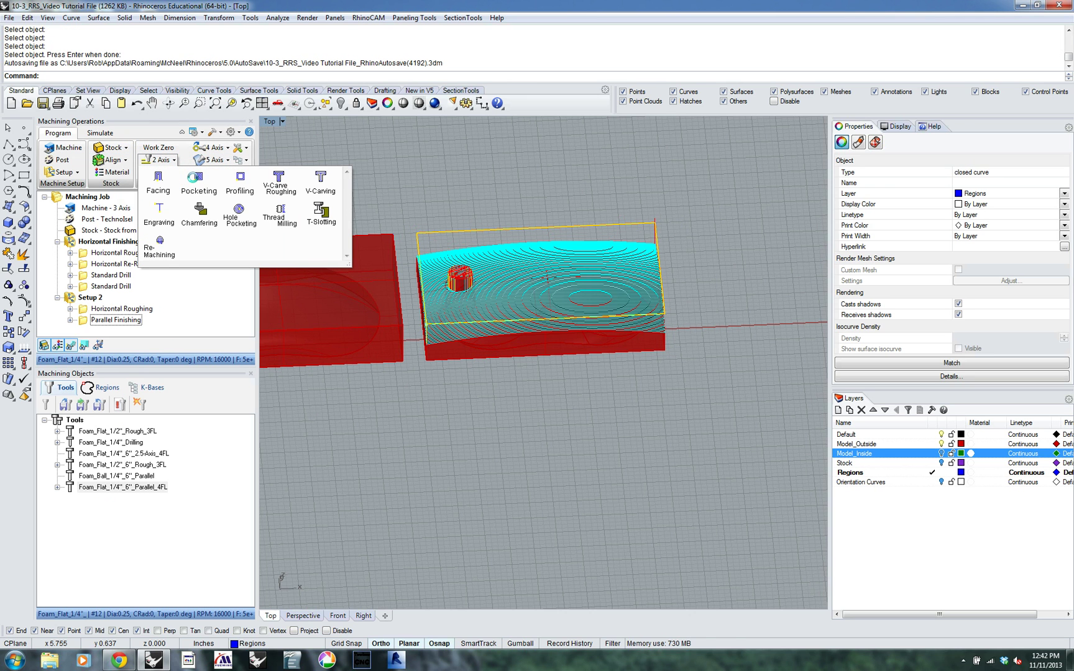
{"action": "left_click", "coordinate": [245, 181]}
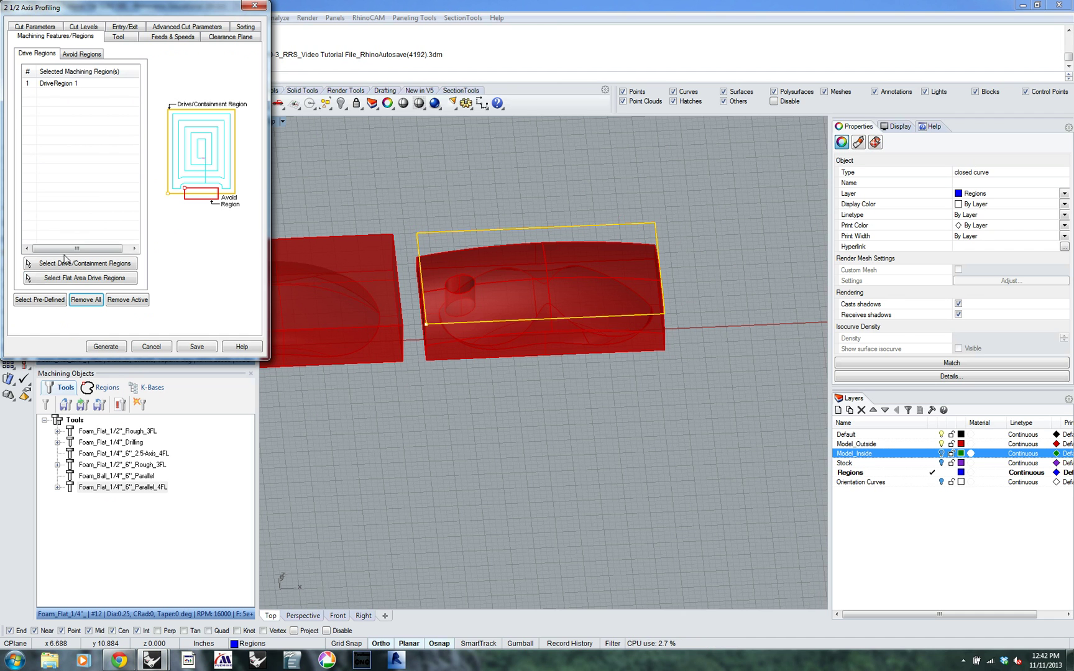
{"action": "left_click", "coordinate": [72, 301]}
{"action": "left_click", "coordinate": [69, 263]}
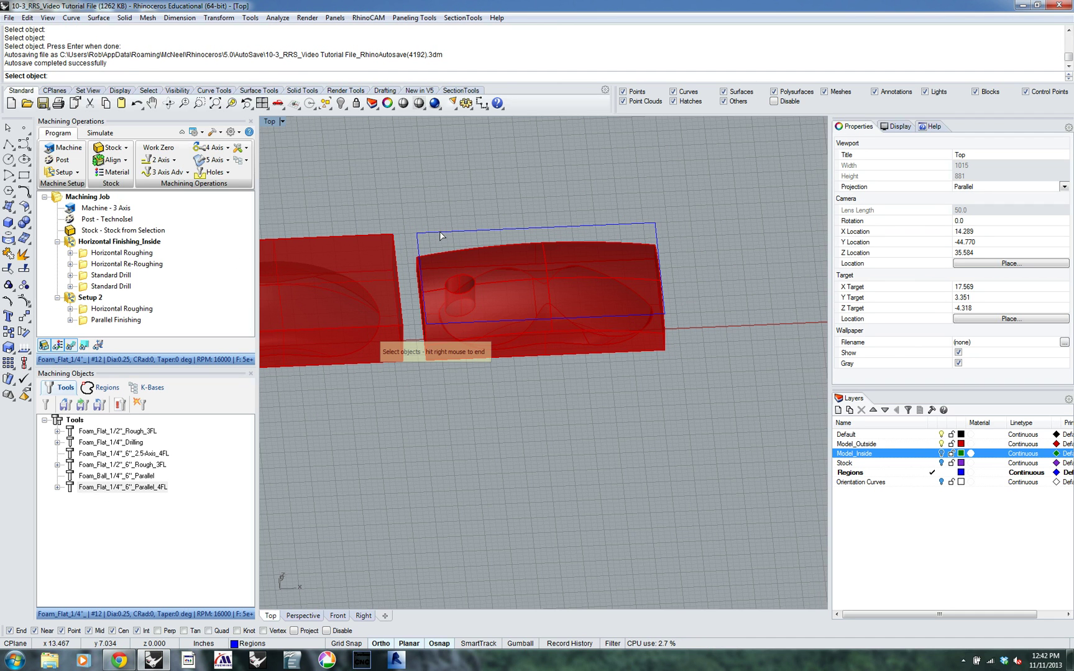
{"action": "left_click", "coordinate": [441, 233]}
{"action": "left_click", "coordinate": [384, 240]}
{"action": "right_click_drag", "start_coordinate": [422, 219], "coordinate": [489, 278], "text": "ctrl+shift"}
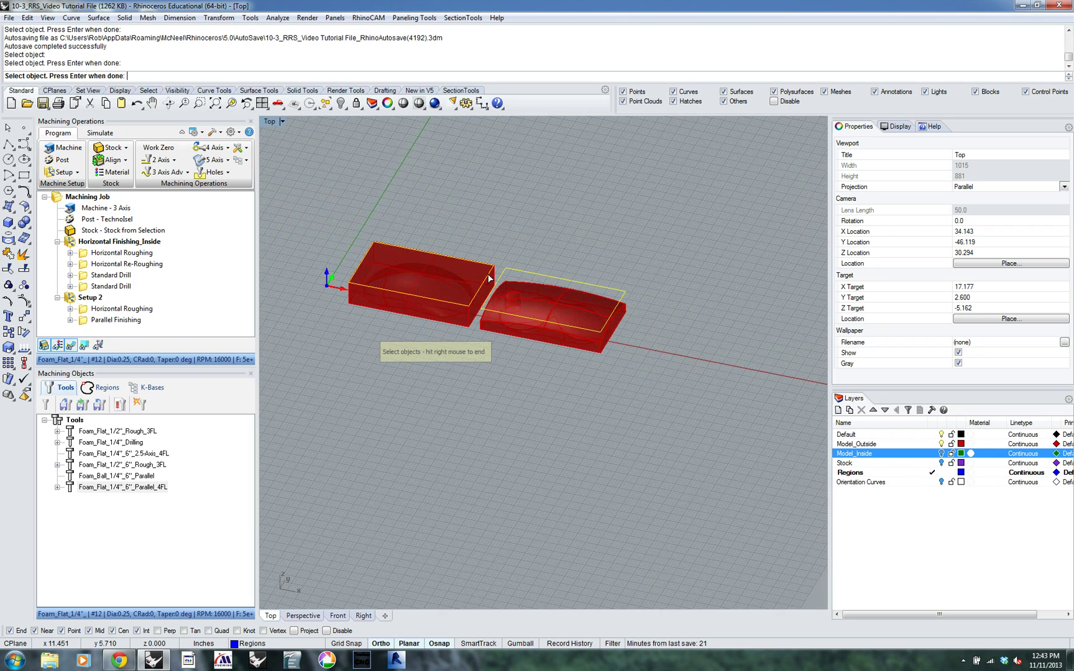
{"action": "right_click", "coordinate": [490, 278]}
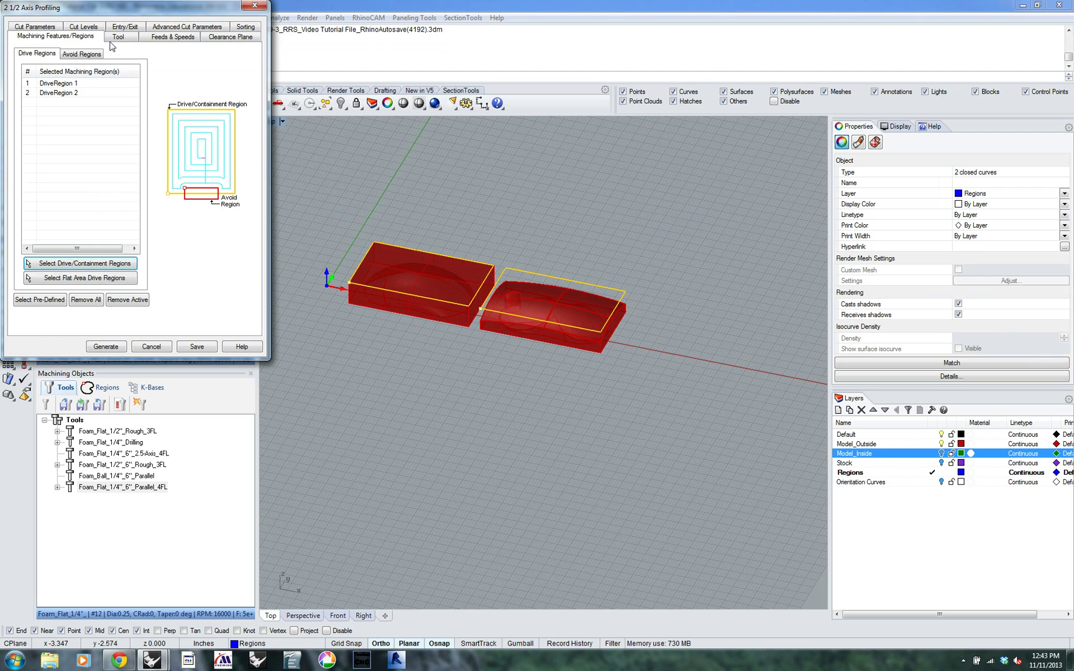
Set the profiling total cut depth and rough depth to 1.95 with 0.39 rough depth per cut, and generate the toolpath.
{"action": "left_click", "coordinate": [79, 28]}
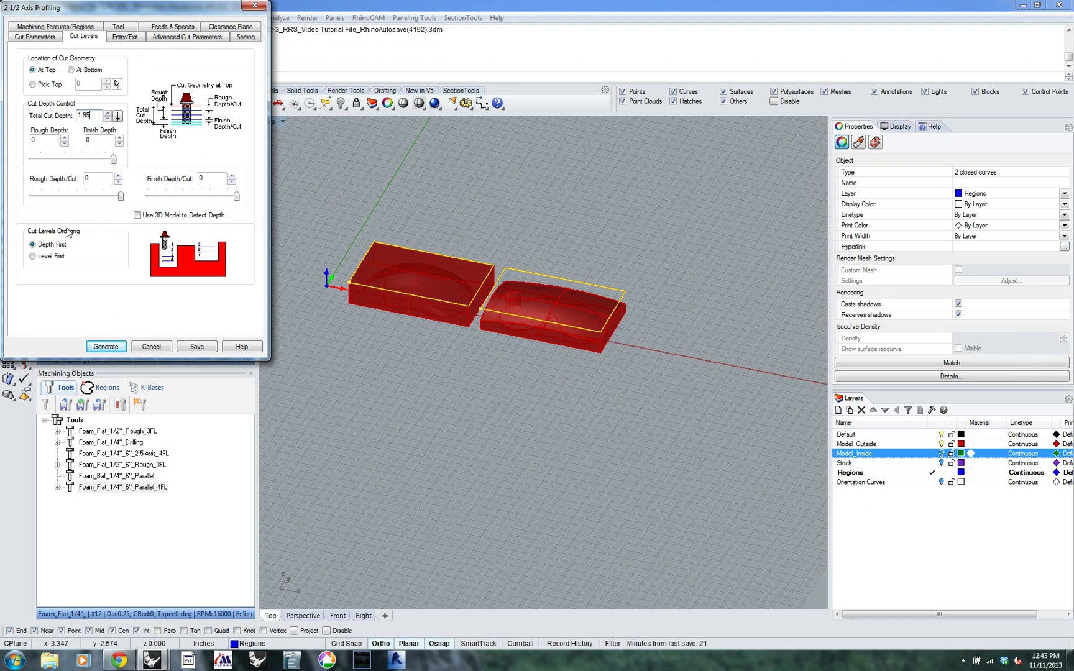
{"action": "left_click", "coordinate": [114, 160]}
{"action": "left_click_drag", "start_coordinate": [123, 198], "coordinate": [54, 198]}
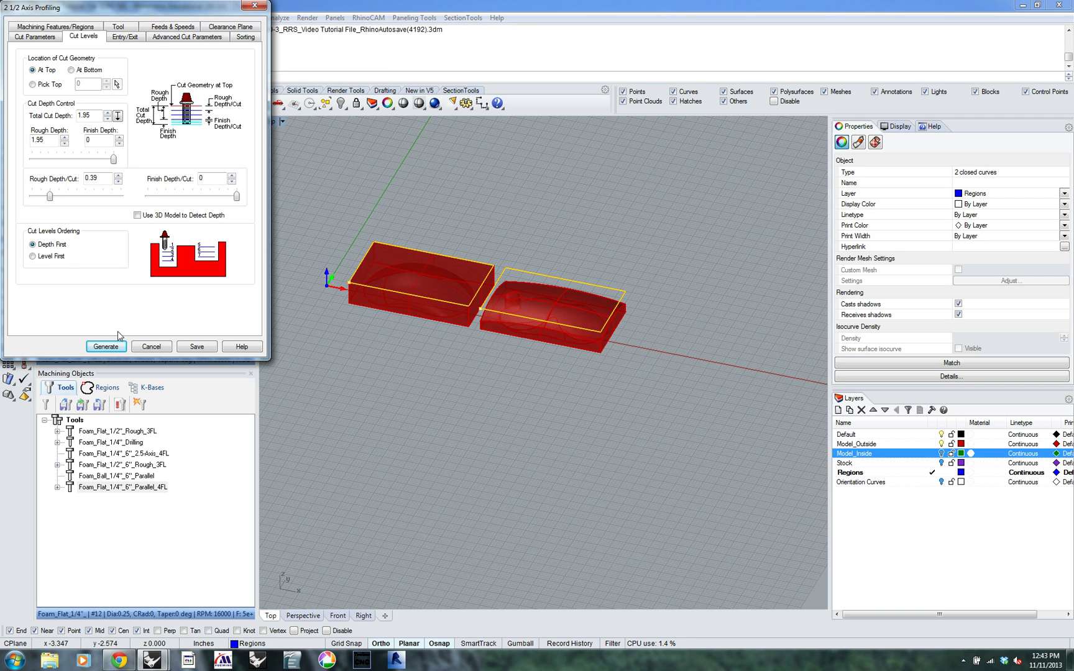
{"action": "left_click", "coordinate": [123, 38]}
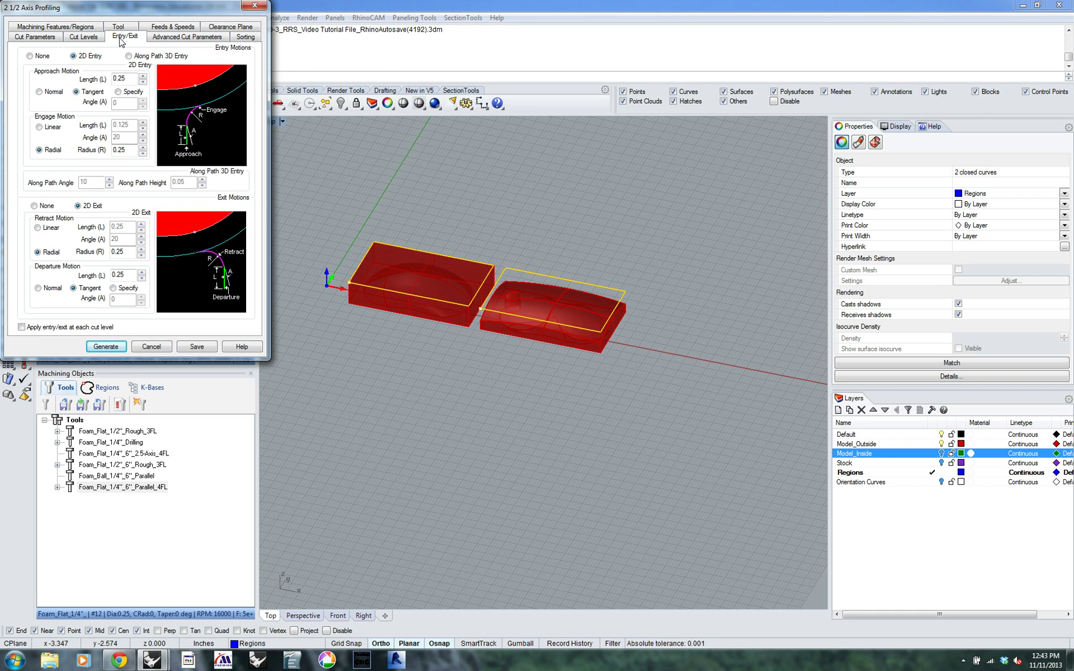
{"action": "left_click", "coordinate": [39, 38]}
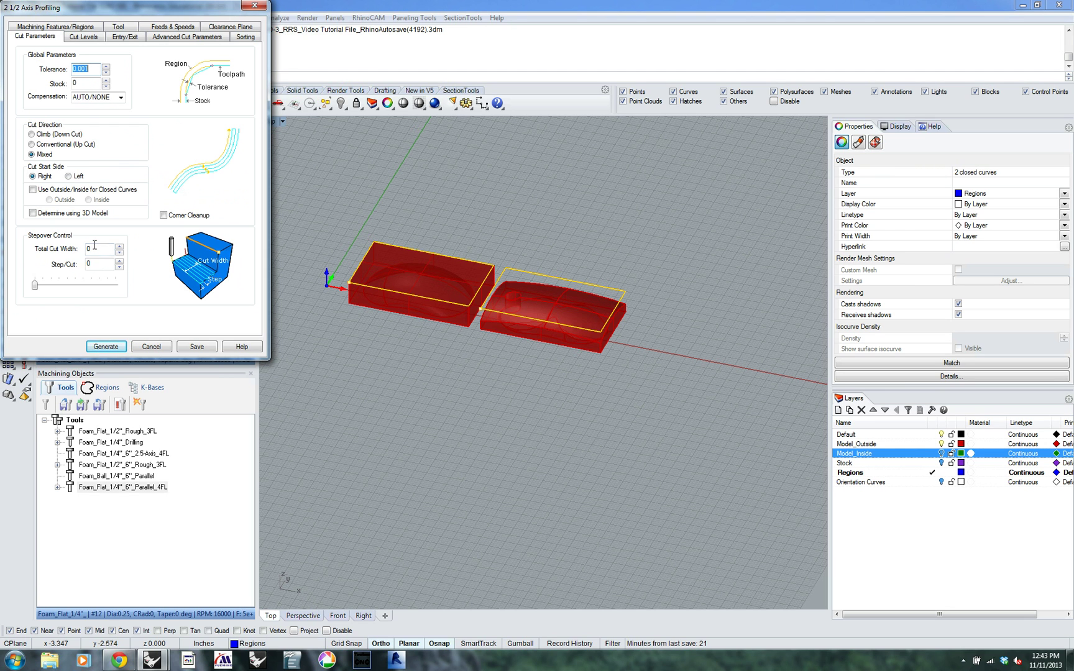
{"action": "left_click", "coordinate": [114, 349]}
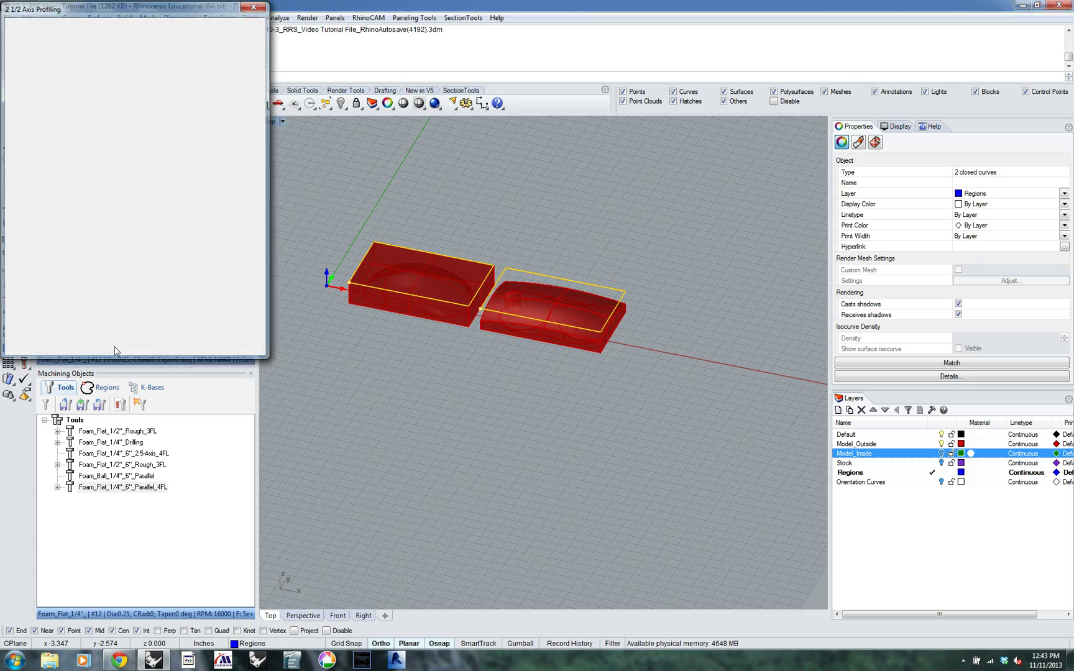
{"action": "right_click_drag", "start_coordinate": [465, 267], "coordinate": [568, 370], "text": "ctrl+shift"}
{"action": "scroll", "coordinate": [501, 357], "scroll_direction": "up", "scroll_amount": 4}
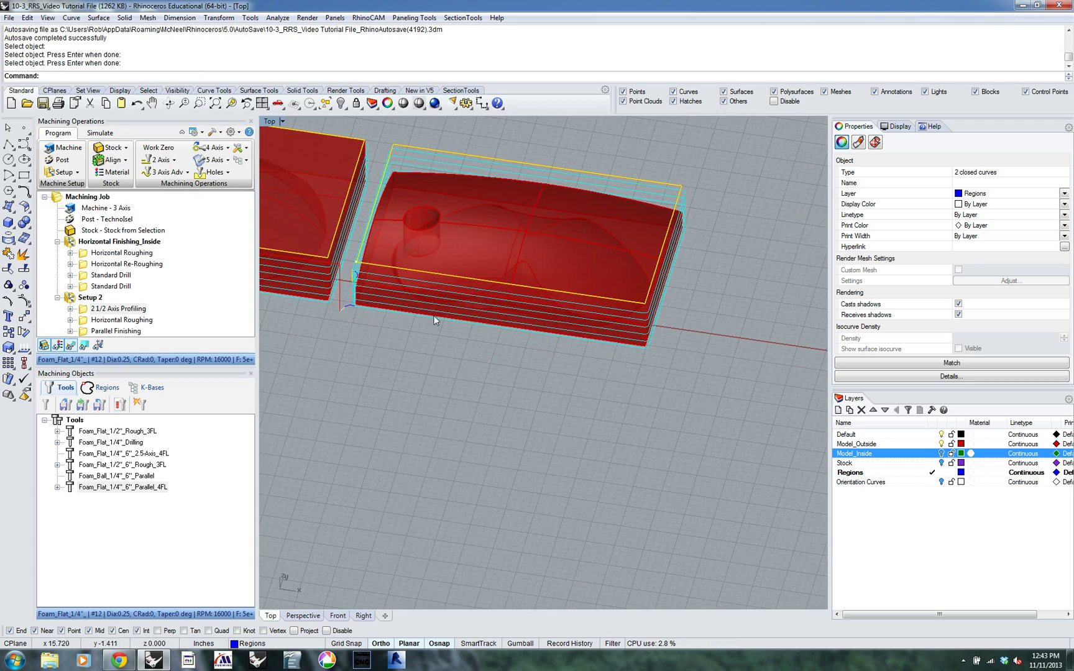
{"action": "right_click_drag", "start_coordinate": [439, 283], "coordinate": [559, 386]}
{"action": "scroll", "coordinate": [559, 386], "scroll_direction": "up", "scroll_amount": 2}
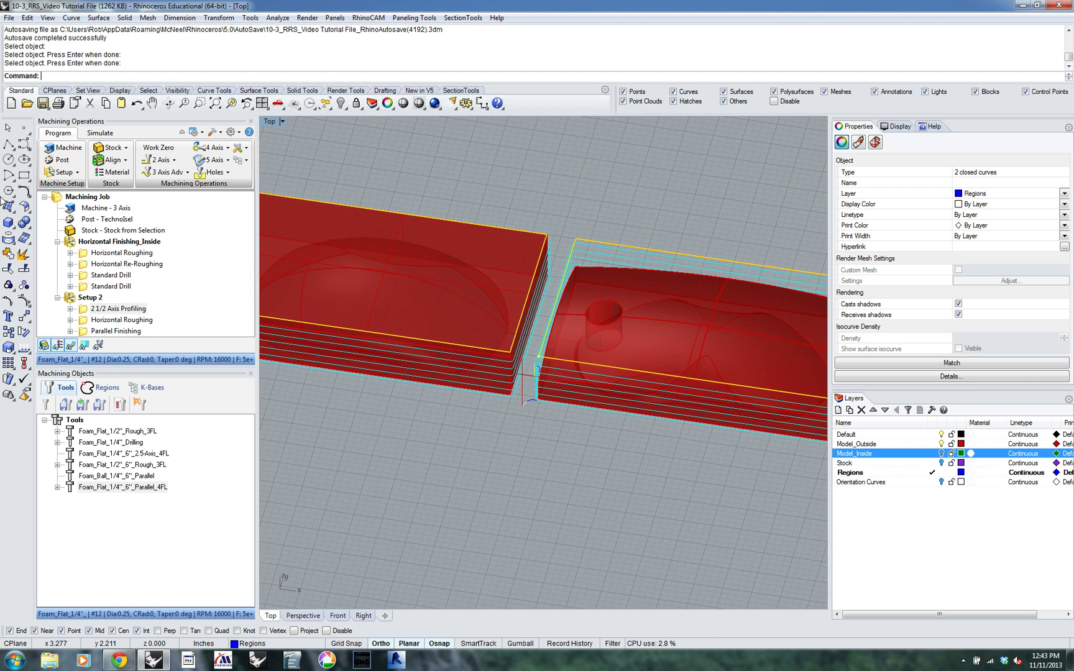
Hide the Model_Outside layer and simulate the Horizontal Finishing_Inside setup on the stock.
{"action": "left_click", "coordinate": [71, 246]}
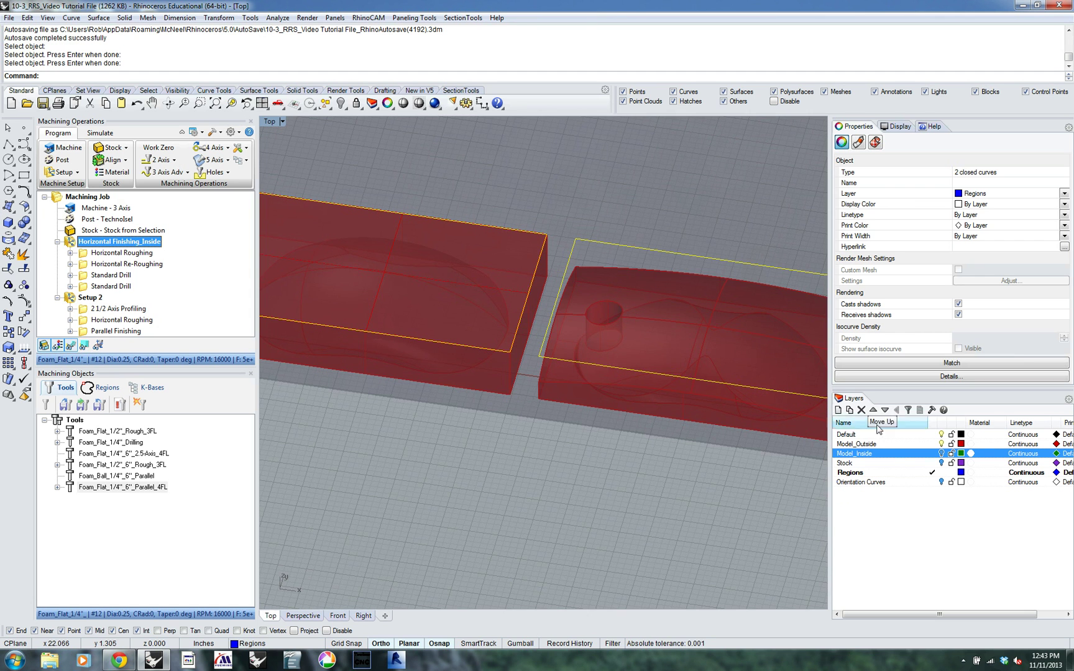
{"action": "left_click", "coordinate": [941, 445]}
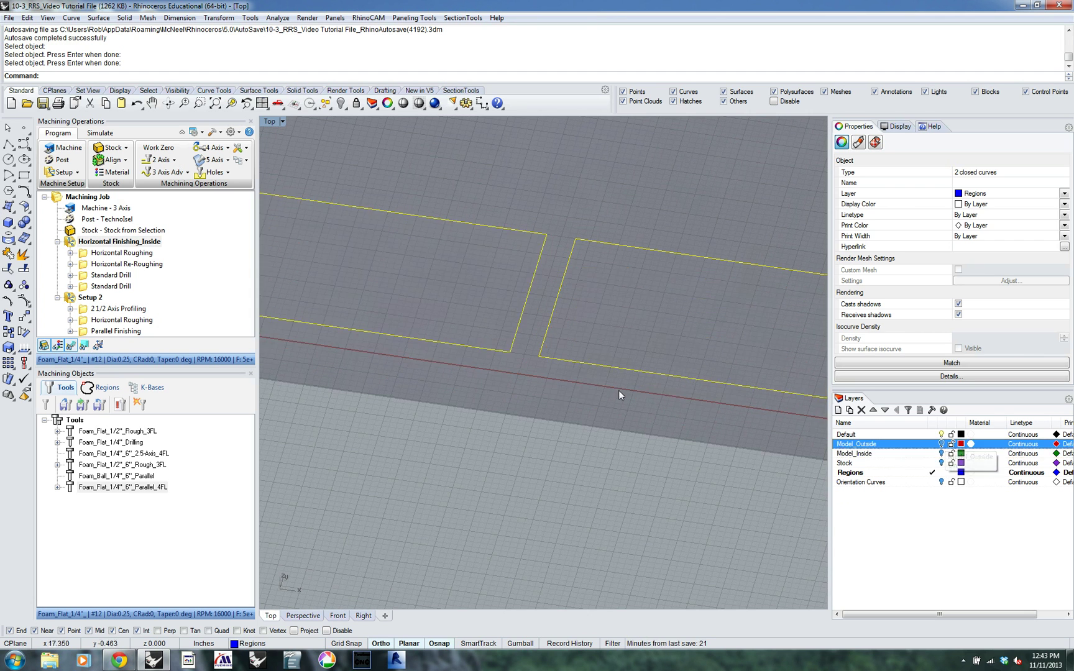
{"action": "left_click", "coordinate": [100, 132]}
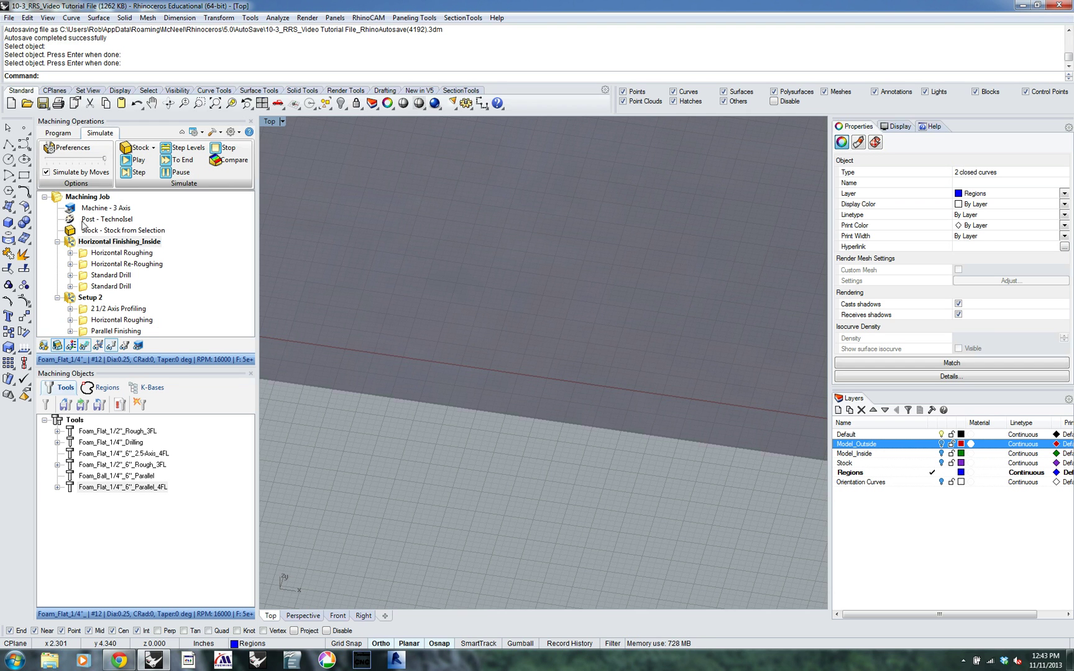
{"action": "left_click", "coordinate": [72, 243]}
{"action": "left_click", "coordinate": [133, 160]}
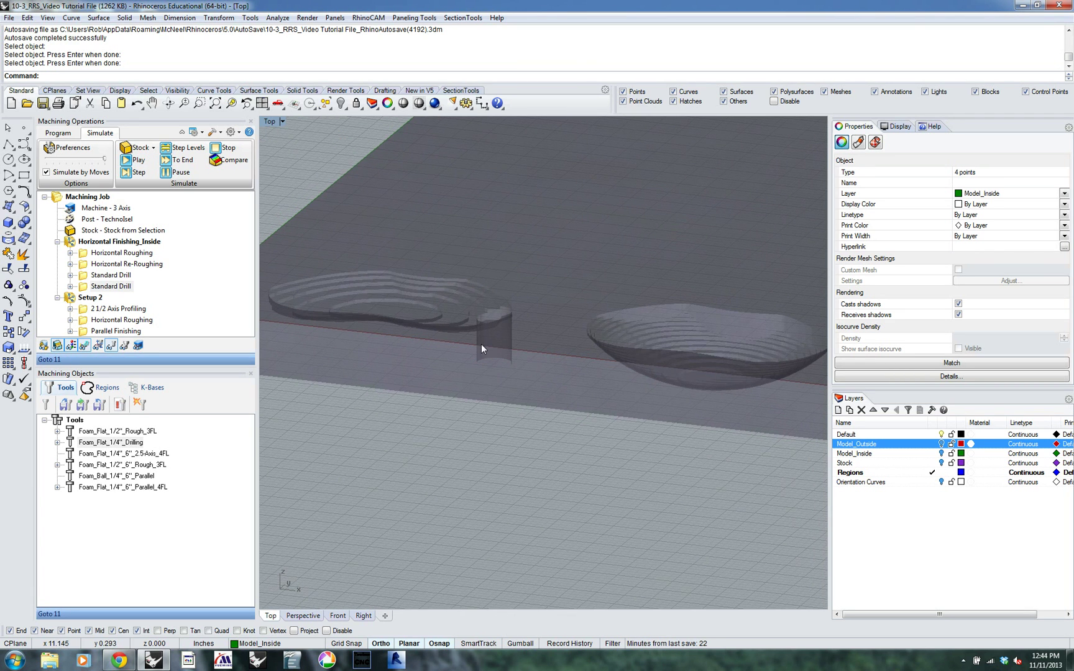
Move Setup 2 above the Horizontal Finishing_Inside setup and simulate it on the stock.
{"action": "left_click", "coordinate": [77, 299]}
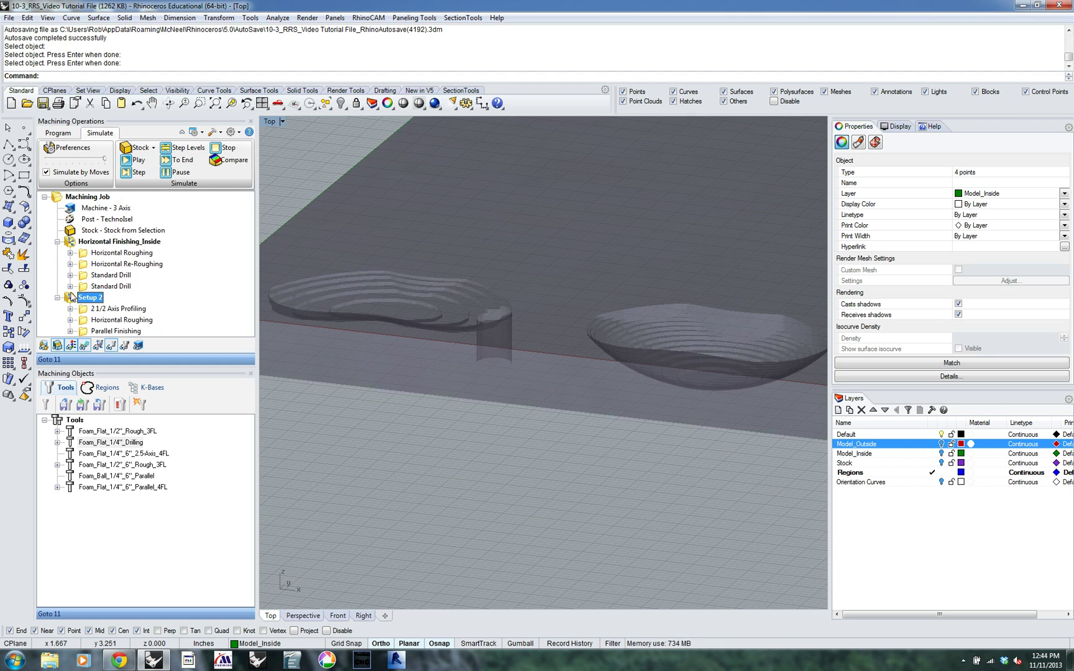
{"action": "left_click_drag", "start_coordinate": [71, 300], "coordinate": [81, 242]}
{"action": "right_click", "coordinate": [70, 244]}
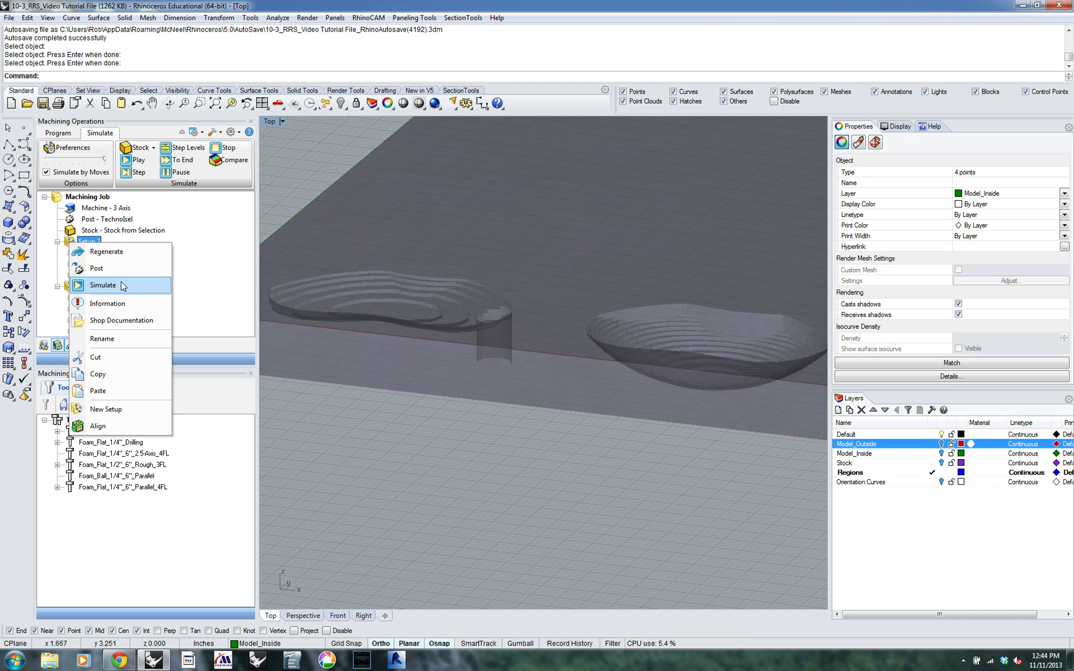
{"action": "left_click", "coordinate": [103, 285]}
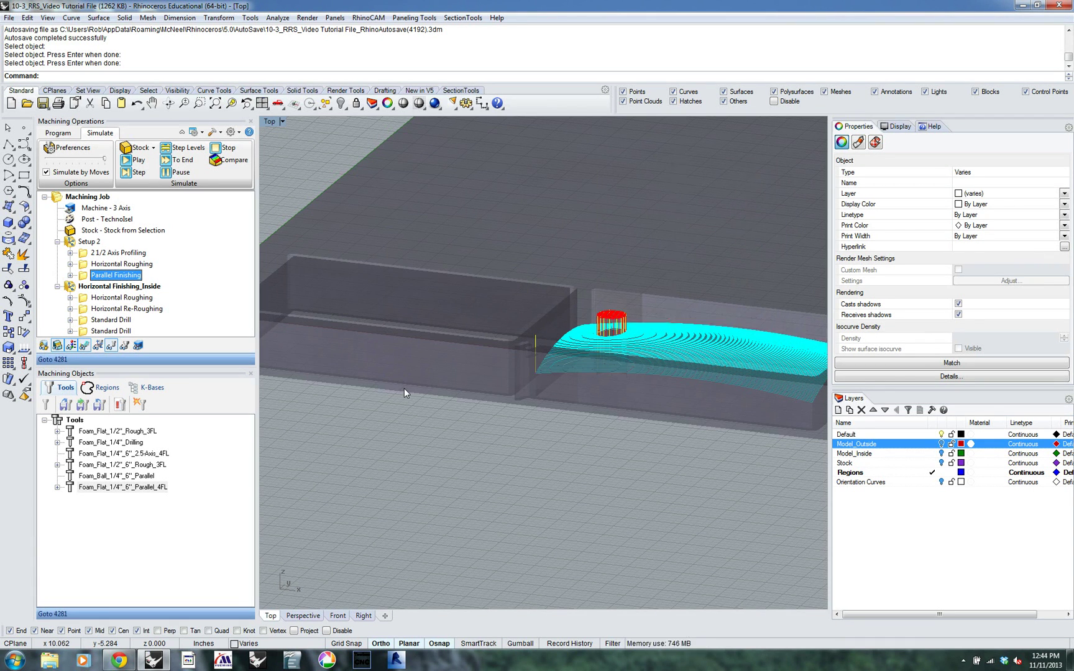
{"action": "right_click_drag", "start_coordinate": [405, 388], "coordinate": [420, 301]}
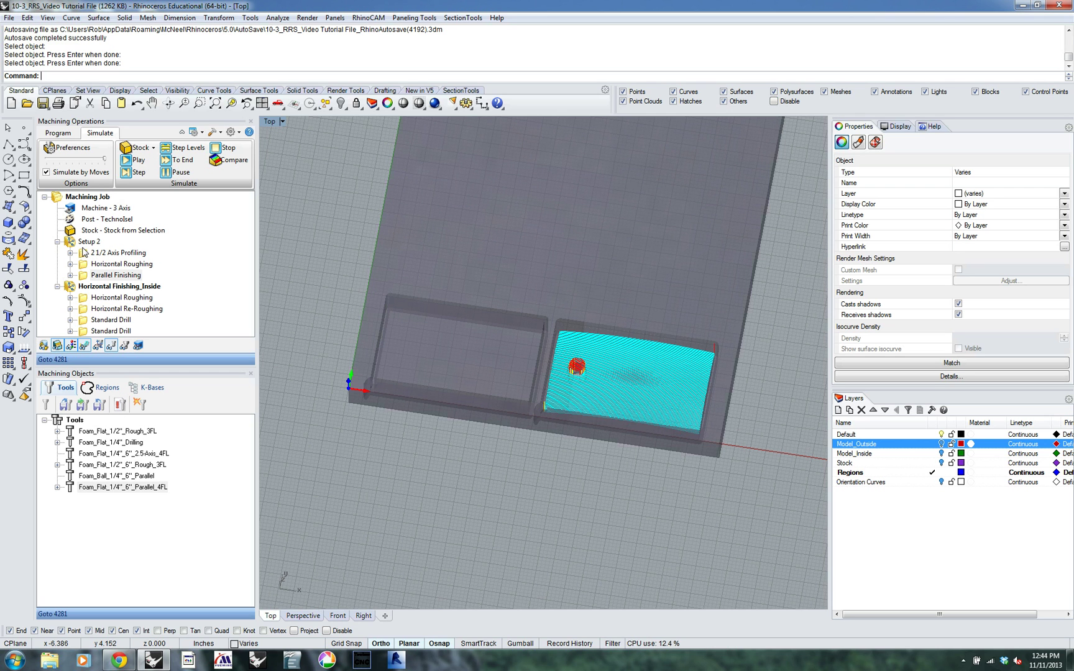
Move the 2 1/2 Axis Profiling operation after Parallel Finishing in Setup 2.
{"action": "left_click_drag", "start_coordinate": [85, 254], "coordinate": [82, 281]}
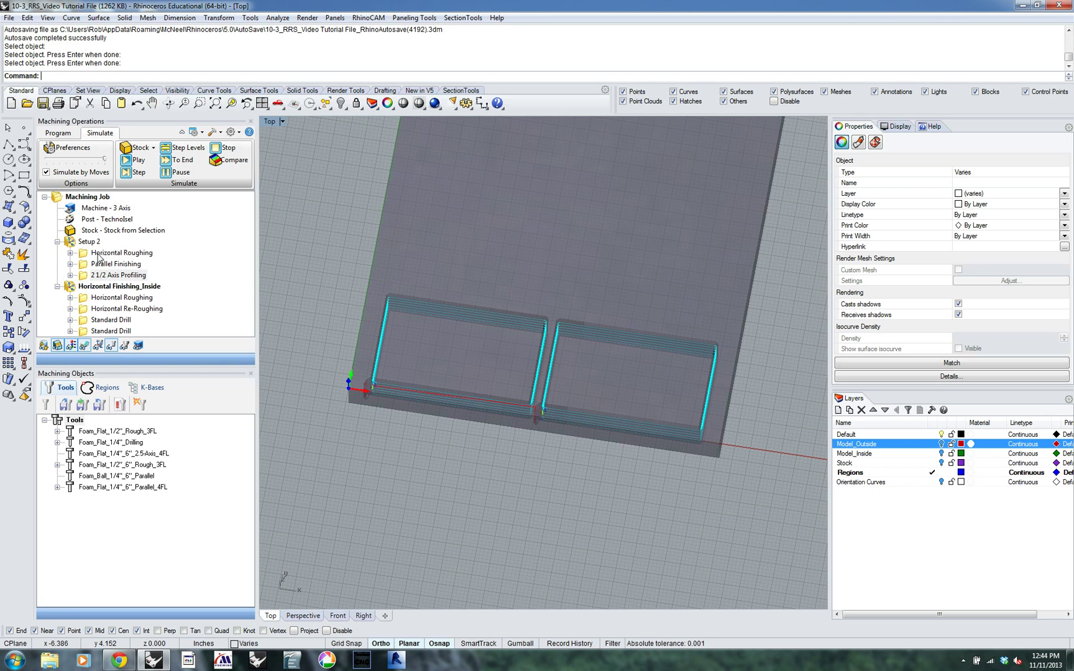
{"action": "right_click_drag", "start_coordinate": [551, 439], "coordinate": [379, 346]}
{"action": "left_click", "coordinate": [177, 299]}
Rename Setup 2 as Parallel Finishing_Outside in the machining job.
{"action": "left_click", "coordinate": [79, 242]}
{"action": "left_click", "coordinate": [87, 241]}
{"action": "type", "text": "PAral"}
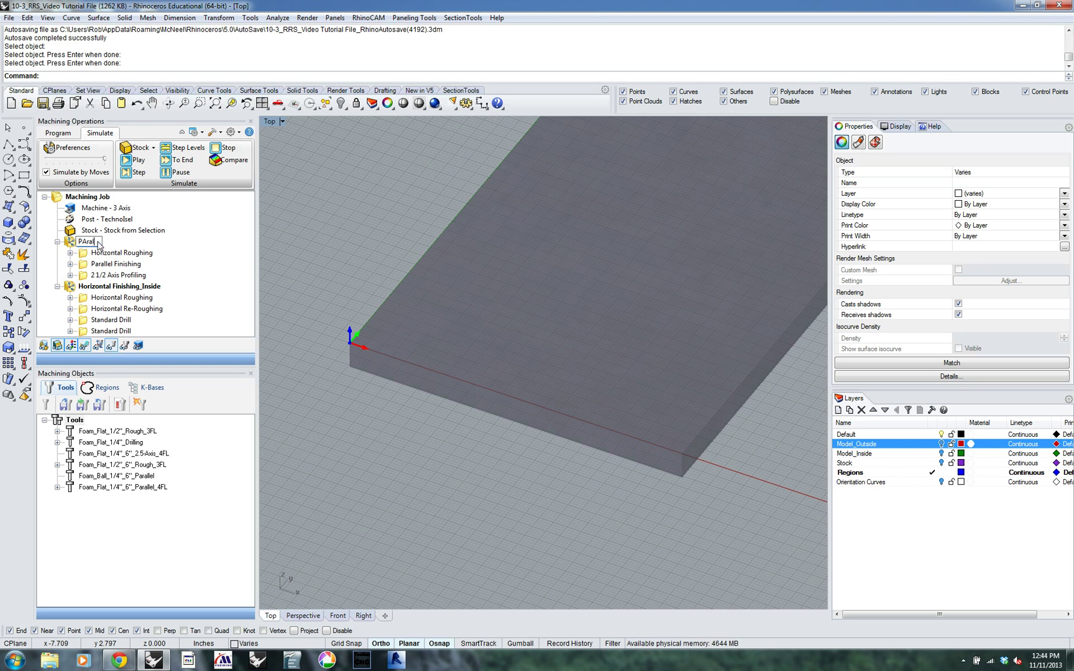
{"action": "key", "text": "BackSpace"}
{"action": "key", "text": "BackSpace"}
{"action": "type", "text": "arallel"}
{"action": "type", "text": "ing_Outsid"}
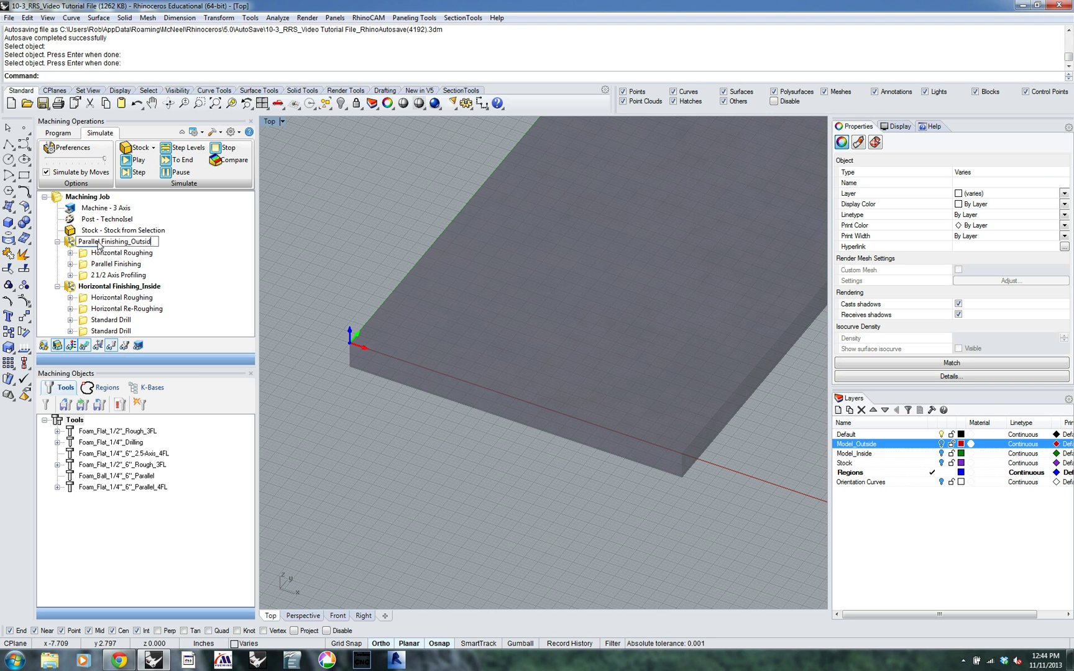
{"action": "key", "text": "Return"}
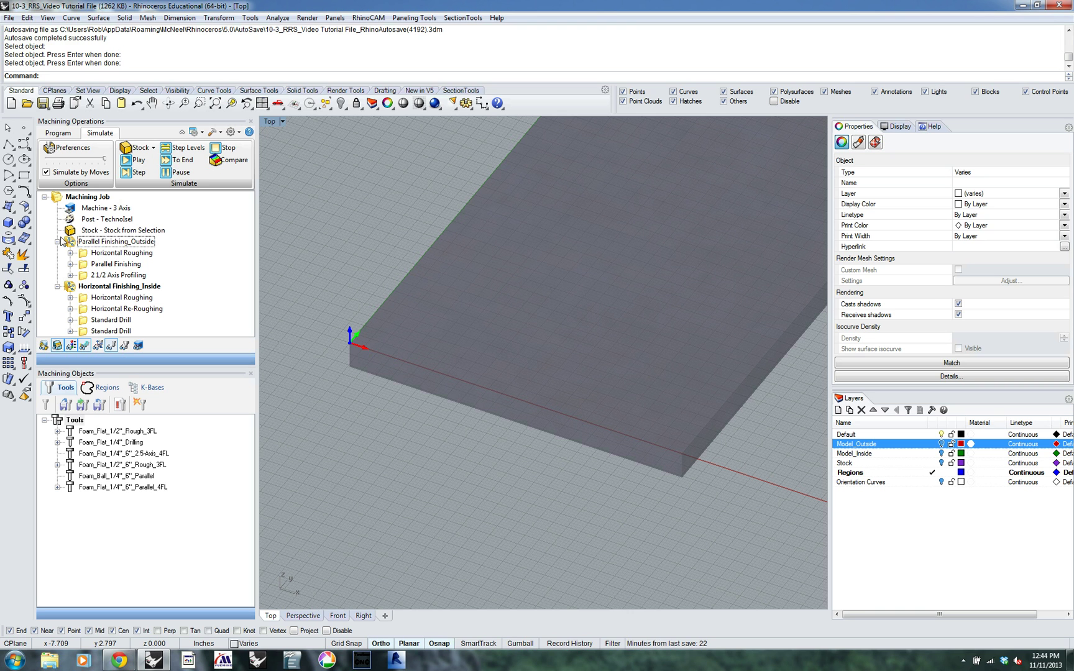
Post the Parallel Finishing_Outside setup to the Desktop as an .nc file with the TechnoIsel post, and close the resulting G-code file.
{"action": "left_click", "coordinate": [70, 244]}
{"action": "right_click", "coordinate": [70, 244]}
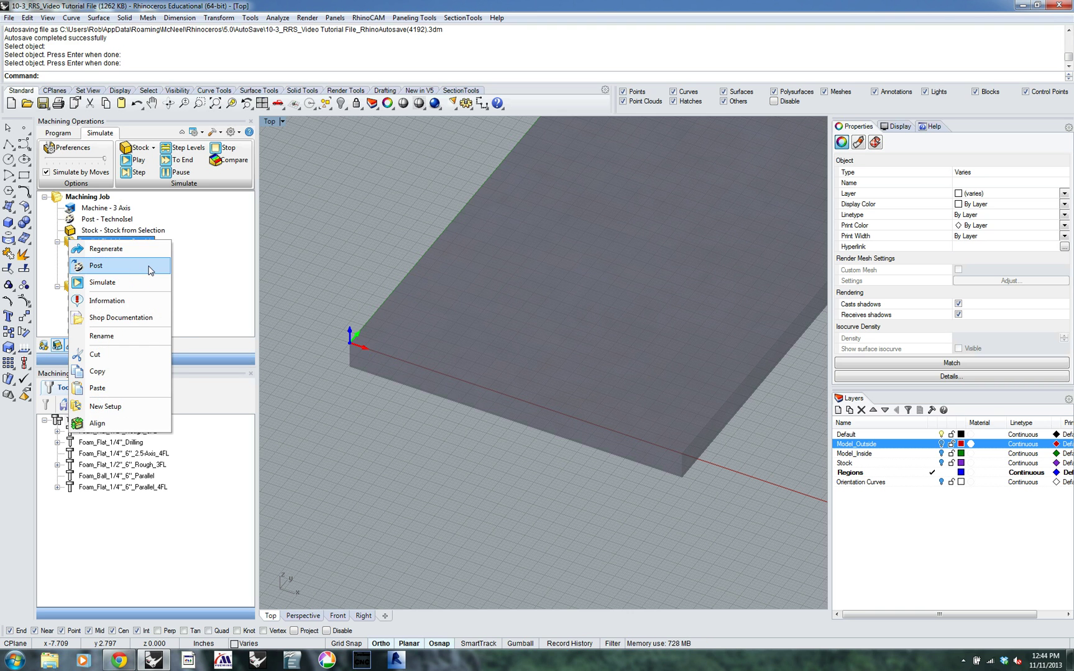
{"action": "left_click", "coordinate": [532, 182]}
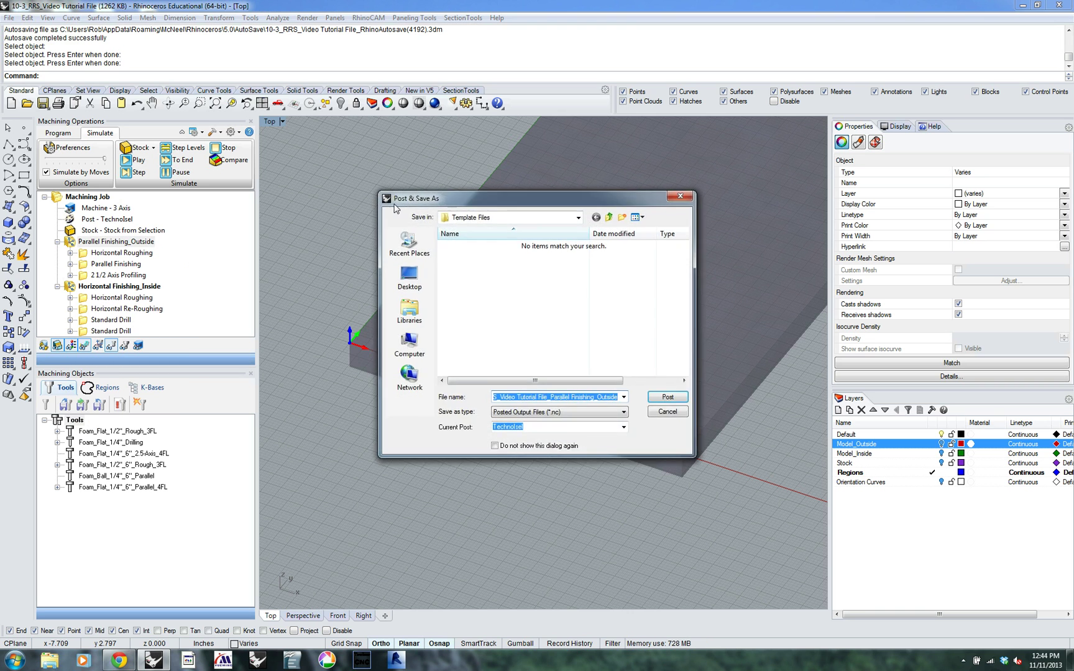
{"action": "left_click", "coordinate": [412, 277]}
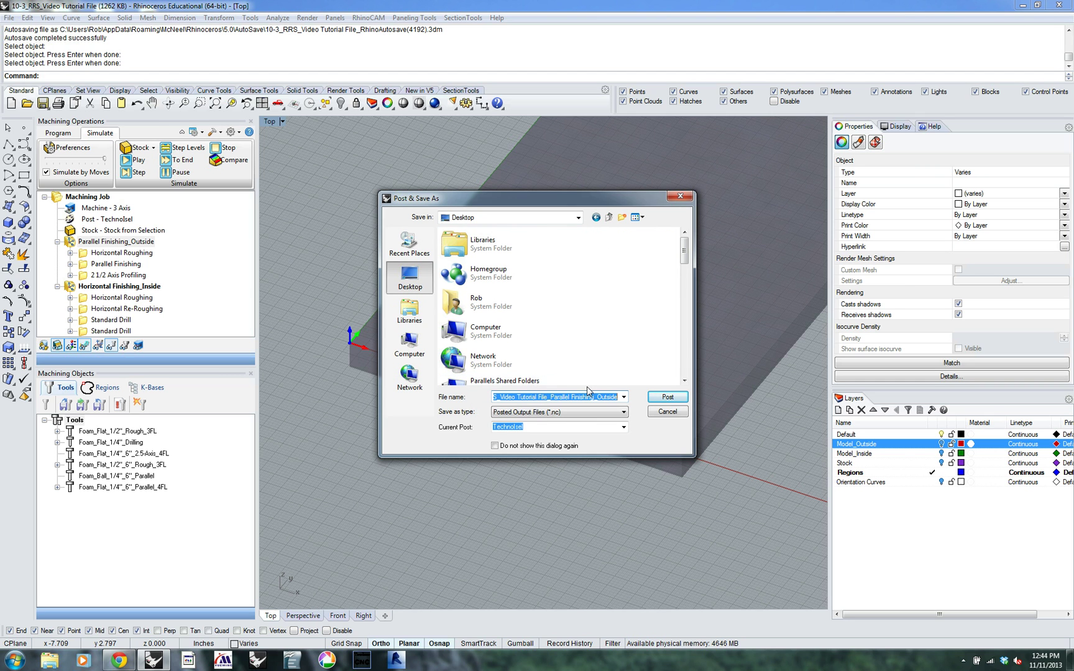
{"action": "left_click", "coordinate": [603, 399]}
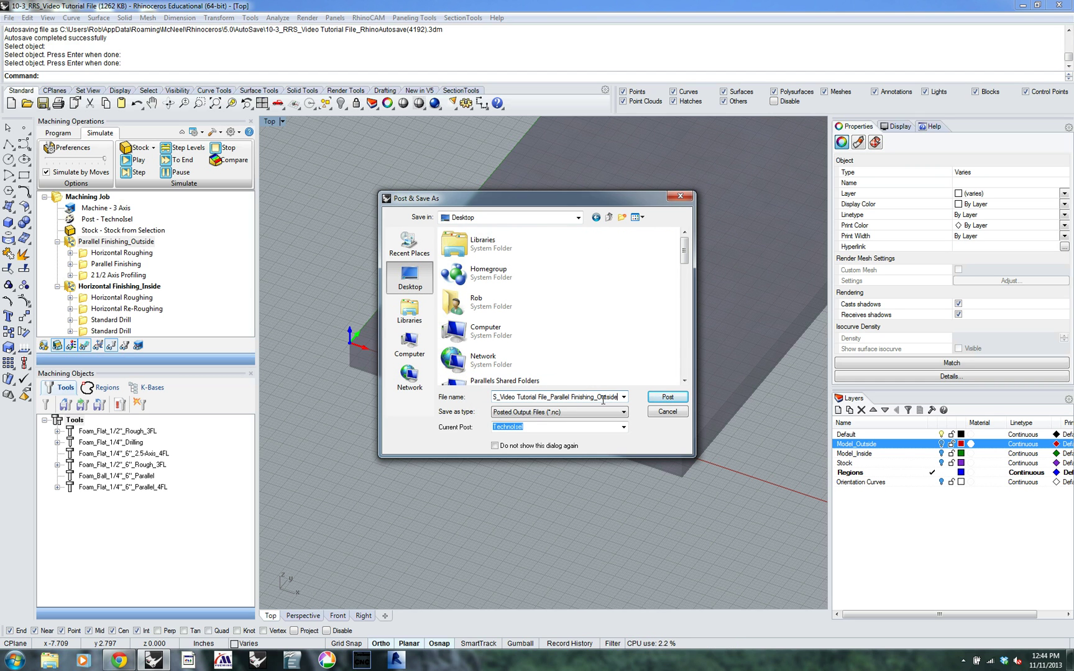
{"action": "left_click", "coordinate": [667, 396]}
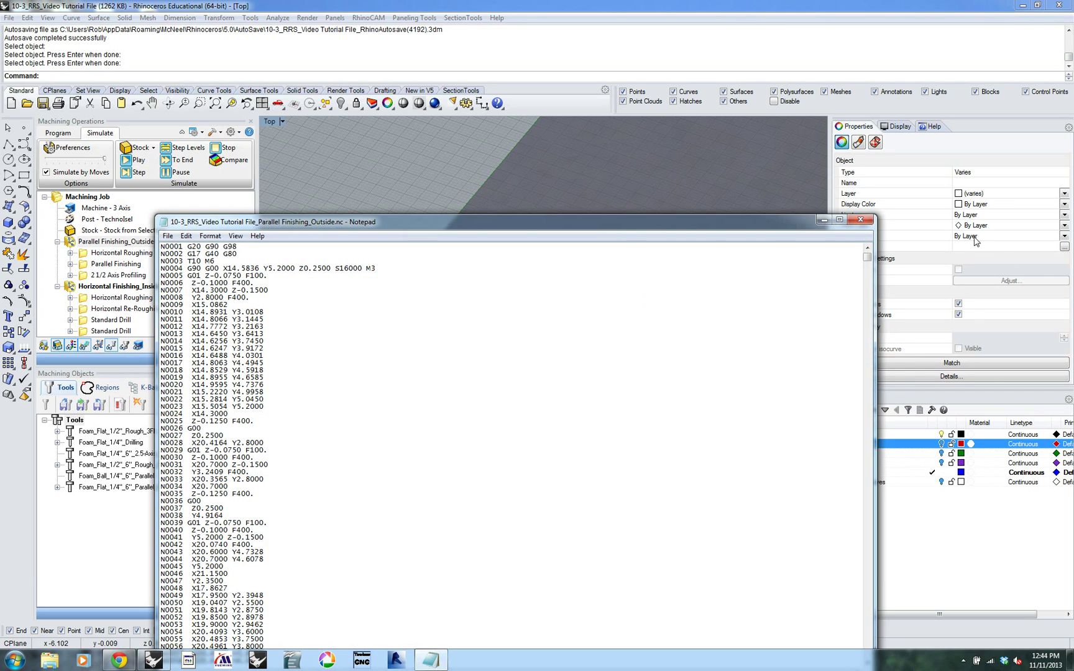
{"action": "left_click", "coordinate": [860, 220]}
Post the Horizontal Finishing_Inside setup to the Desktop as an .nc file with the TechnoIsel post, and close the resulting G-code file.
{"action": "left_click", "coordinate": [75, 287]}
{"action": "right_click", "coordinate": [75, 286]}
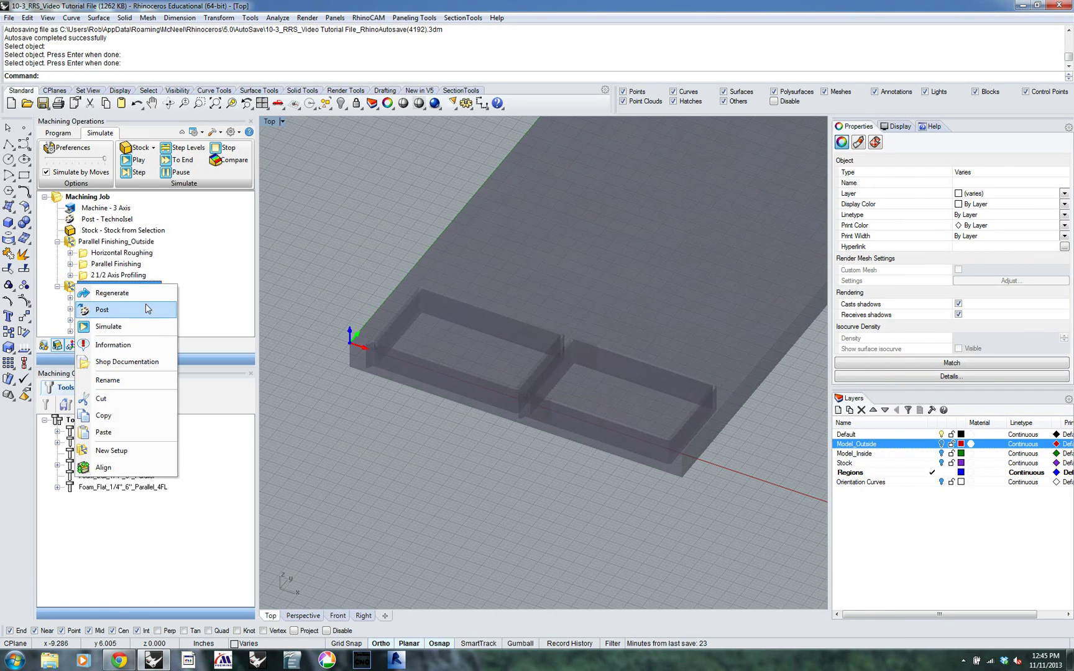
{"action": "left_click", "coordinate": [136, 311]}
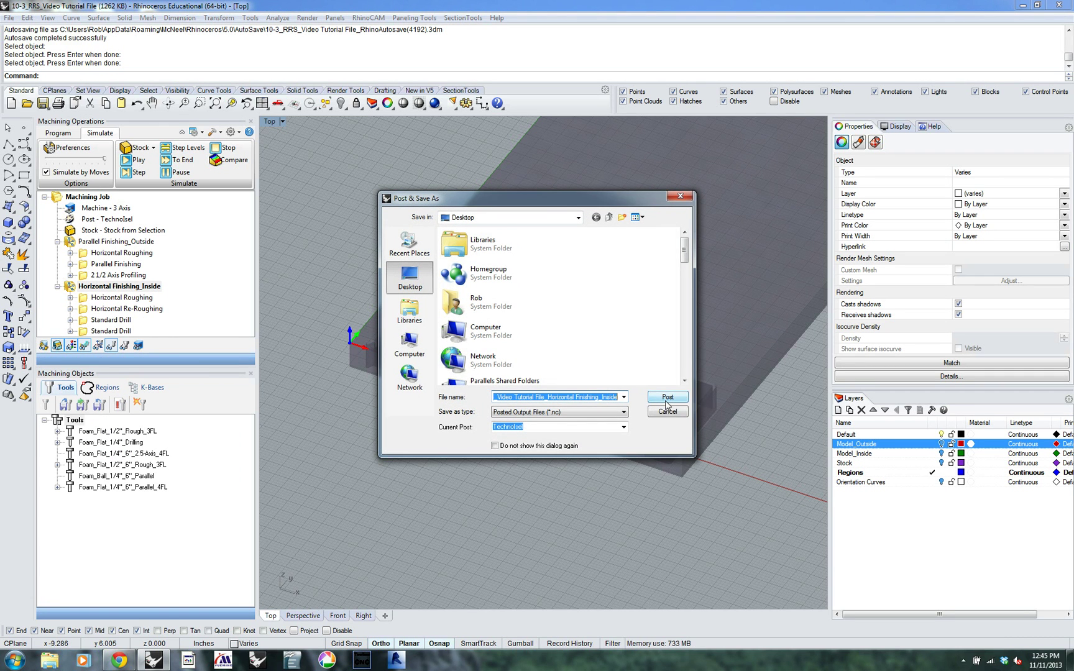
{"action": "left_click", "coordinate": [667, 399]}
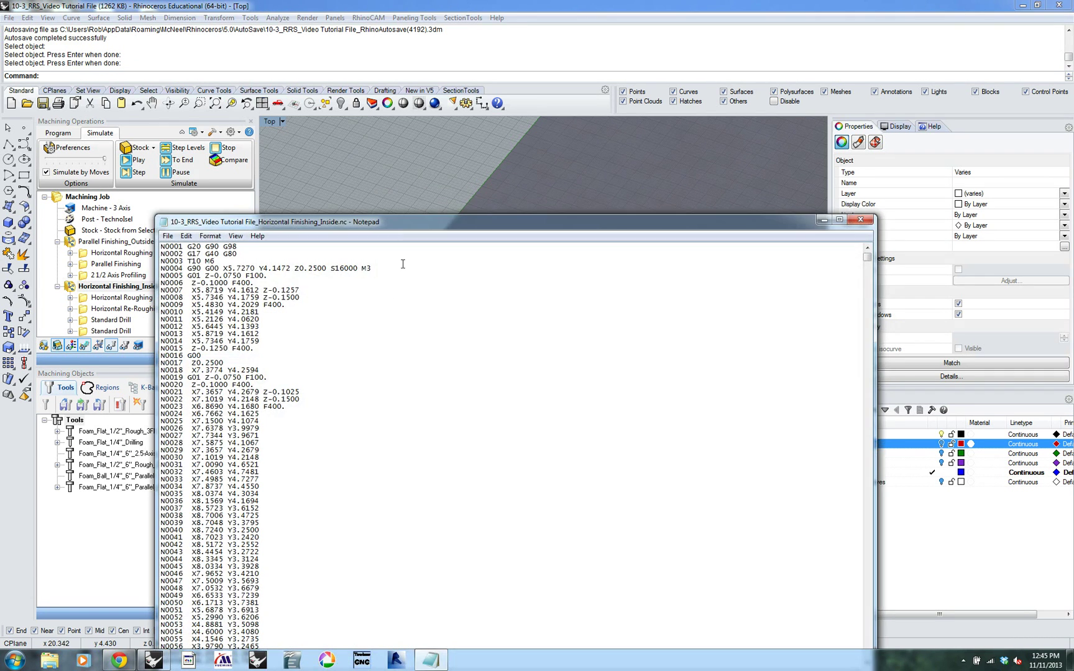
{"action": "left_click", "coordinate": [860, 220]}
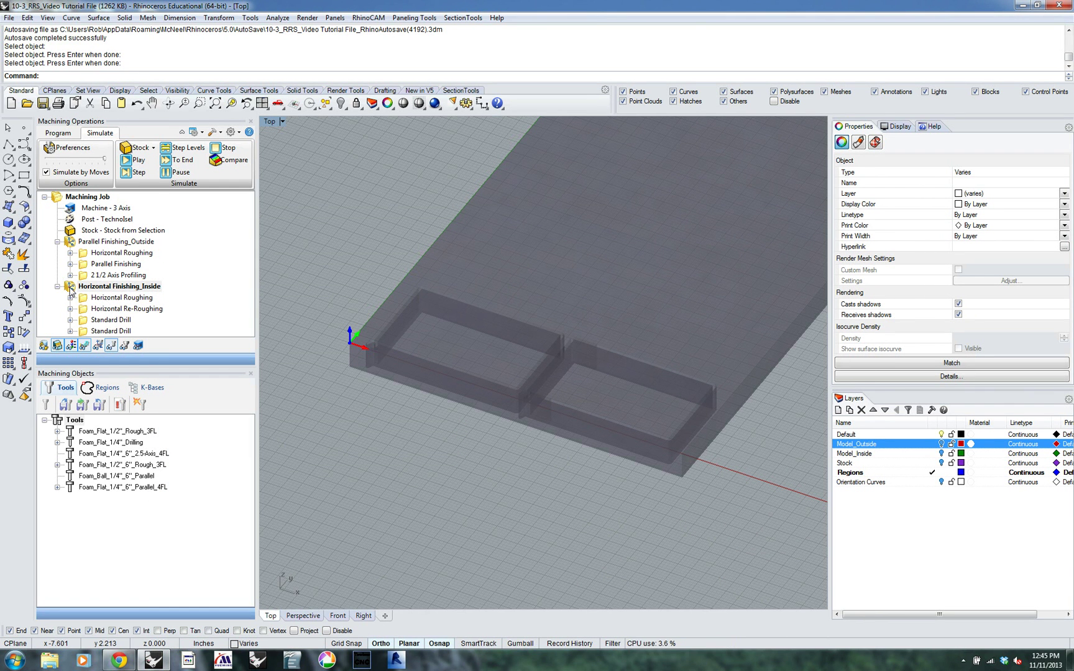
Generate shop documentation for the Parallel Finishing_Outside setup and save it on the Desktop as 10-3_RRS_Video Tutorial File.html using Template1.
{"action": "right_click", "coordinate": [73, 243]}
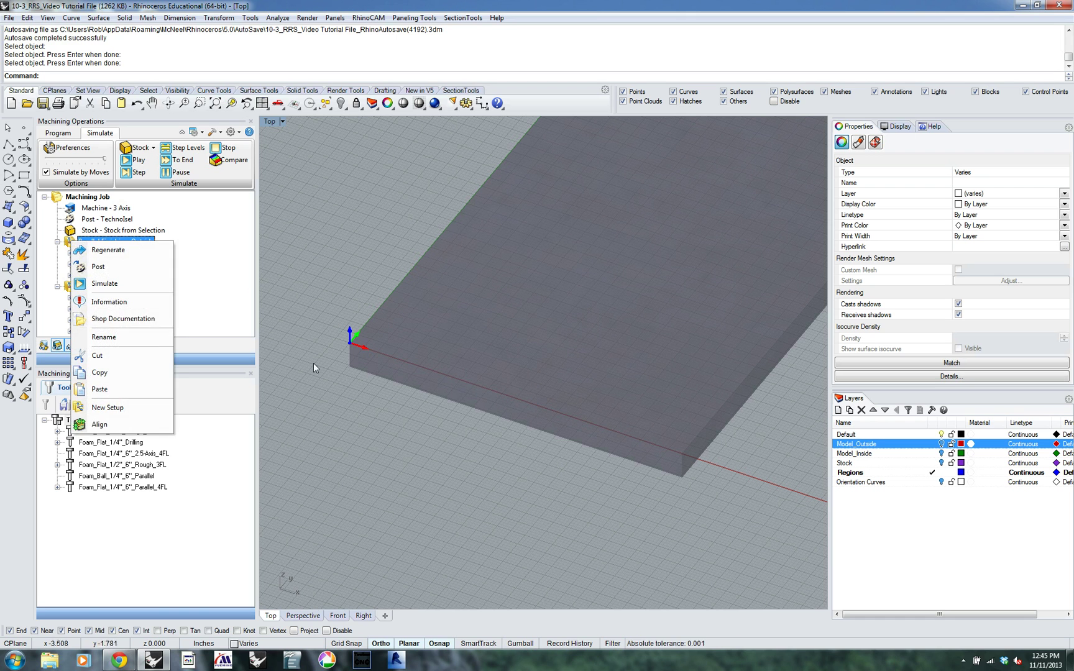
{"action": "left_click", "coordinate": [160, 325]}
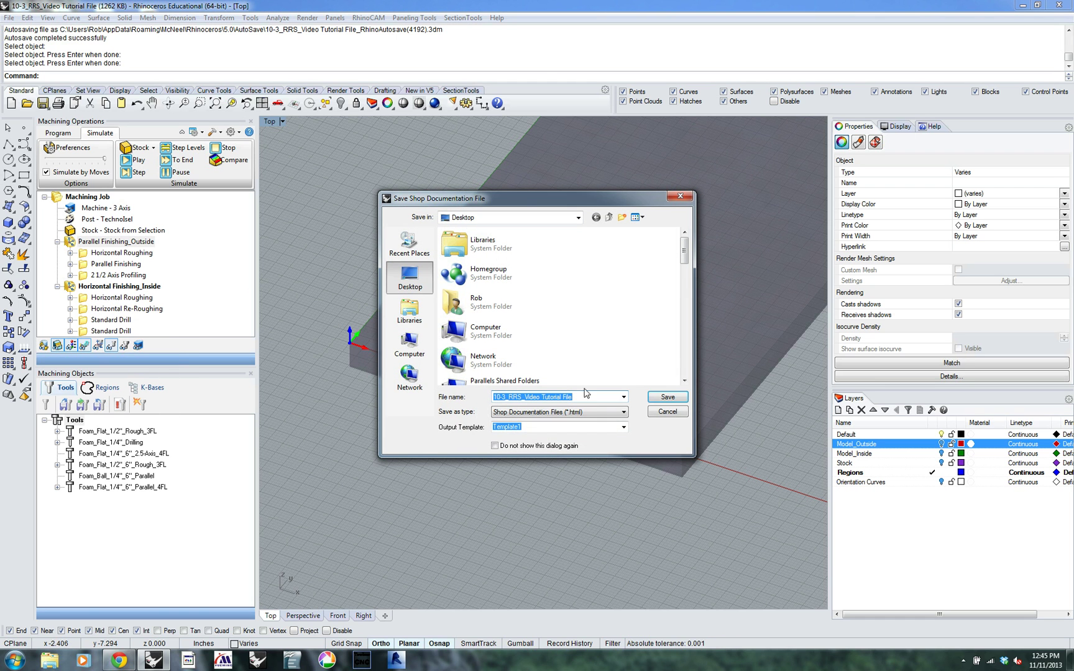
{"action": "left_click", "coordinate": [665, 398]}
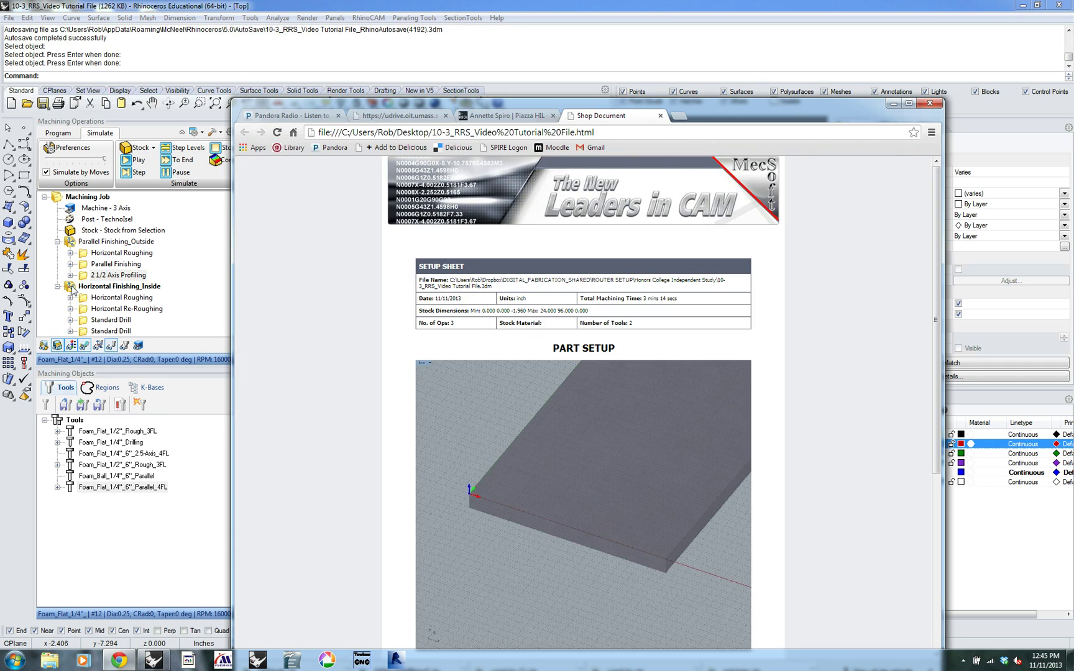
Generate shop documentation for the Horizontal Finishing_Inside setup and save it on the Desktop as 10-3_RRS_Video Tutorial File_Inside, keeping the existing document.
{"action": "left_click", "coordinate": [73, 289]}
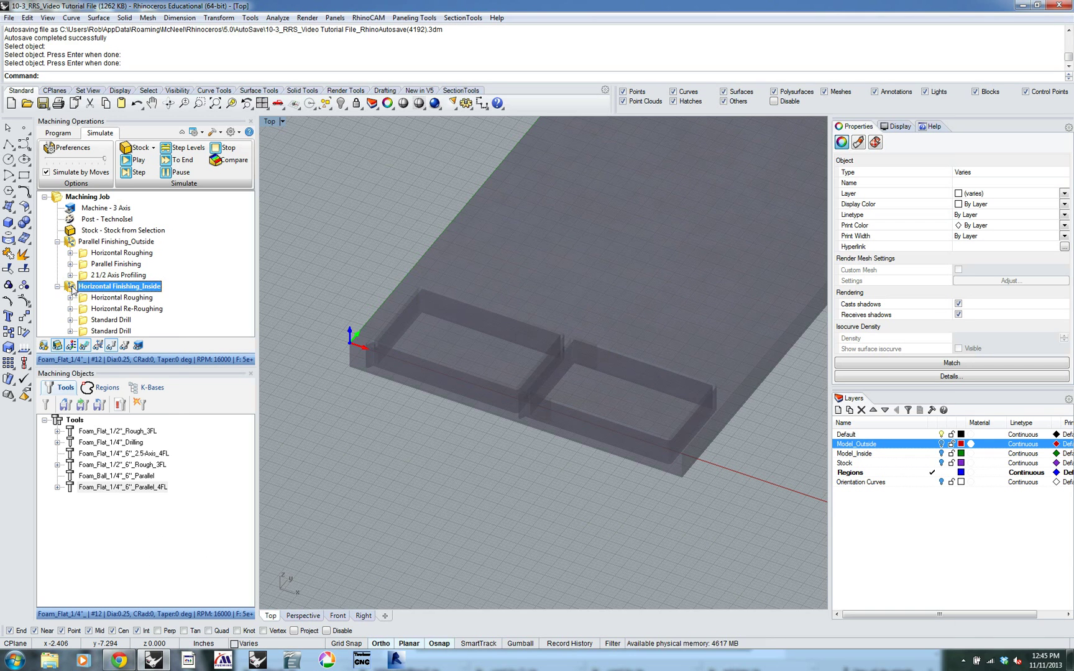
{"action": "right_click", "coordinate": [73, 289]}
{"action": "left_click", "coordinate": [133, 365]}
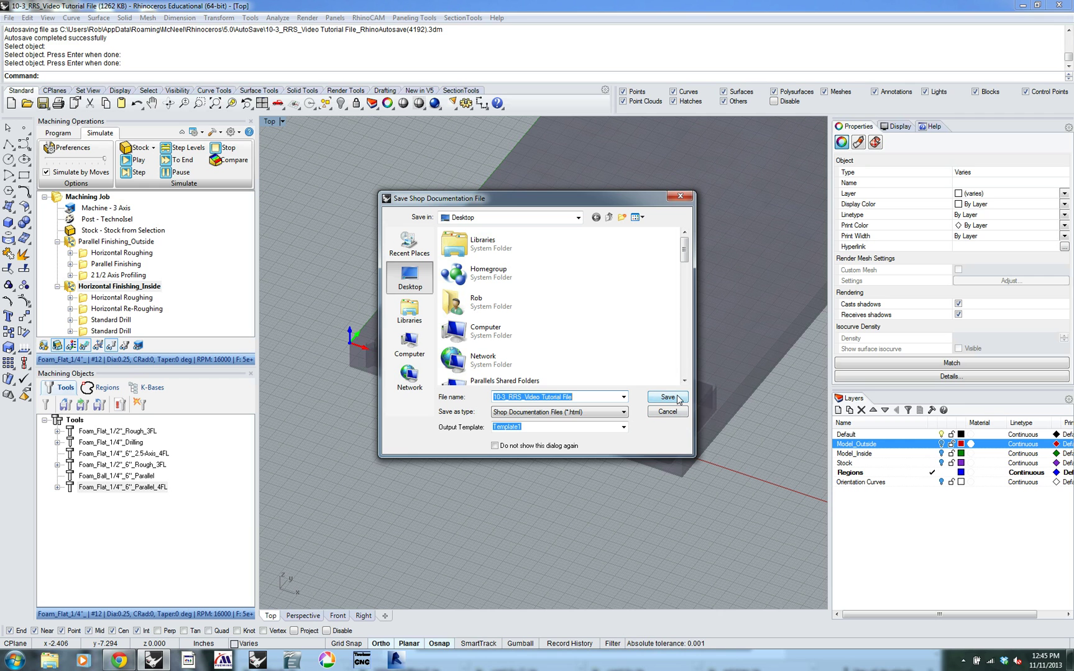
{"action": "left_click", "coordinate": [680, 398]}
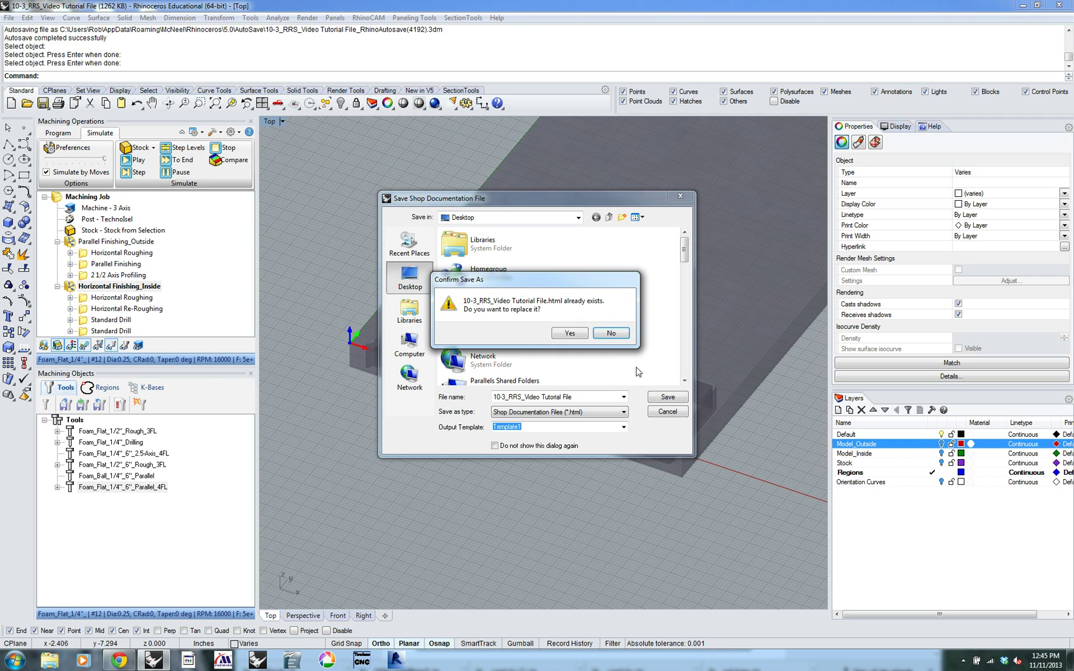
{"action": "left_click", "coordinate": [595, 335]}
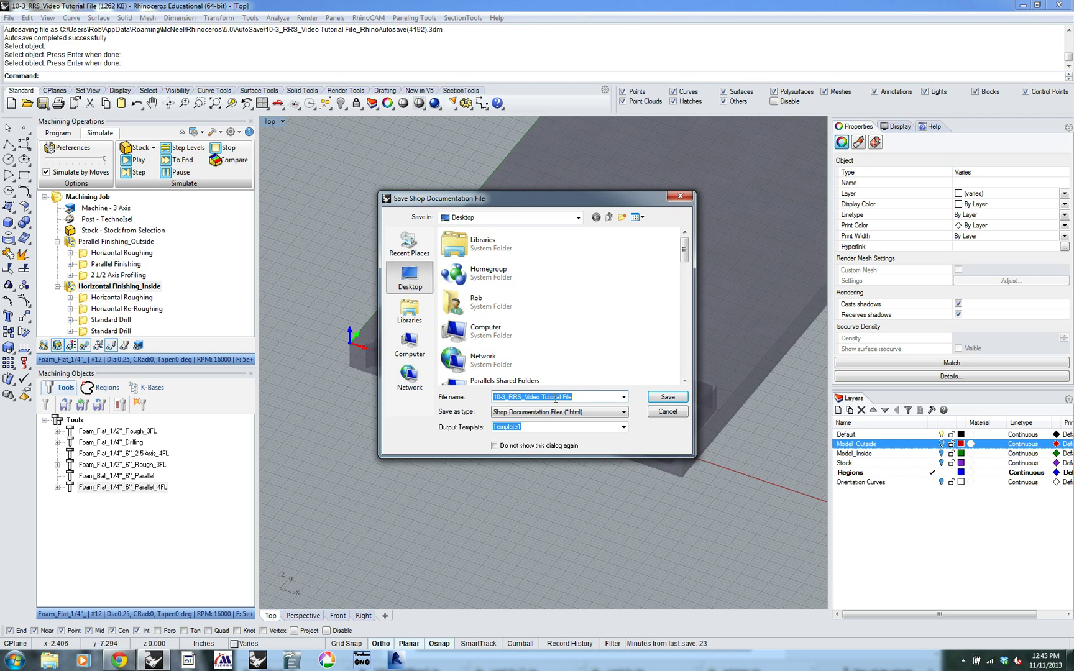
{"action": "type", "text": "_Insi"}
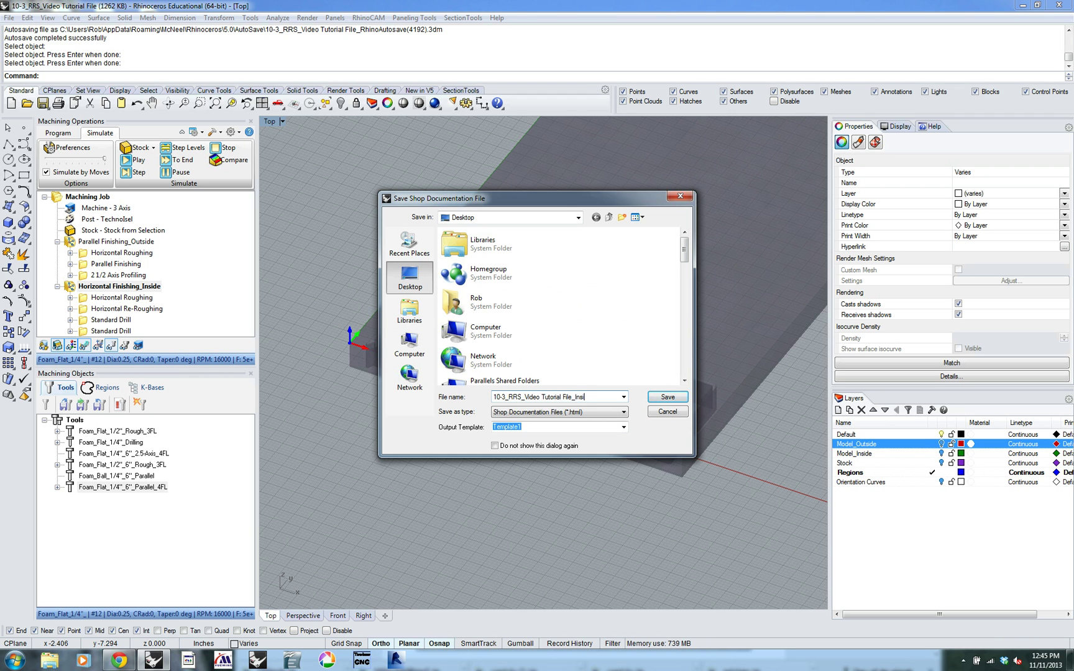
{"action": "key", "text": "Return"}
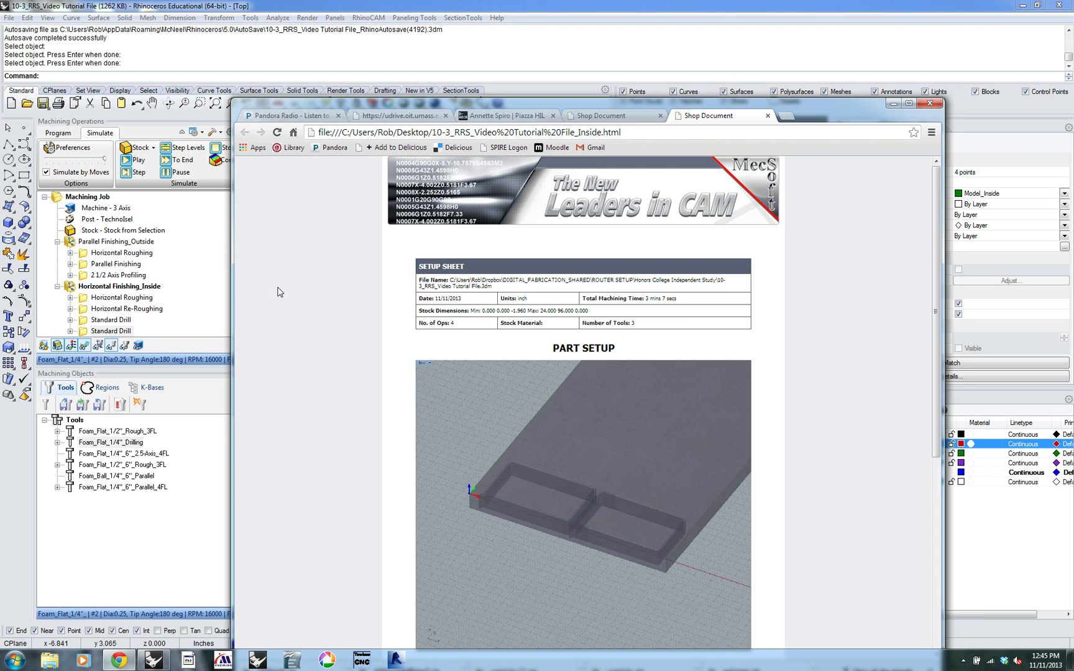
Examine the setup sheets, tool list and machine operations list in the inside and outside shop documents in the browser.
{"action": "scroll", "coordinate": [859, 366], "scroll_direction": "down", "scroll_amount": 5}
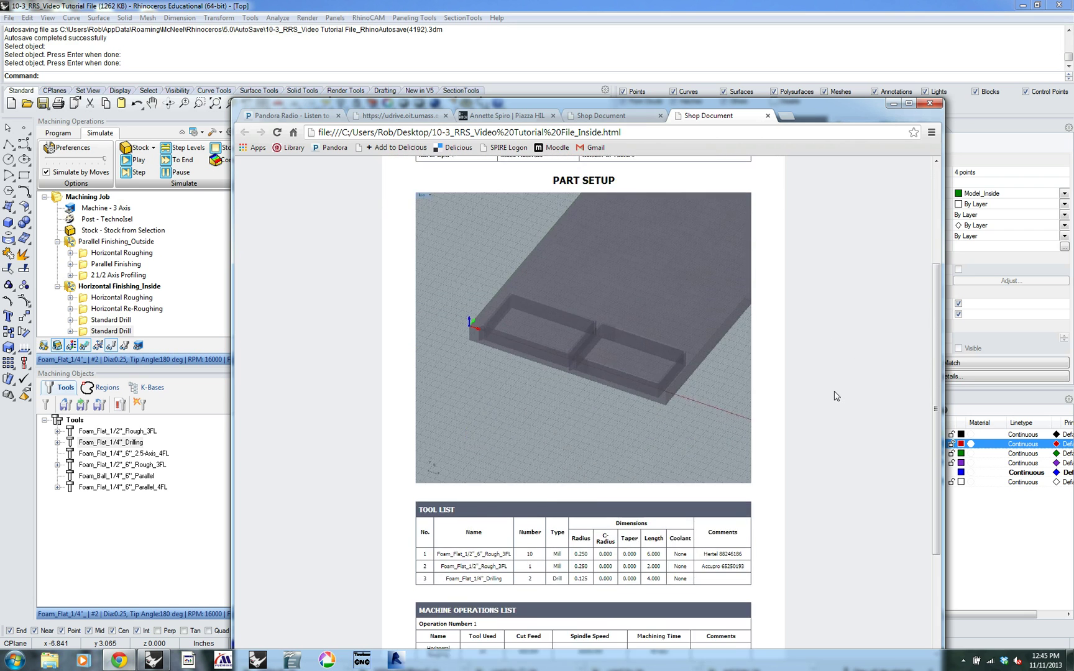
{"action": "left_click", "coordinate": [615, 115]}
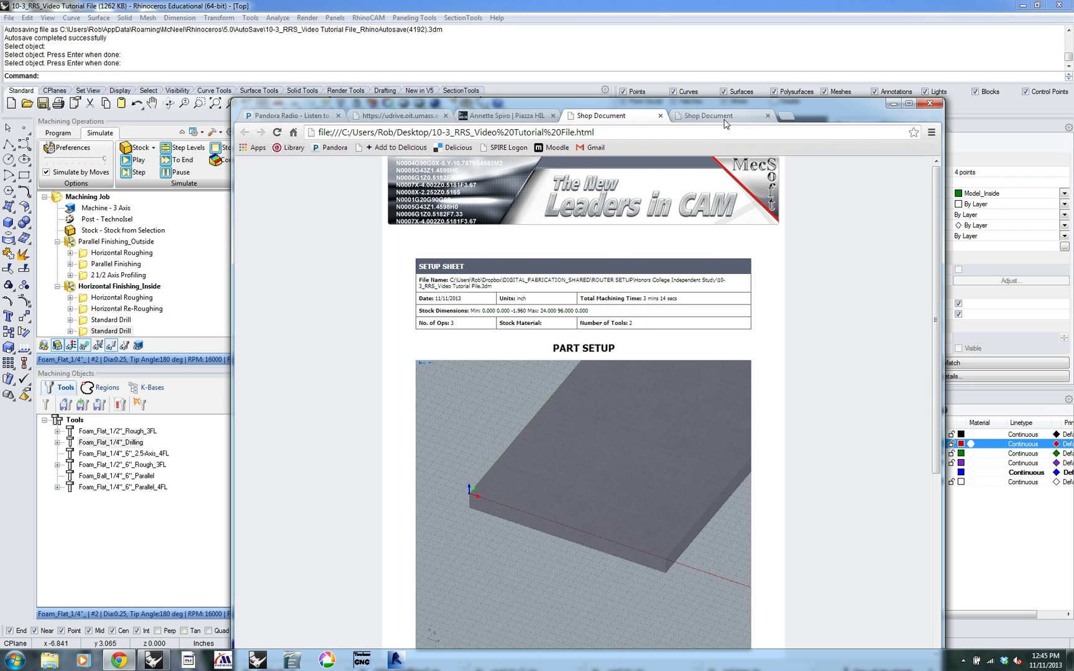
{"action": "right_click", "coordinate": [803, 348]}
{"action": "left_click", "coordinate": [896, 286]}
{"action": "scroll", "coordinate": [869, 324], "scroll_direction": "down", "scroll_amount": 5}
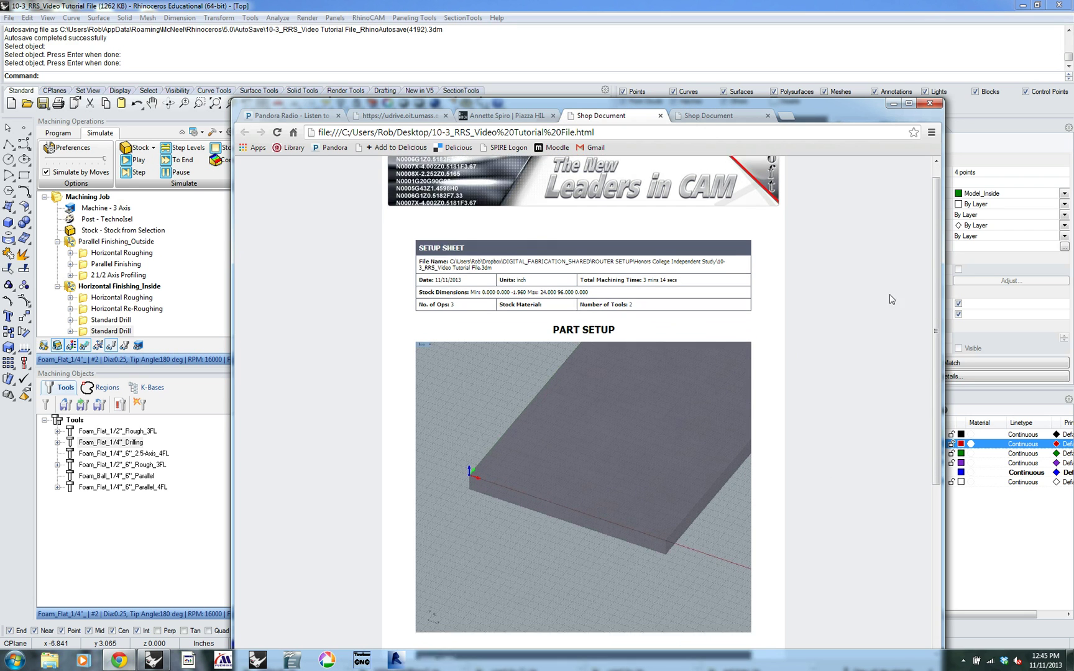
{"action": "left_click", "coordinate": [721, 117]}
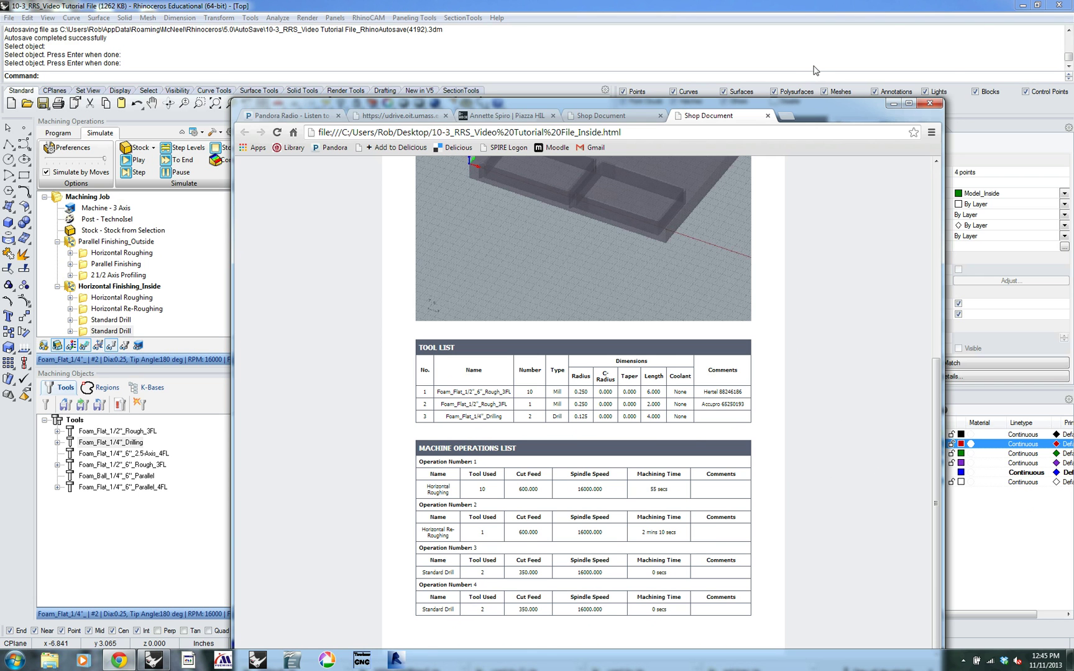
{"action": "left_click_drag", "start_coordinate": [829, 100], "coordinate": [828, 28]}
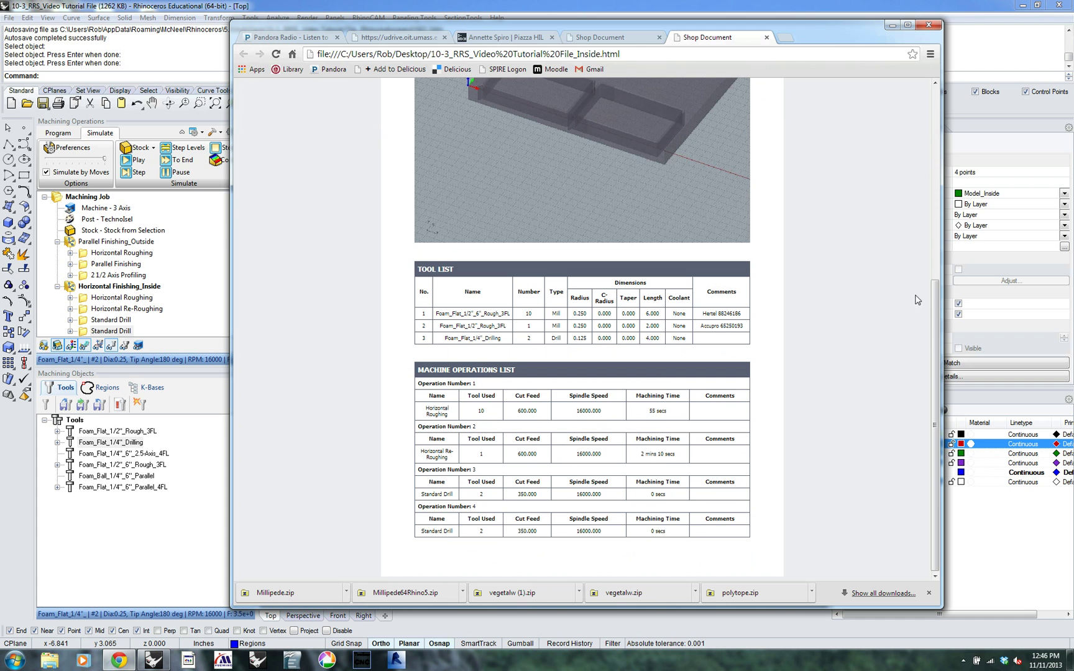
{"action": "left_click_drag", "start_coordinate": [934, 286], "coordinate": [948, 93]}
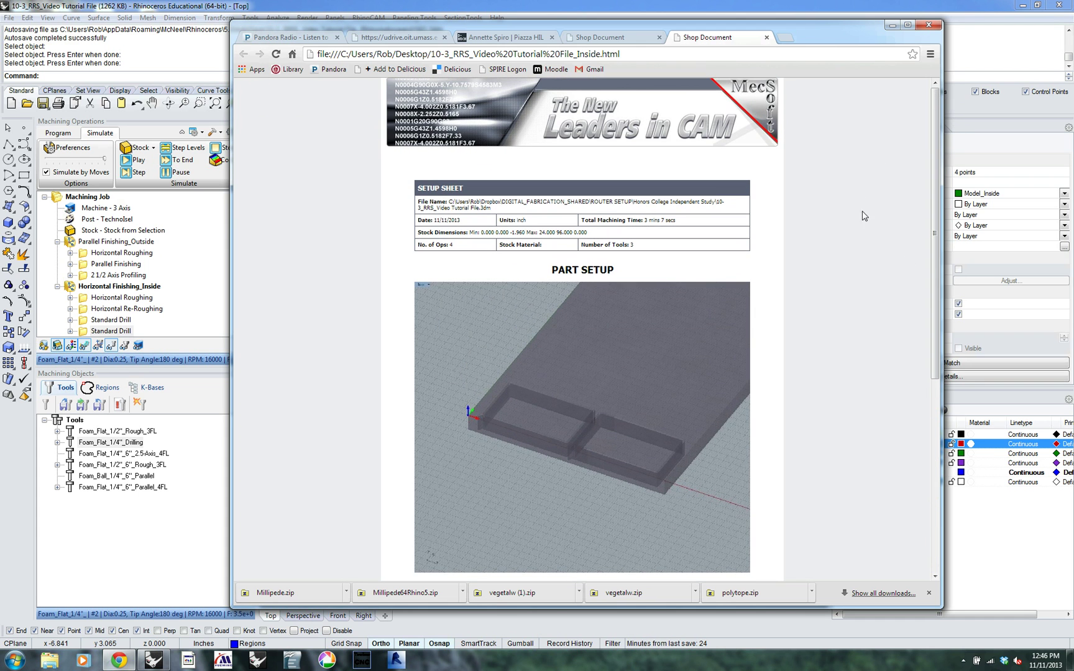